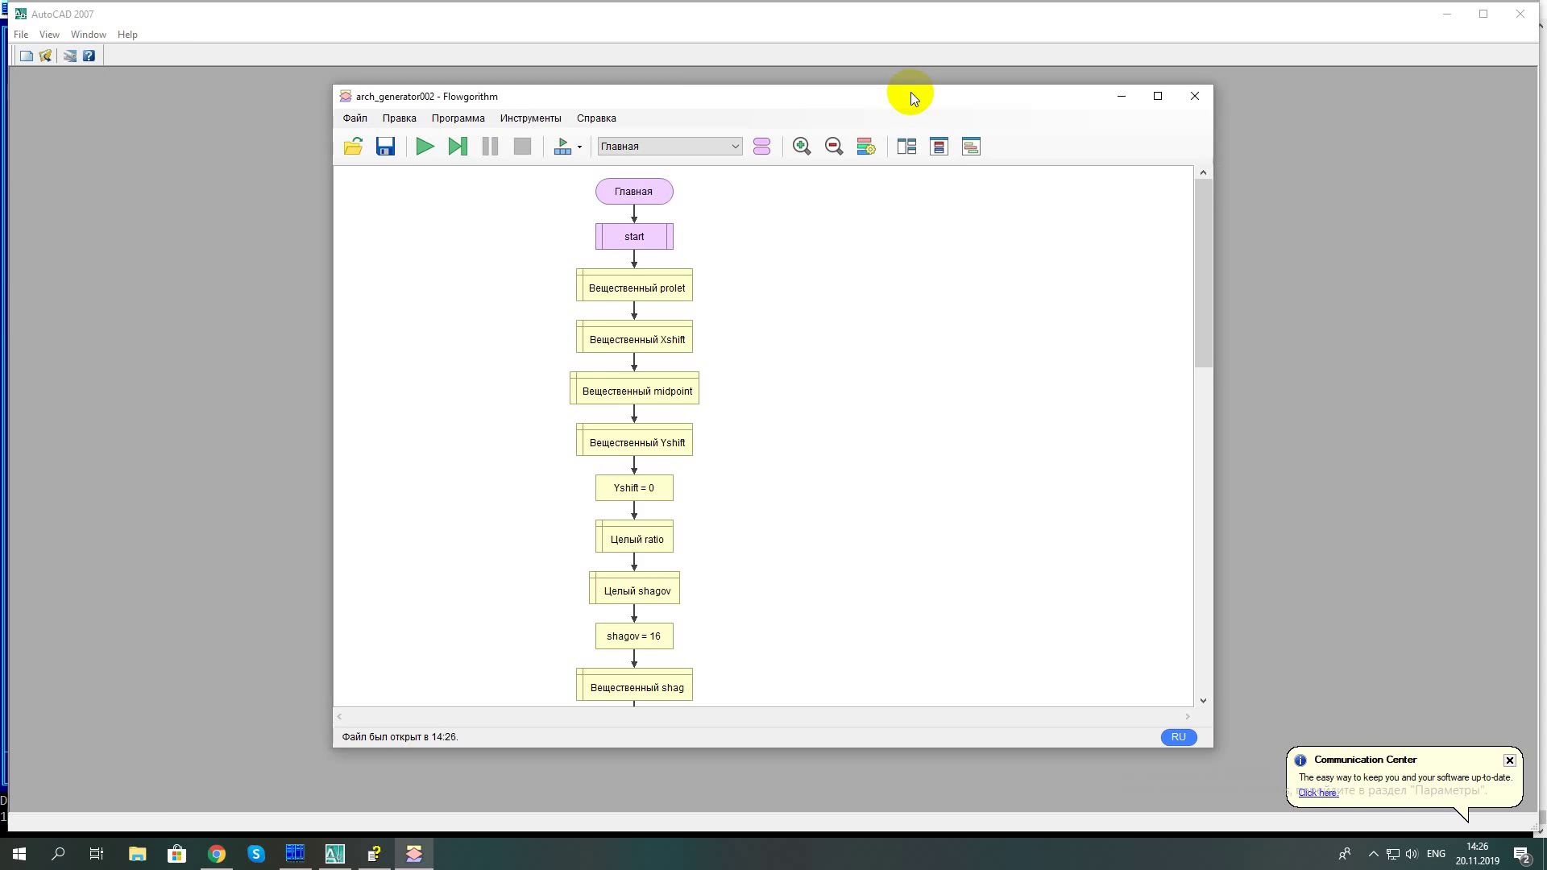
Change the center point call's label to "center"+ratio
{"action": "double_click", "coordinate": [910, 94]}
{"action": "scroll", "coordinate": [1006, 278], "scroll_direction": "down", "scroll_amount": 2}
{"action": "scroll", "coordinate": [1086, 238], "scroll_direction": "down", "scroll_amount": 5}
{"action": "scroll", "coordinate": [1133, 253], "scroll_direction": "down", "scroll_amount": 3}
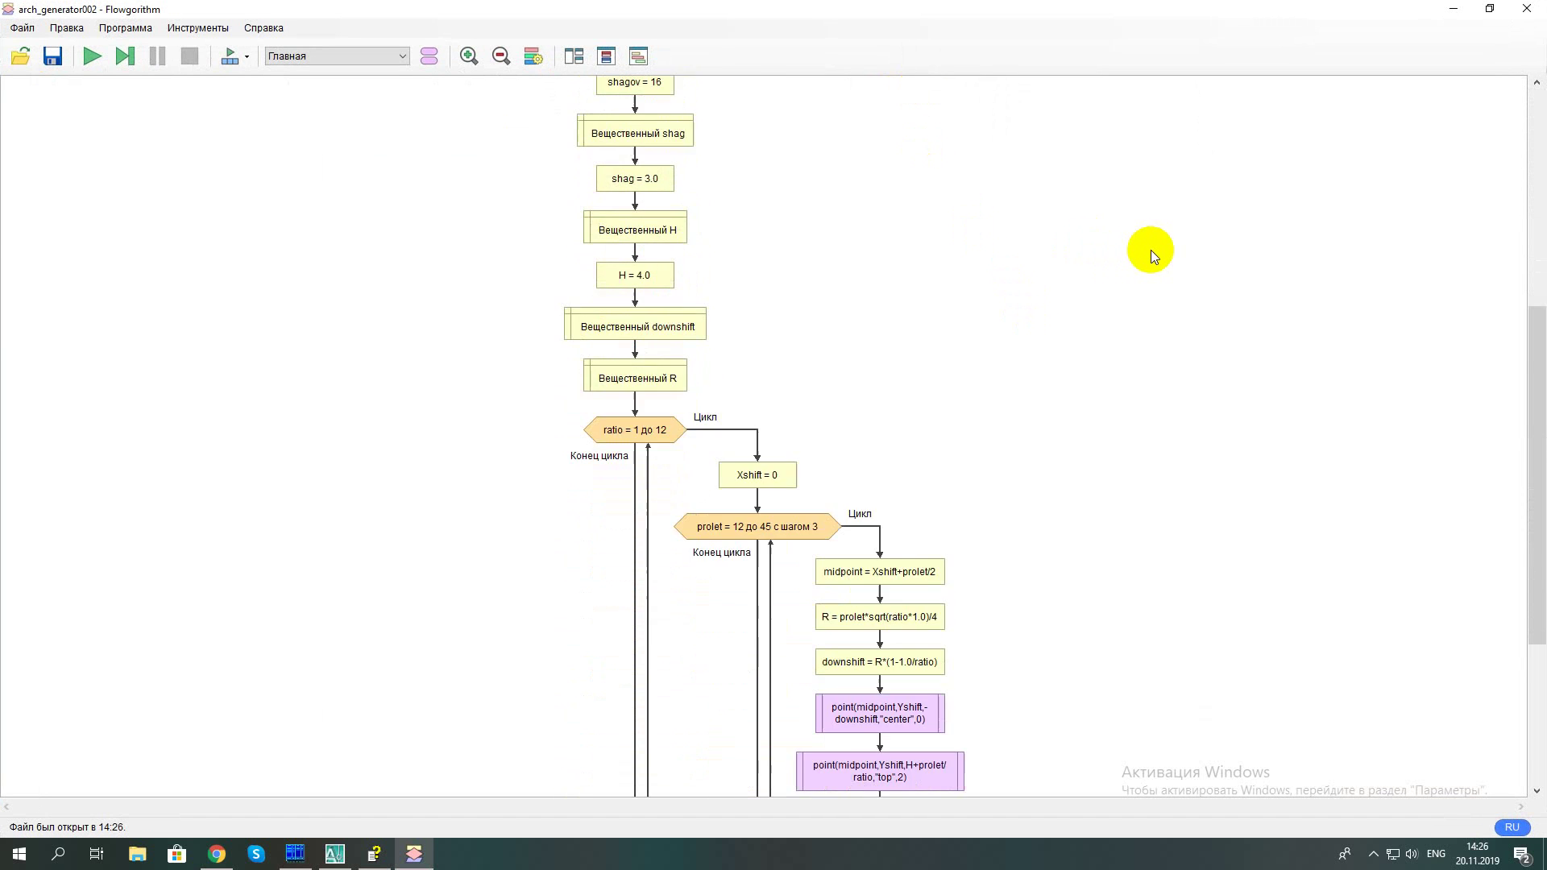
{"action": "scroll", "coordinate": [1150, 249], "scroll_direction": "down", "scroll_amount": 3}
{"action": "scroll", "coordinate": [1156, 248], "scroll_direction": "down", "scroll_amount": 3}
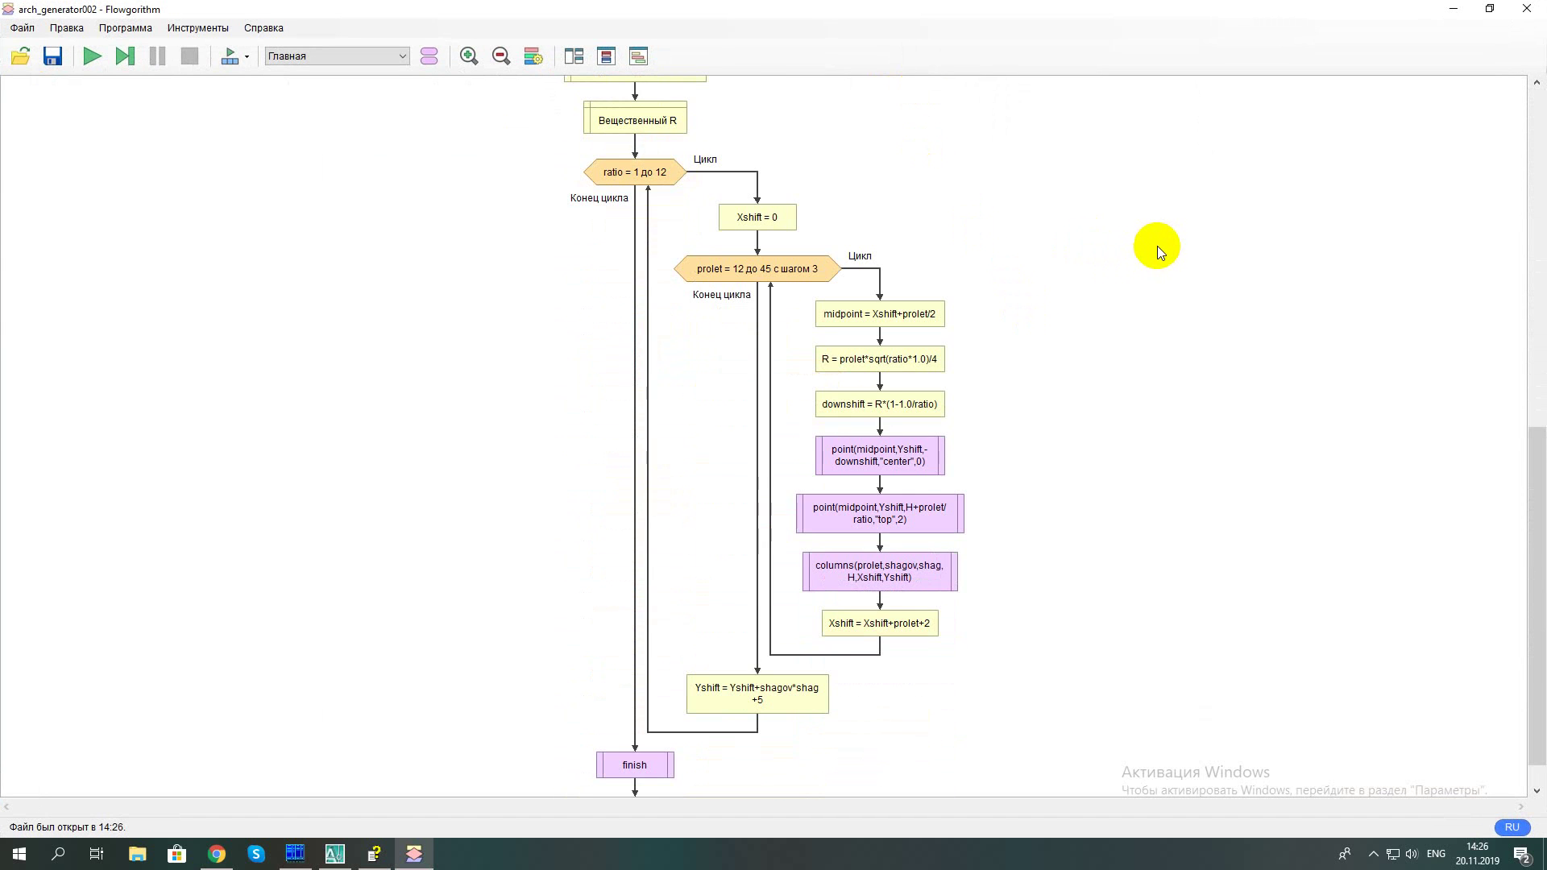
{"action": "scroll", "coordinate": [1159, 244], "scroll_direction": "down", "scroll_amount": 1}
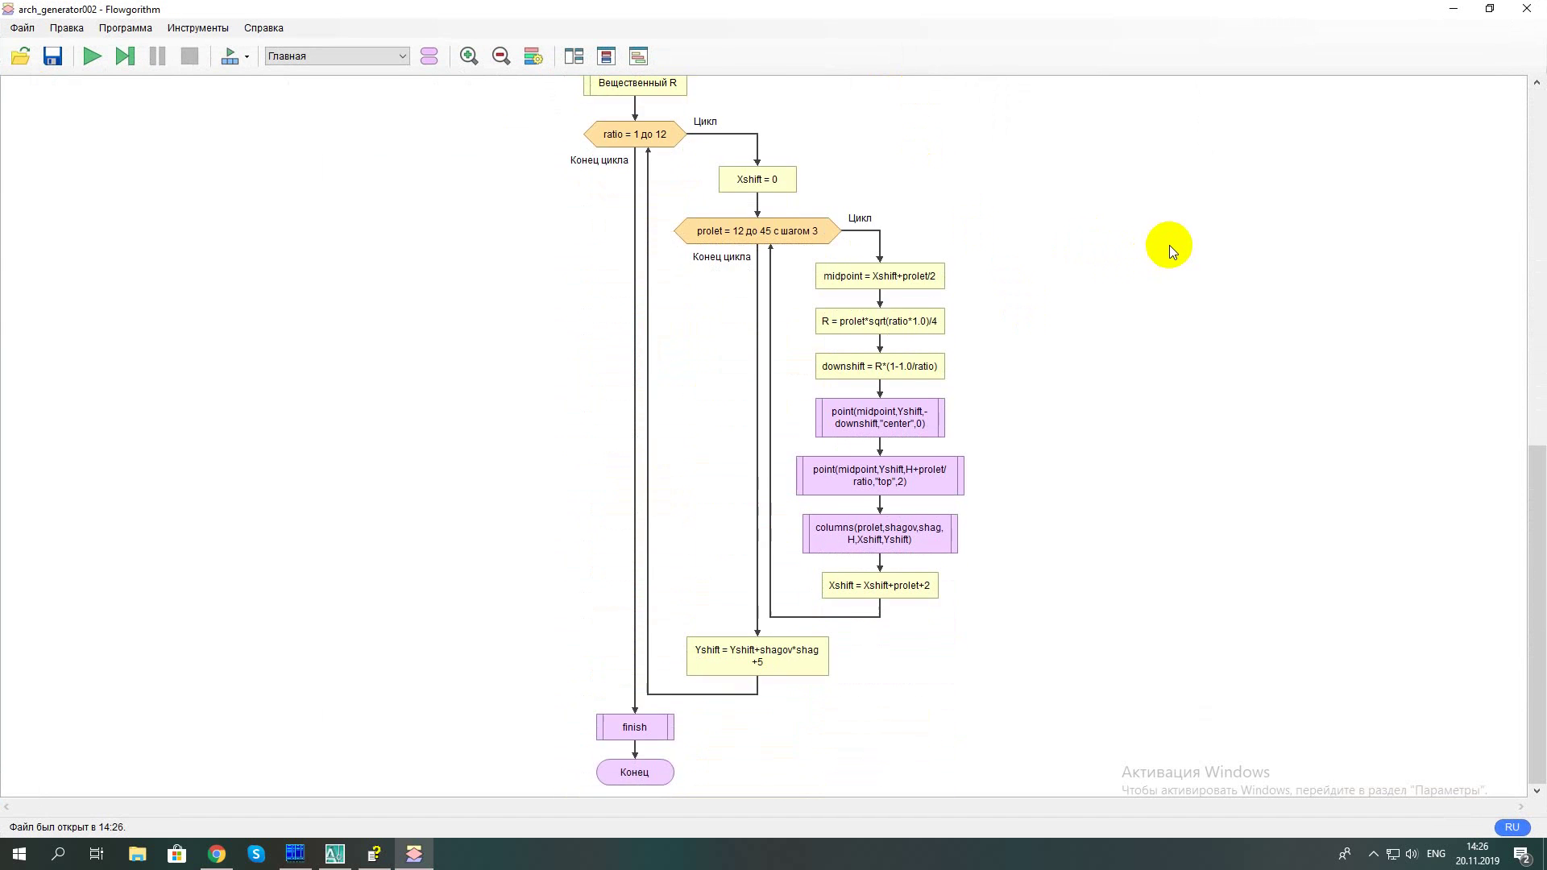
{"action": "double_click", "coordinate": [900, 415]}
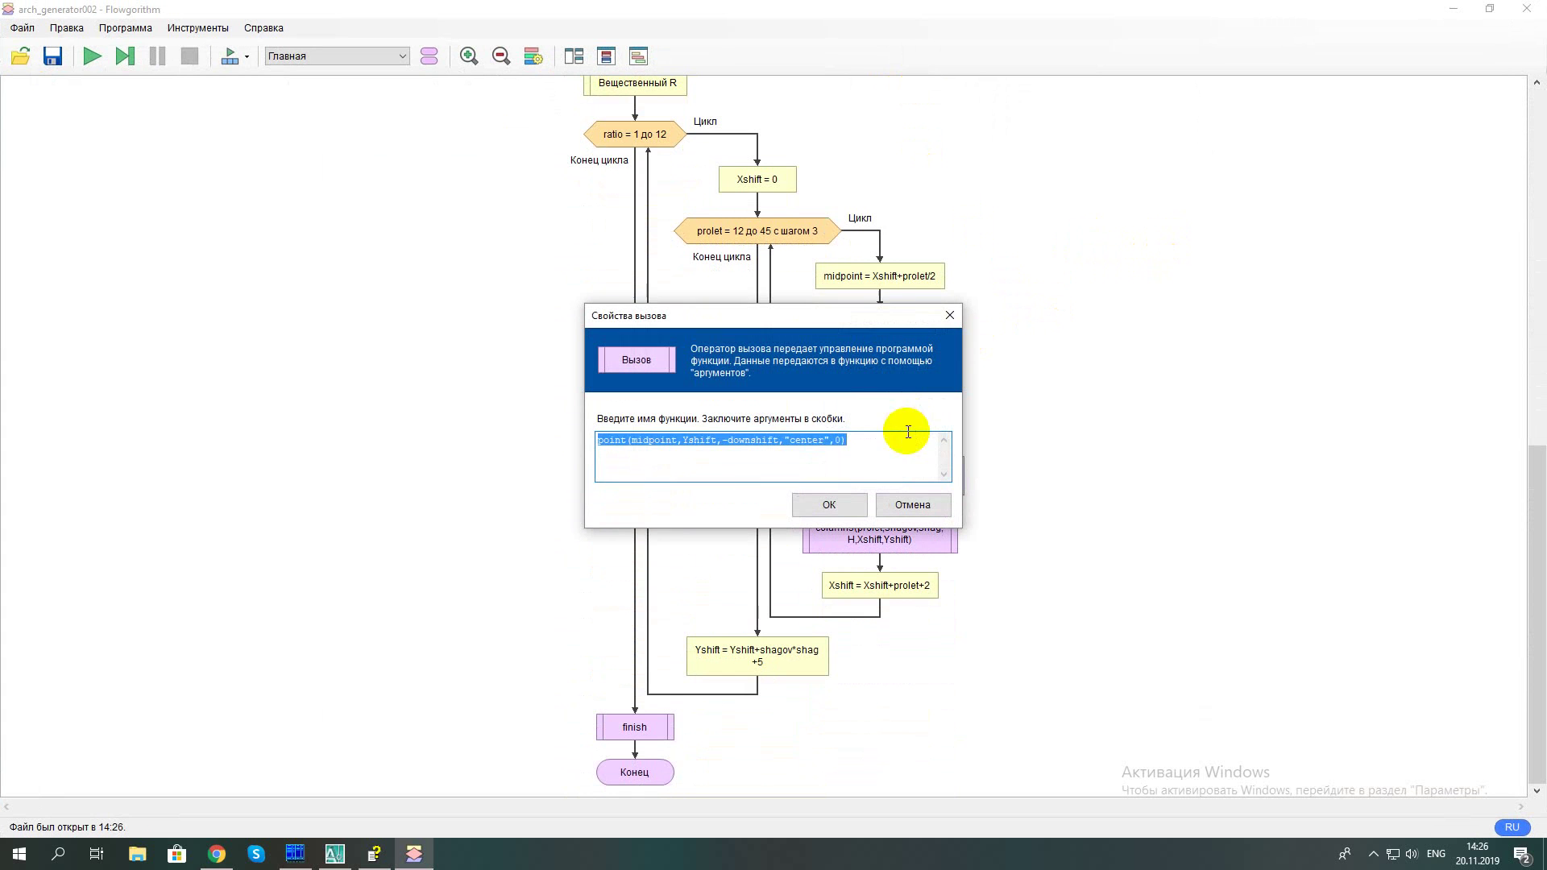
{"action": "left_click", "coordinate": [831, 442]}
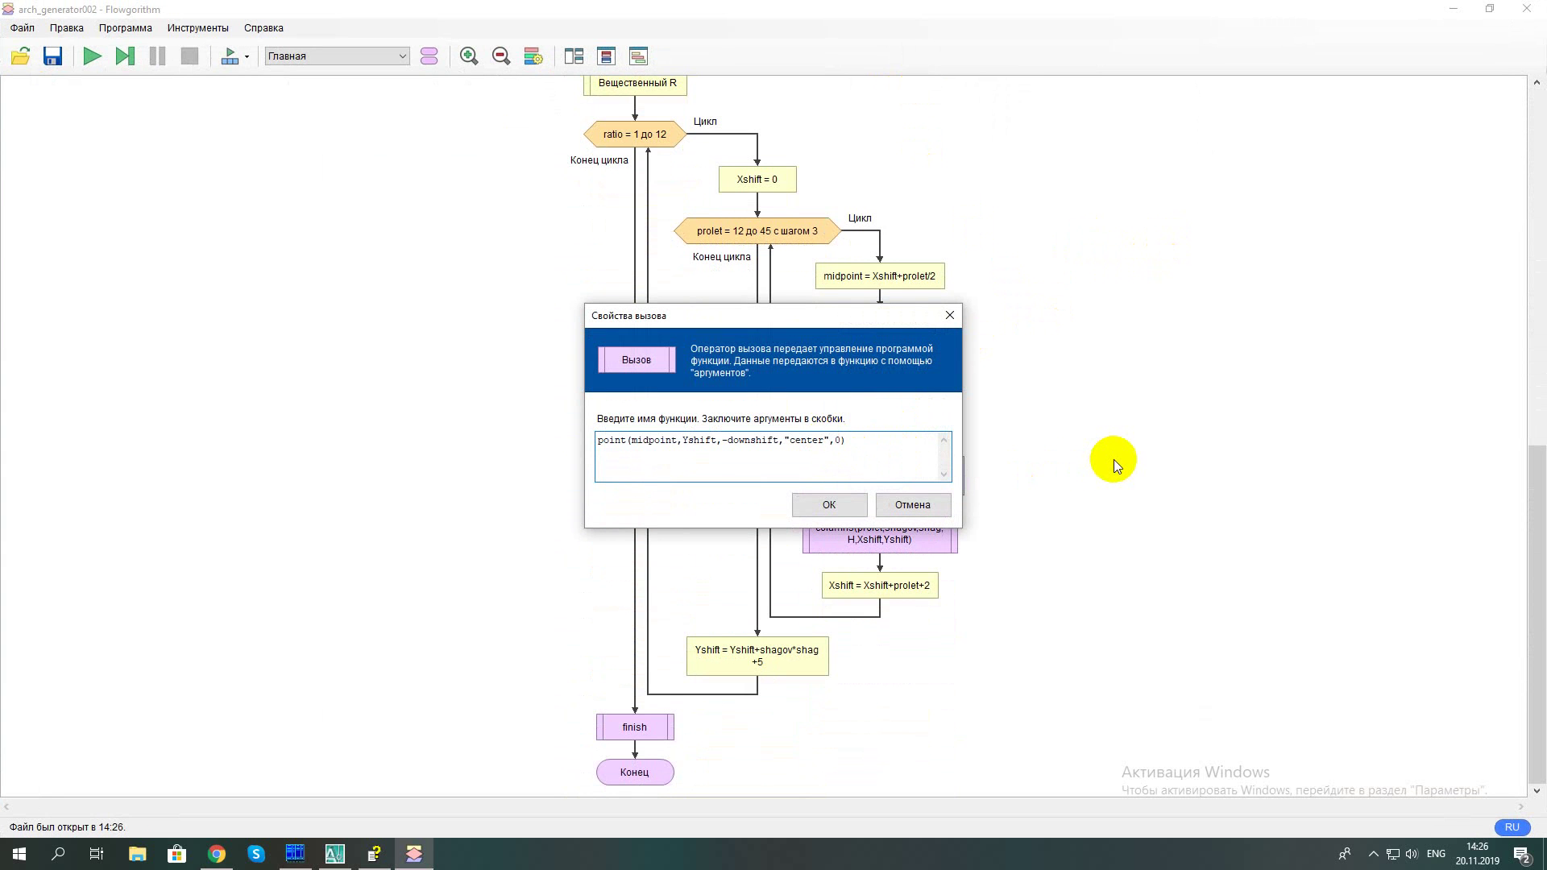
{"action": "type", "text": "+"}
{"action": "type", "text": "ratio"}
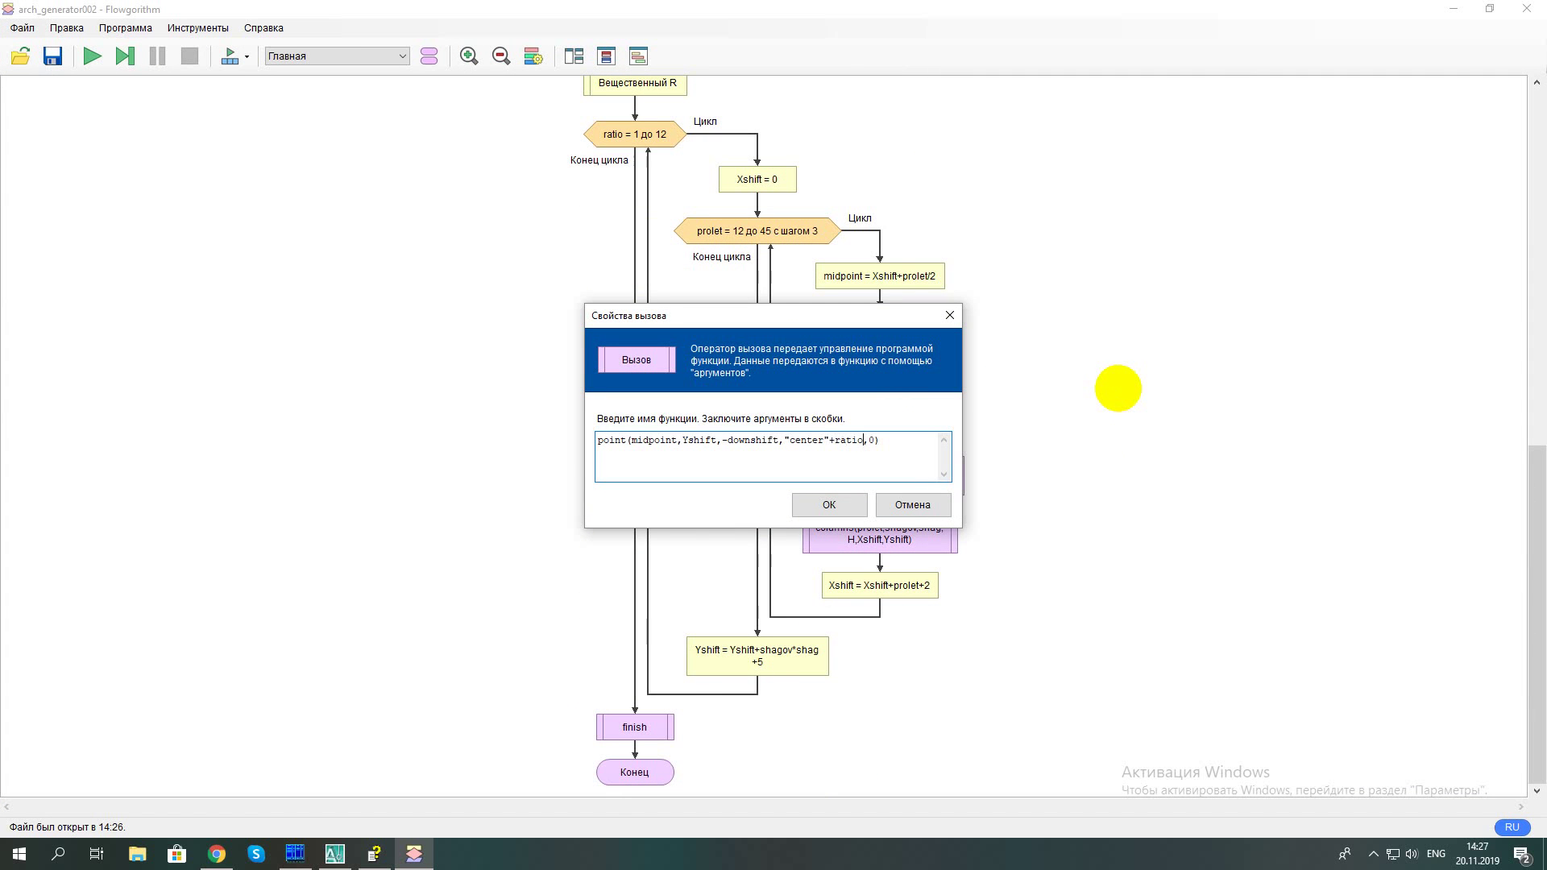
{"action": "key", "text": "shift+Left"}
{"action": "key", "text": "shift+Left"}
{"action": "key", "text": "shift+Left"}
{"action": "key", "text": "shift+Left"}
{"action": "key", "text": "shift+Left"}
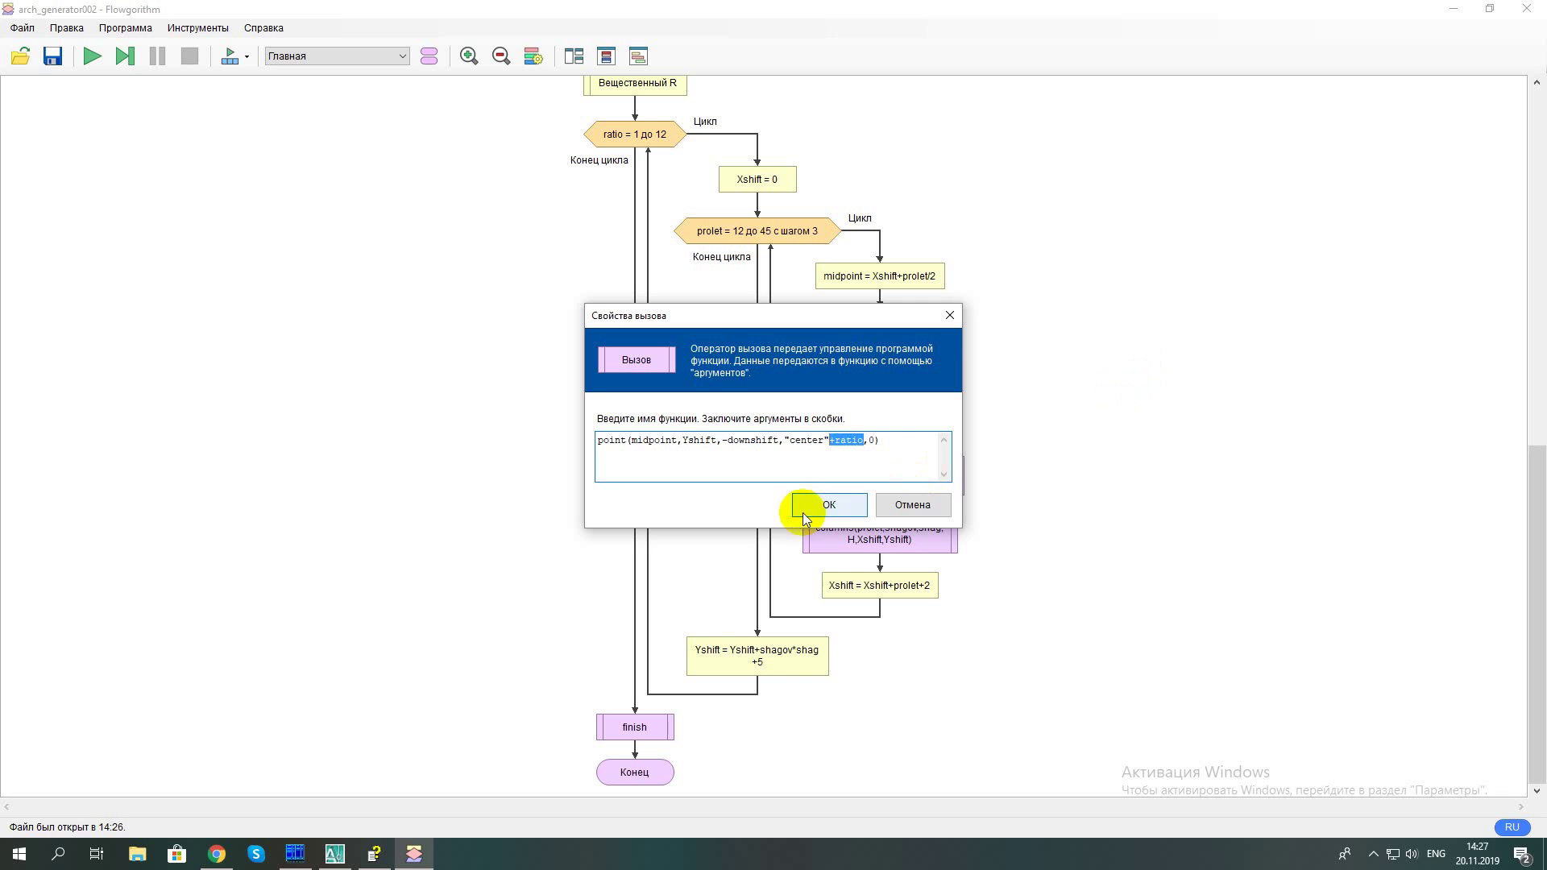
{"action": "left_click", "coordinate": [826, 506]}
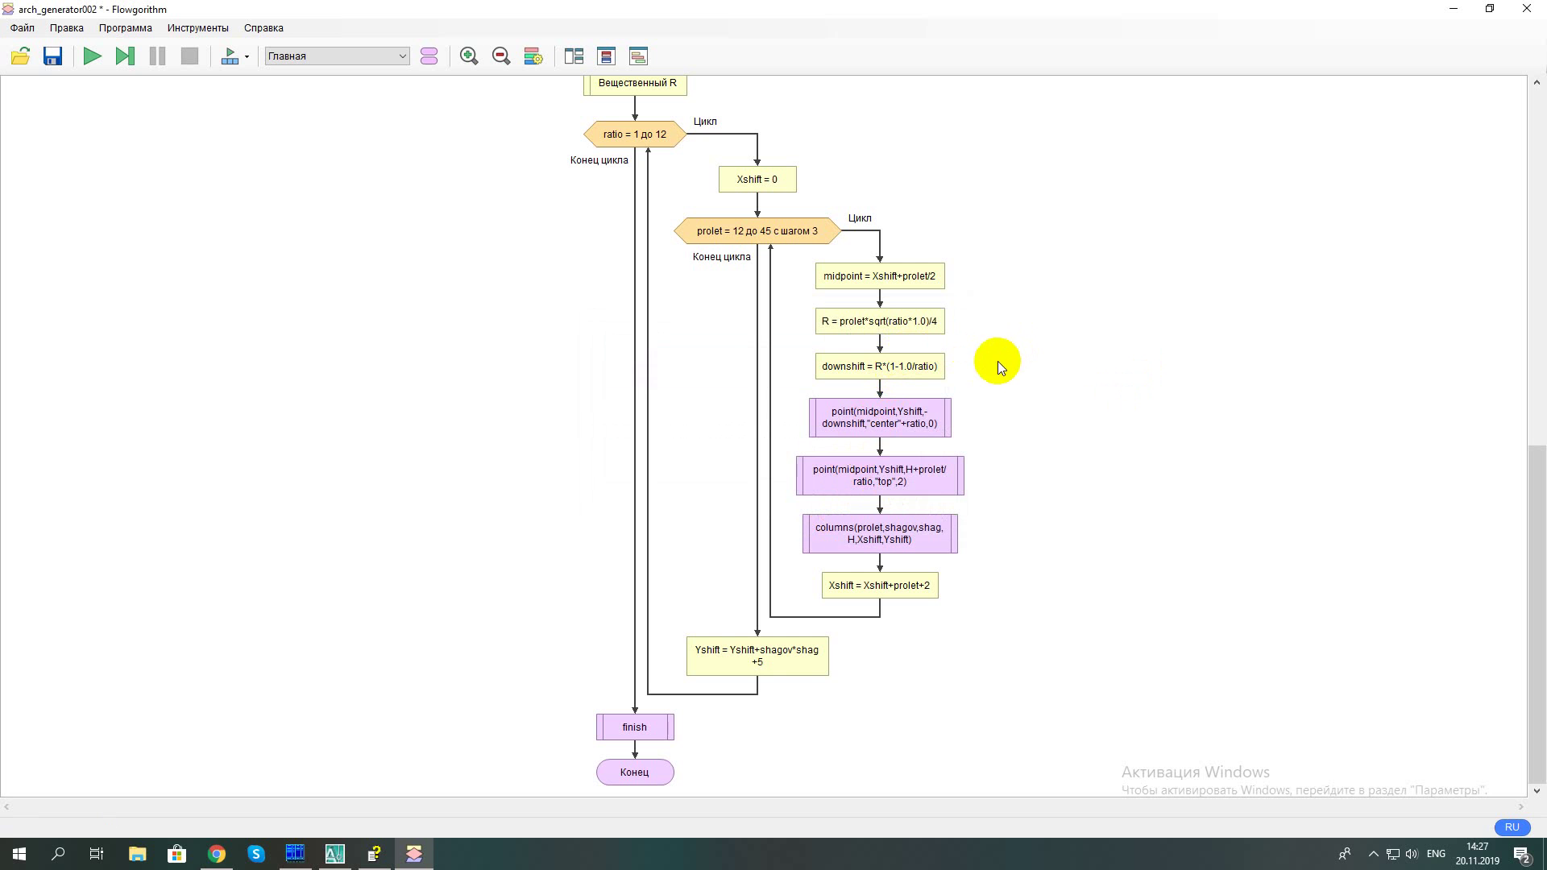
Change the top point call's label to "top"+ratio
{"action": "double_click", "coordinate": [935, 460]}
{"action": "left_click", "coordinate": [832, 442]}
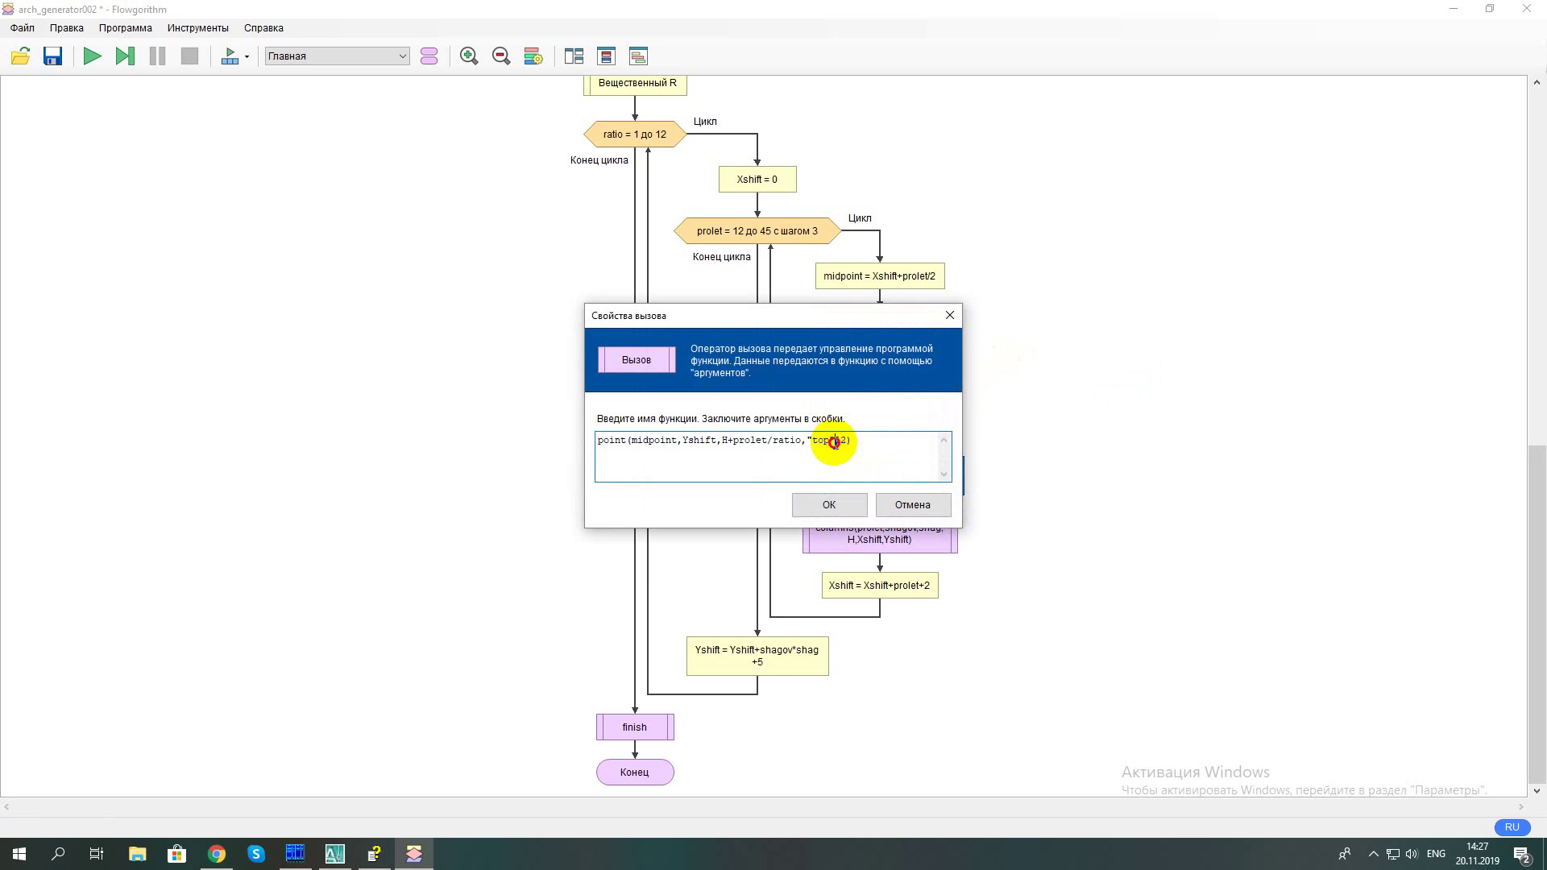
{"action": "type", "text": "+ratio"}
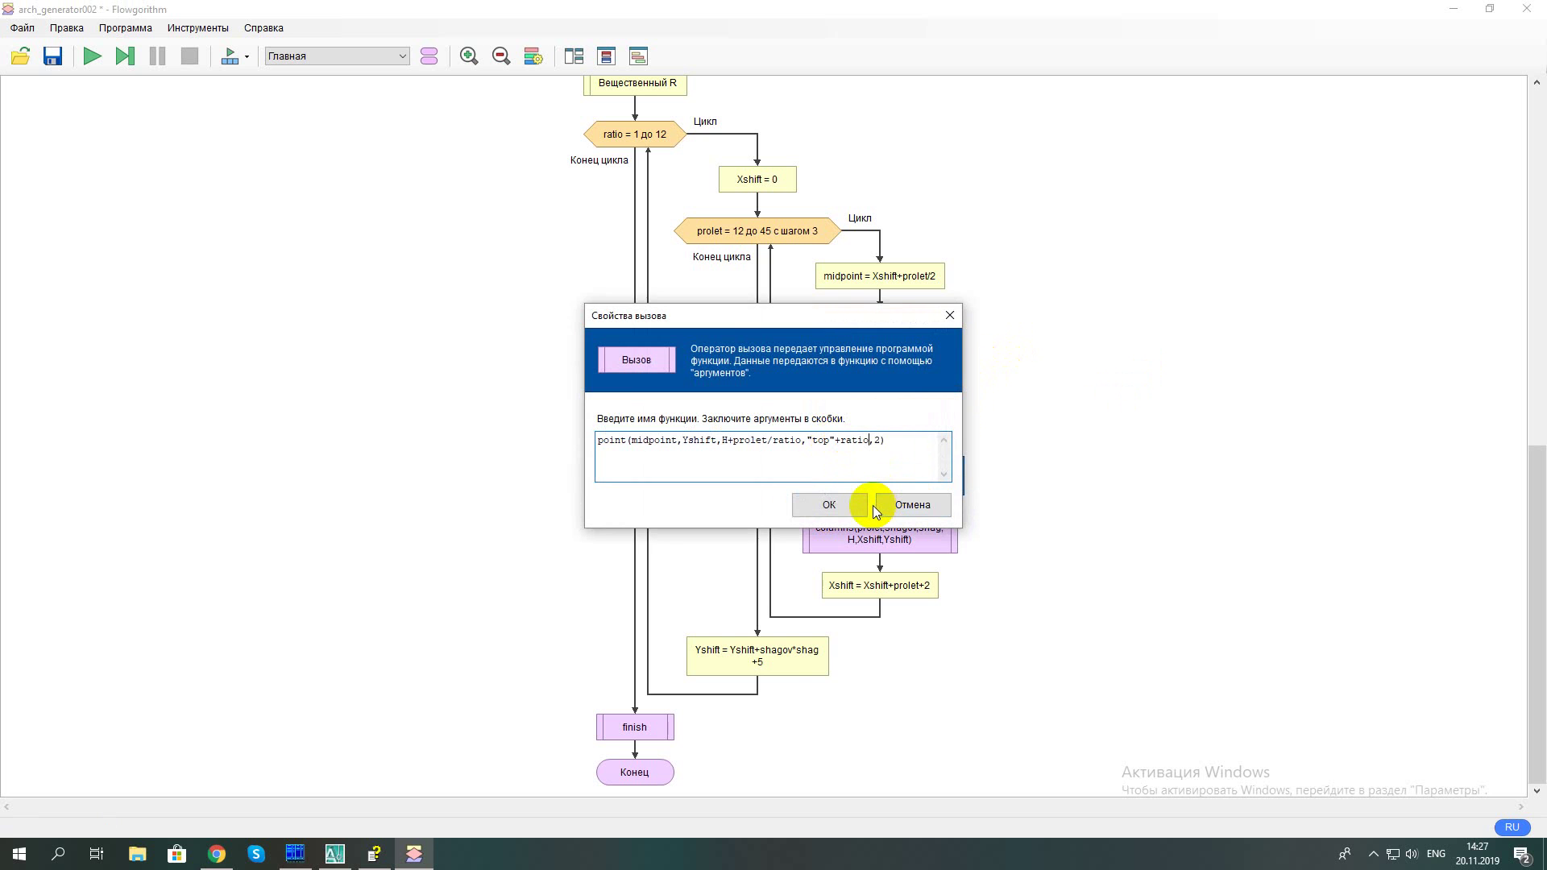
{"action": "left_click", "coordinate": [850, 504]}
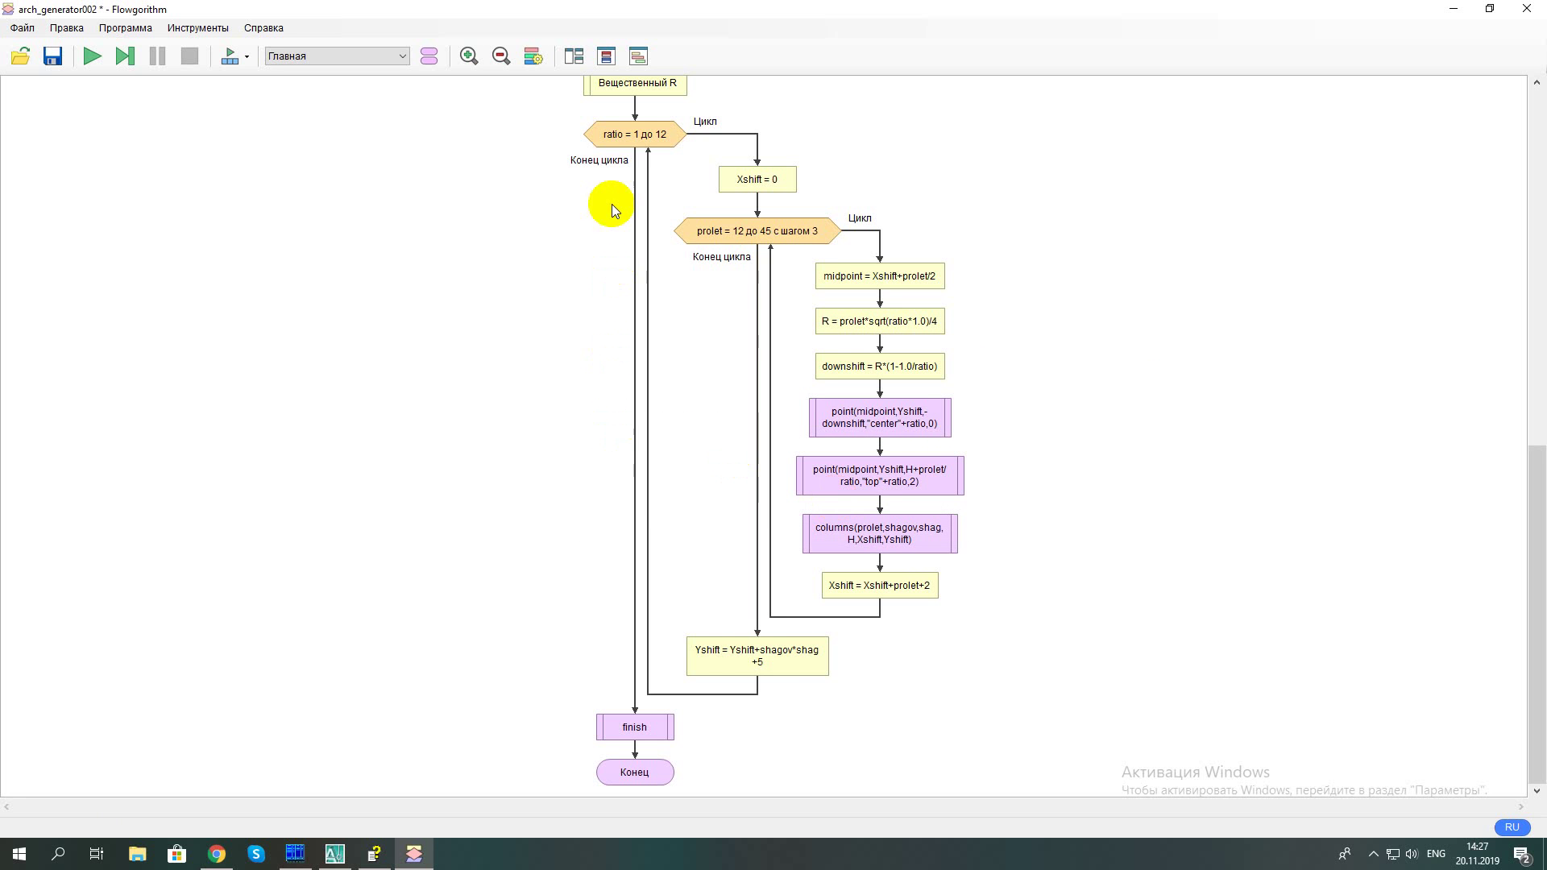
Save the flowchart's generated Python code over the existing arch_generator001.py
{"action": "left_click", "coordinate": [638, 65]}
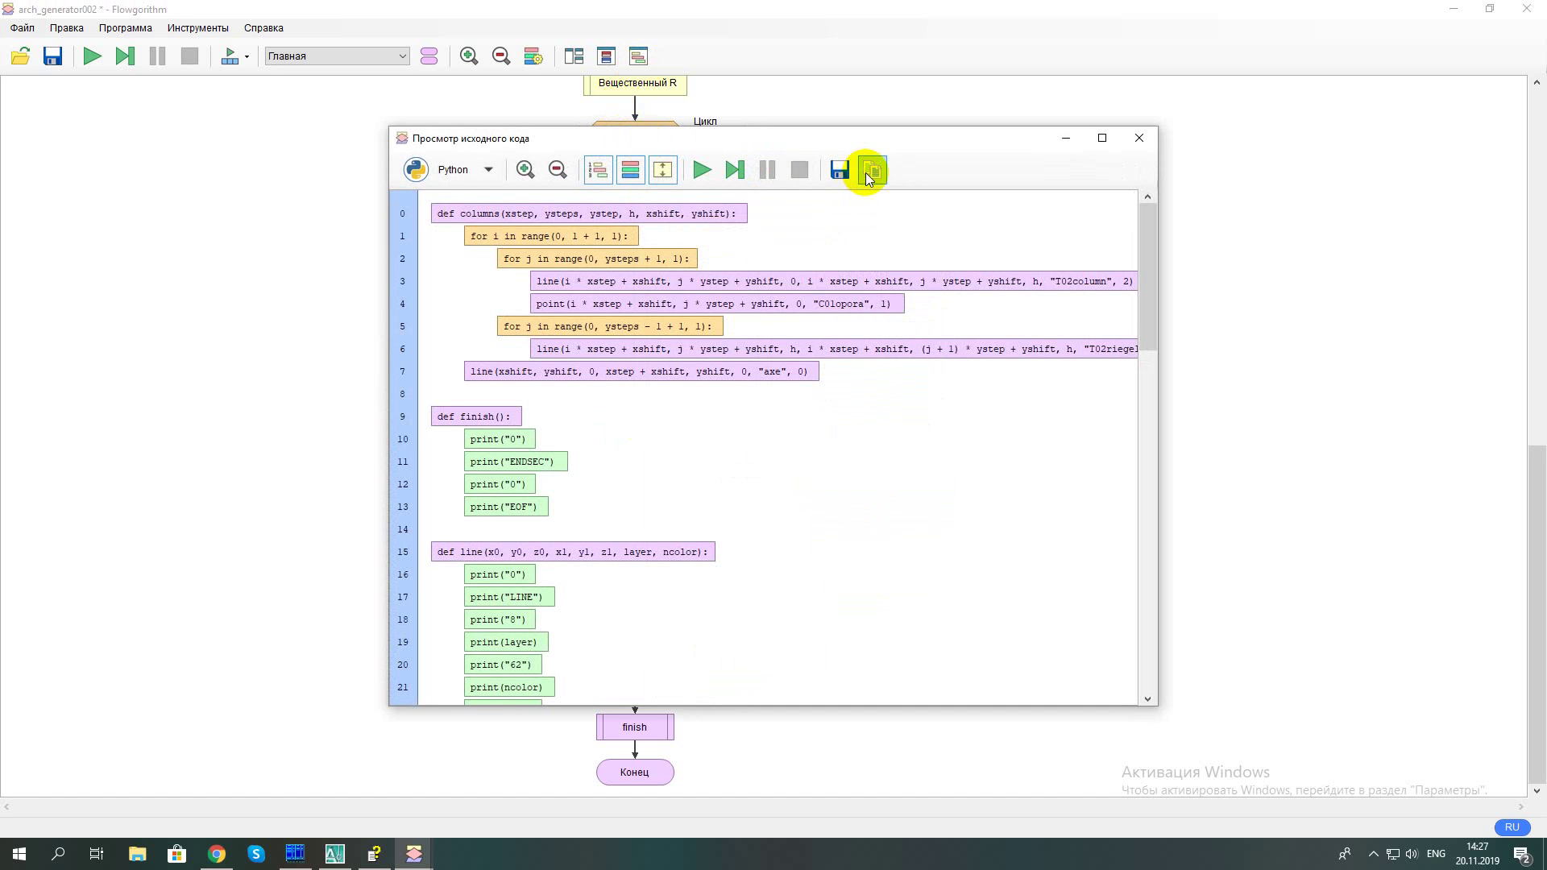
{"action": "left_click", "coordinate": [839, 171]}
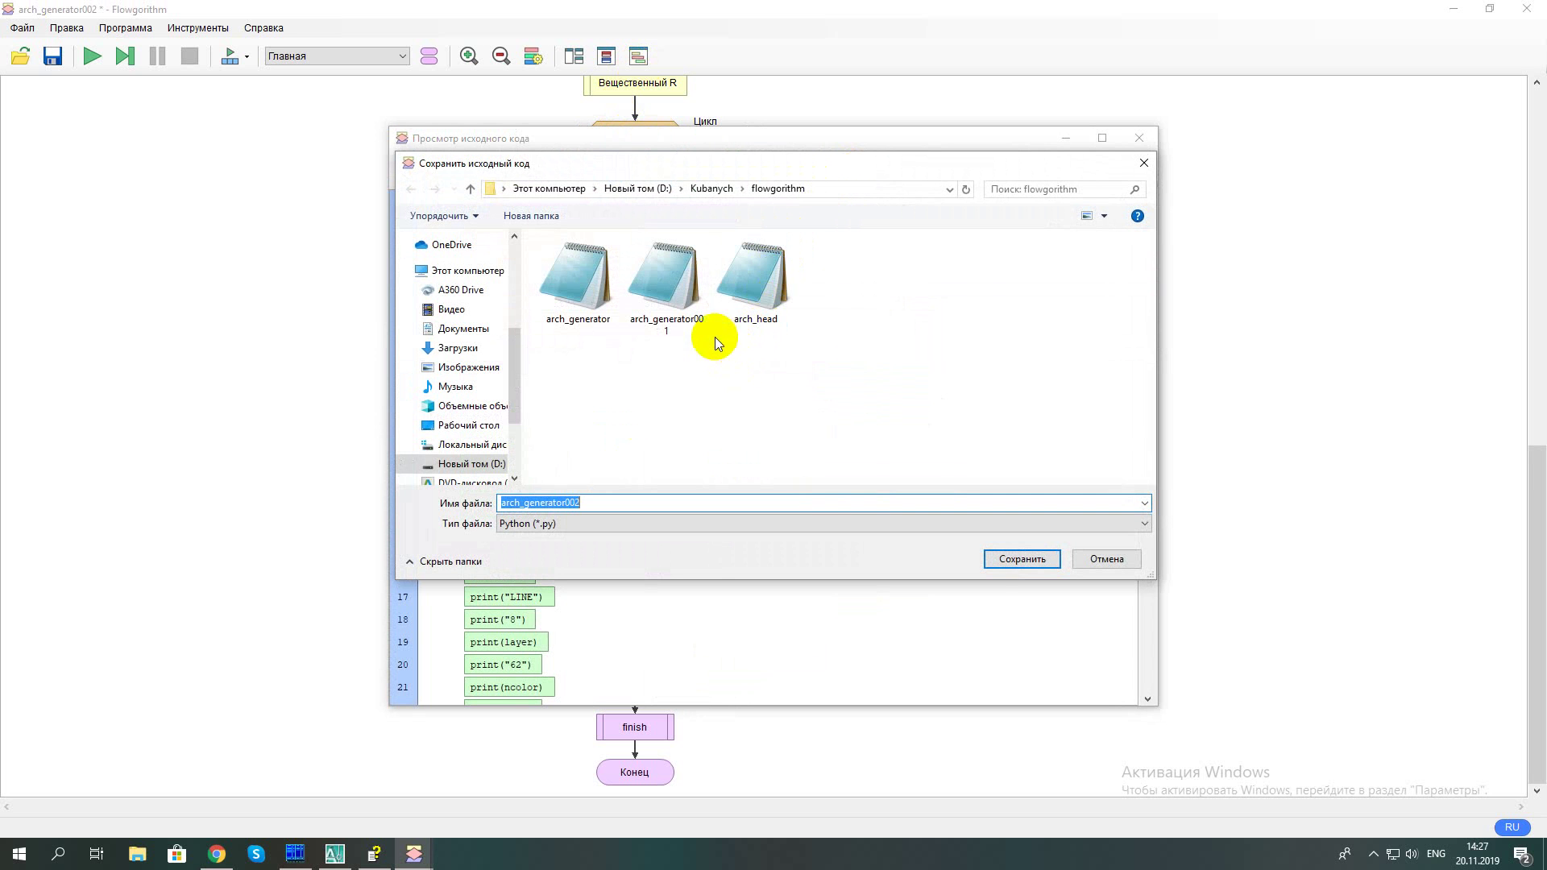
{"action": "left_click", "coordinate": [665, 278]}
{"action": "left_click", "coordinate": [1031, 562]}
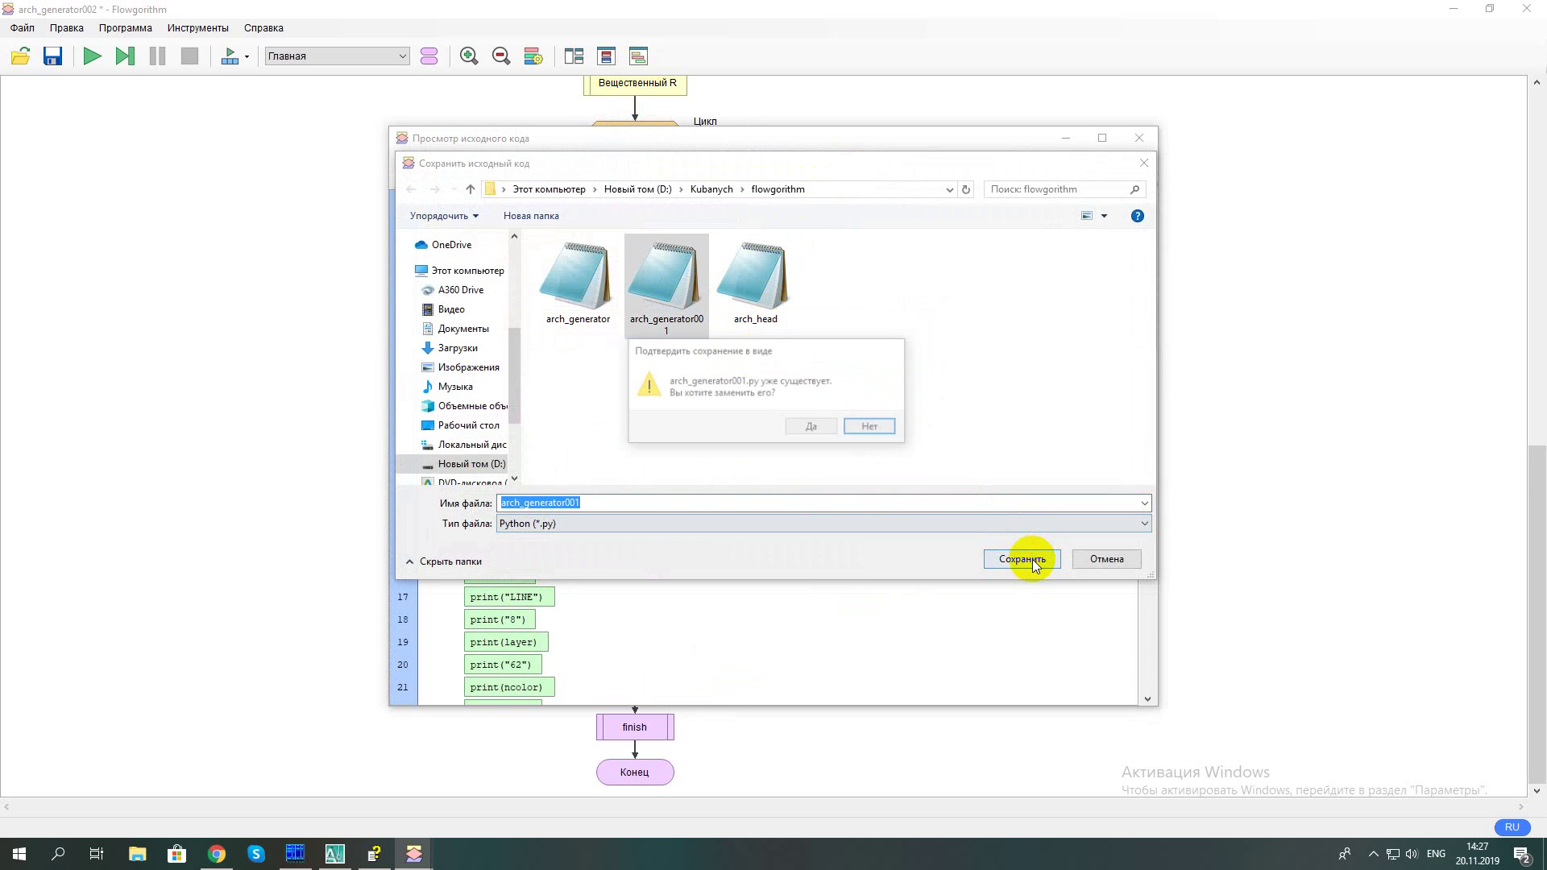
{"action": "left_click", "coordinate": [809, 430]}
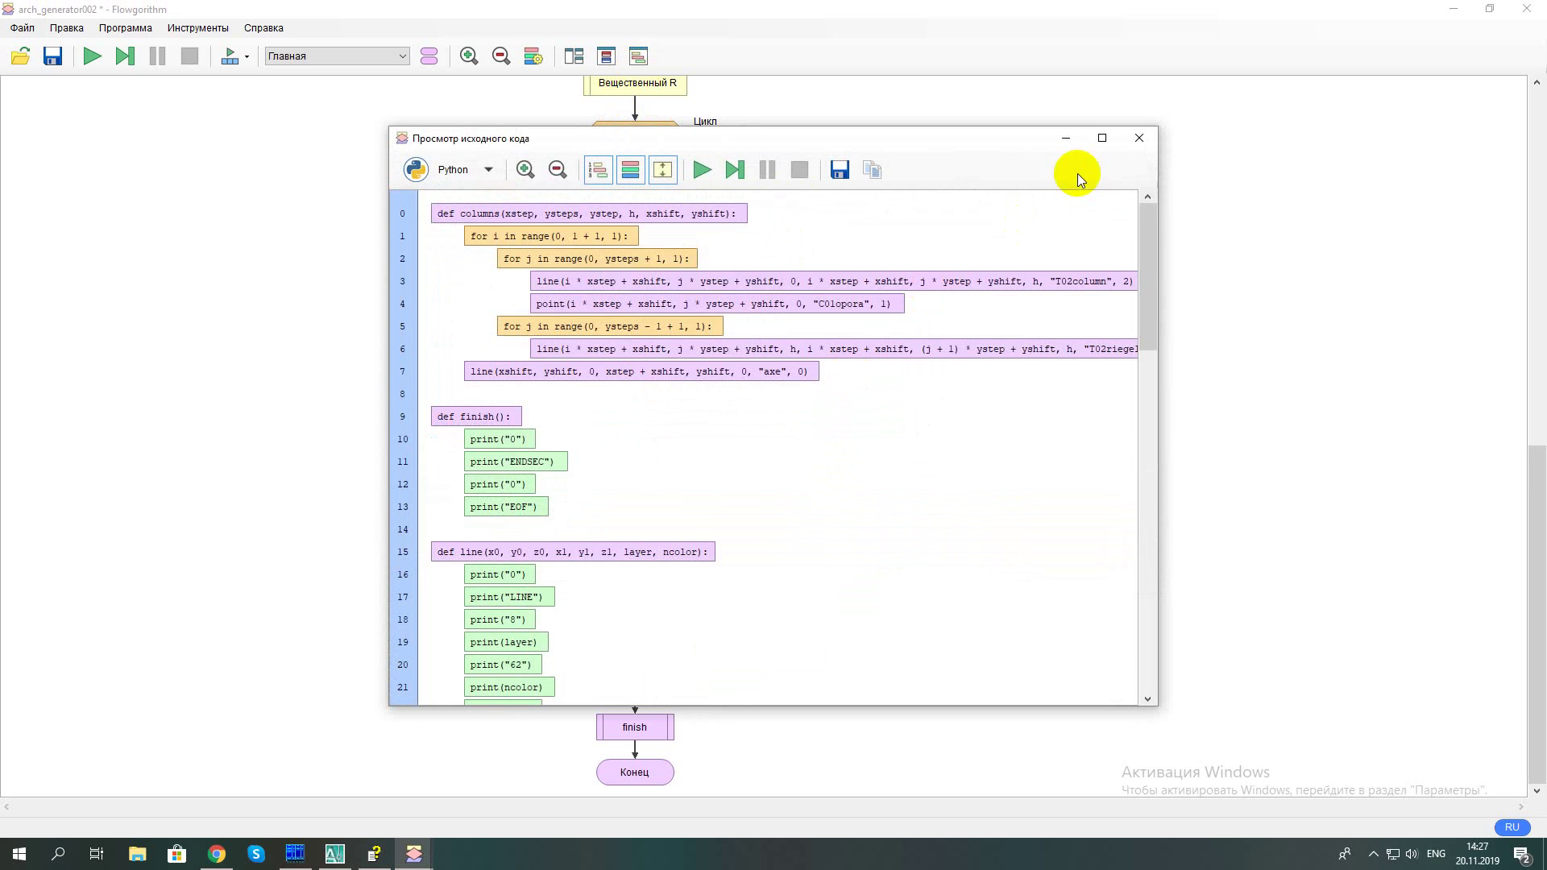
{"action": "left_click", "coordinate": [1138, 138]}
{"action": "left_click", "coordinate": [295, 853]}
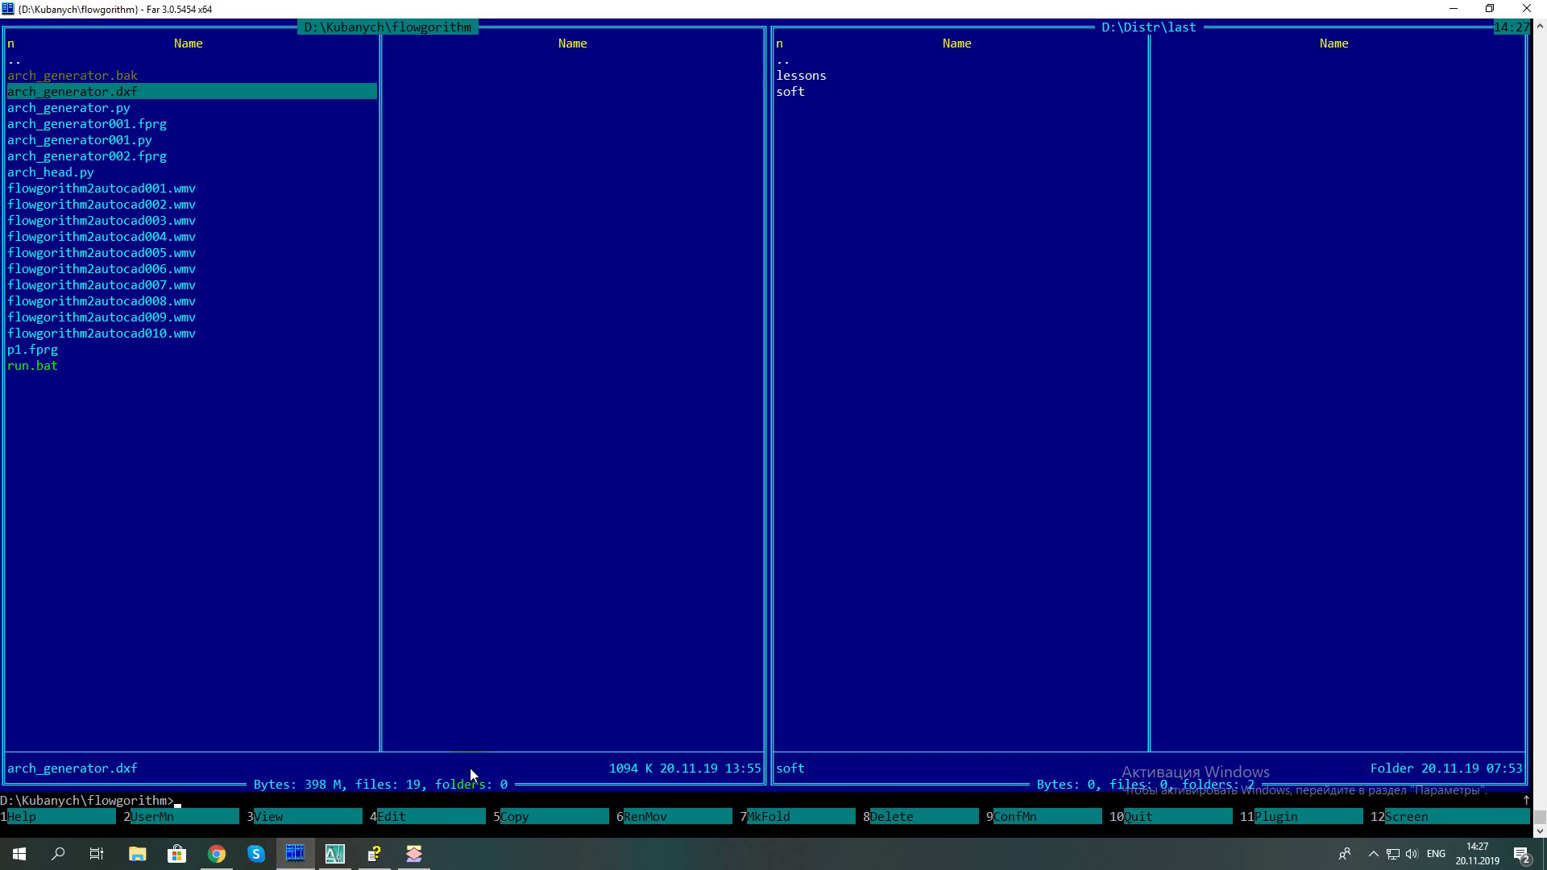
Paste 'from math import sqrt' as the first line of arch_generator001.py and save
{"action": "key", "text": "Down"}
{"action": "key", "text": "Down"}
{"action": "key", "text": "Down"}
{"action": "key", "text": "Down"}
{"action": "key", "text": "Down"}
{"action": "key", "text": "F4"}
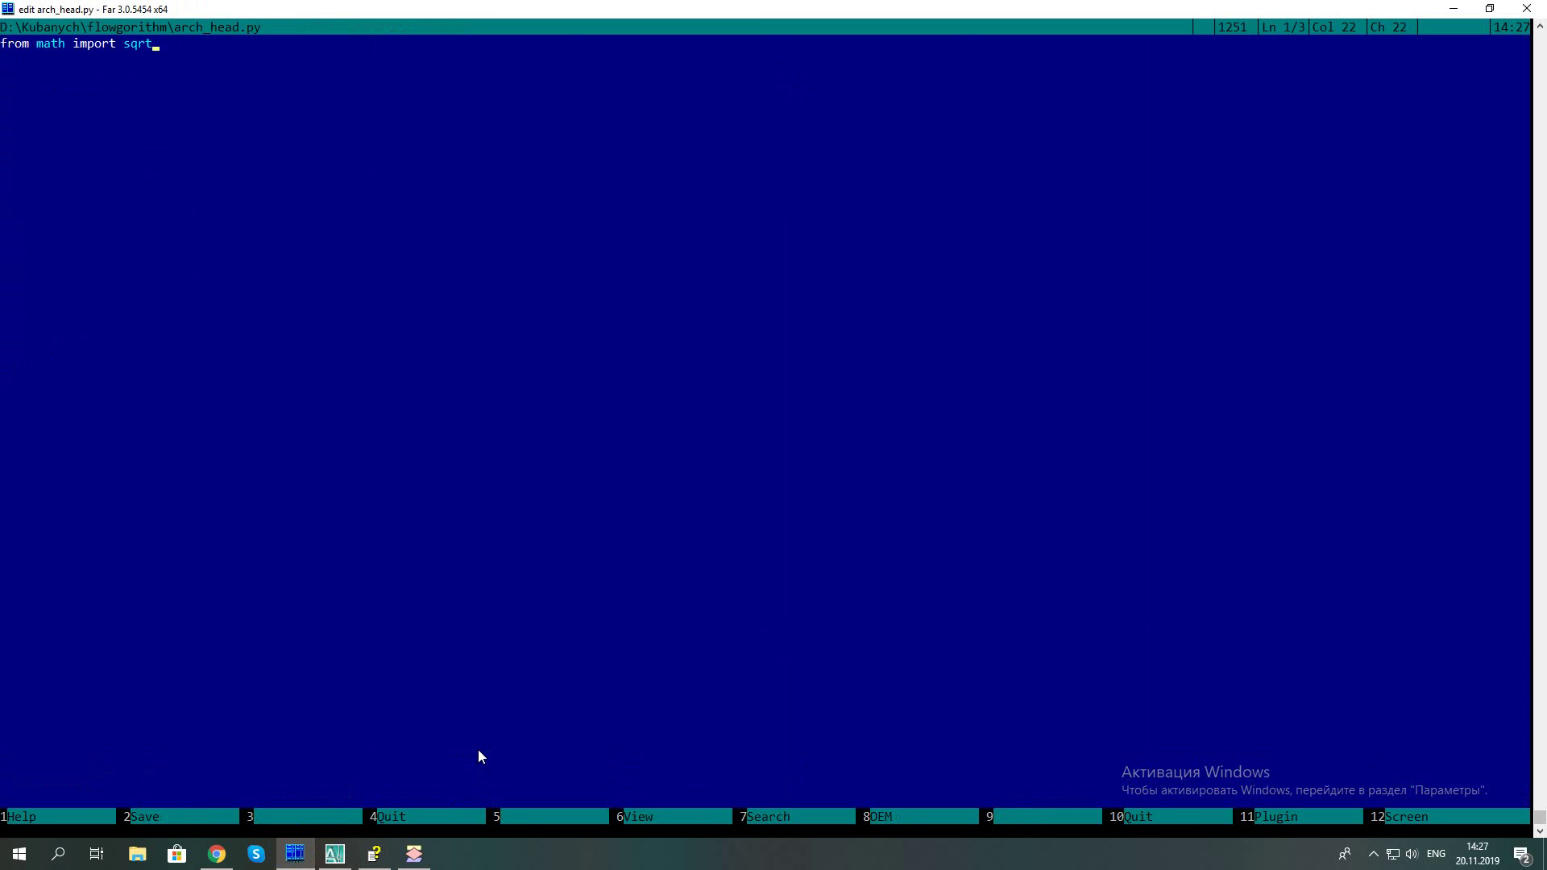
{"action": "key", "text": "Escape"}
{"action": "key", "text": "Up"}
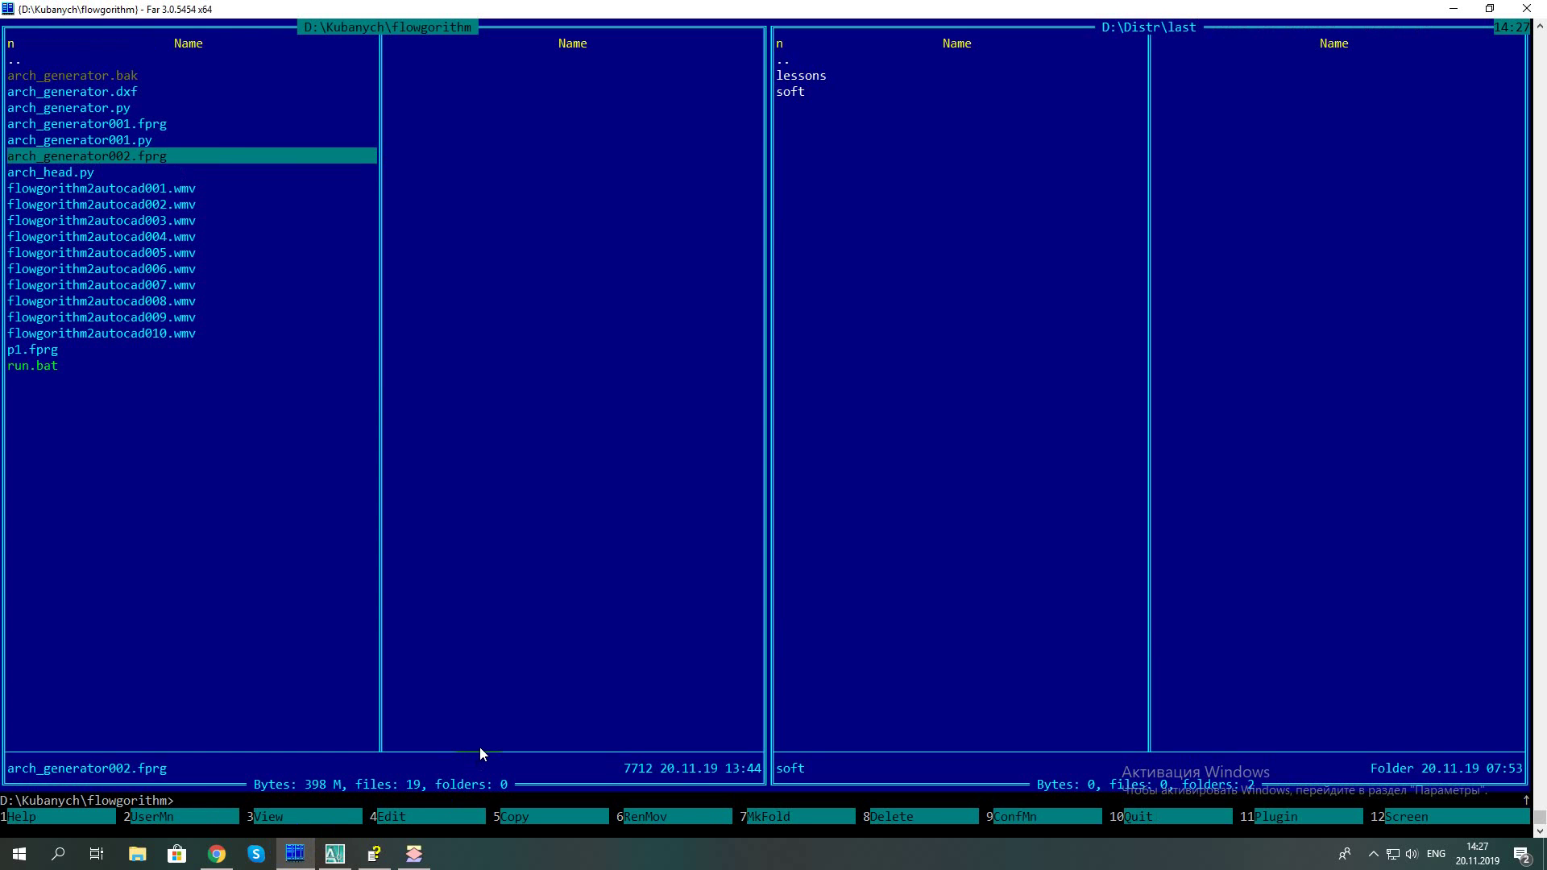
{"action": "key", "text": "Up"}
{"action": "key", "text": "F4"}
{"action": "key", "text": "ctrl+v"}
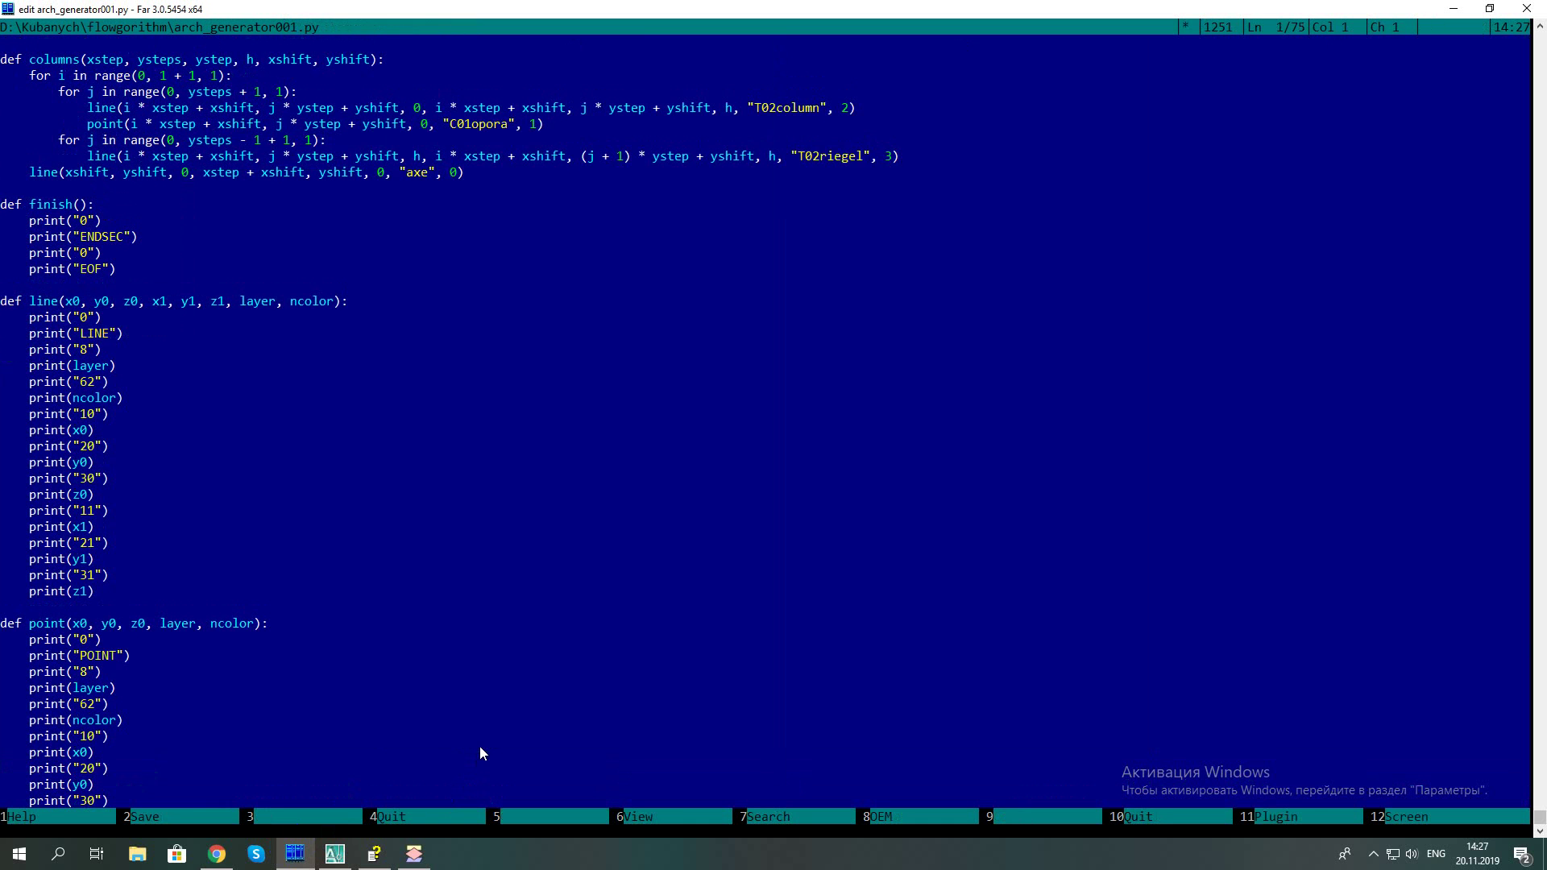
{"action": "key", "text": "Return"}
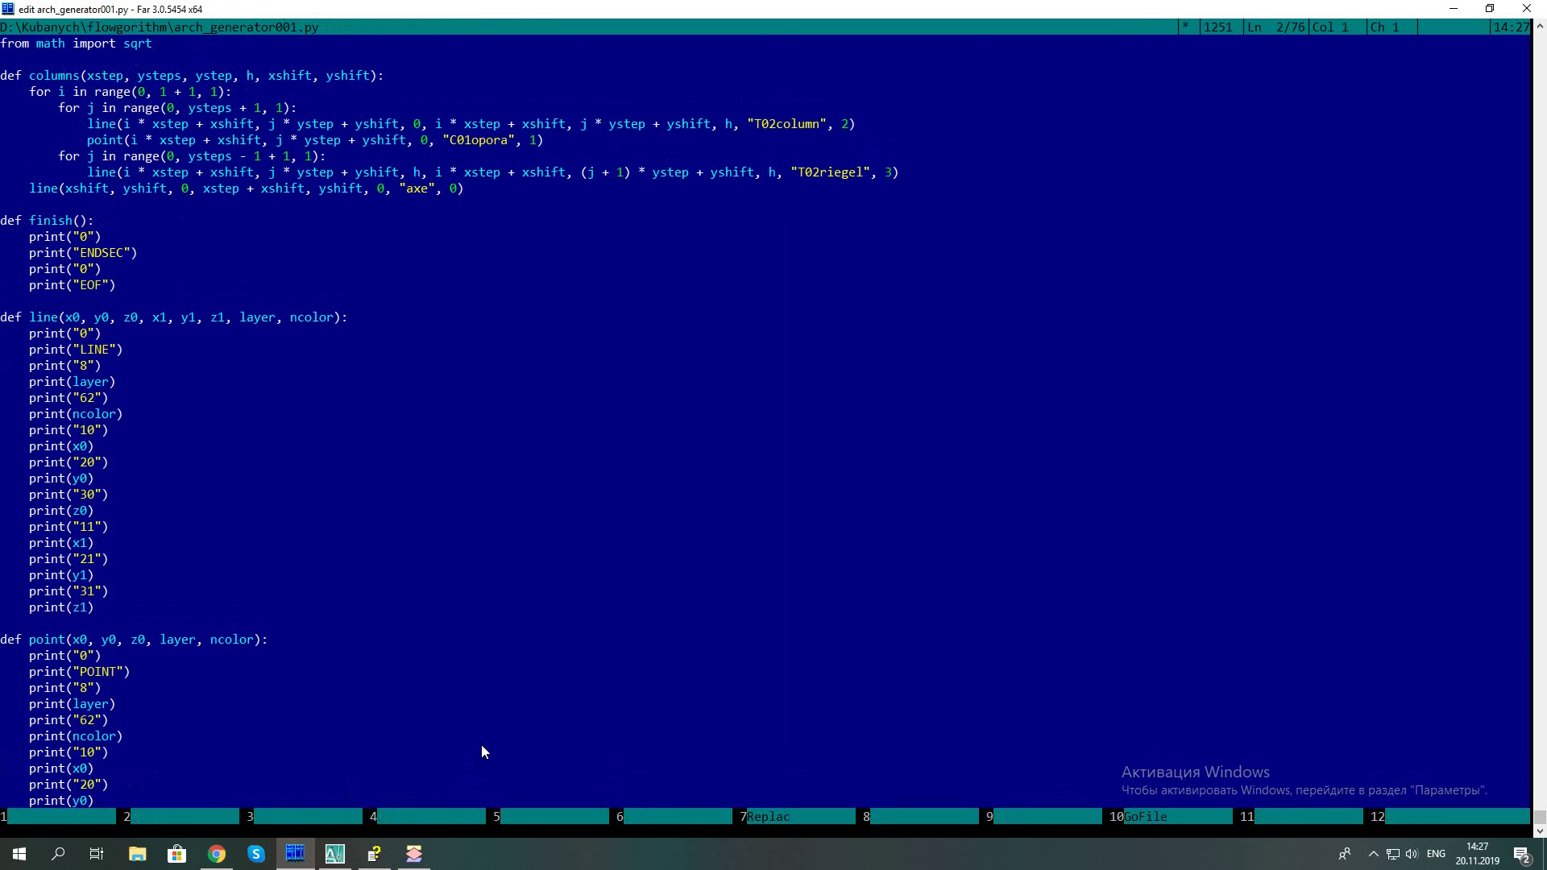
{"action": "key", "text": "Escape"}
{"action": "key", "text": "Return"}
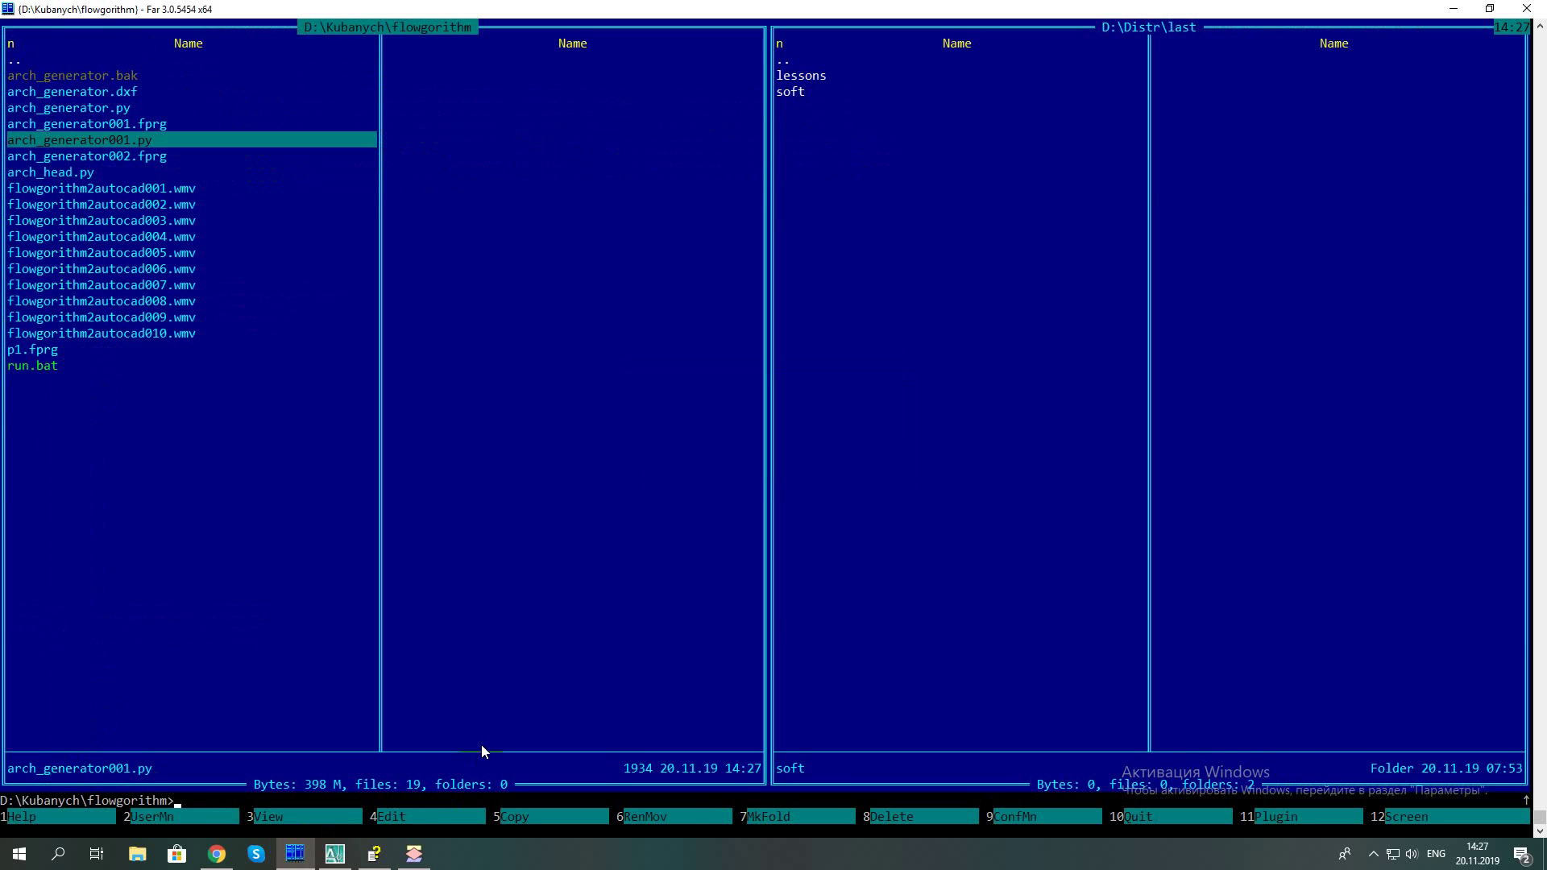
Run run.bat, which fails with a TypeError at line 70
{"action": "left_click", "coordinate": [38, 365]}
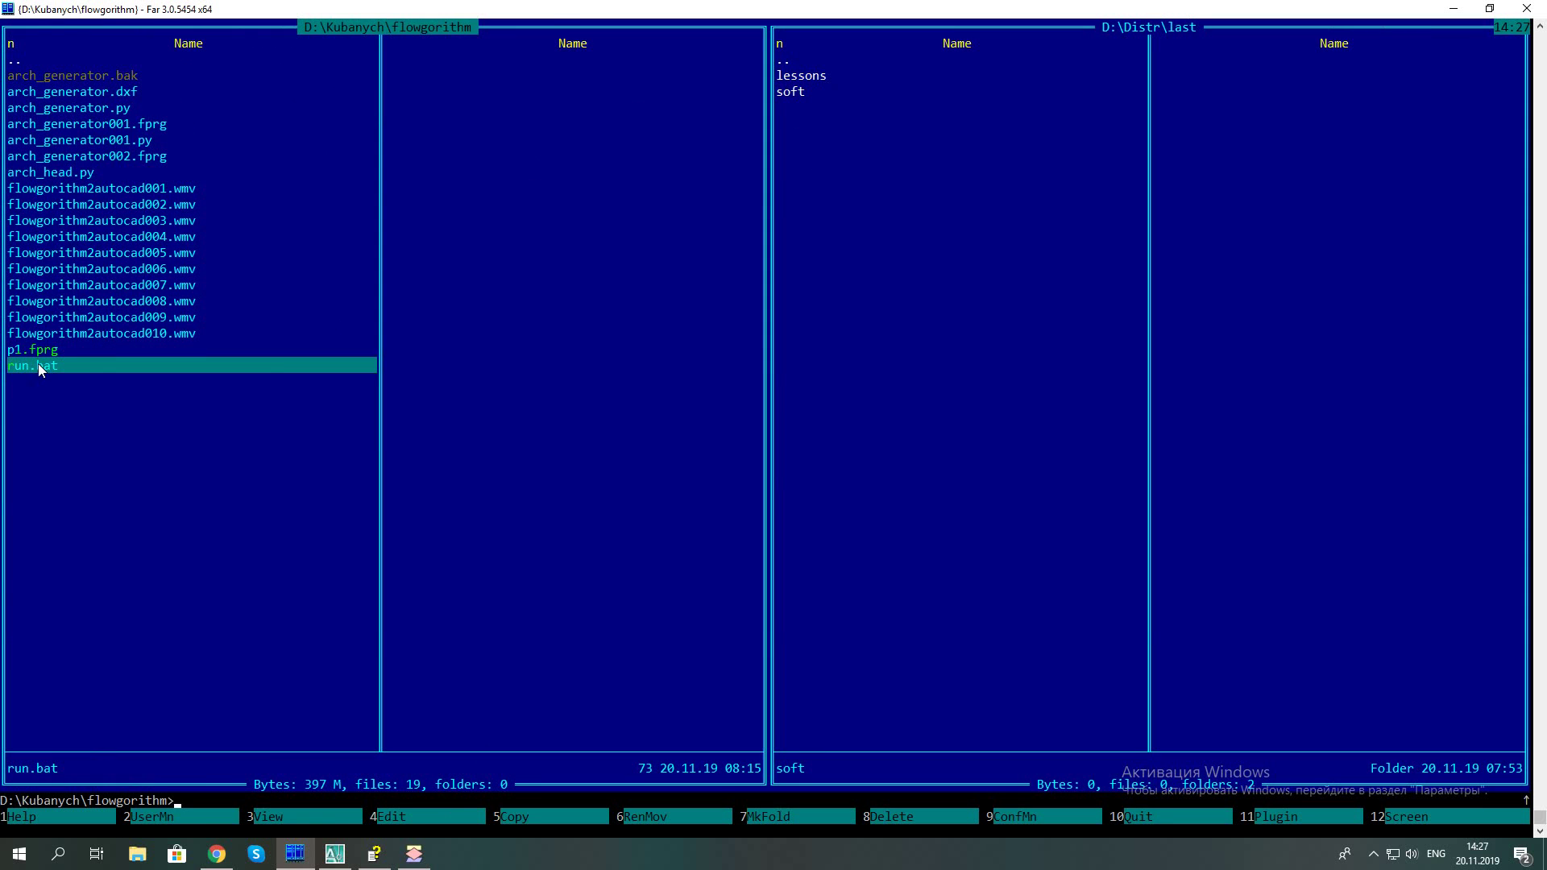
{"action": "double_click", "coordinate": [38, 365]}
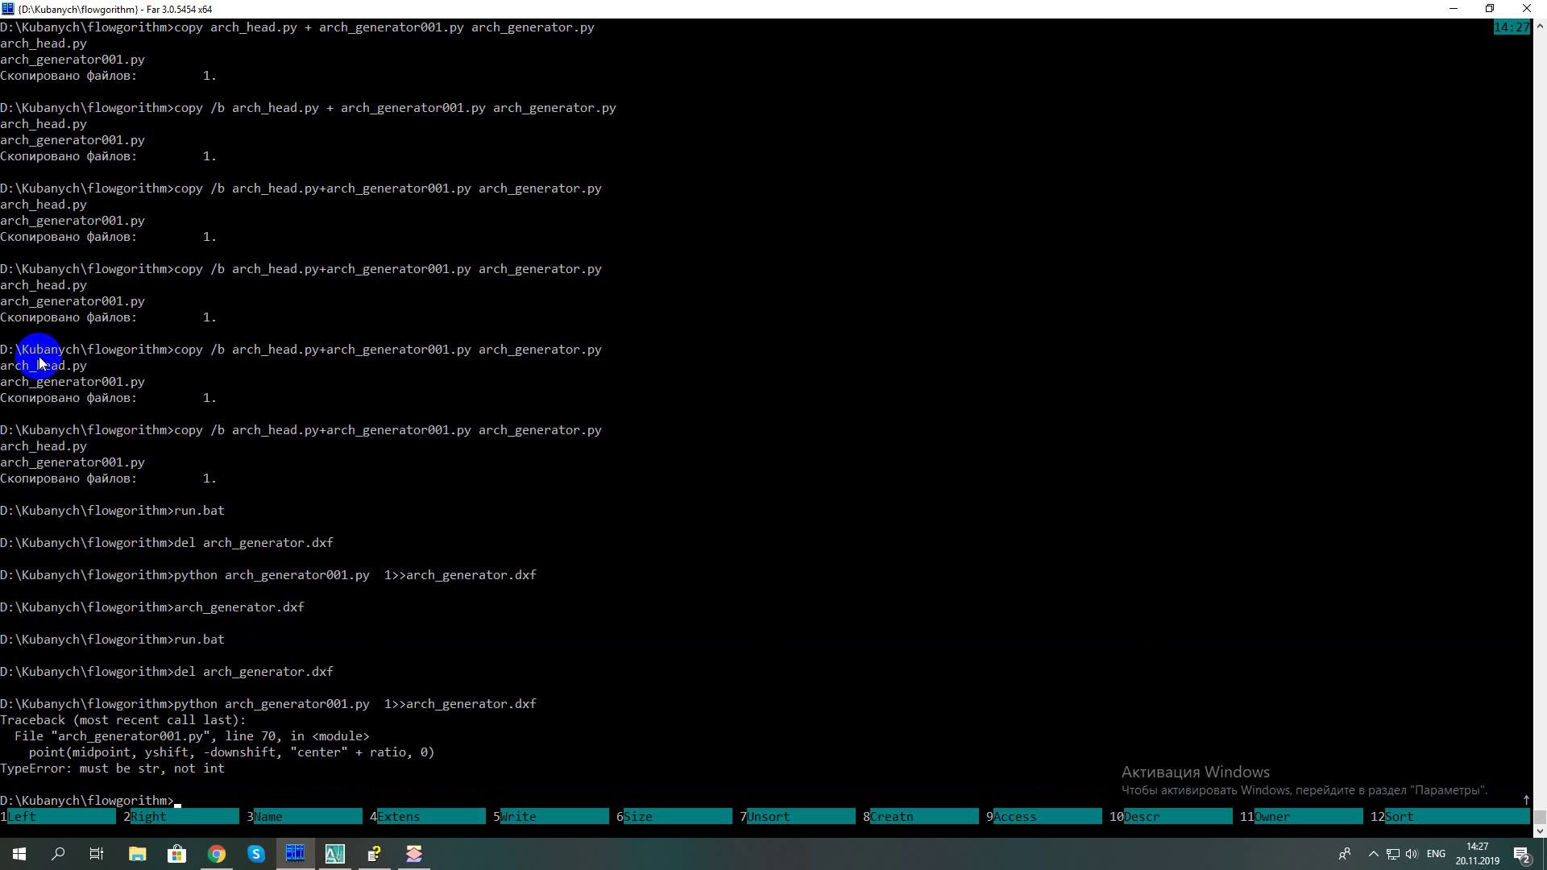
{"action": "key", "text": "ctrl+o"}
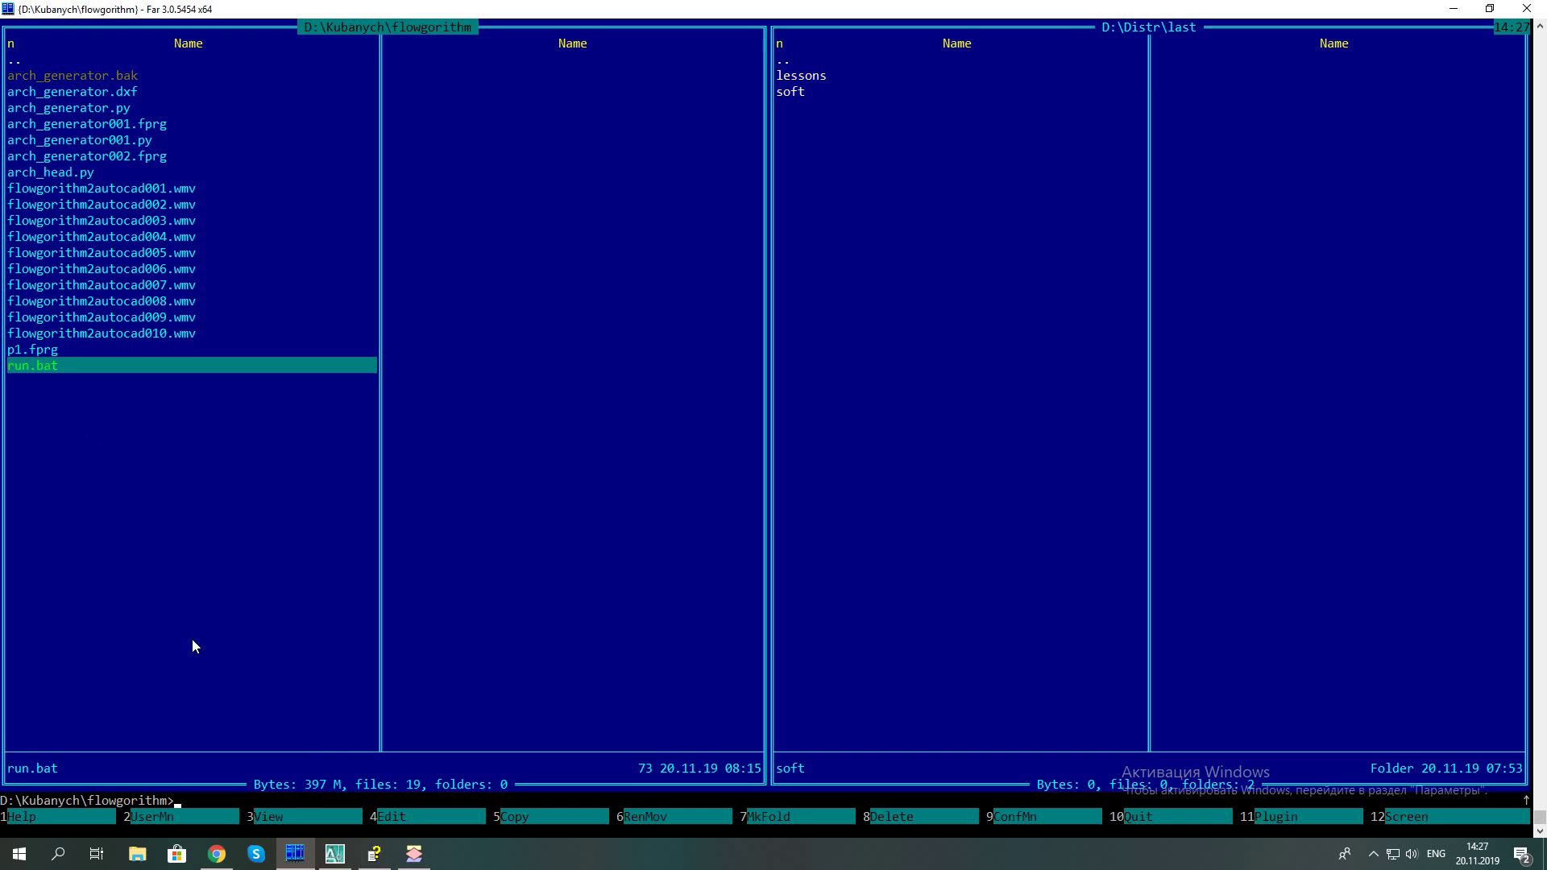
Switch to Chrome and look through the open tabs
{"action": "left_click", "coordinate": [228, 856]}
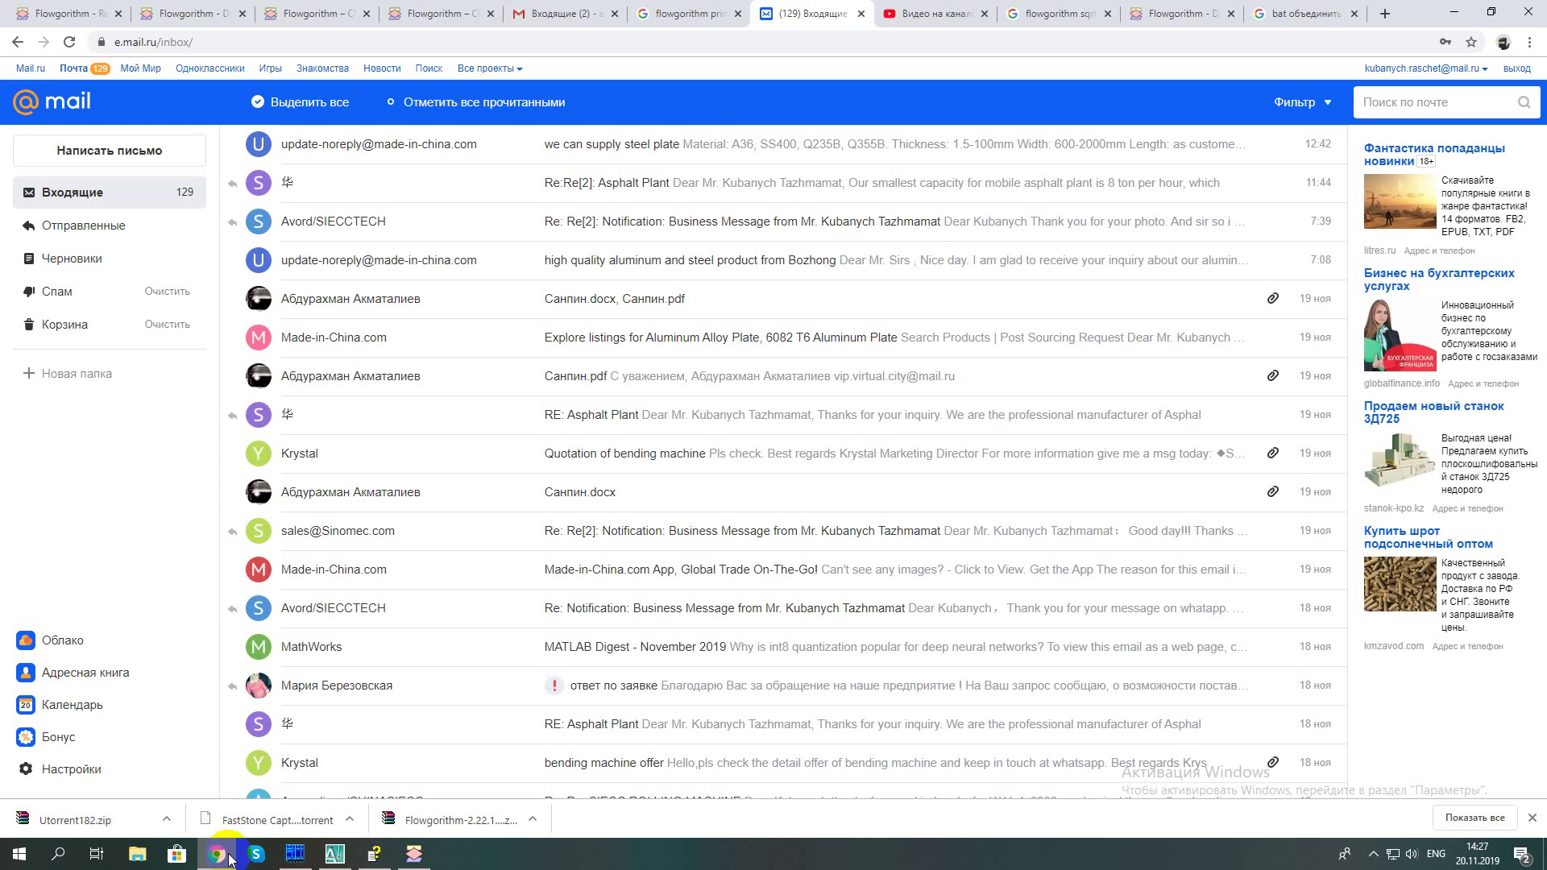
{"action": "left_click", "coordinate": [934, 12]}
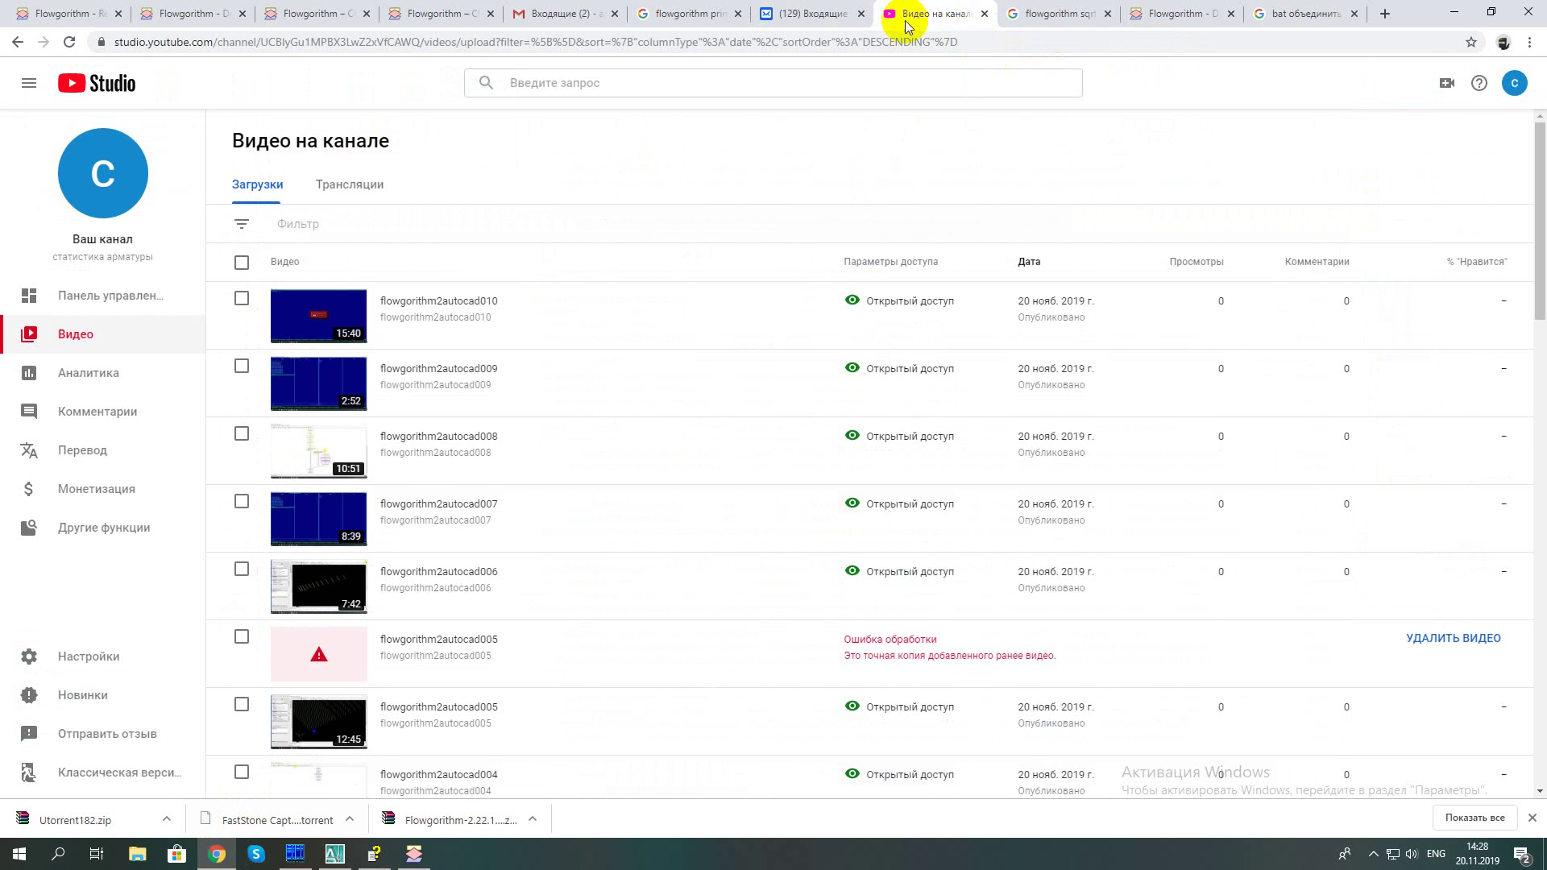
{"action": "left_click", "coordinate": [813, 13]}
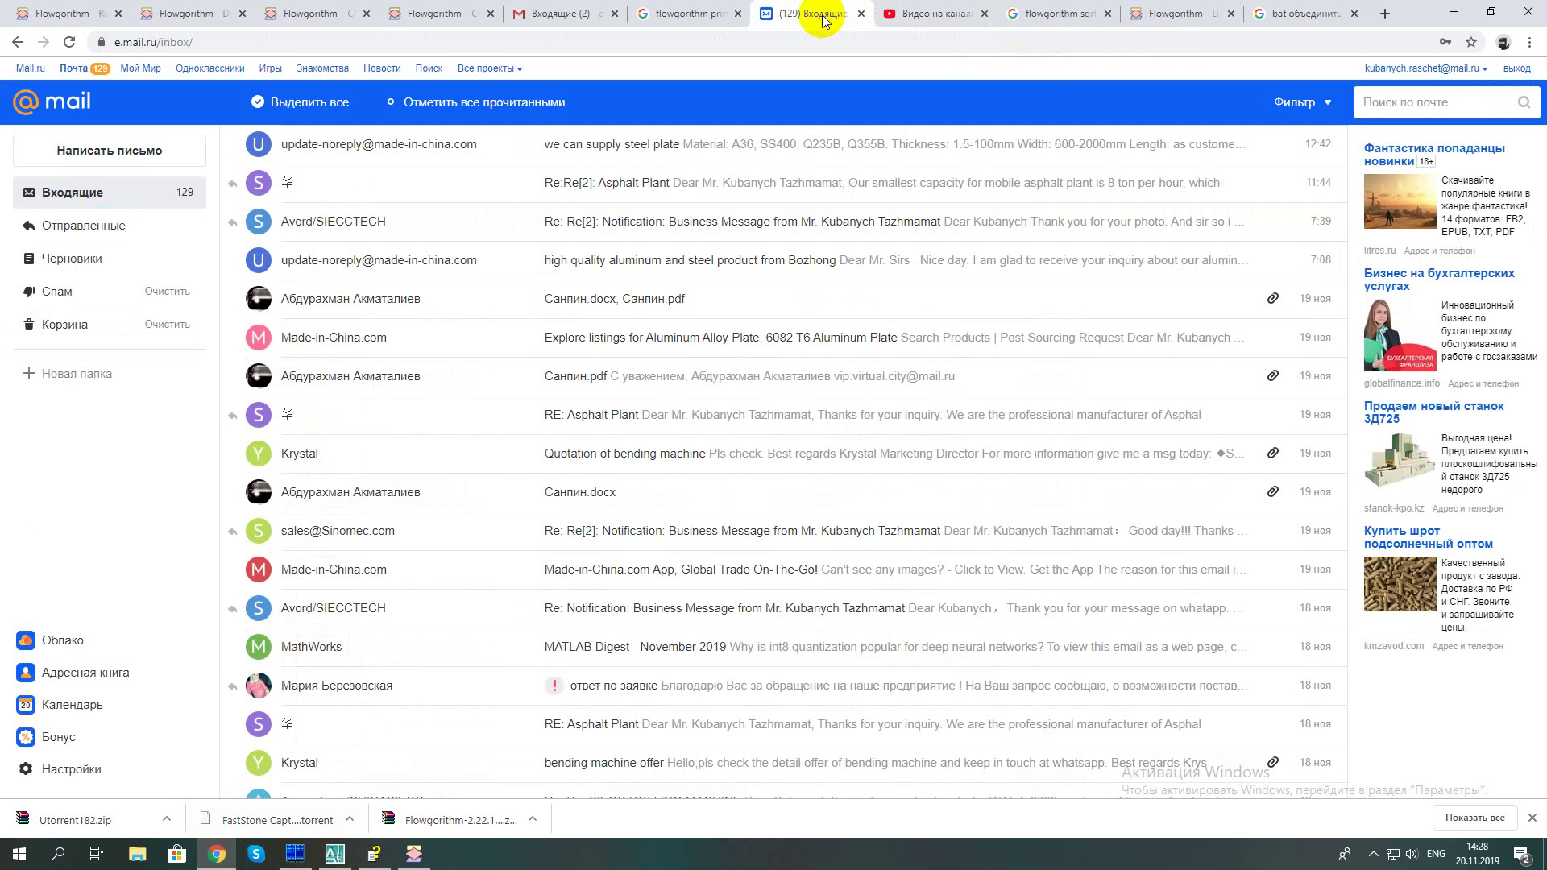
{"action": "left_click", "coordinate": [942, 12]}
{"action": "left_click", "coordinate": [1312, 14]}
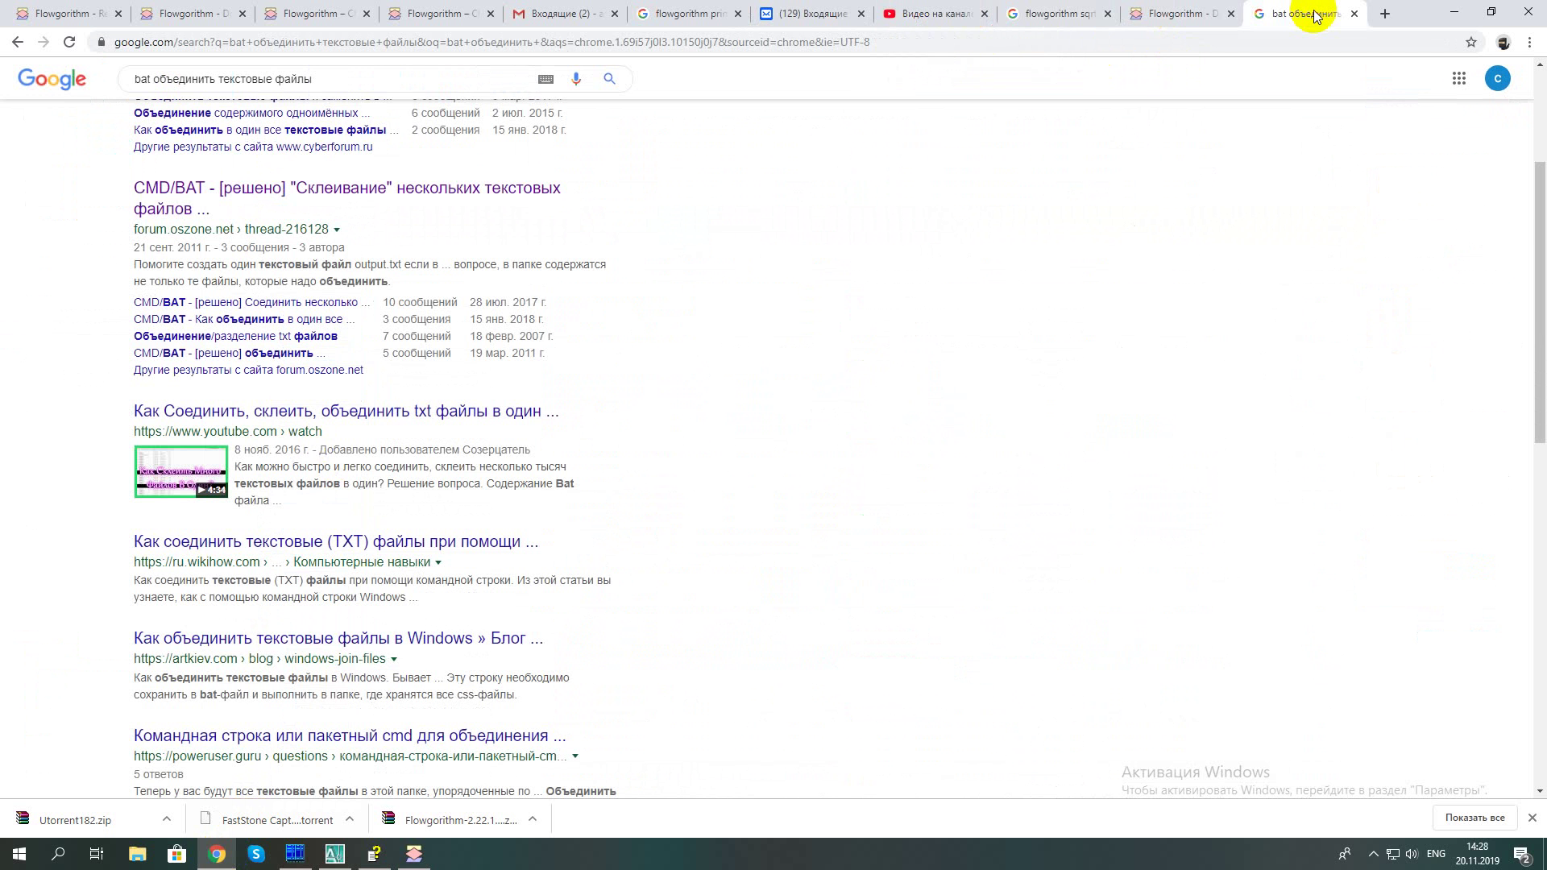
Search Google for 'flowgorithm string functions' in a new tab
{"action": "left_click", "coordinate": [1385, 14]}
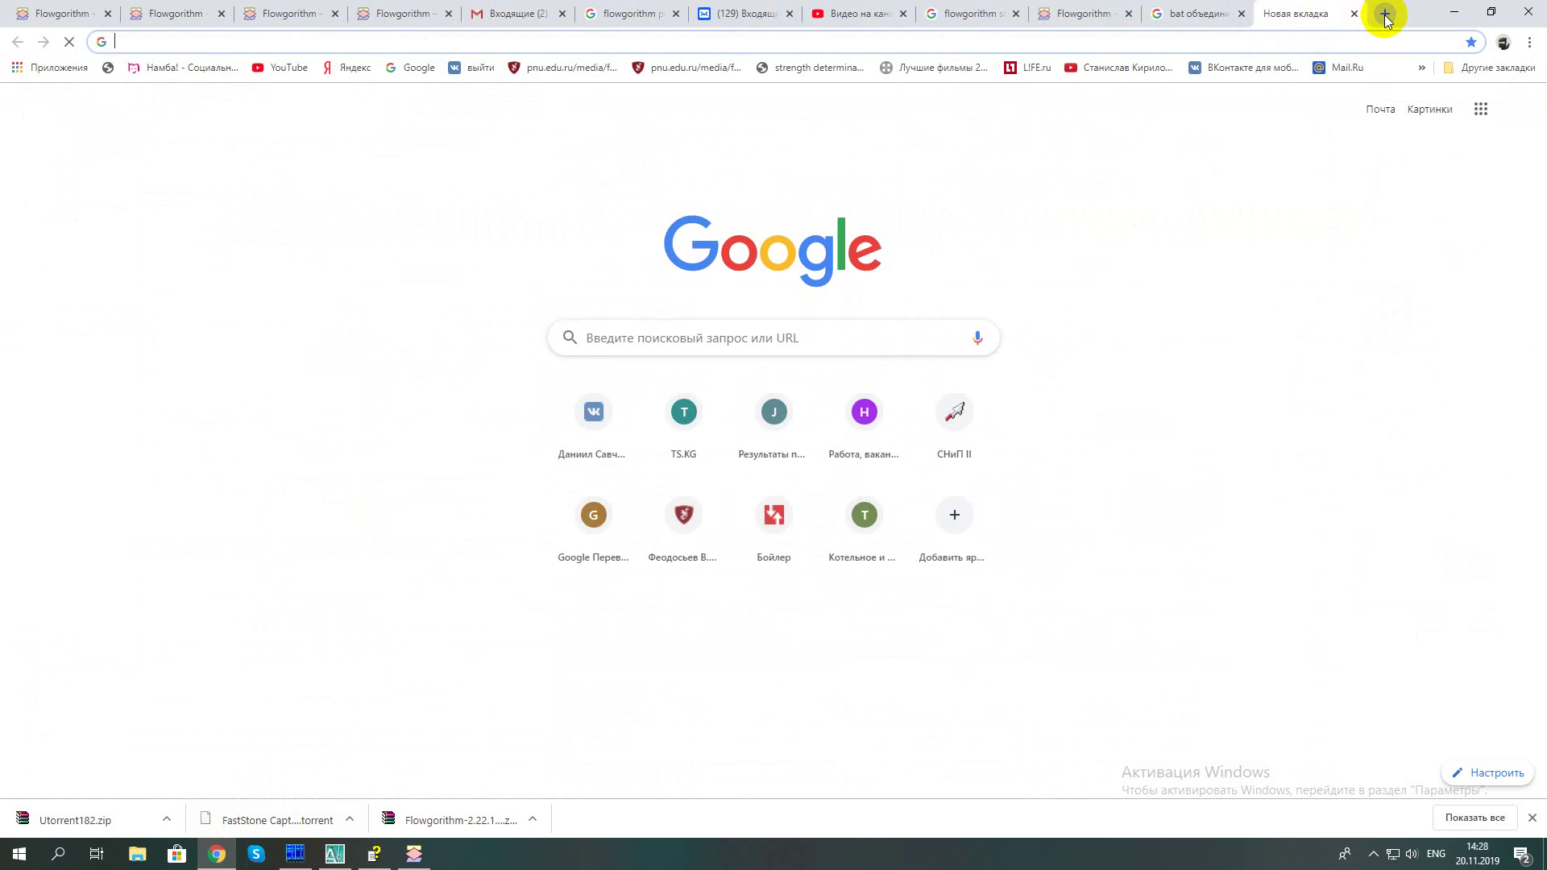
{"action": "type", "text": "flowc"}
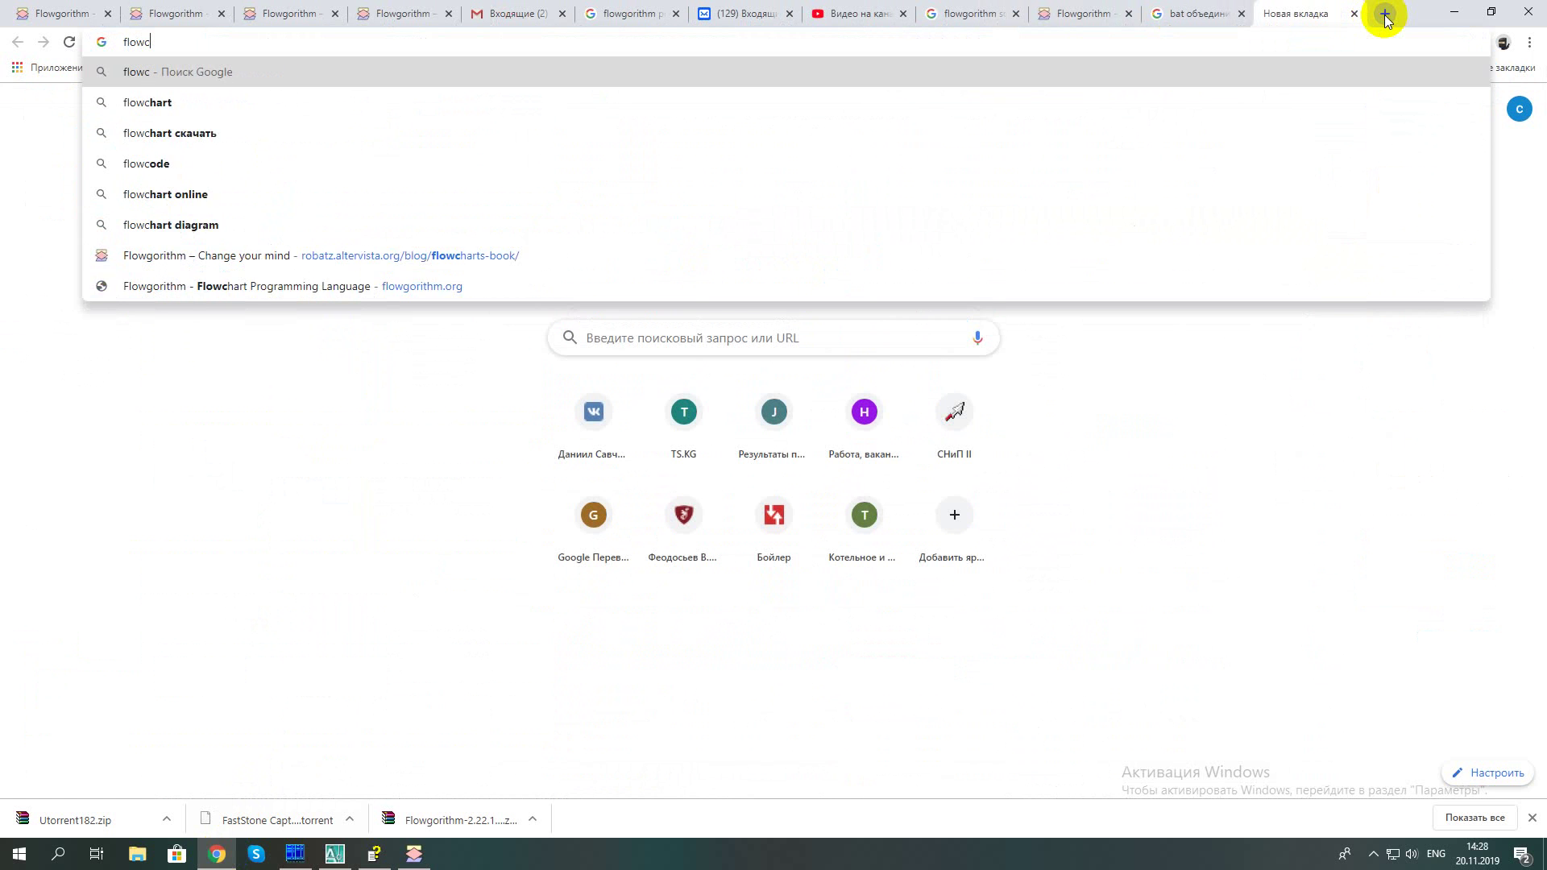
{"action": "type", "text": "od"}
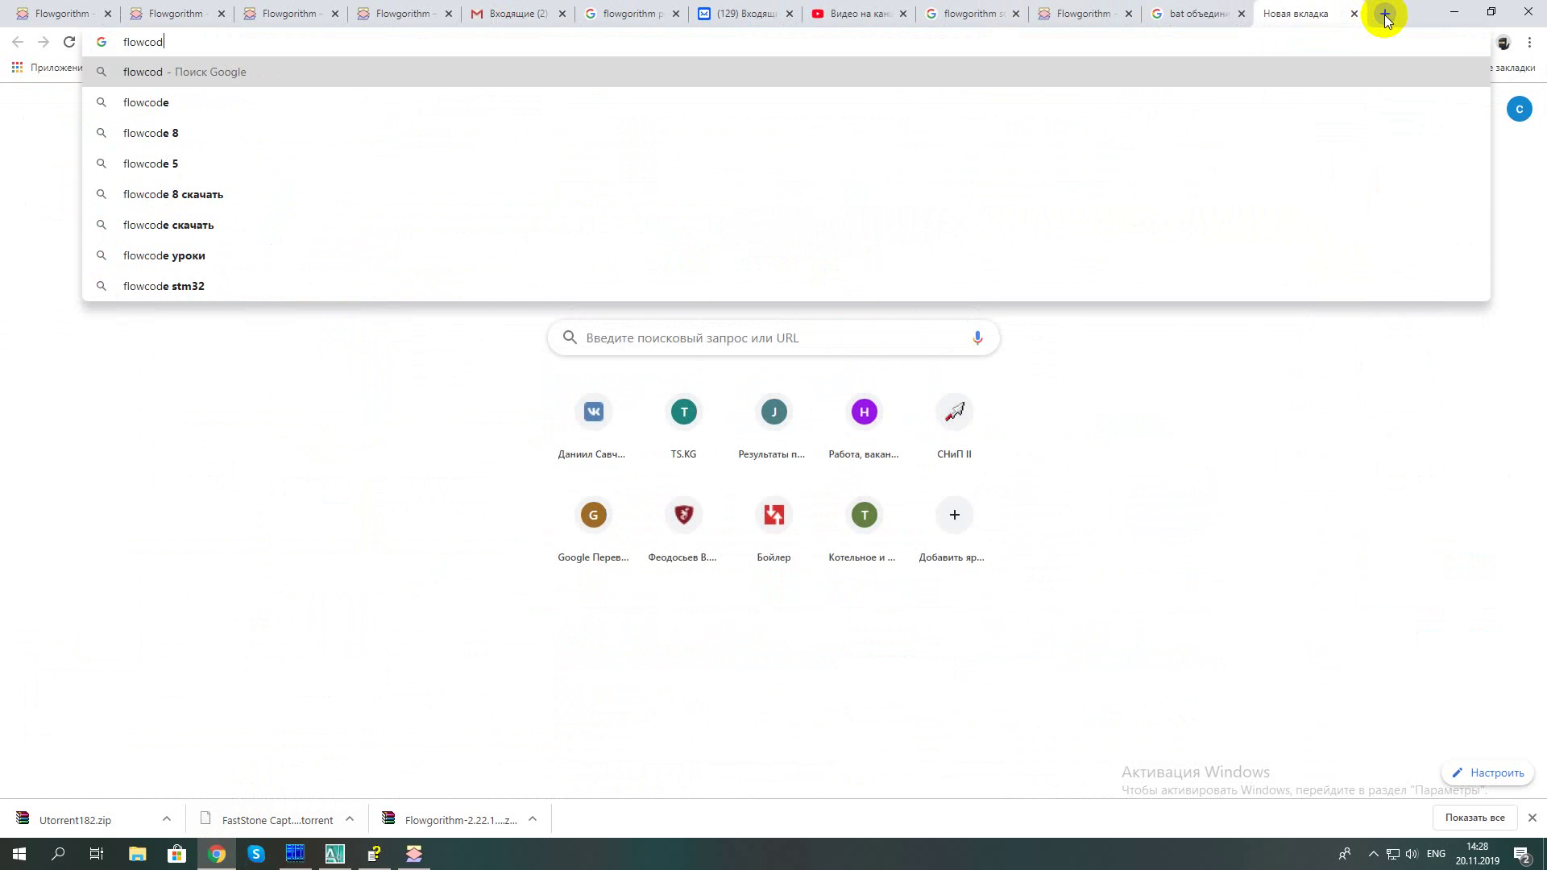
{"action": "key", "text": "BackSpace"}
{"action": "key", "text": "BackSpace"}
{"action": "key", "text": "BackSpace"}
{"action": "type", "text": "g"}
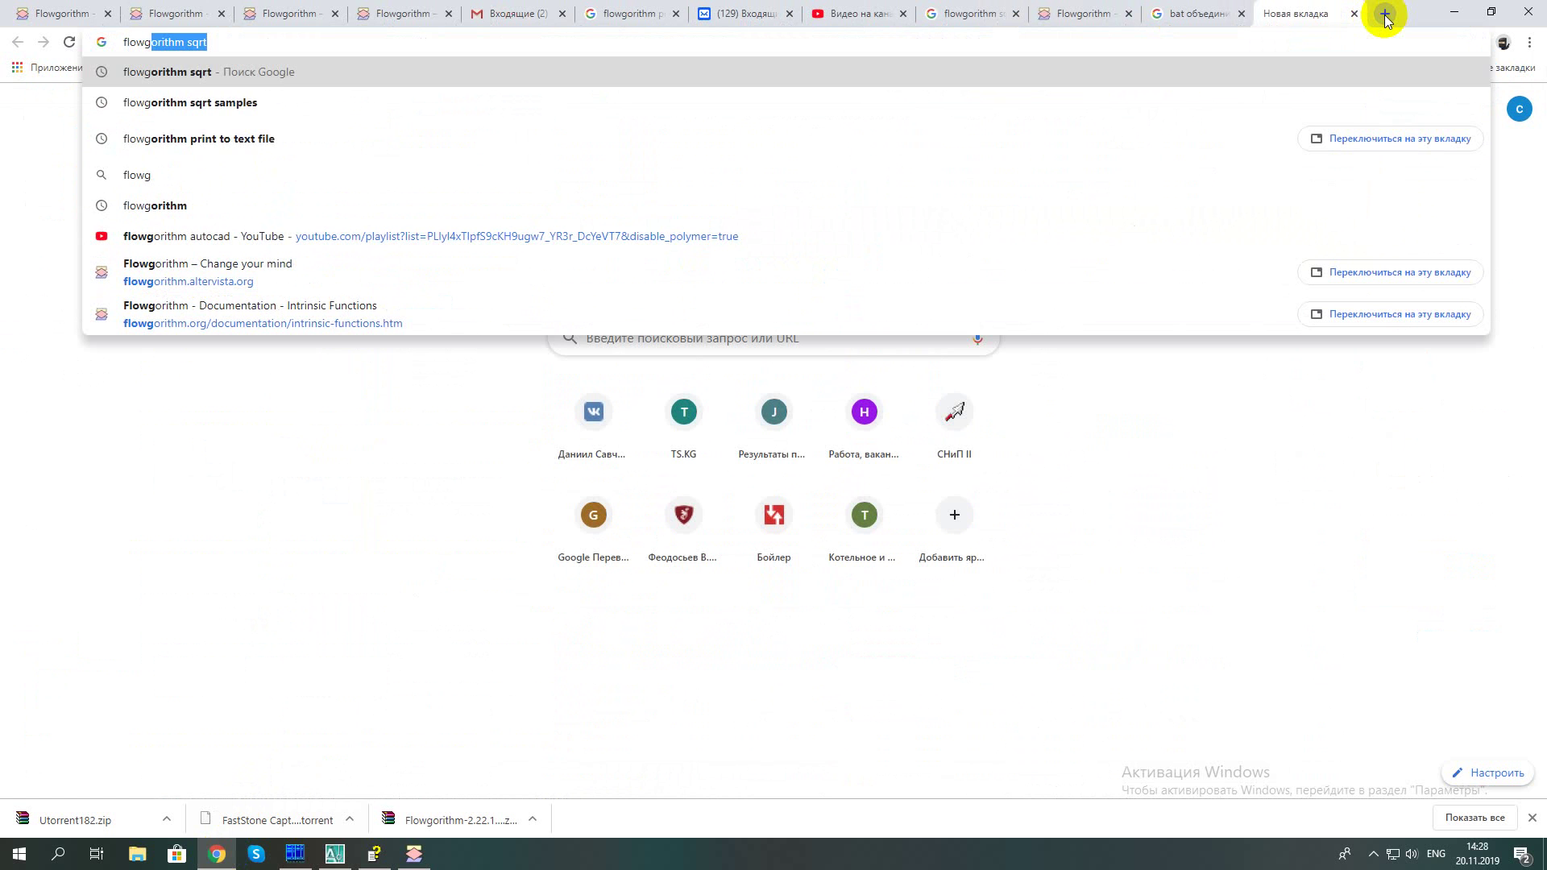
{"action": "type", "text": "orith"}
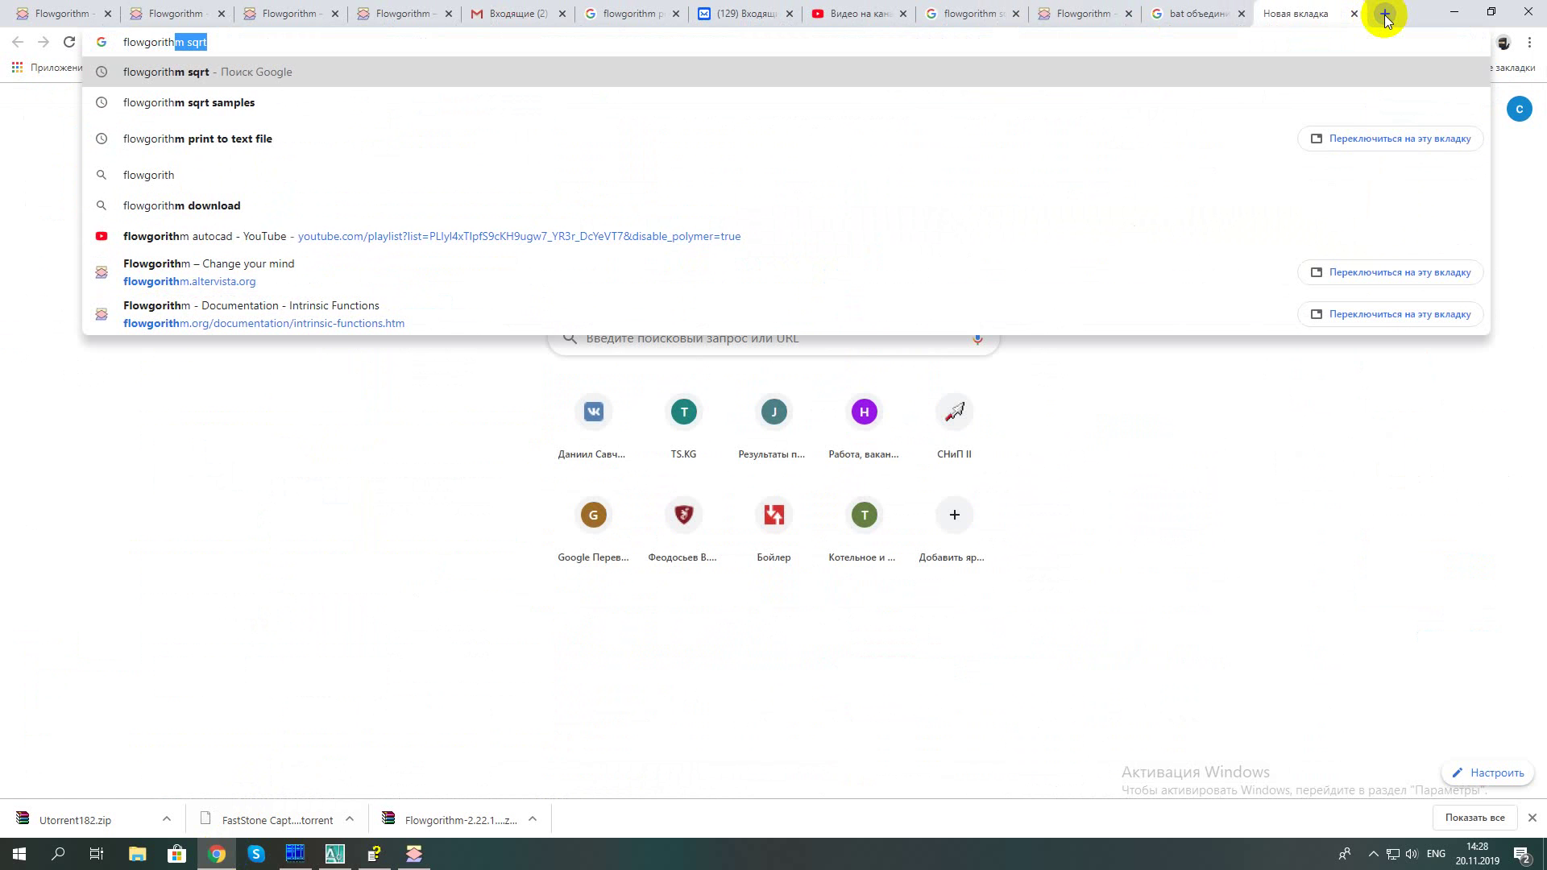
{"action": "type", "text": "m "}
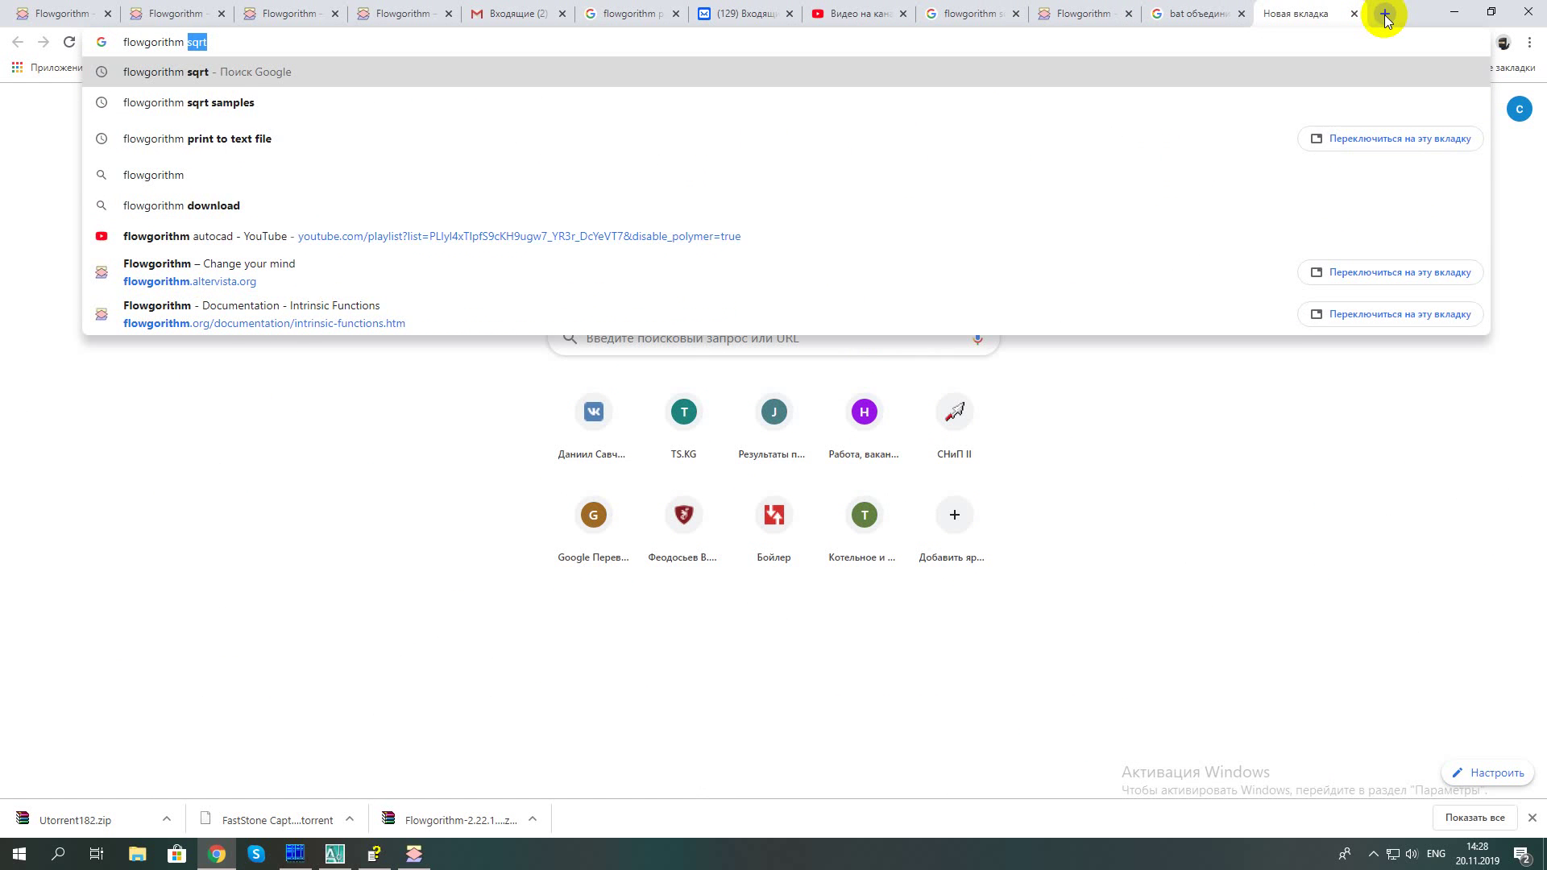
{"action": "type", "text": "in"}
{"action": "key", "text": "BackSpace"}
{"action": "key", "text": "BackSpace"}
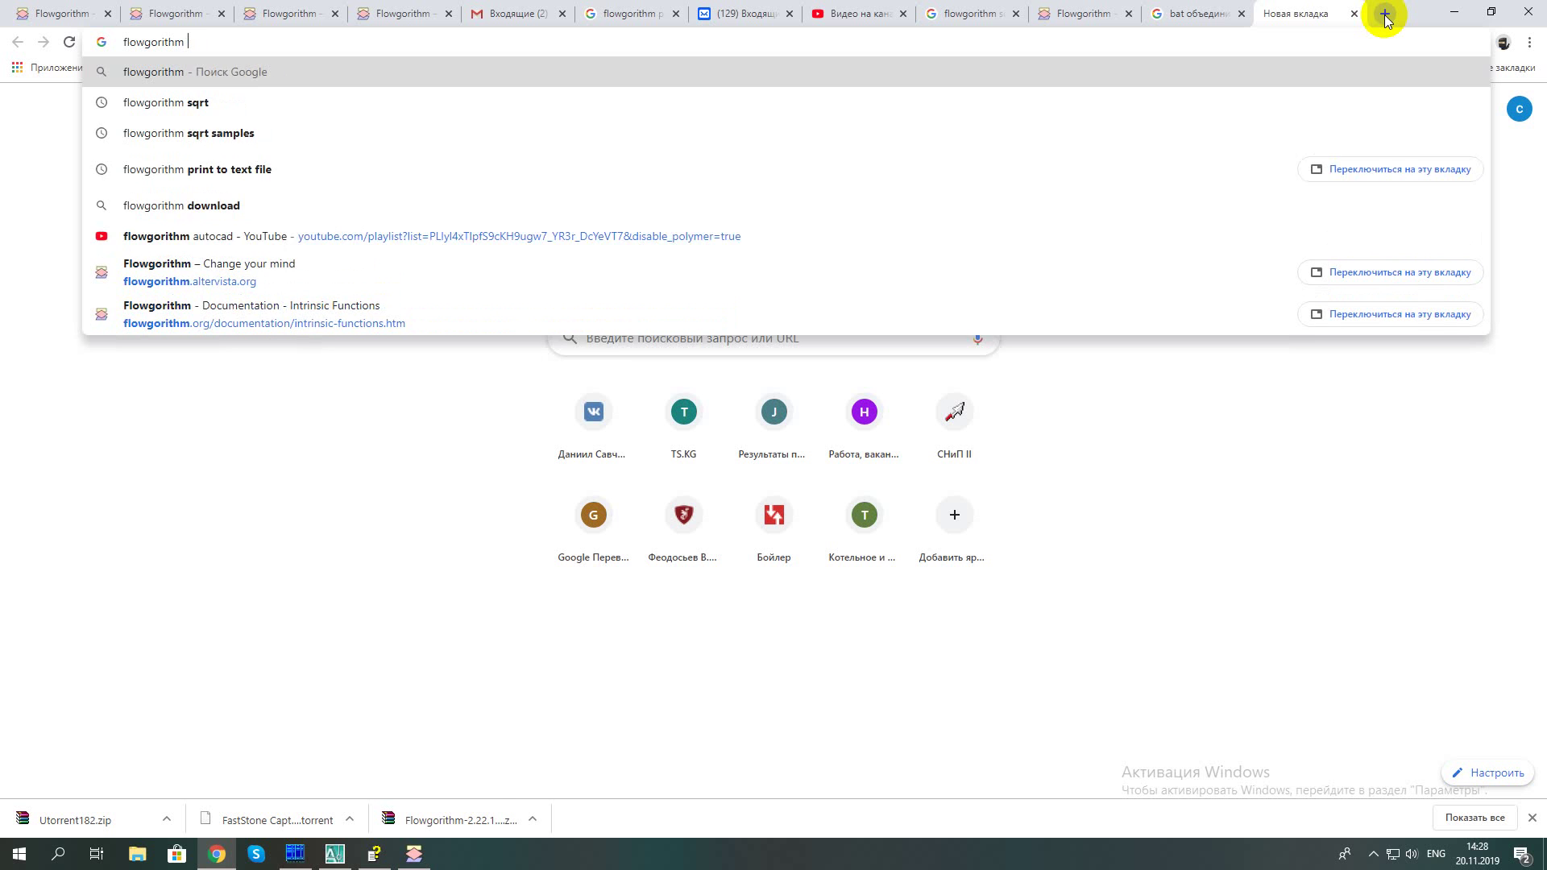
{"action": "type", "text": "str"}
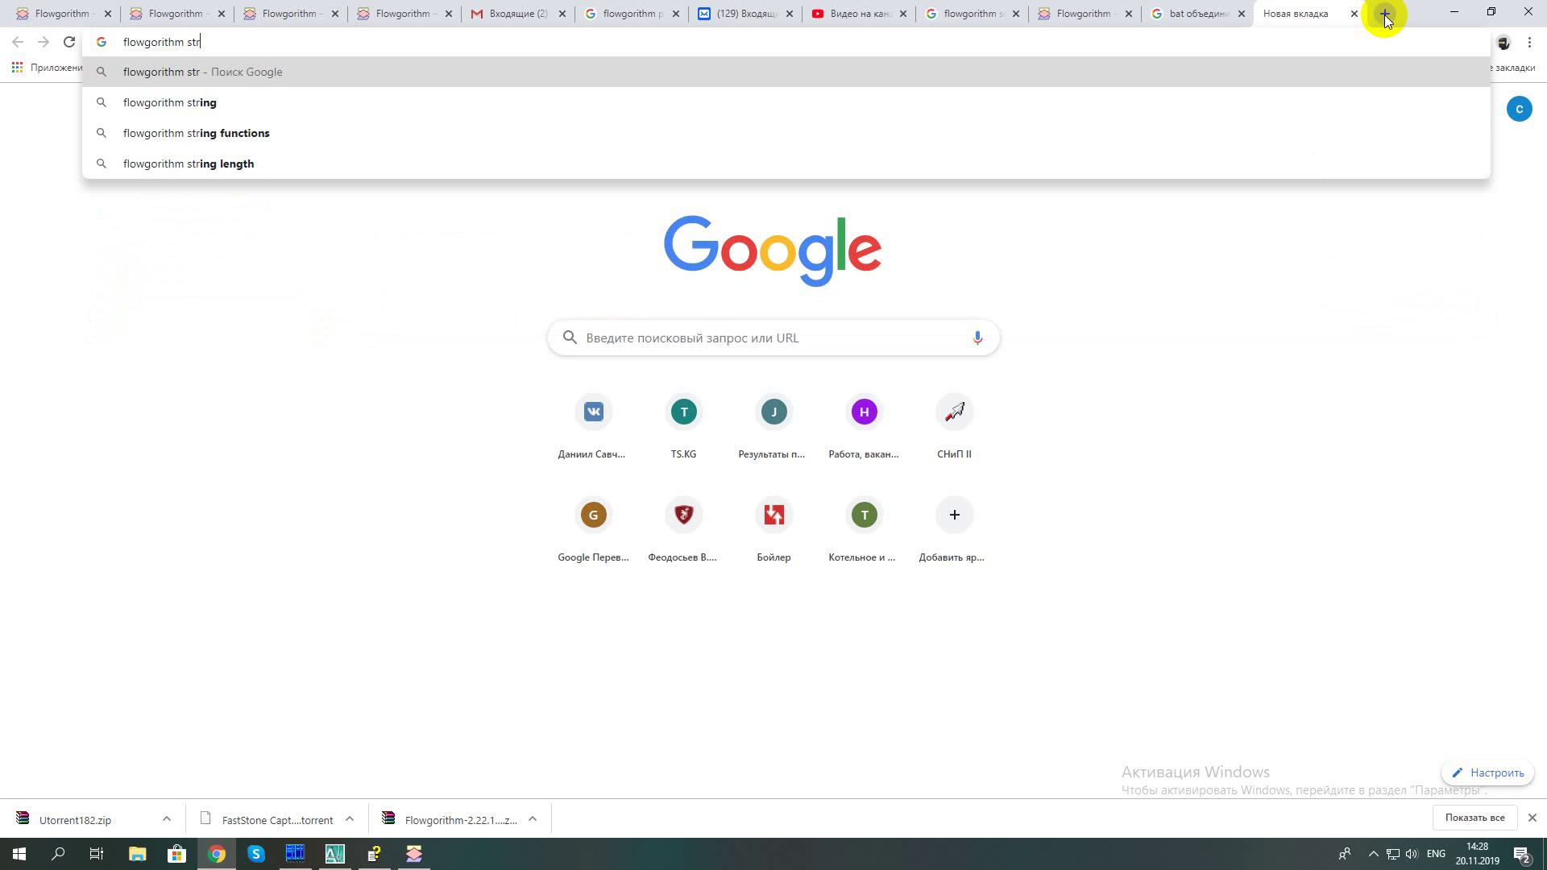
{"action": "key", "text": "Down"}
{"action": "key", "text": "Down"}
{"action": "key", "text": "Return"}
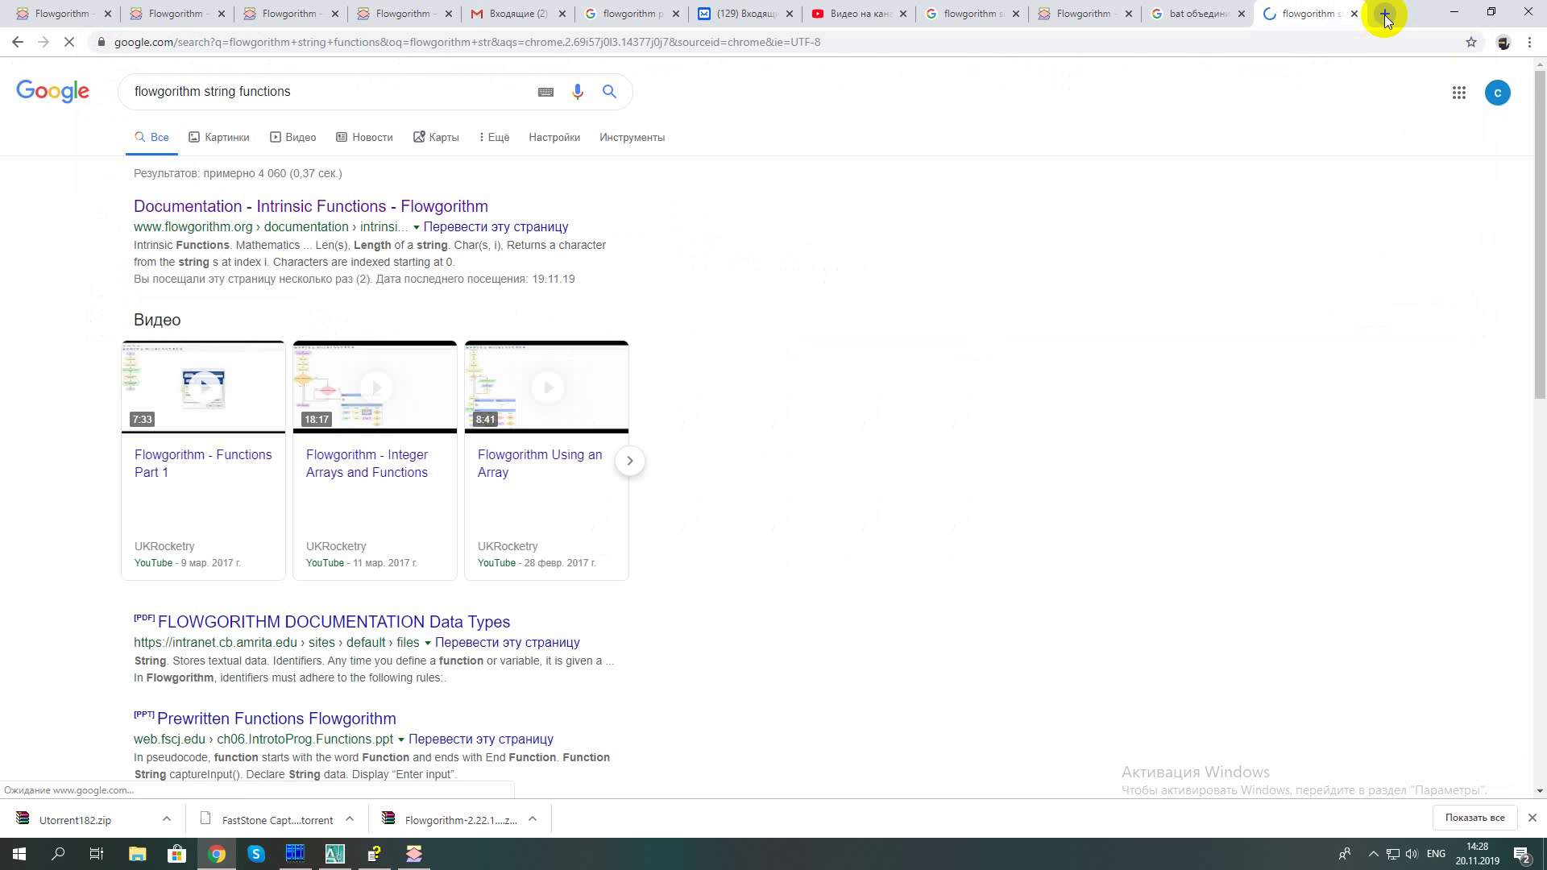
{"action": "right_click", "coordinate": [417, 215]}
Open the Intrinsic Functions page in a new tab and copy 'ToString' from its conversion table
{"action": "left_click", "coordinate": [484, 223]}
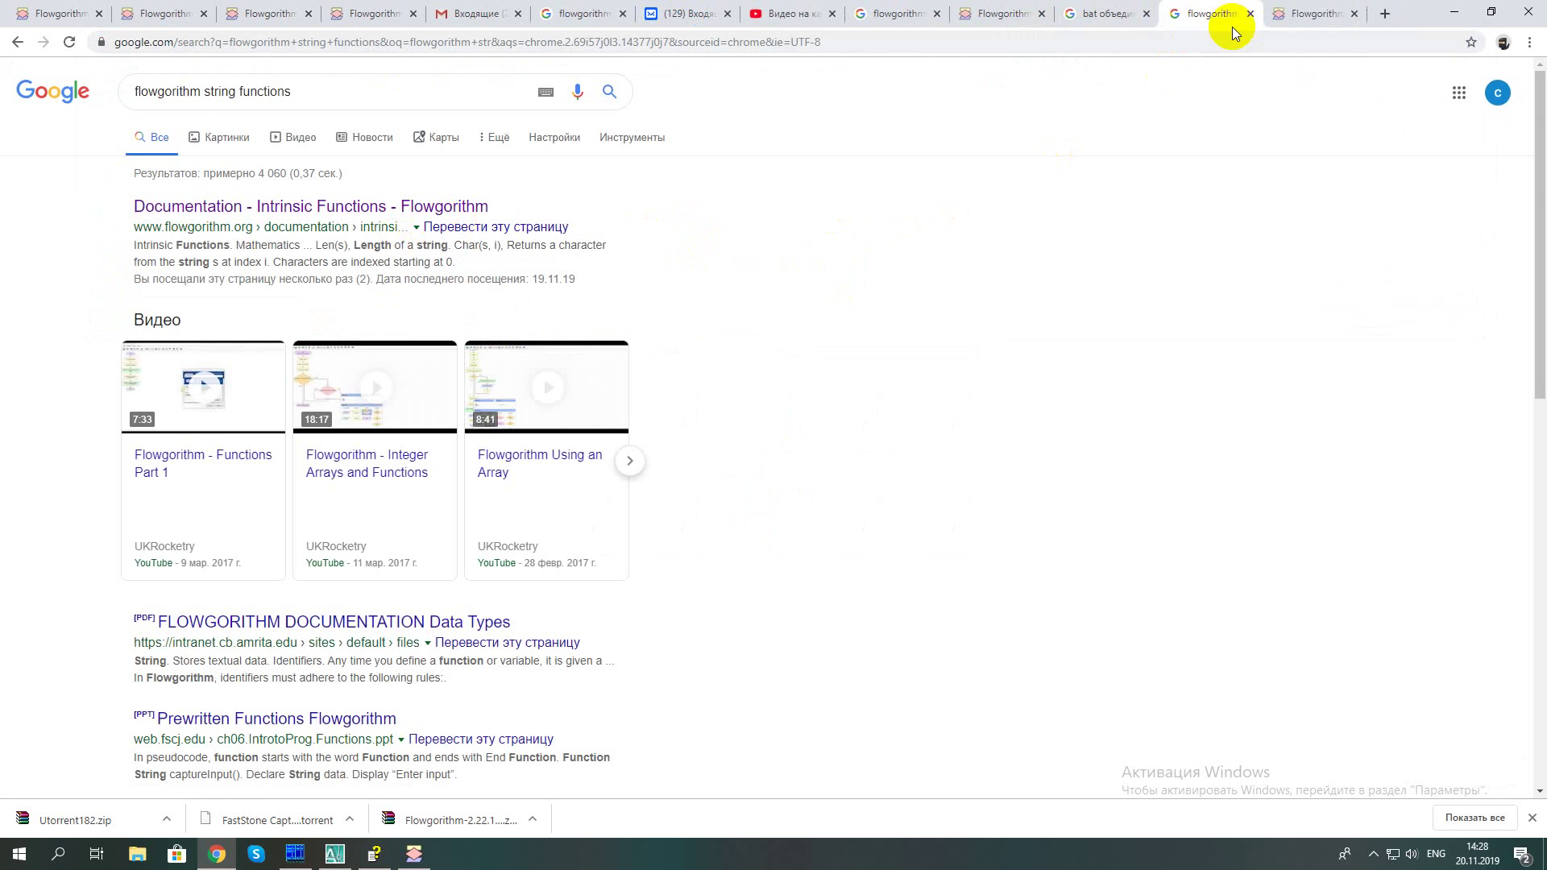
{"action": "left_click", "coordinate": [1288, 18]}
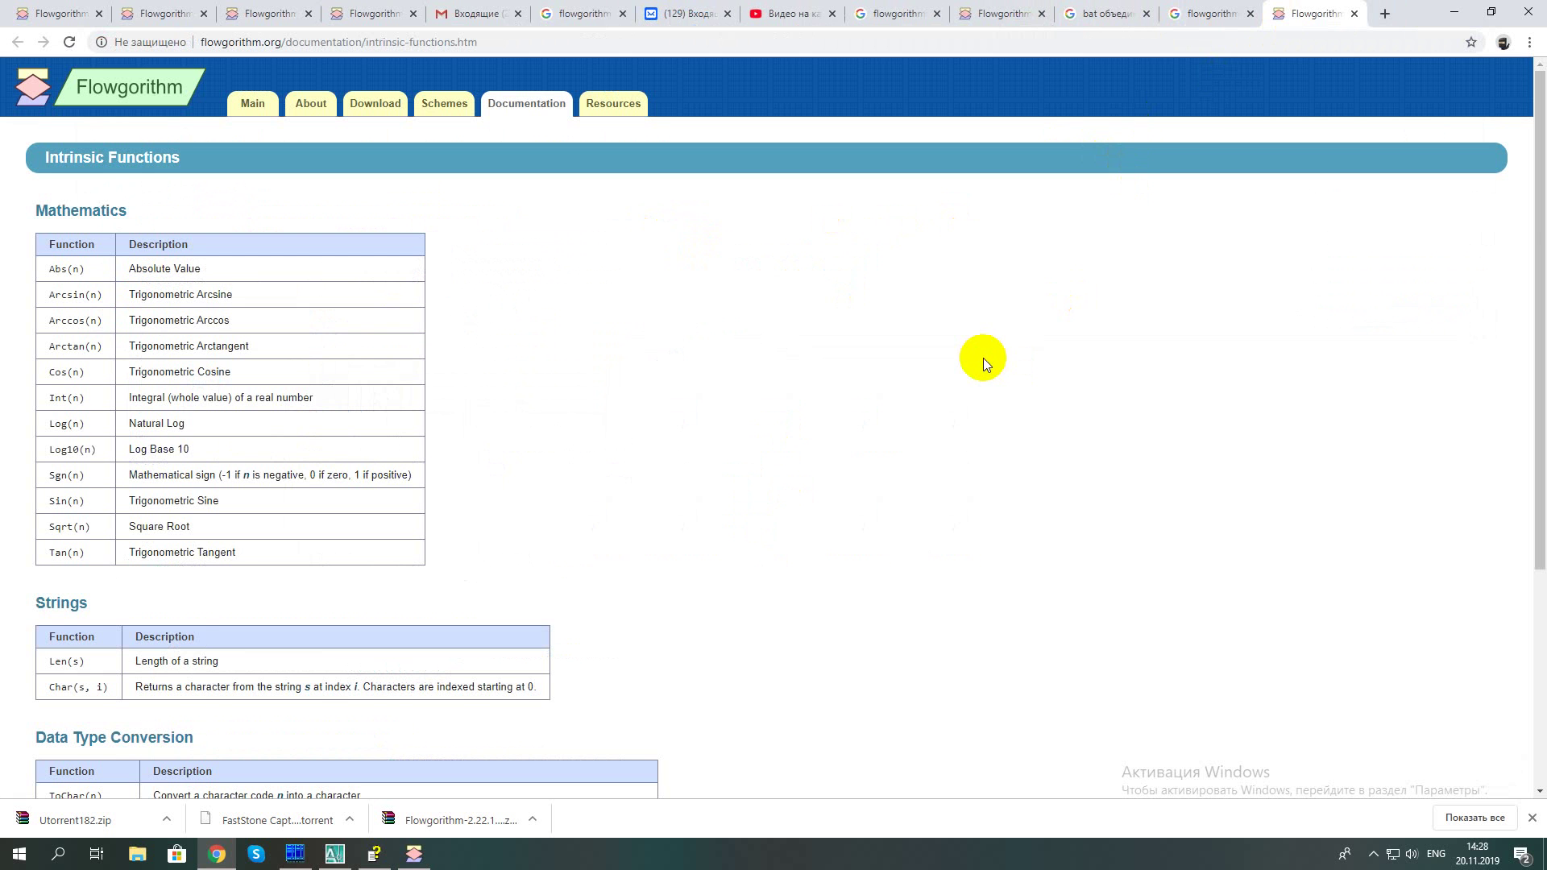
{"action": "scroll", "coordinate": [983, 358], "scroll_direction": "down", "scroll_amount": 3}
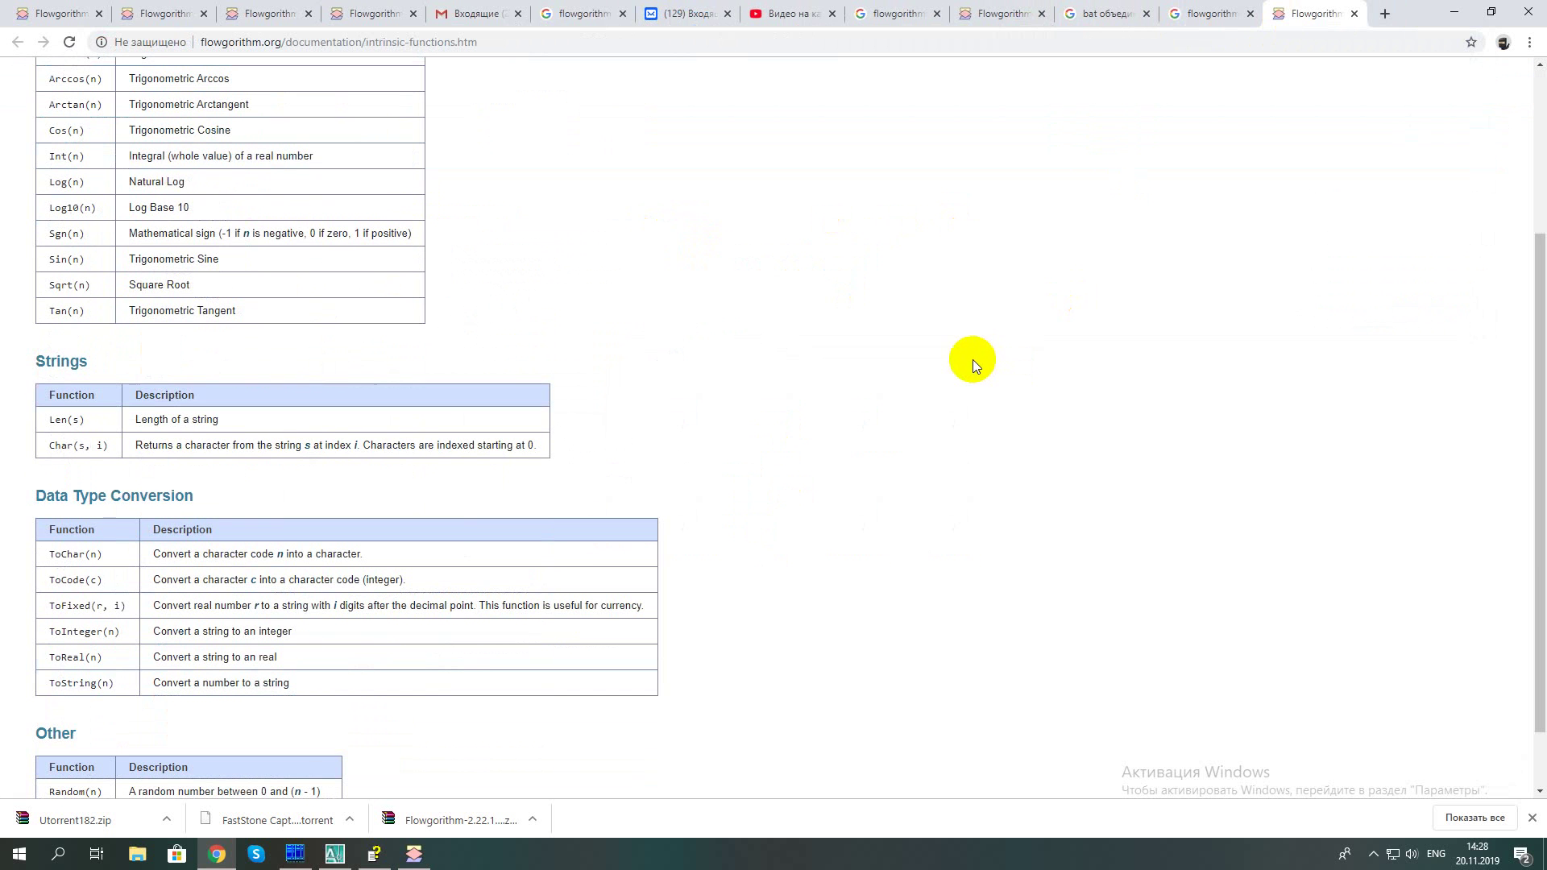
{"action": "scroll", "coordinate": [969, 358], "scroll_direction": "down", "scroll_amount": 1}
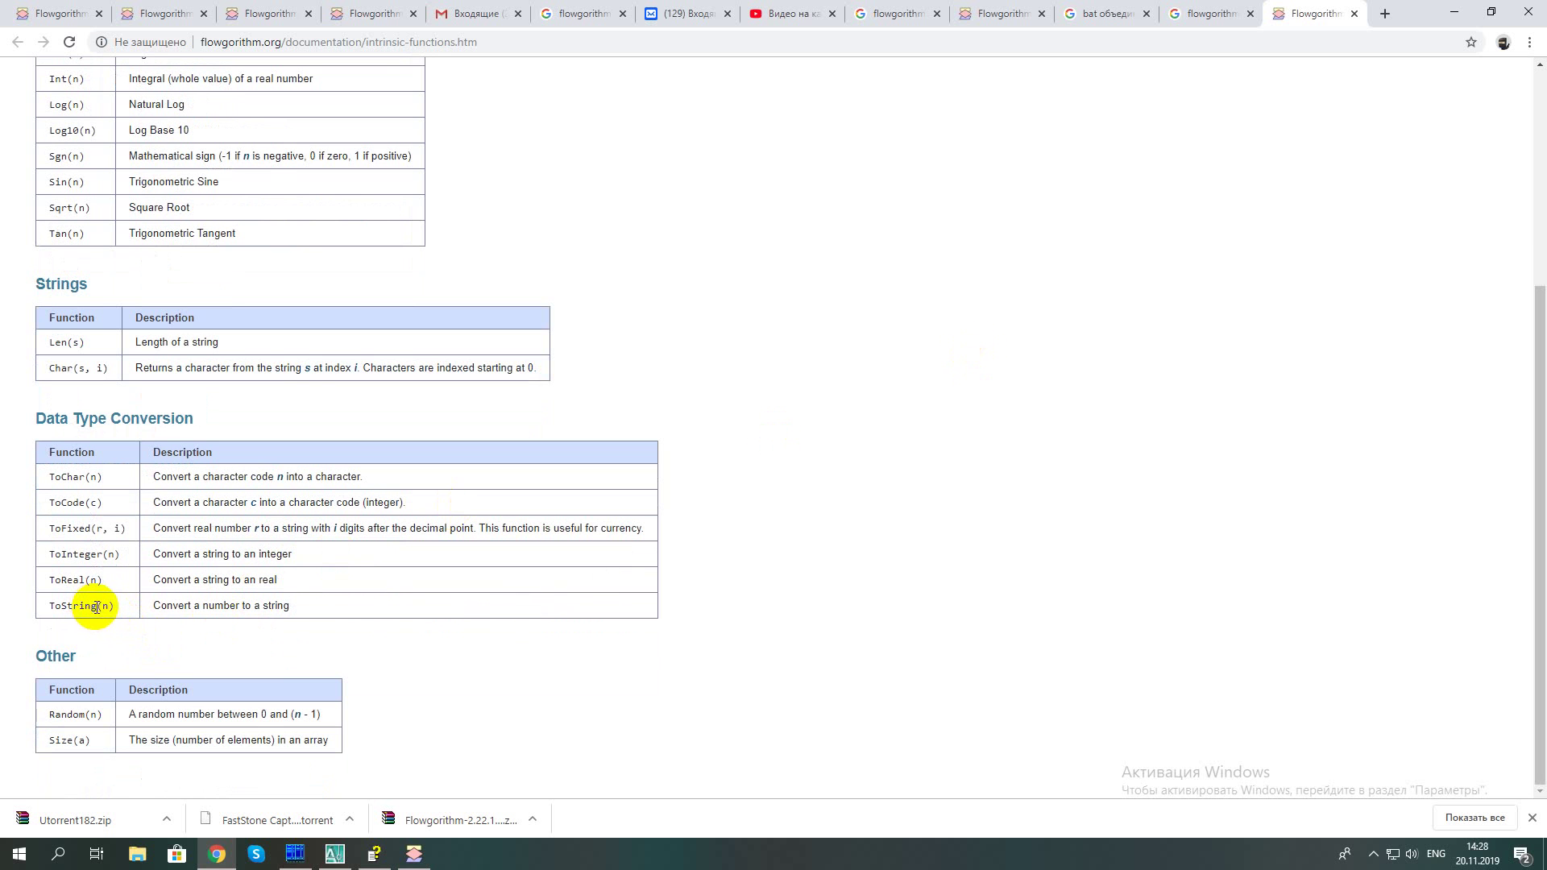
{"action": "left_click_drag", "start_coordinate": [103, 606], "coordinate": [53, 602]}
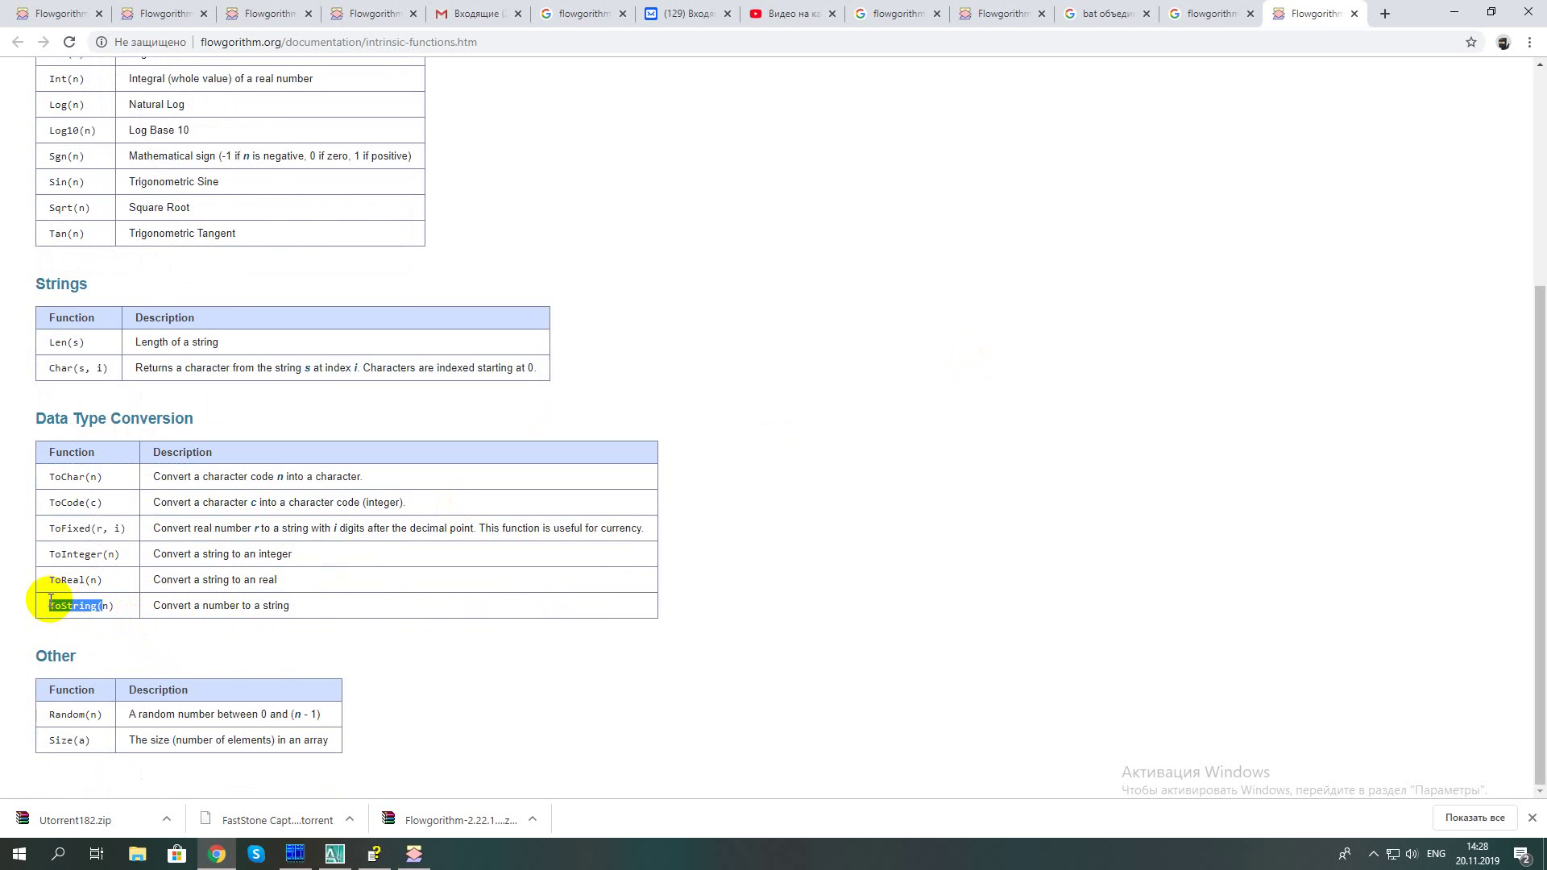
{"action": "right_click", "coordinate": [53, 601]}
{"action": "left_click", "coordinate": [61, 612]}
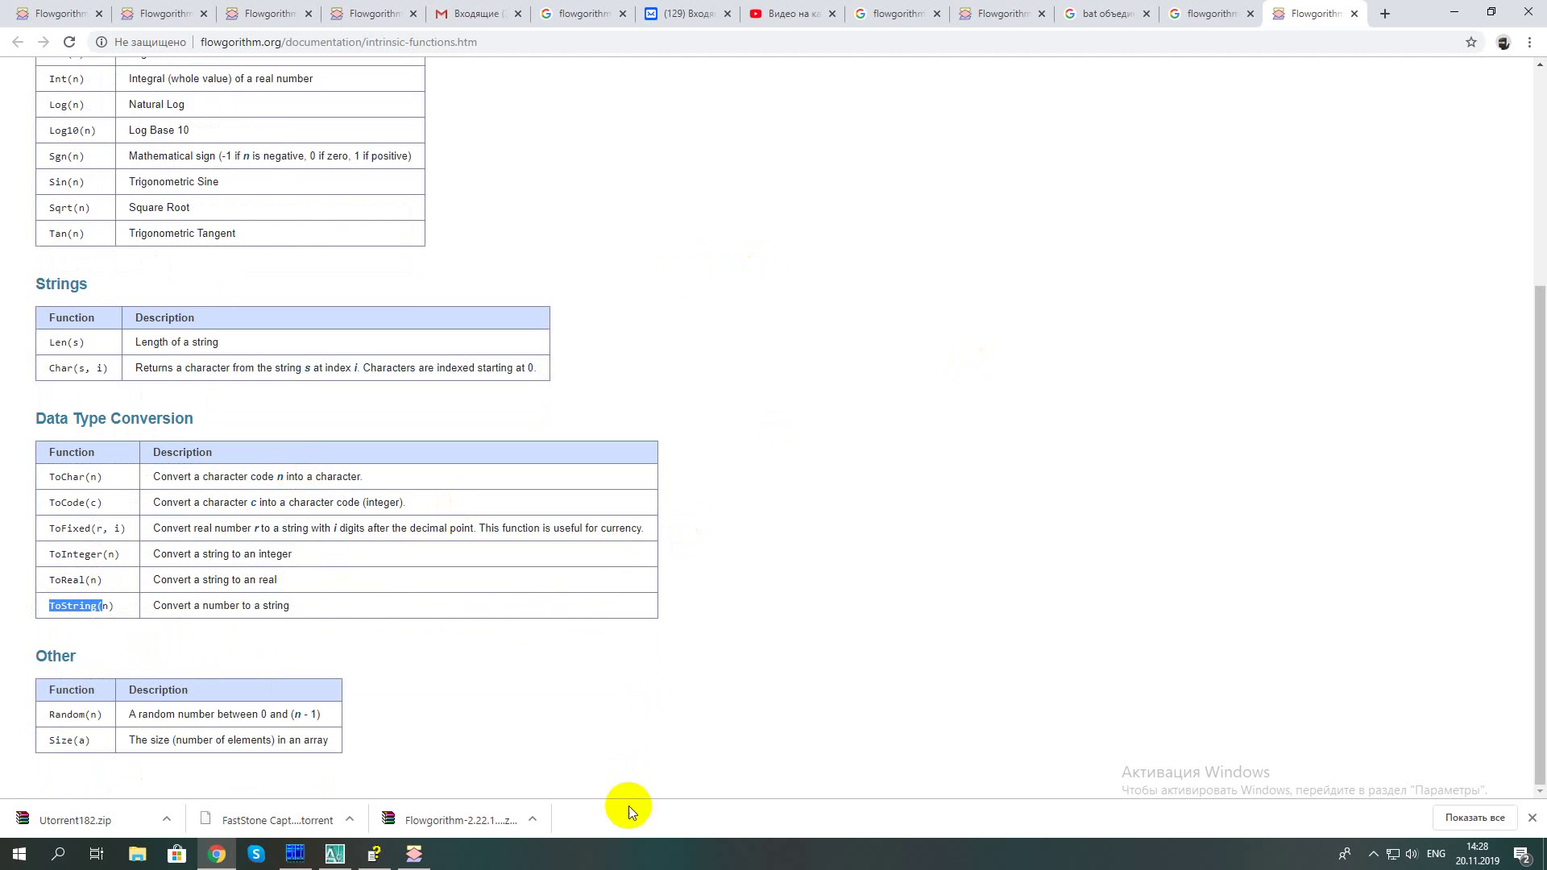
Change the center point call's label to "center"+ToString(ratio)
{"action": "left_click", "coordinate": [414, 854]}
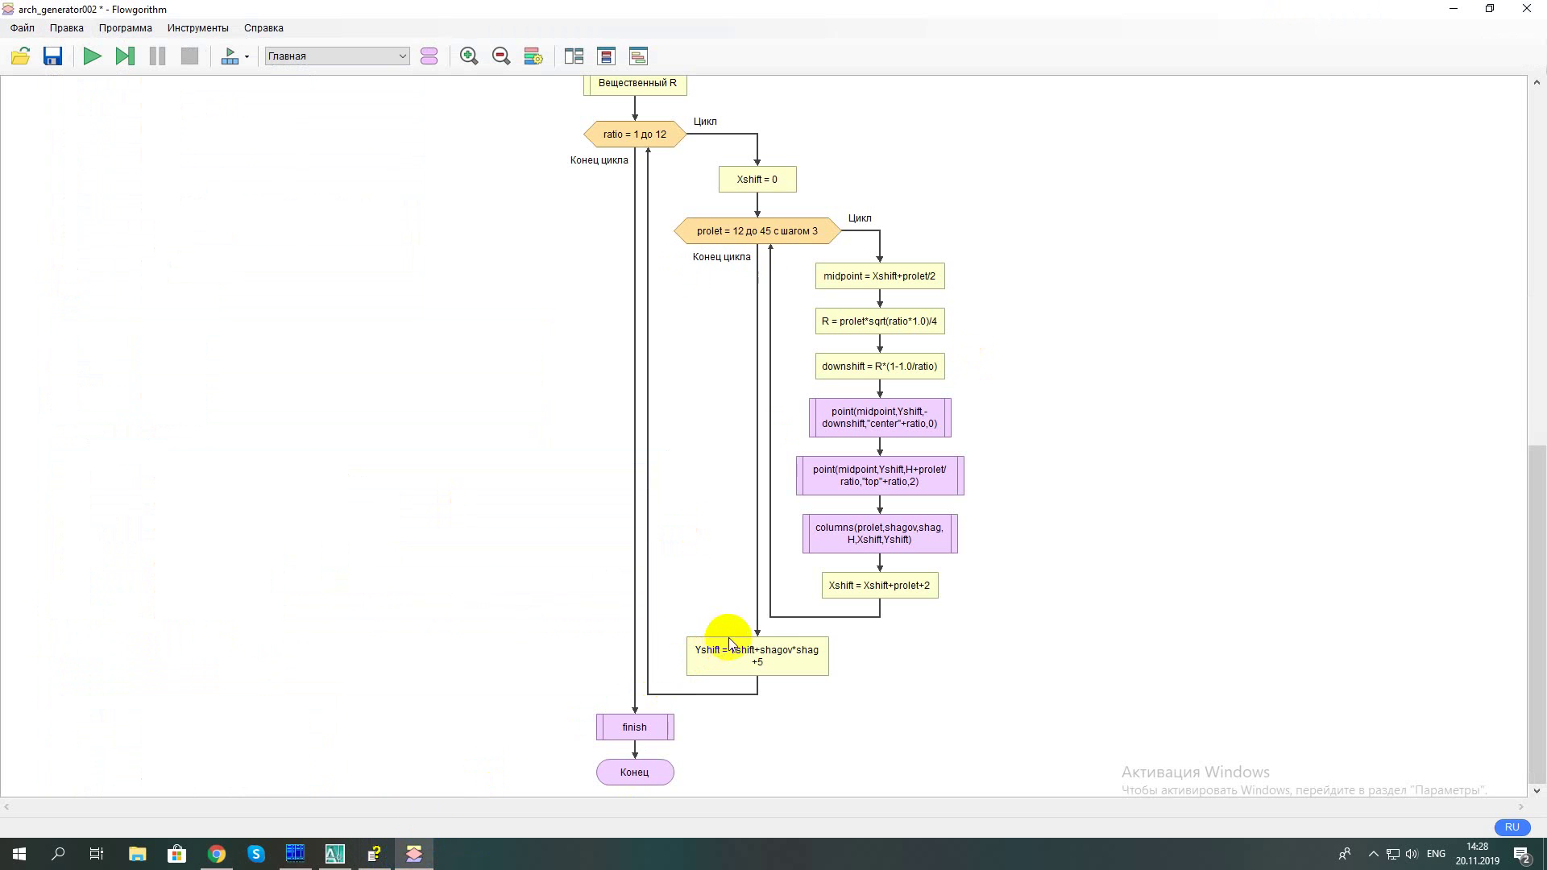
{"action": "left_click", "coordinate": [918, 425]}
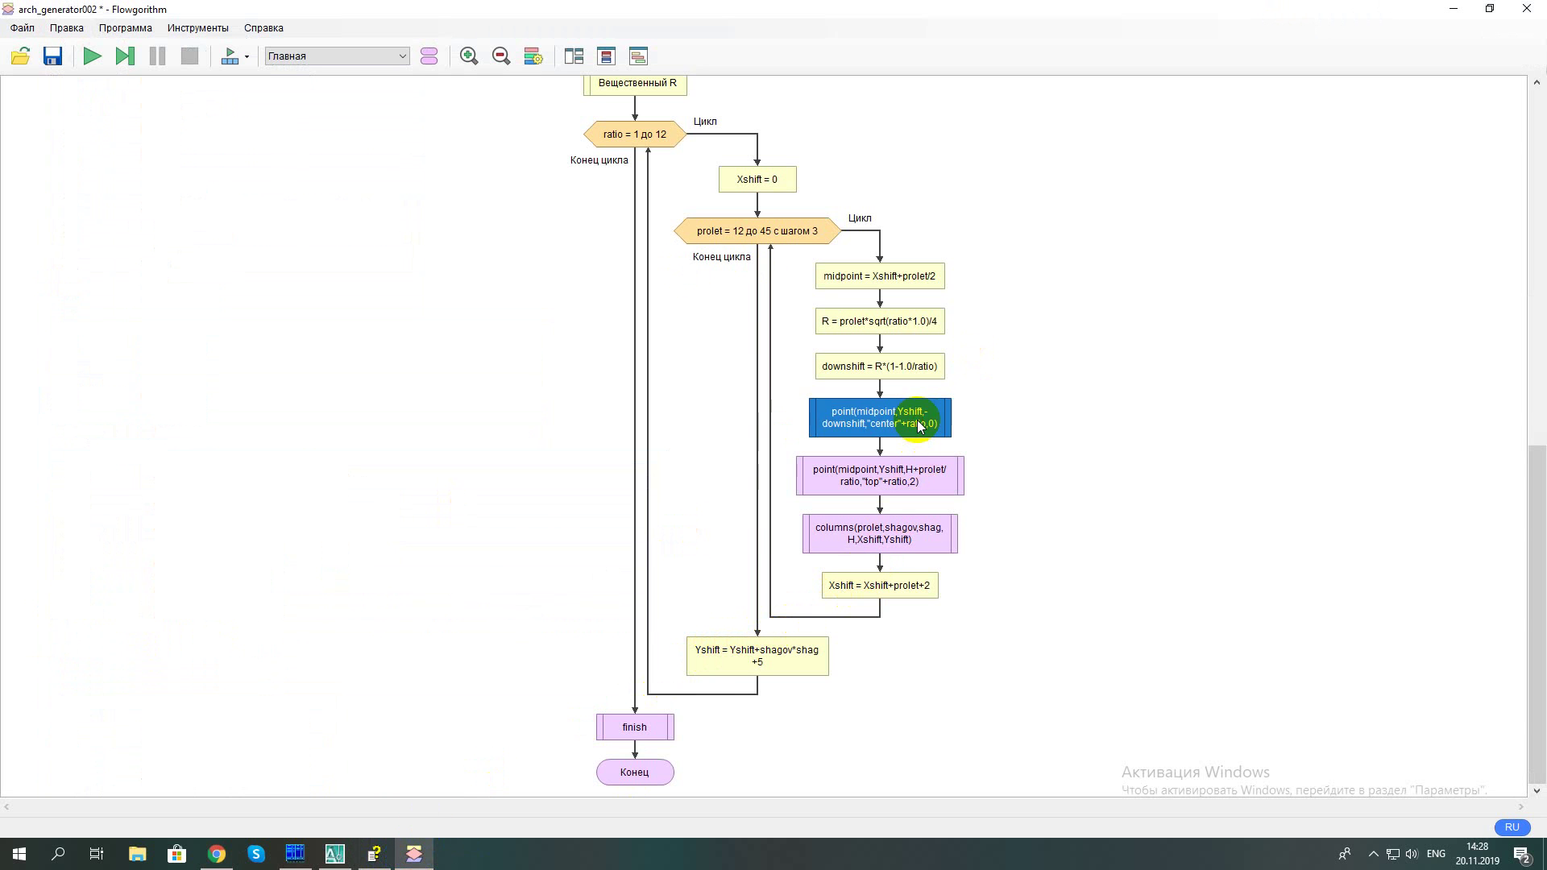
{"action": "double_click", "coordinate": [919, 425]}
{"action": "left_click", "coordinate": [848, 440]}
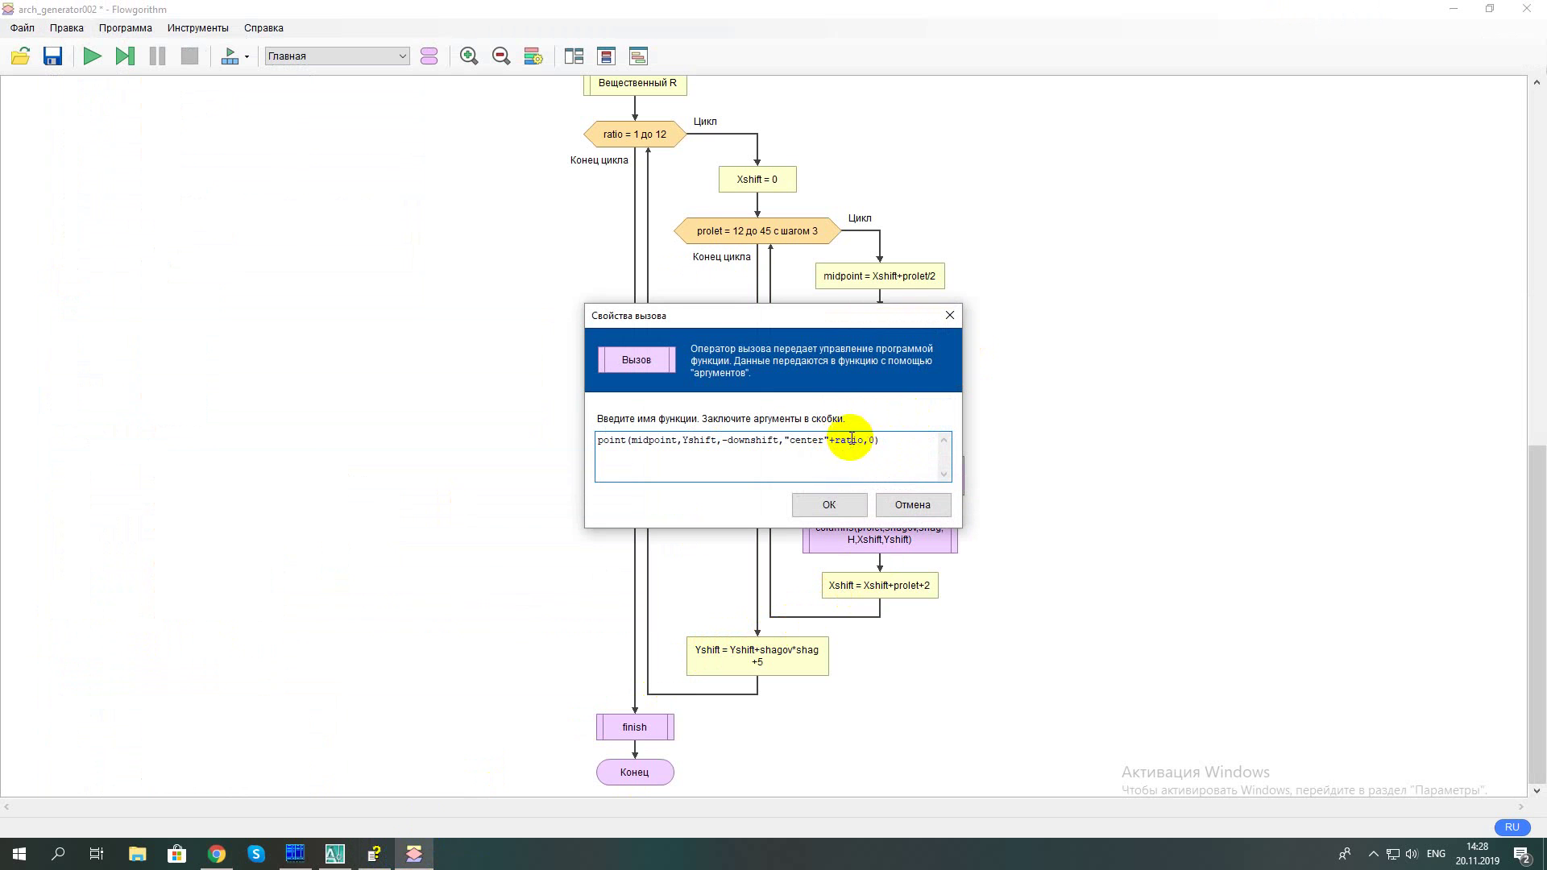
{"action": "type", "text": "ToString(ratio"}
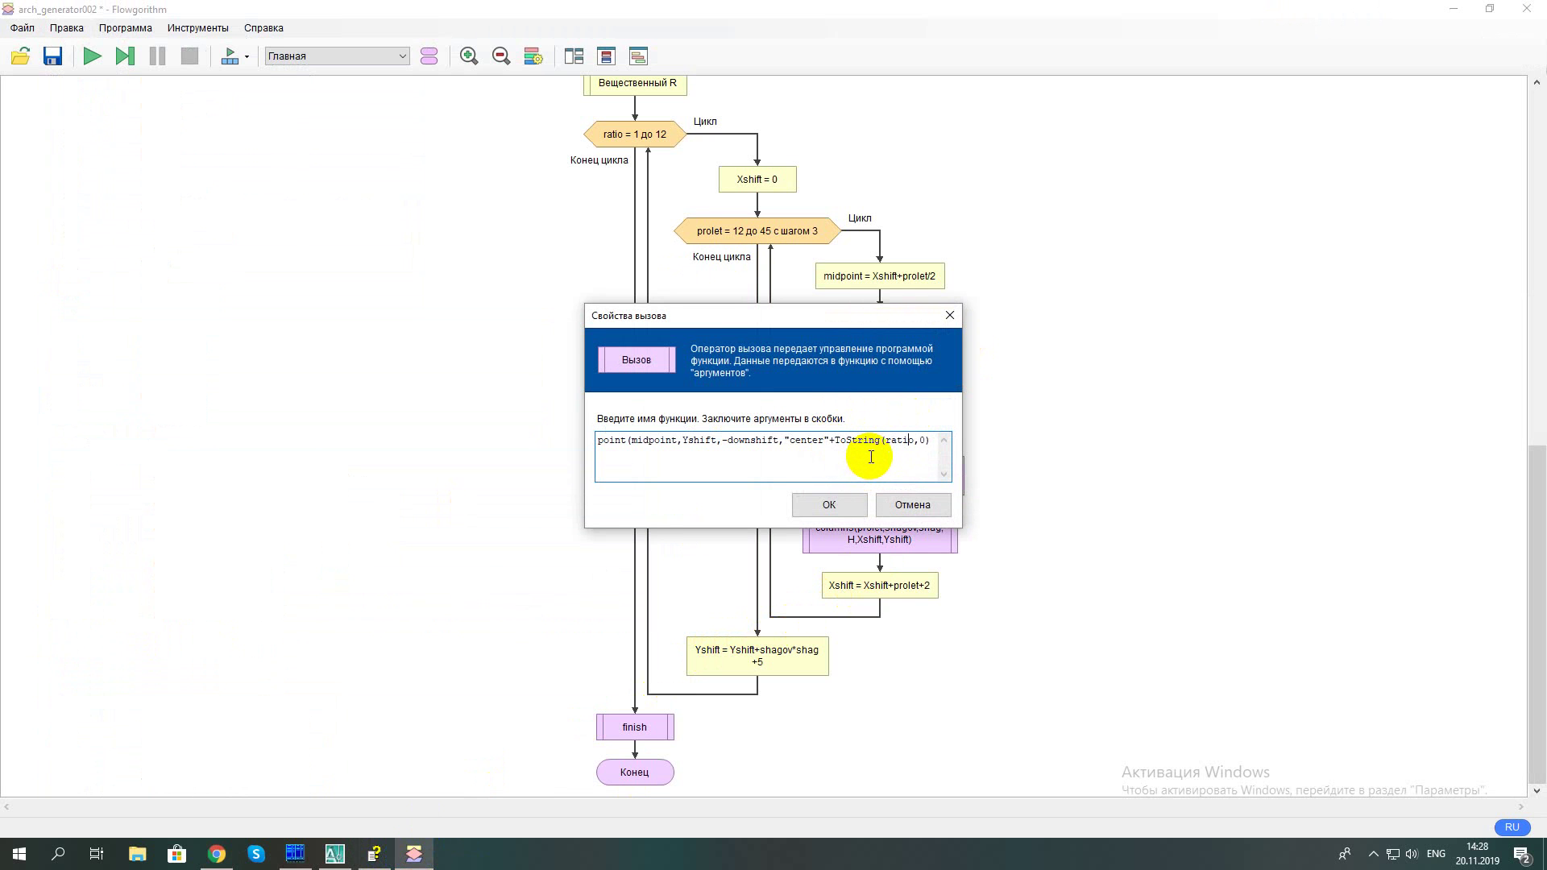
{"action": "type", "text": ")"}
{"action": "key", "text": "shift+Up"}
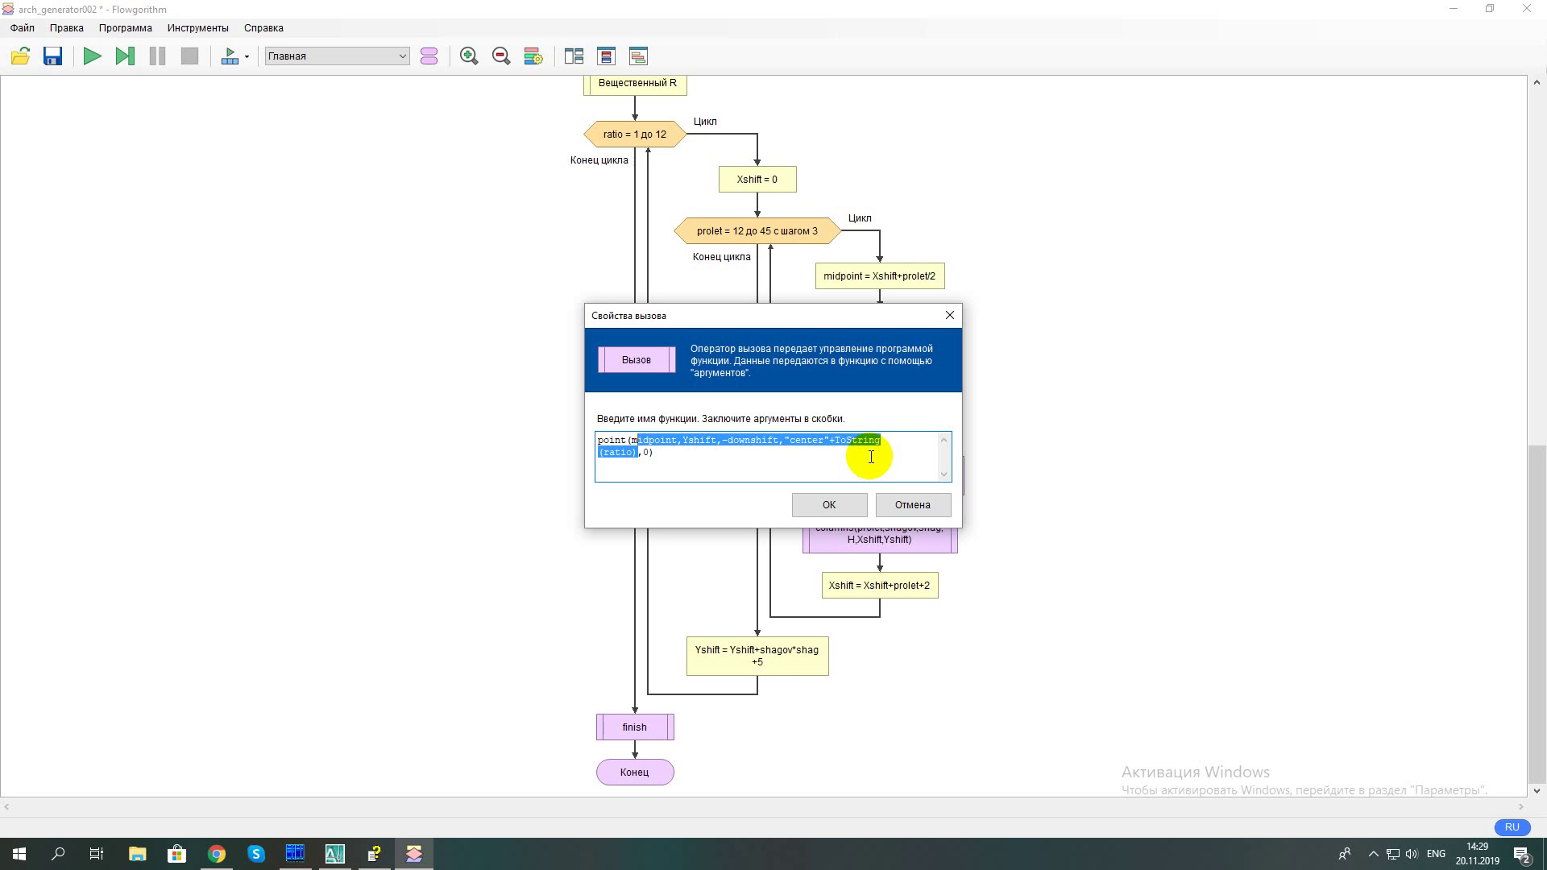
{"action": "key", "text": "shift+Right"}
{"action": "key", "text": "shift+Right"}
{"action": "key", "text": "shift+Right"}
{"action": "key", "text": "shift+Right"}
{"action": "key", "text": "shift+Right"}
{"action": "key", "text": "shift+Right"}
{"action": "key", "text": "shift+Right"}
{"action": "key", "text": "shift+Right"}
{"action": "key", "text": "shift+Right"}
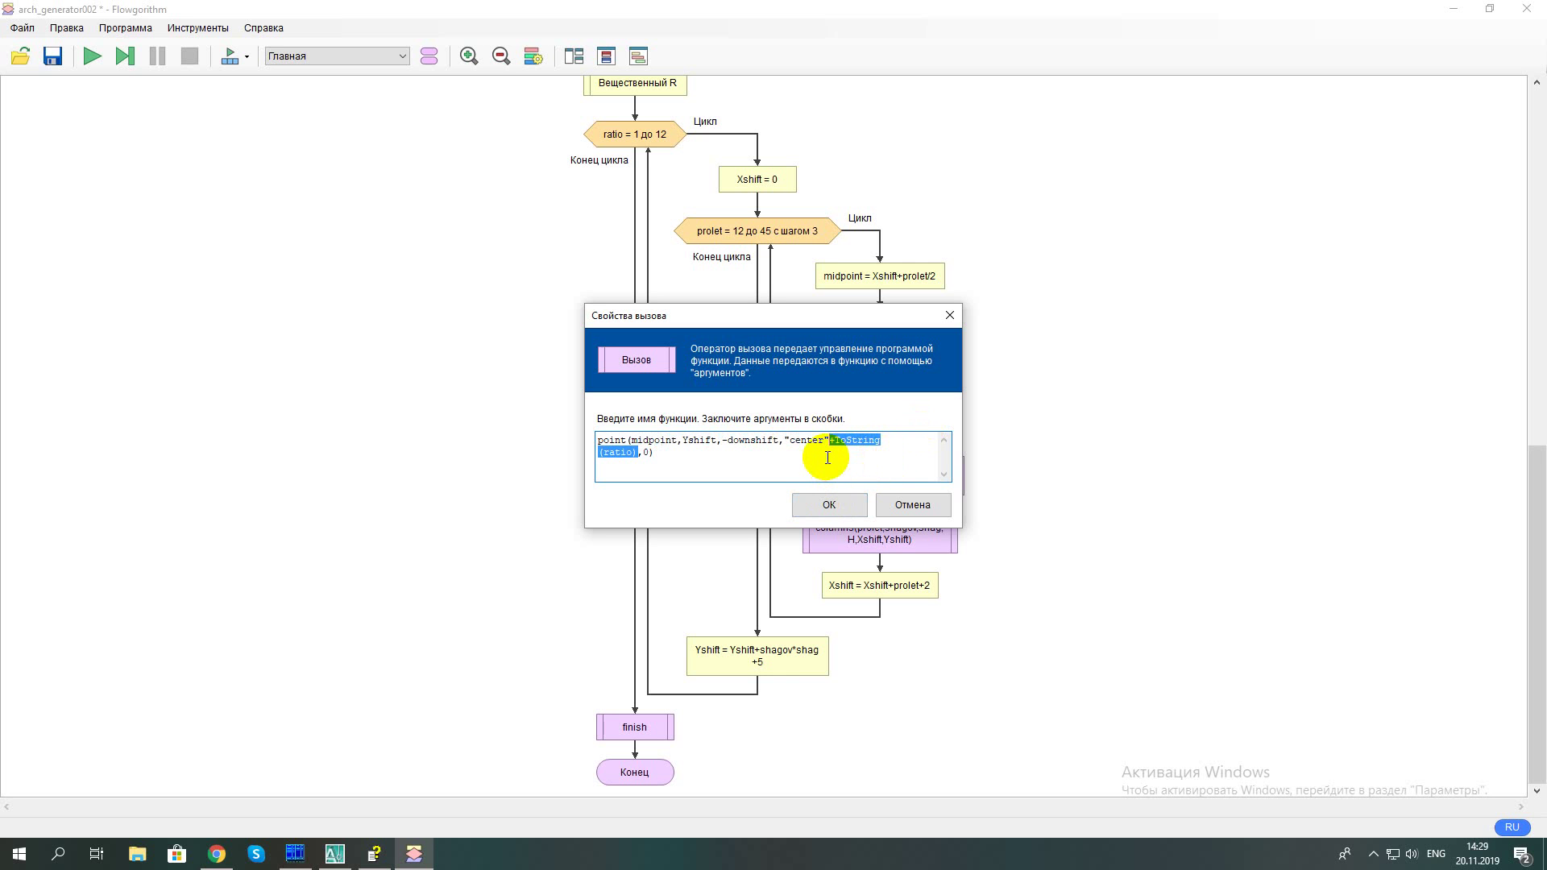
{"action": "left_click", "coordinate": [822, 501]}
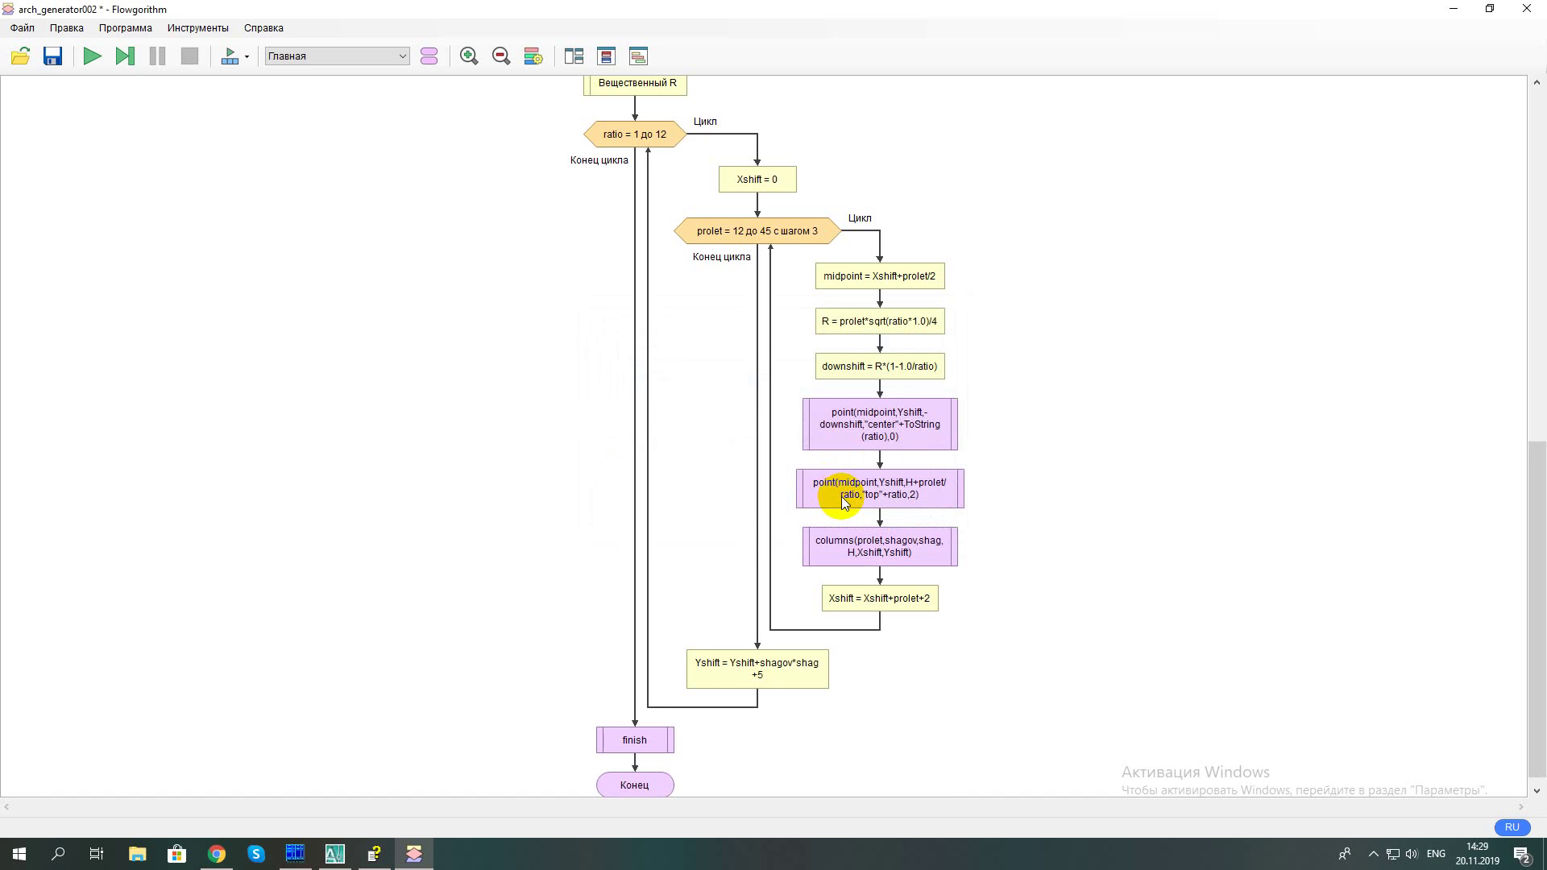
Change the top point call's label to "top"+ToString(ratio)
{"action": "double_click", "coordinate": [878, 492]}
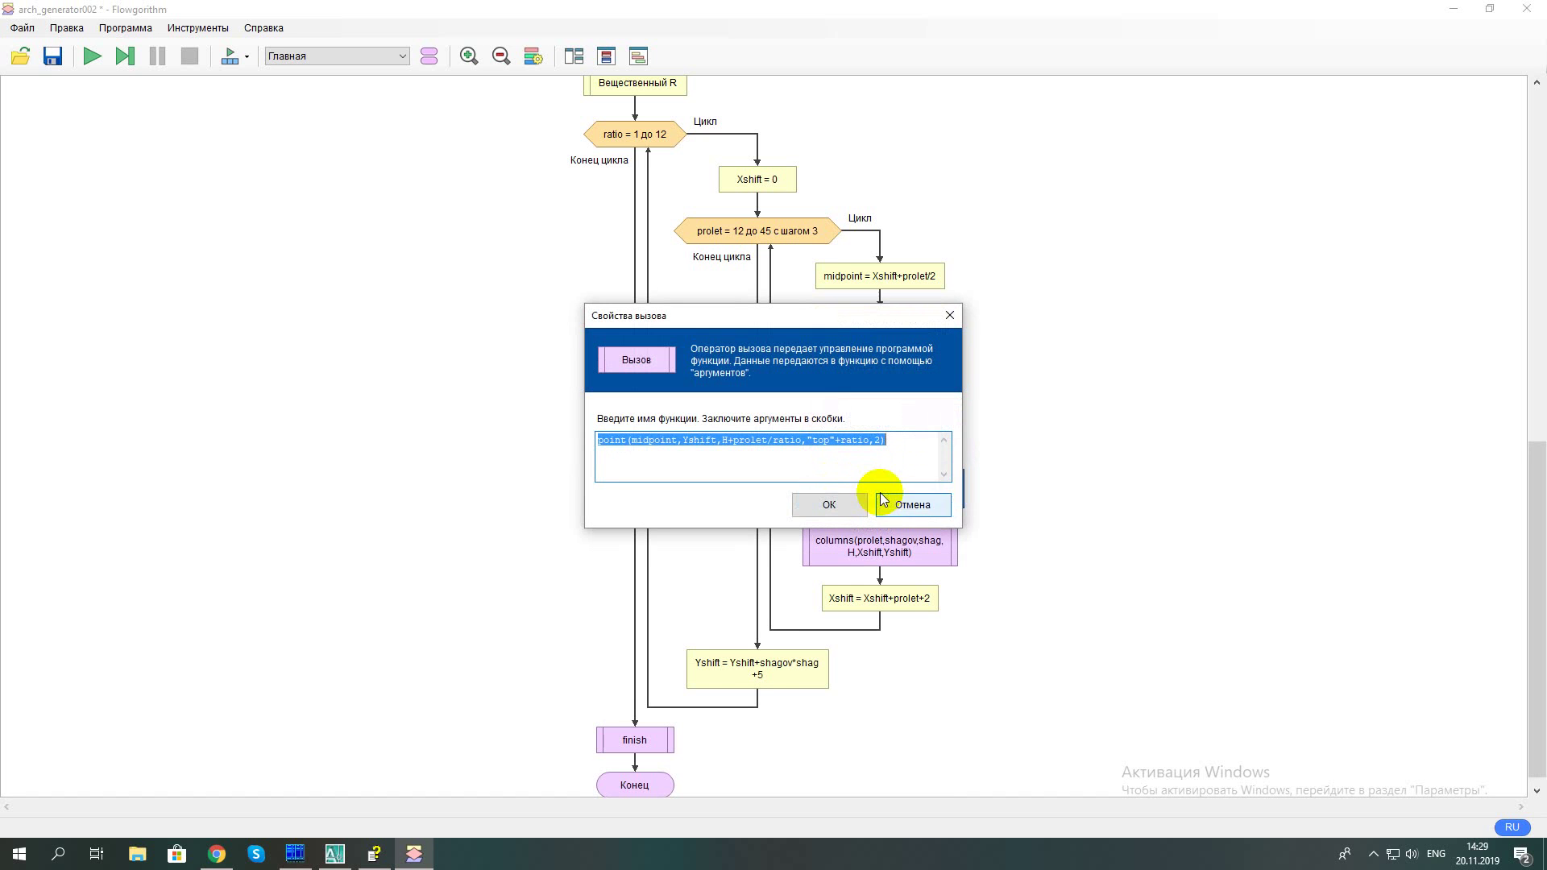
{"action": "left_click", "coordinate": [876, 443]}
{"action": "key", "text": "BackSpace"}
{"action": "key", "text": "BackSpace"}
{"action": "key", "text": "BackSpace"}
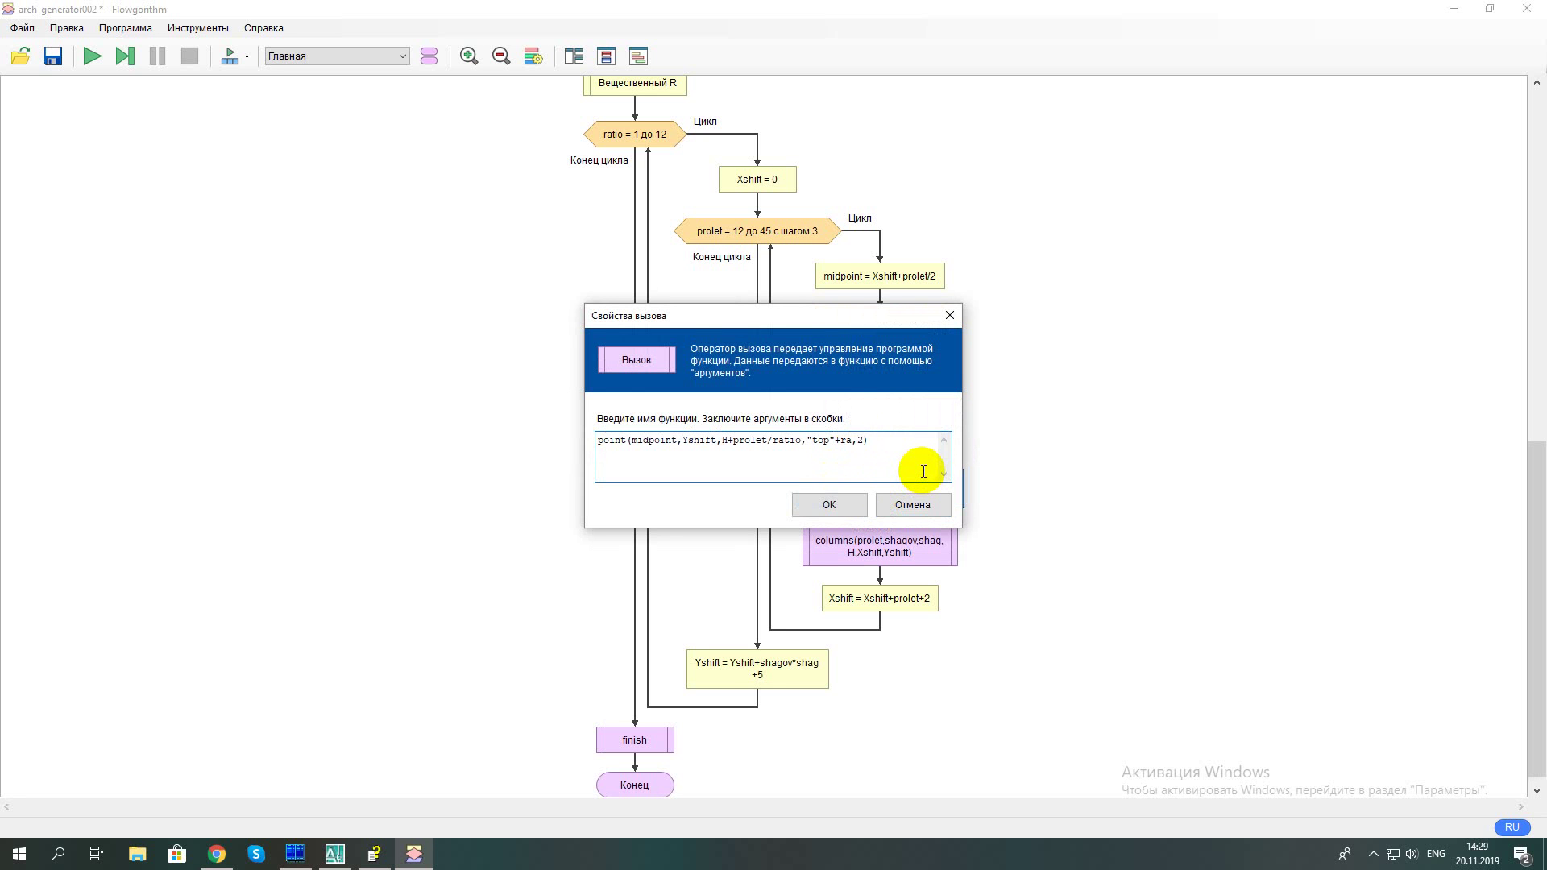
{"action": "key", "text": "BackSpace"}
{"action": "key", "text": "BackSpace"}
{"action": "key", "text": "BackSpace"}
{"action": "type", "text": "+ToString(ratio)"}
{"action": "left_click", "coordinate": [854, 504]}
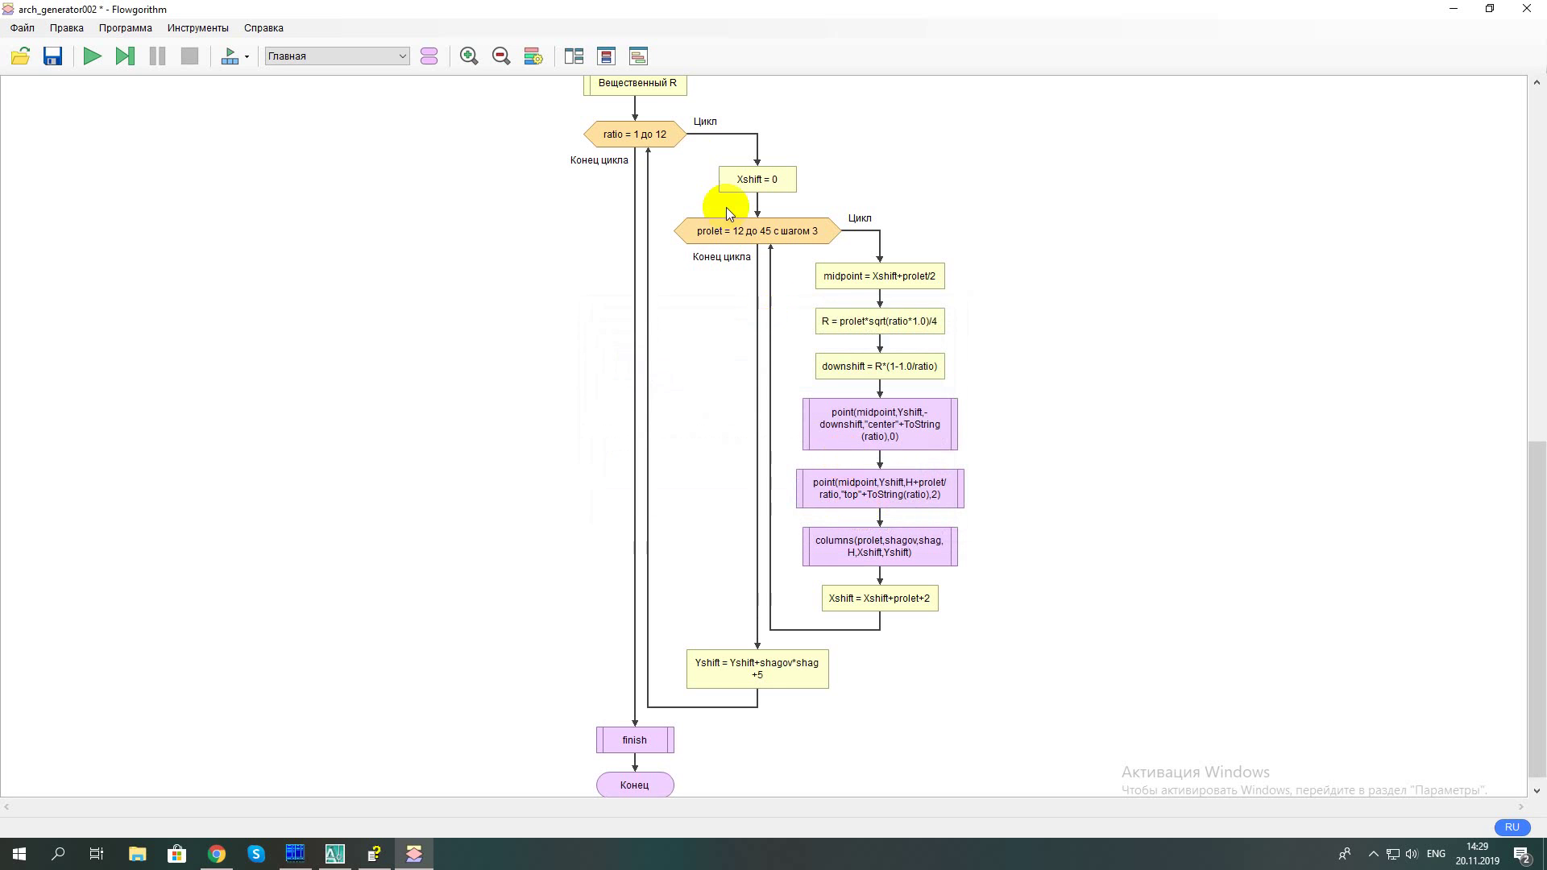
Re-export the Python source using ToString, overwriting arch_generator001.py
{"action": "left_click", "coordinate": [642, 58]}
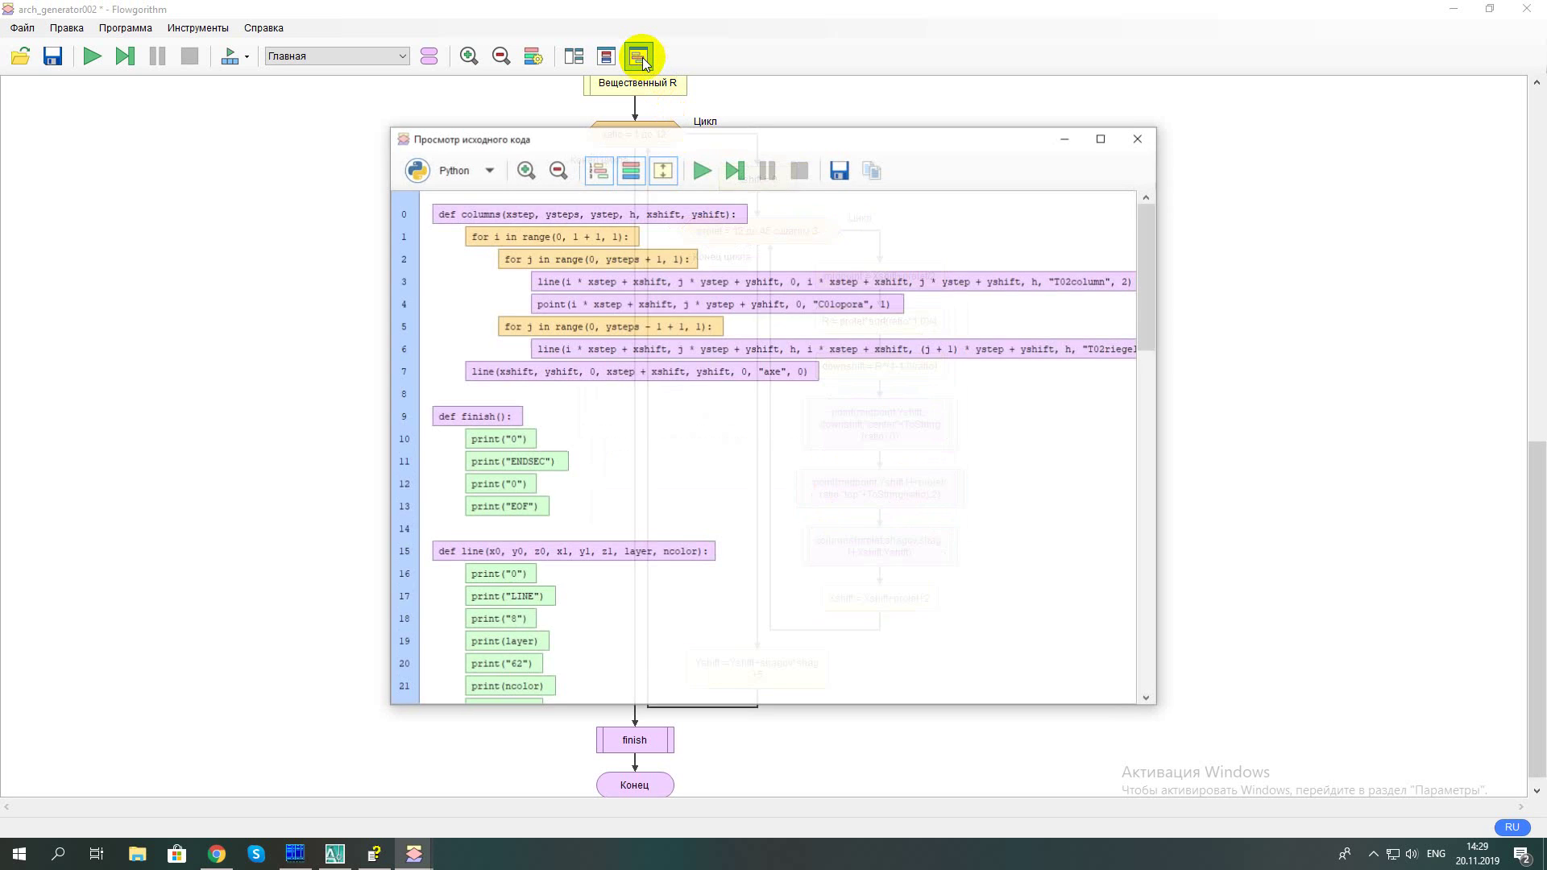
{"action": "left_click", "coordinate": [841, 169]}
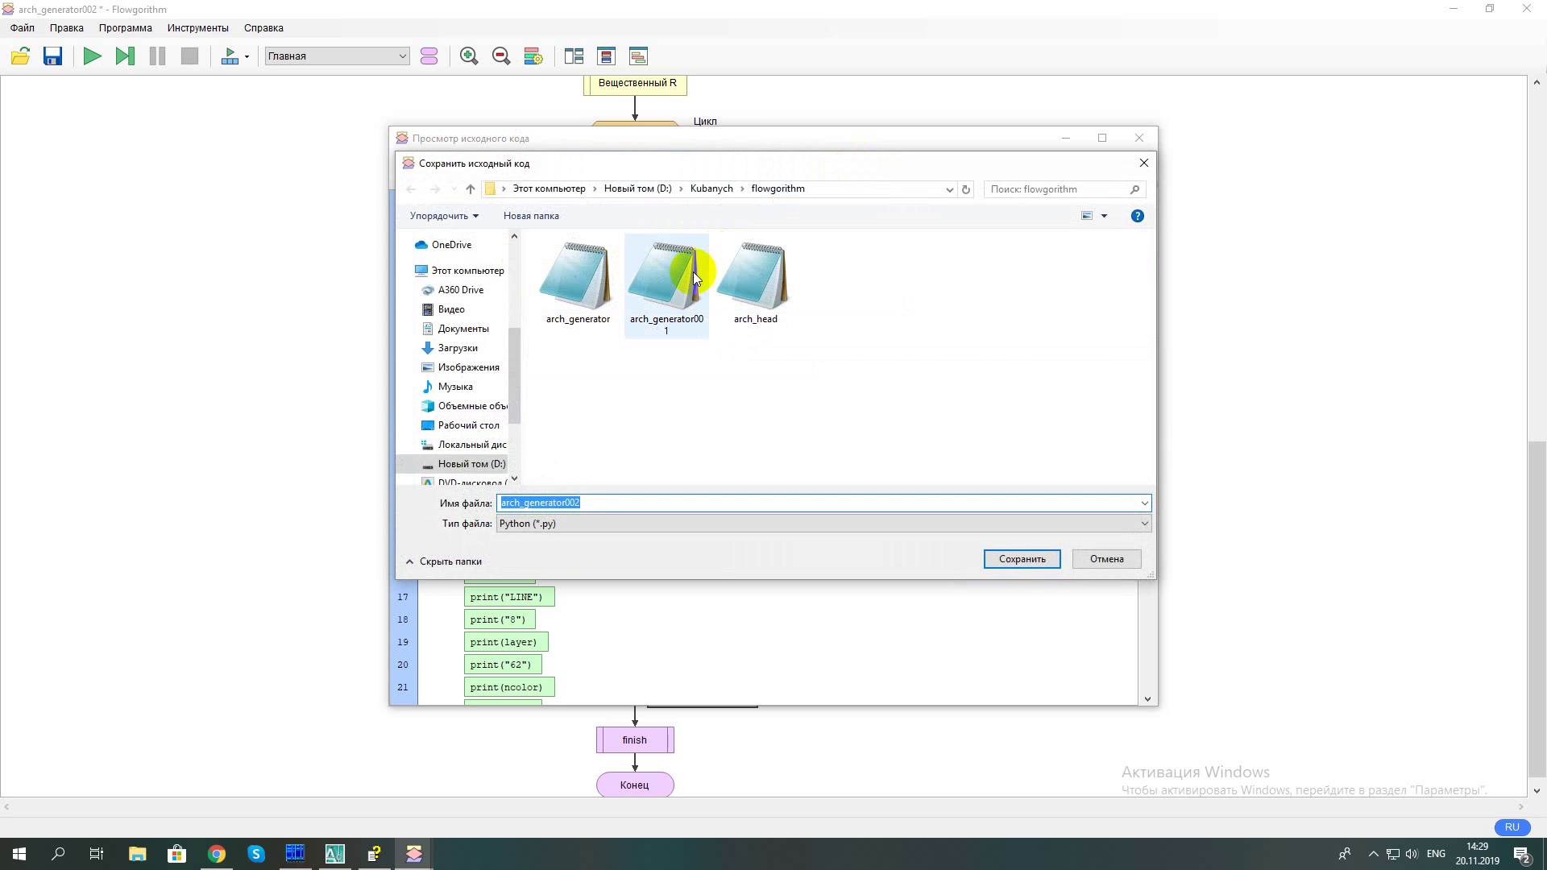
{"action": "left_click", "coordinate": [692, 273]}
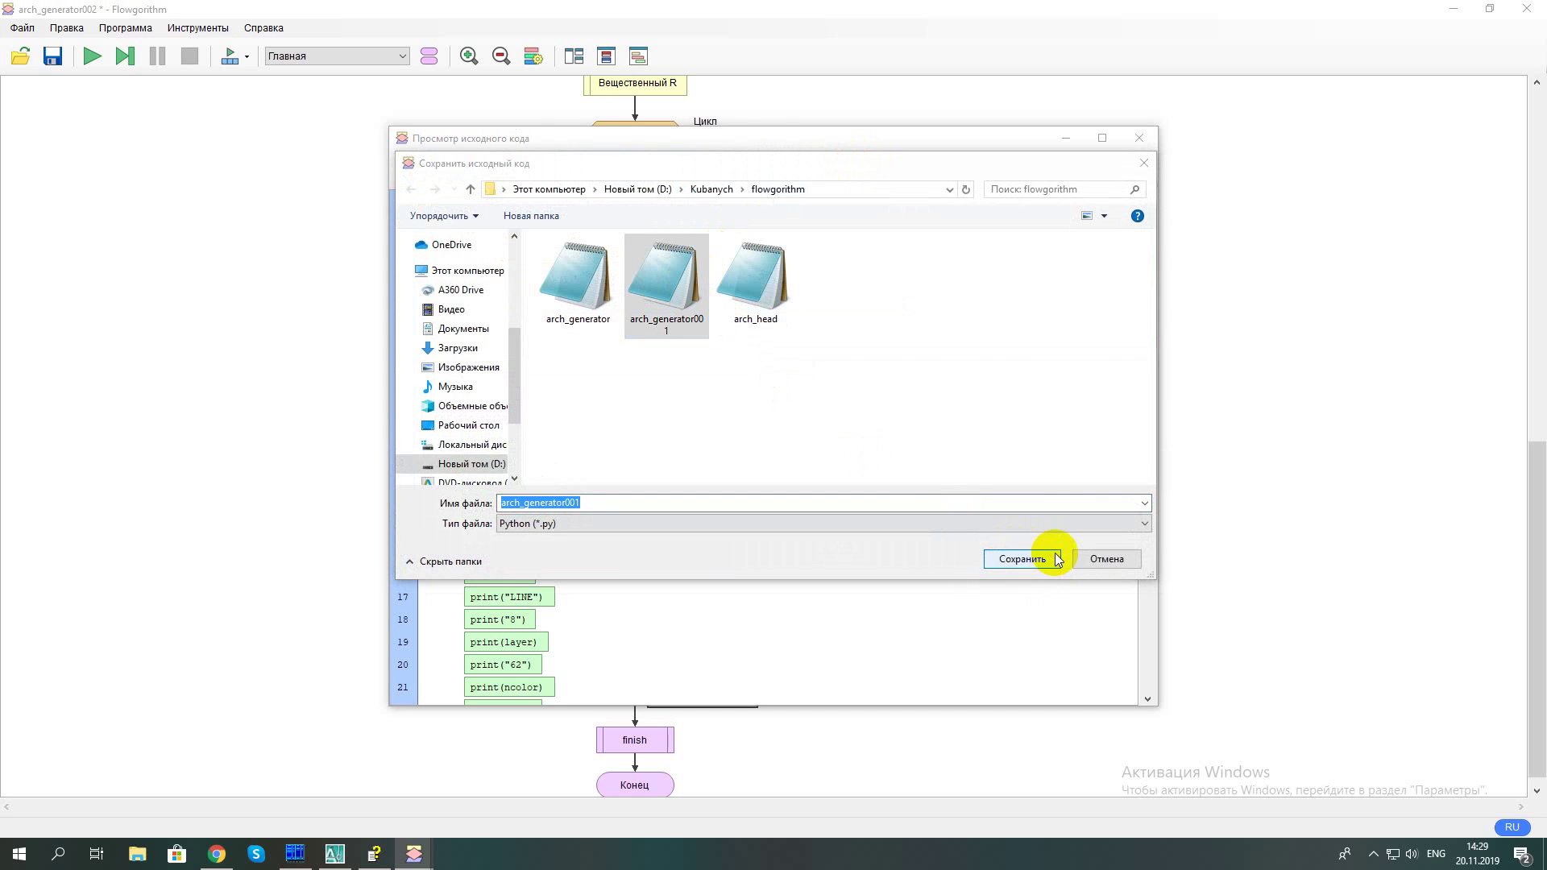
{"action": "left_click", "coordinate": [1022, 558]}
{"action": "left_click", "coordinate": [806, 427]}
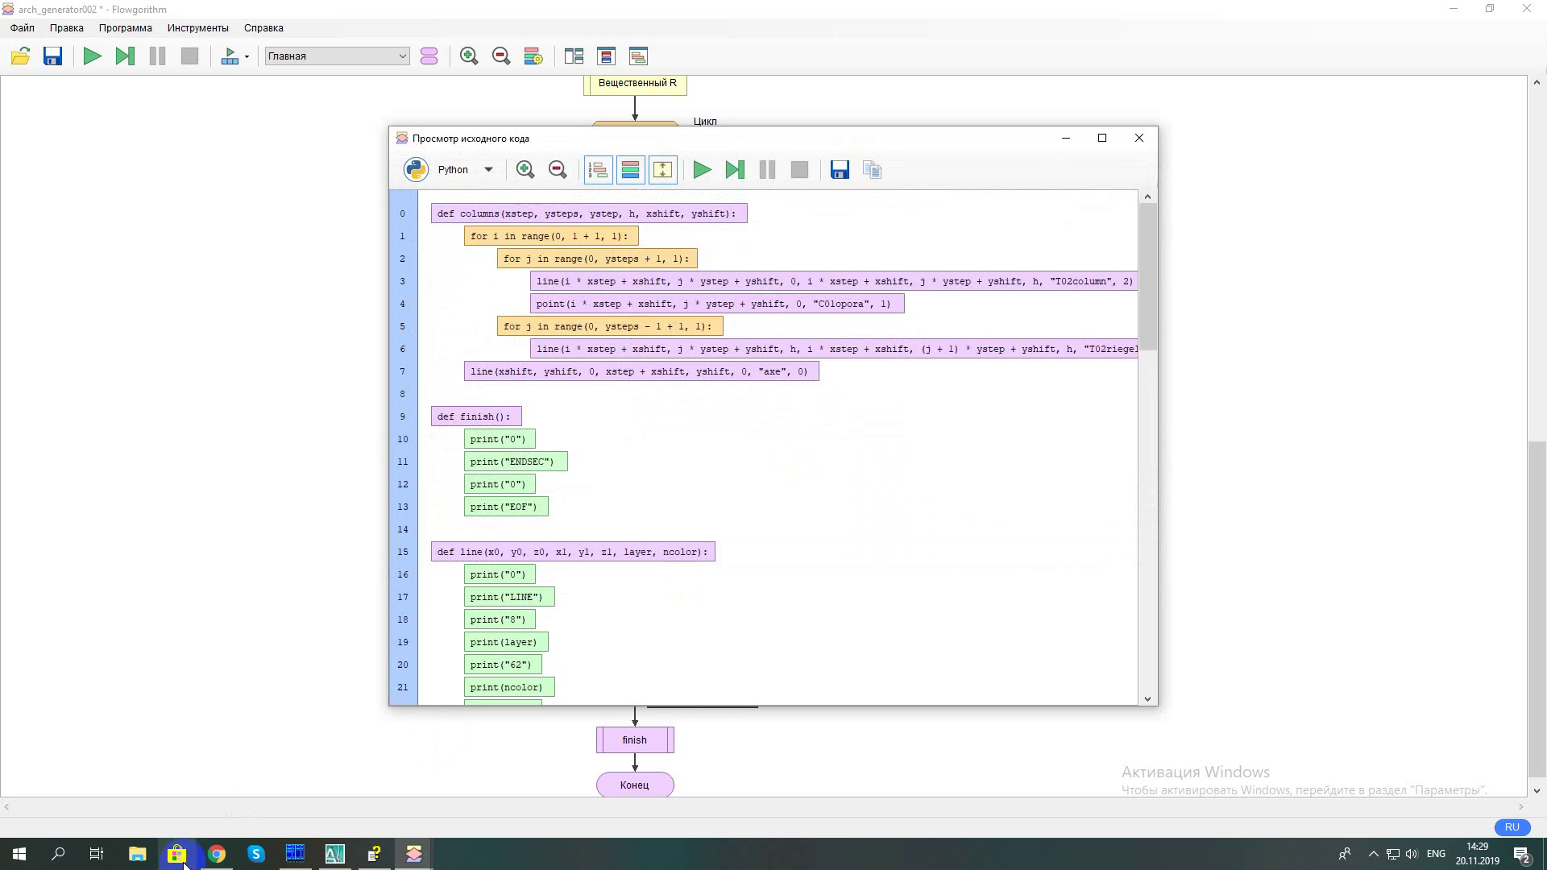
Copy 'from math import sqrt' from arch_head.py to the top of arch_generator001.py and save
{"action": "left_click", "coordinate": [295, 853]}
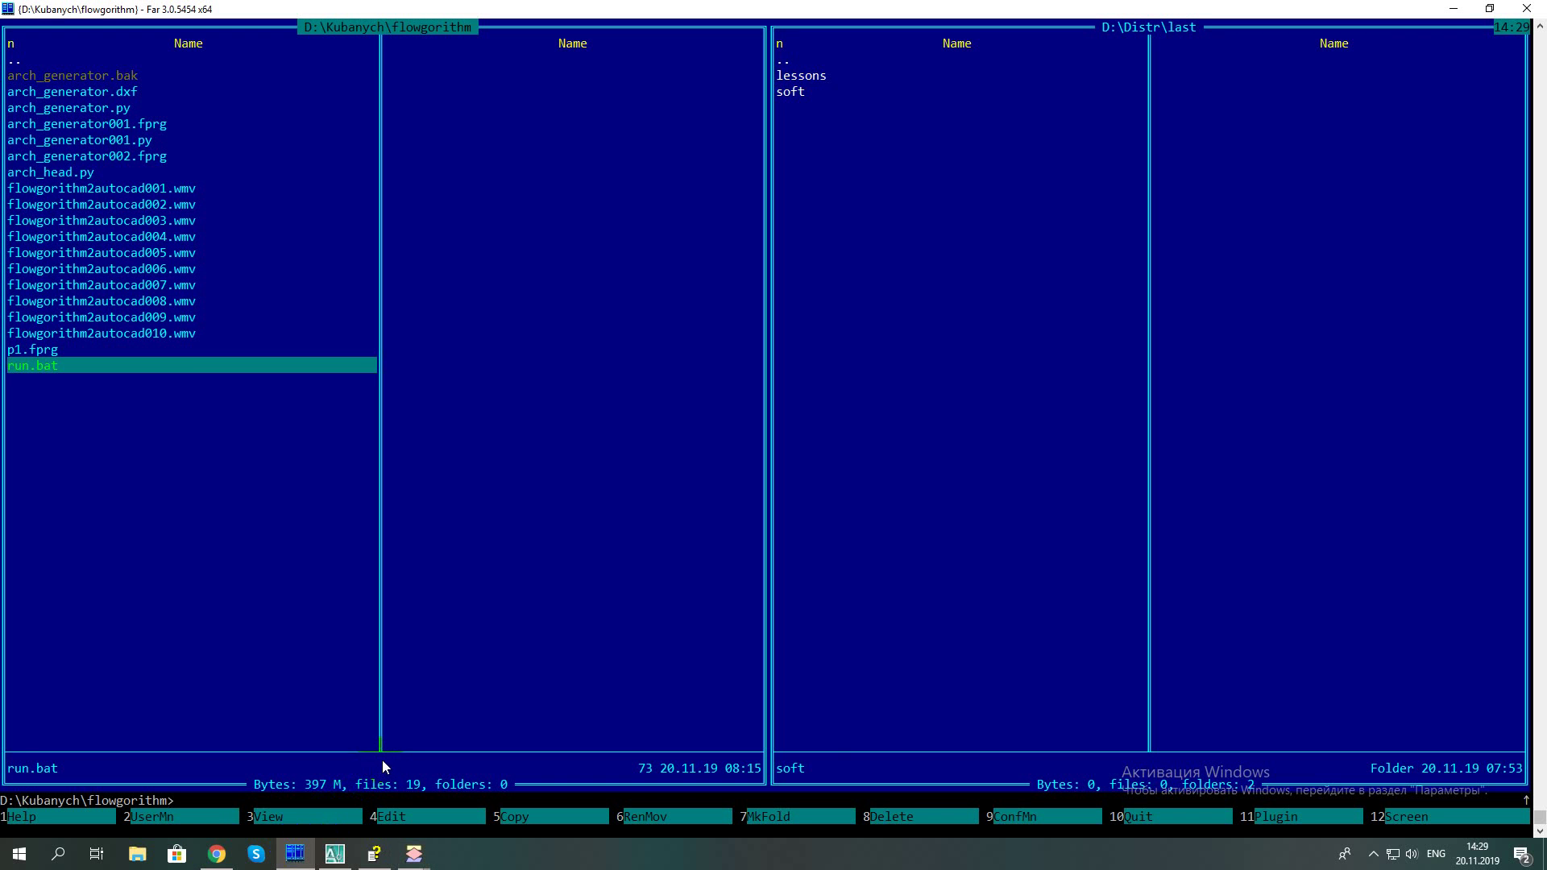
{"action": "key", "text": "Up"}
{"action": "key", "text": "Up"}
{"action": "key", "text": "Up"}
{"action": "key", "text": "Up"}
{"action": "key", "text": "Up"}
{"action": "key", "text": "Up"}
{"action": "key", "text": "Up"}
{"action": "key", "text": "Up"}
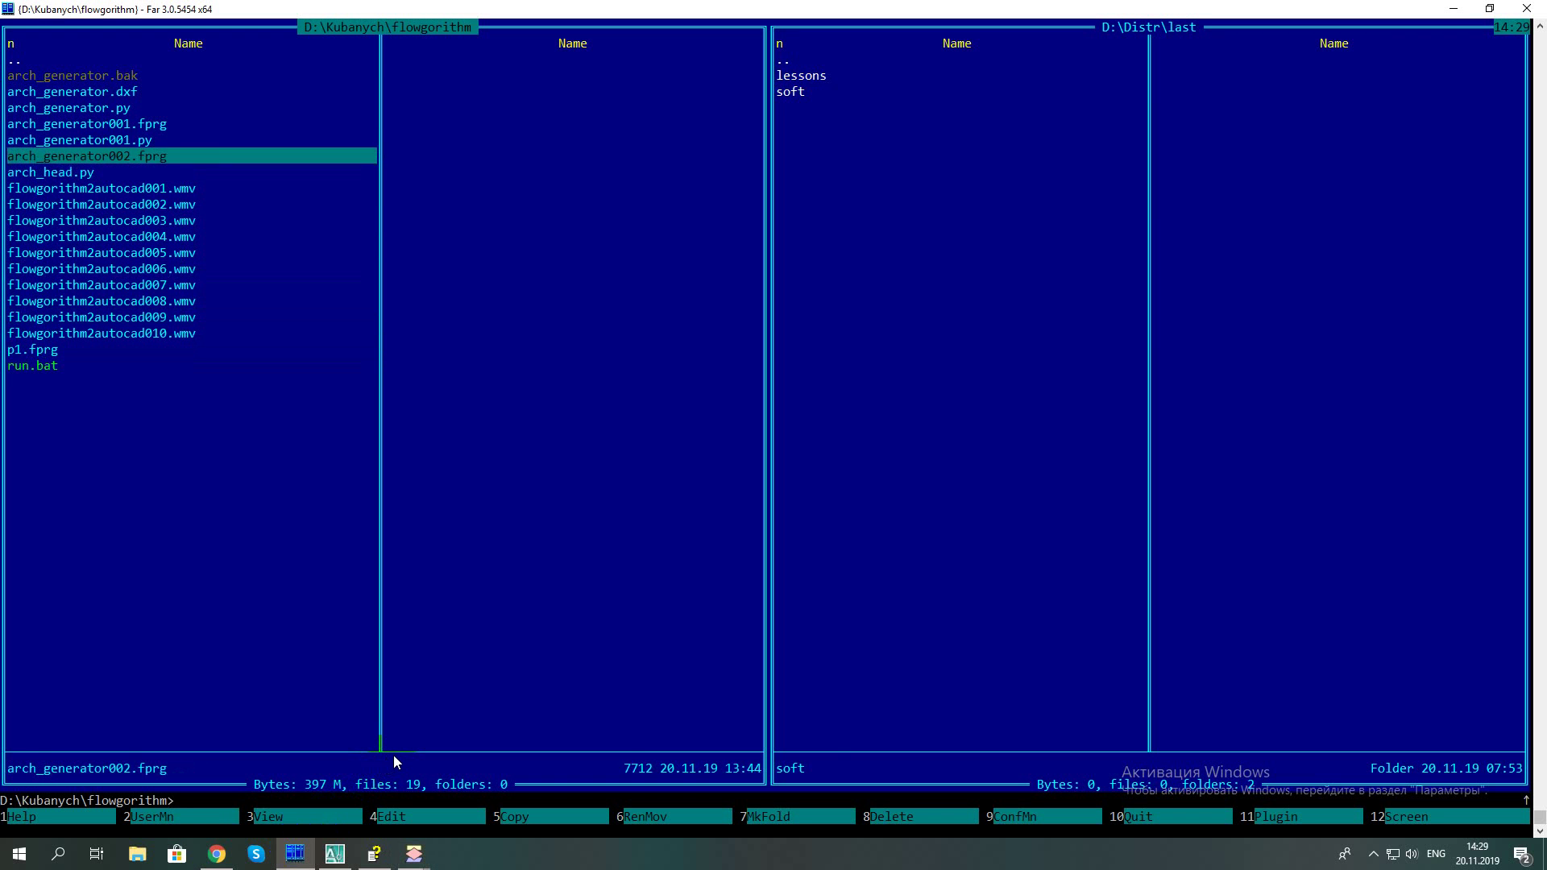
{"action": "key", "text": "Up"}
{"action": "key", "text": "Down"}
{"action": "key", "text": "Down"}
{"action": "key", "text": "F4"}
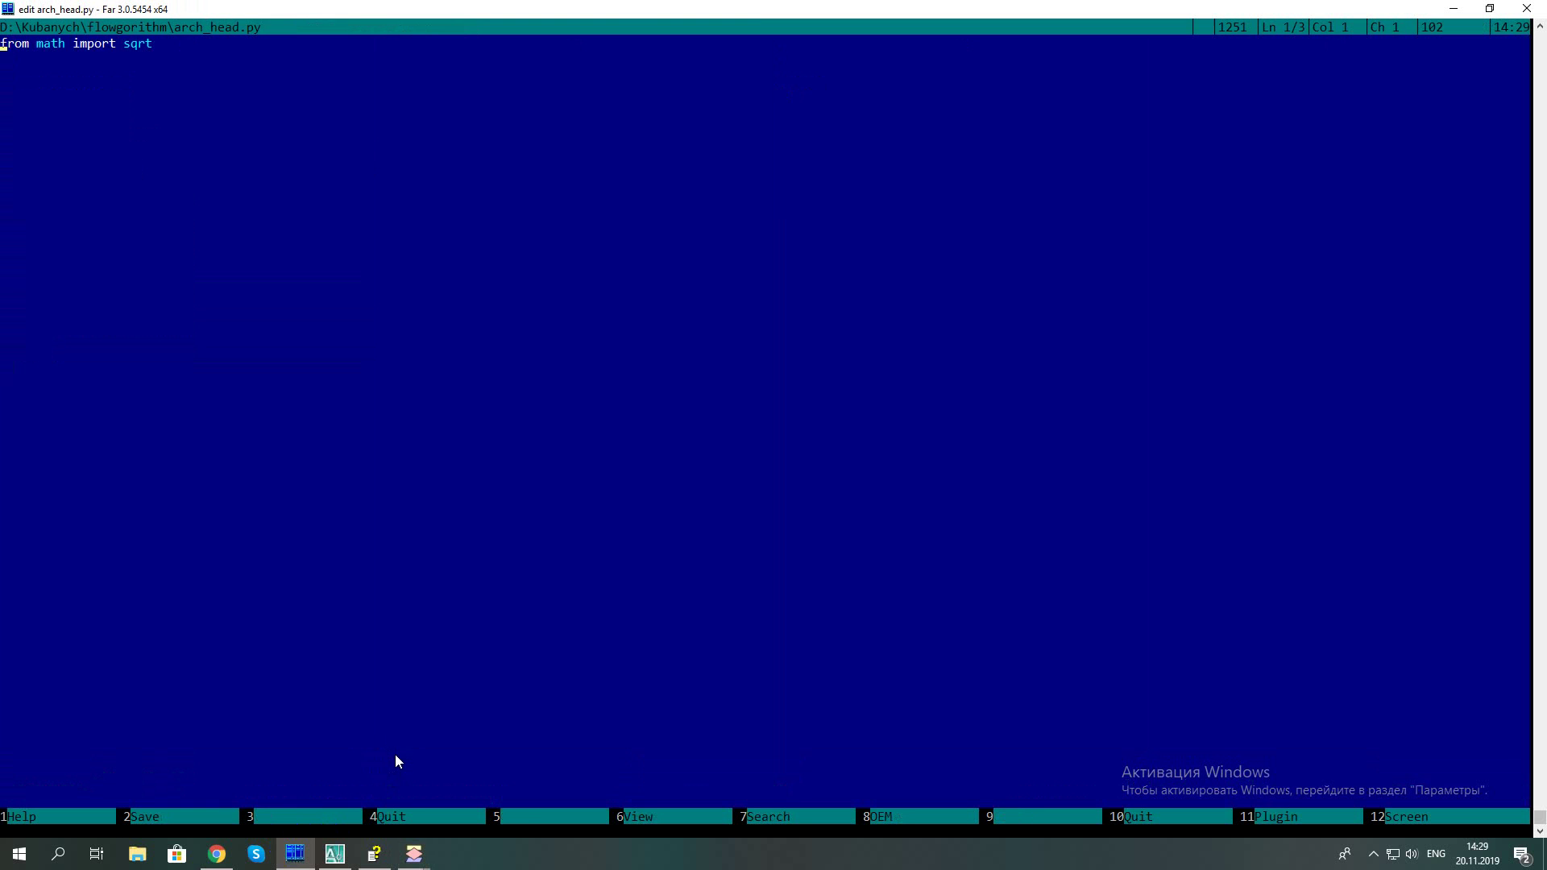
{"action": "key", "text": "shift+End"}
{"action": "key", "text": "ctrl+c"}
{"action": "key", "text": "Escape"}
{"action": "key", "text": "Up"}
{"action": "key", "text": "Up"}
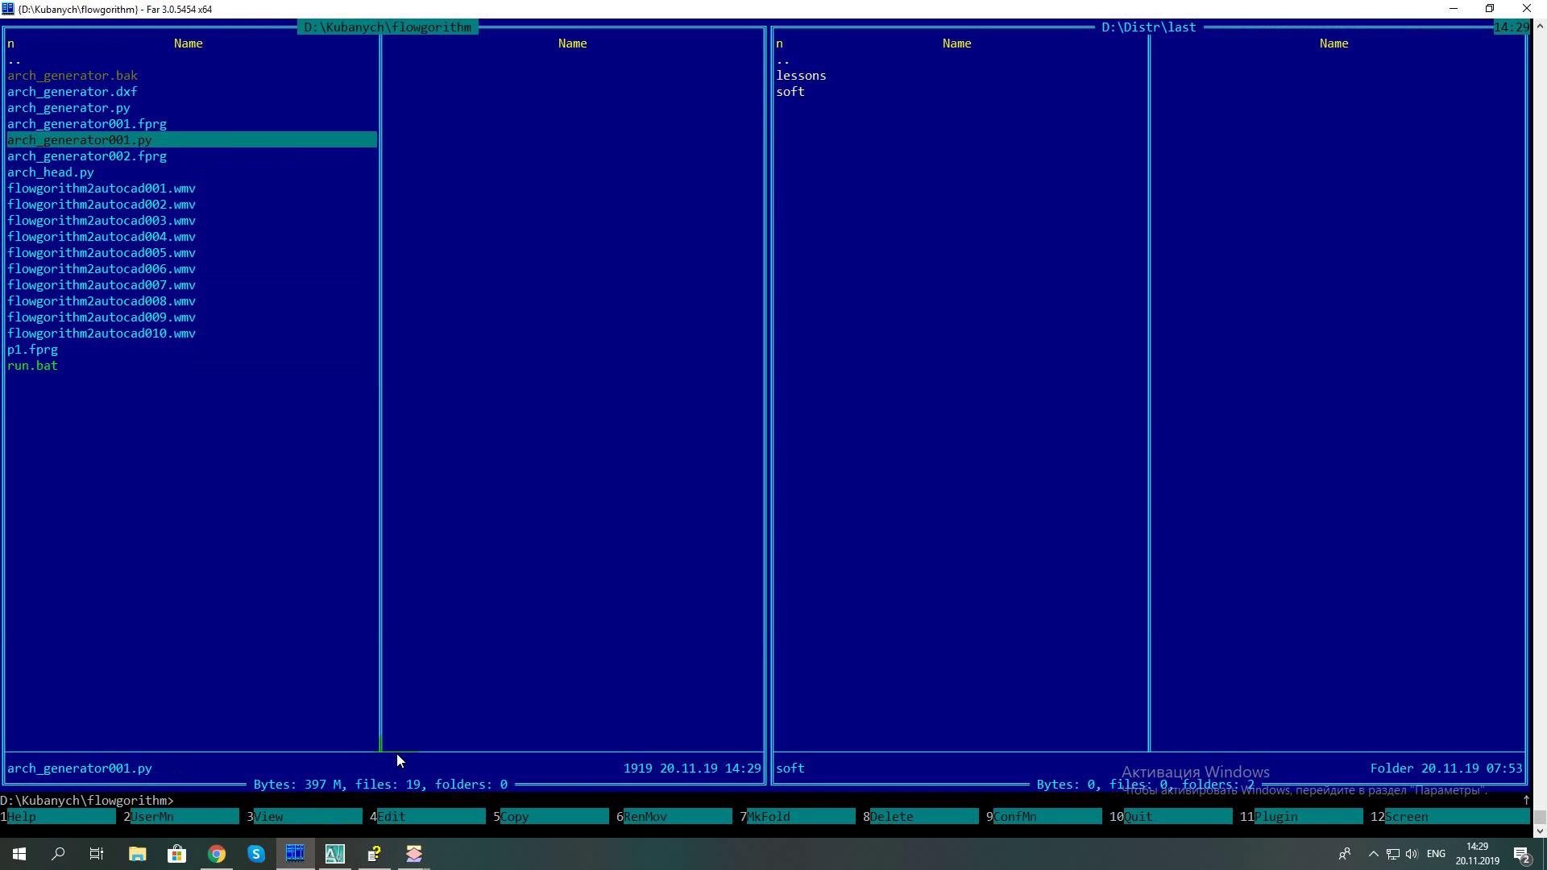
{"action": "key", "text": "F4"}
{"action": "key", "text": "Up"}
{"action": "key", "text": "Return"}
{"action": "key", "text": "Return"}
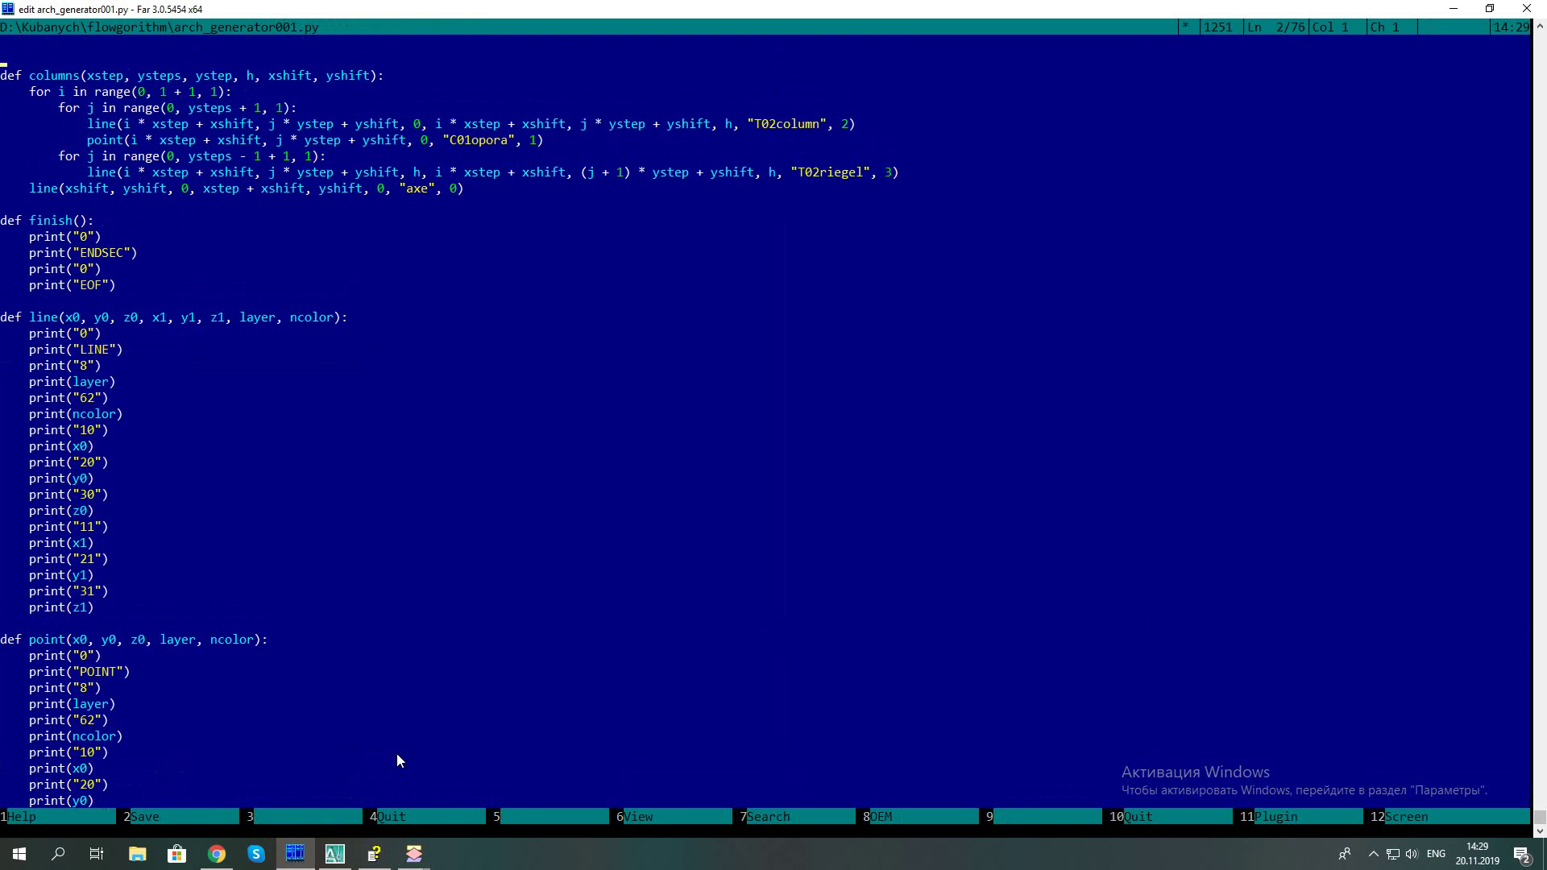
{"action": "key", "text": "Up"}
{"action": "key", "text": "Up"}
{"action": "key", "text": "ctrl+v"}
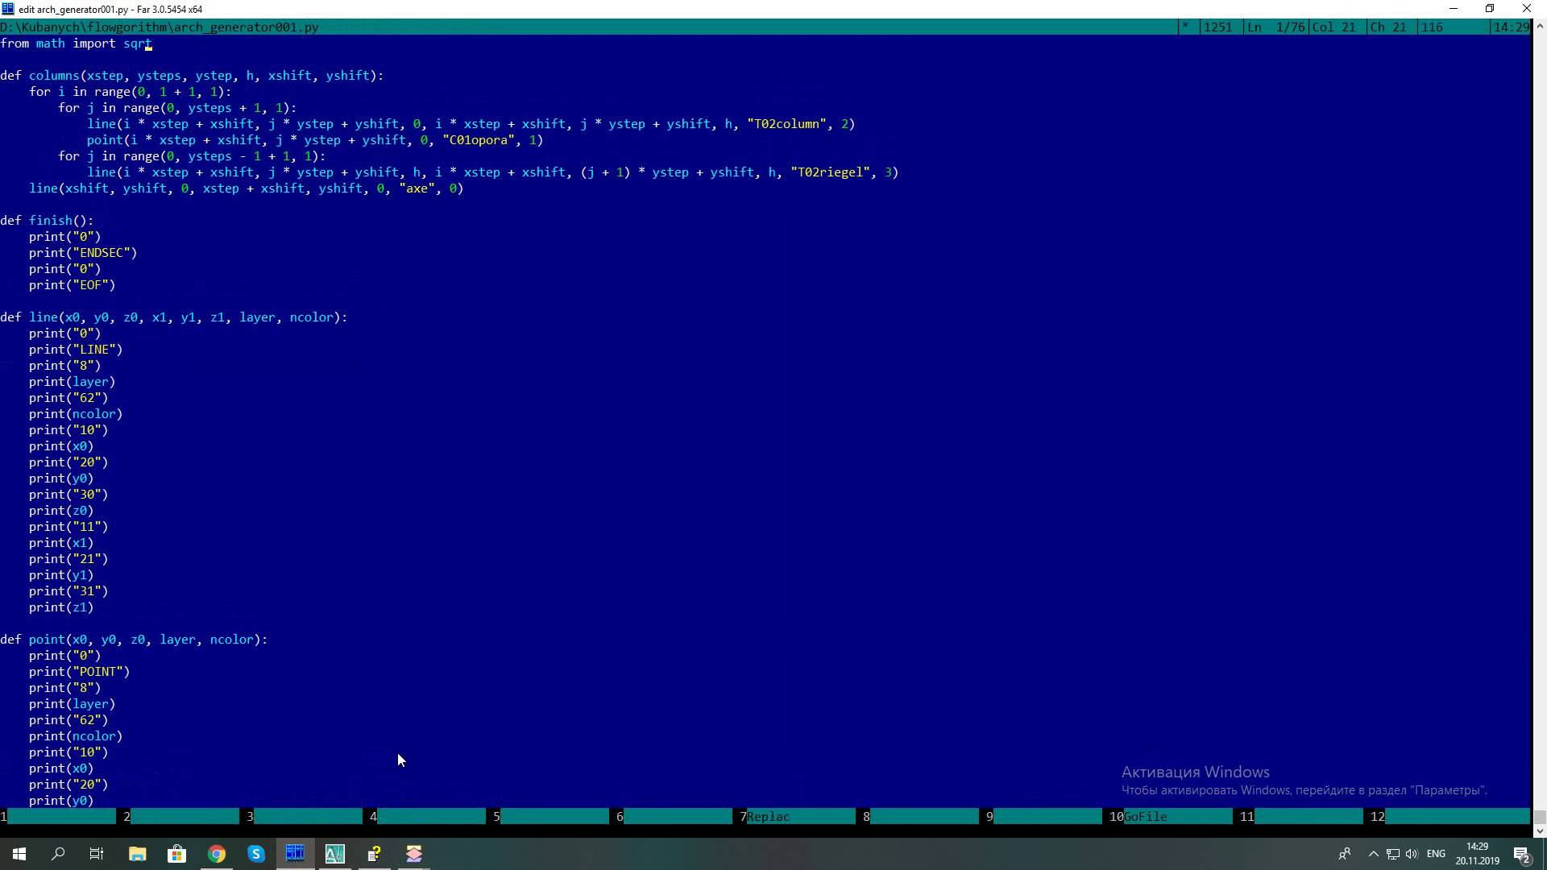
{"action": "key", "text": "Escape"}
{"action": "key", "text": "Return"}
Run run.bat to regenerate arch_generator.dxf and check the console output
{"action": "key", "text": "Down"}
{"action": "key", "text": "Down"}
{"action": "key", "text": "Down"}
{"action": "key", "text": "Down"}
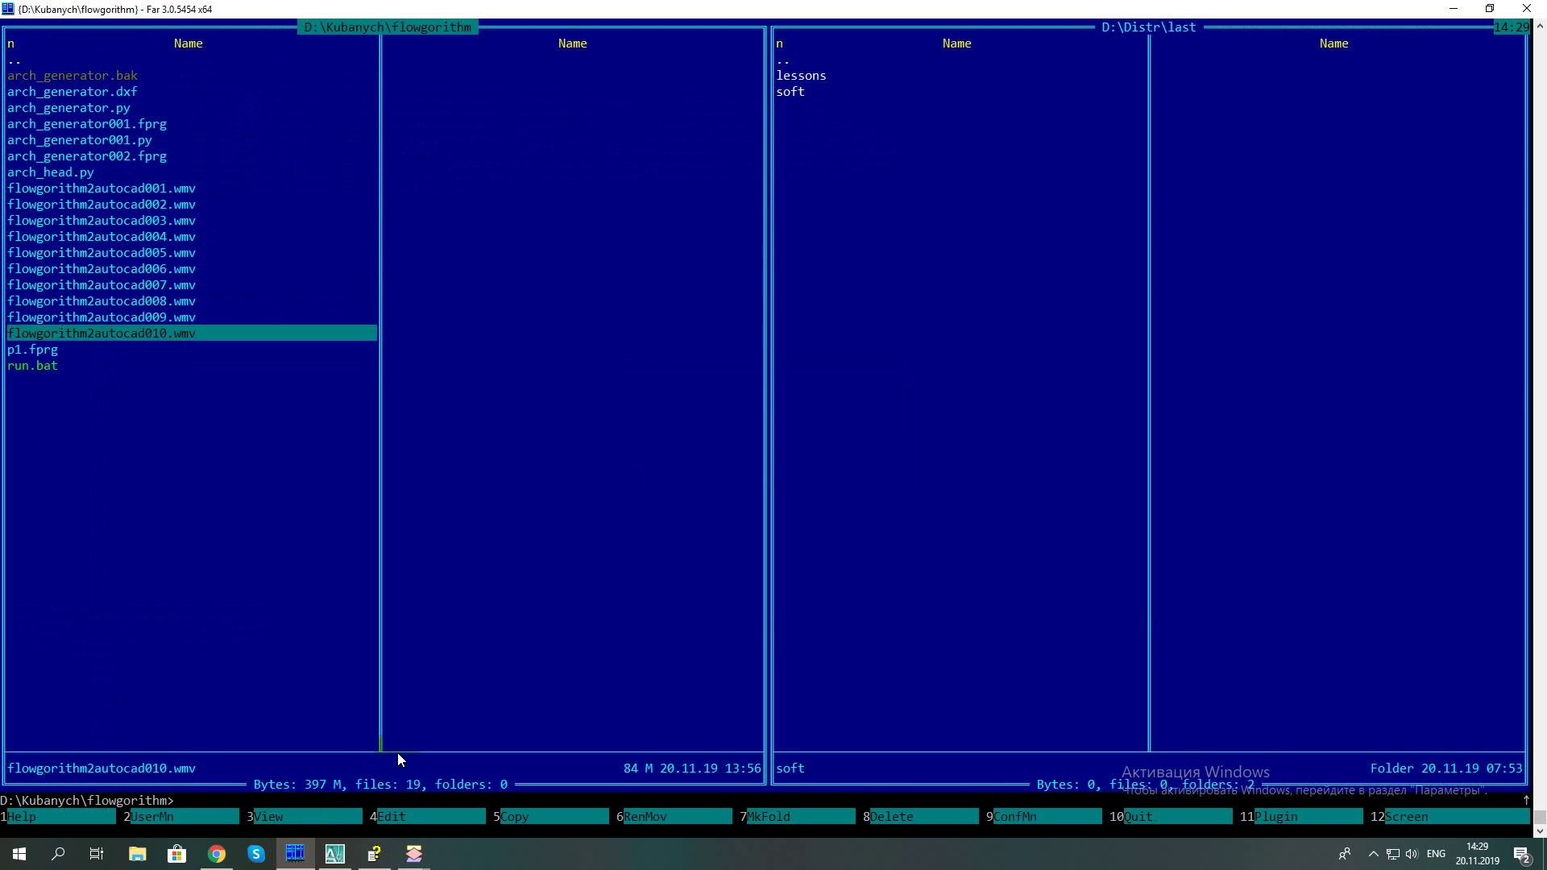
{"action": "key", "text": "Down"}
{"action": "key", "text": "Down"}
{"action": "key", "text": "Return"}
{"action": "key", "text": "ctrl+o"}
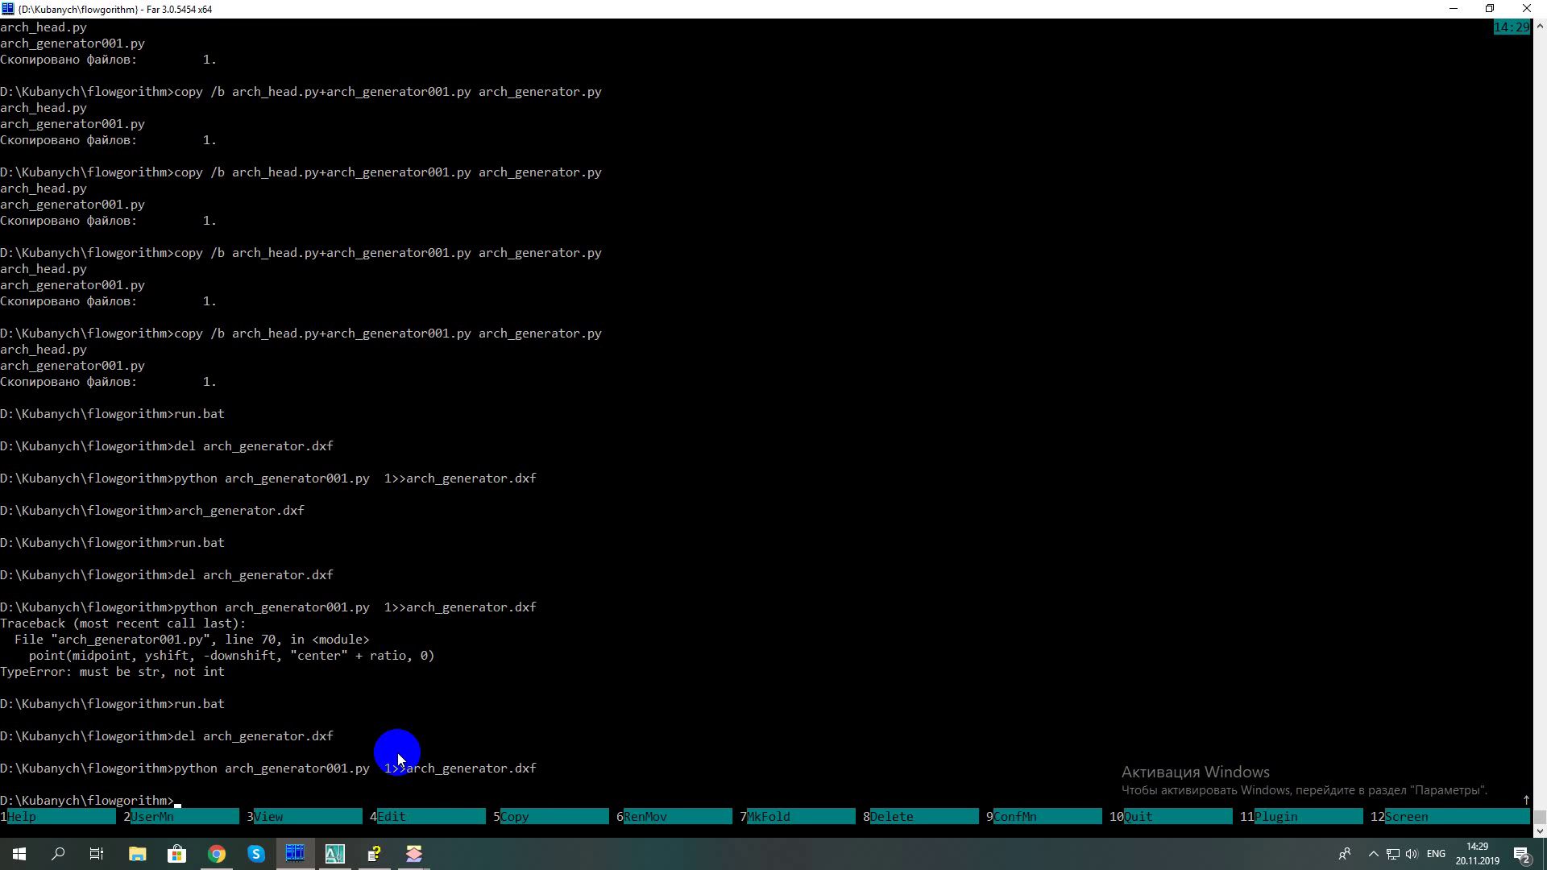
{"action": "key", "text": "ctrl+o"}
Review the end of arch_generator001.py, then open arch_generator.dxf in AutoCAD
{"action": "key", "text": "Up"}
{"action": "key", "text": "Up"}
{"action": "key", "text": "Up"}
{"action": "key", "text": "Up"}
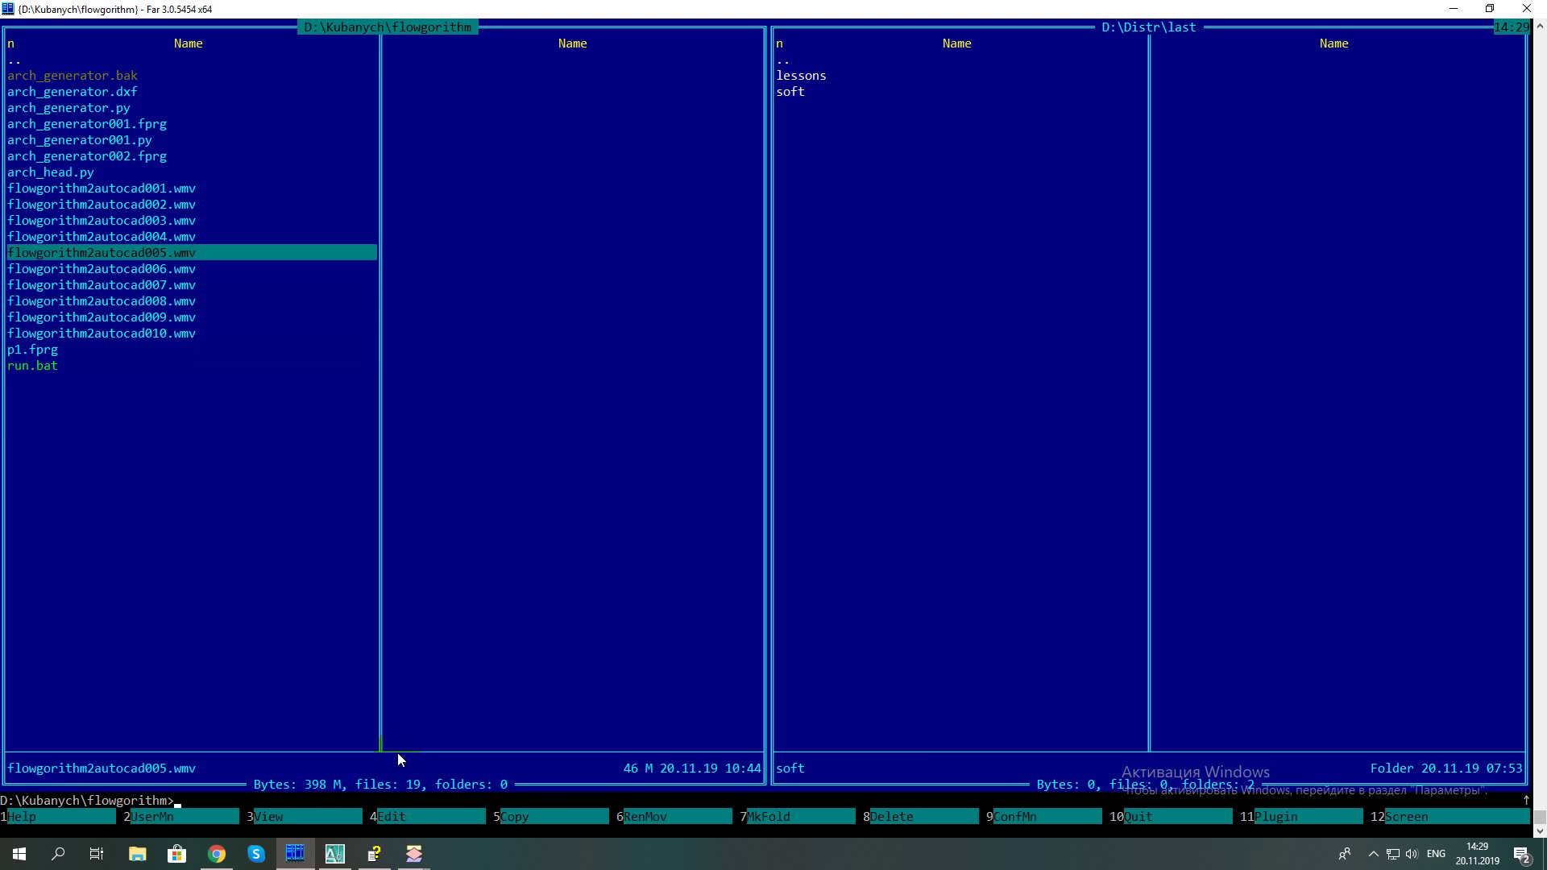
{"action": "key", "text": "Up"}
{"action": "key", "text": "Up"}
{"action": "key", "text": "Up"}
{"action": "key", "text": "Up"}
{"action": "key", "text": "F4"}
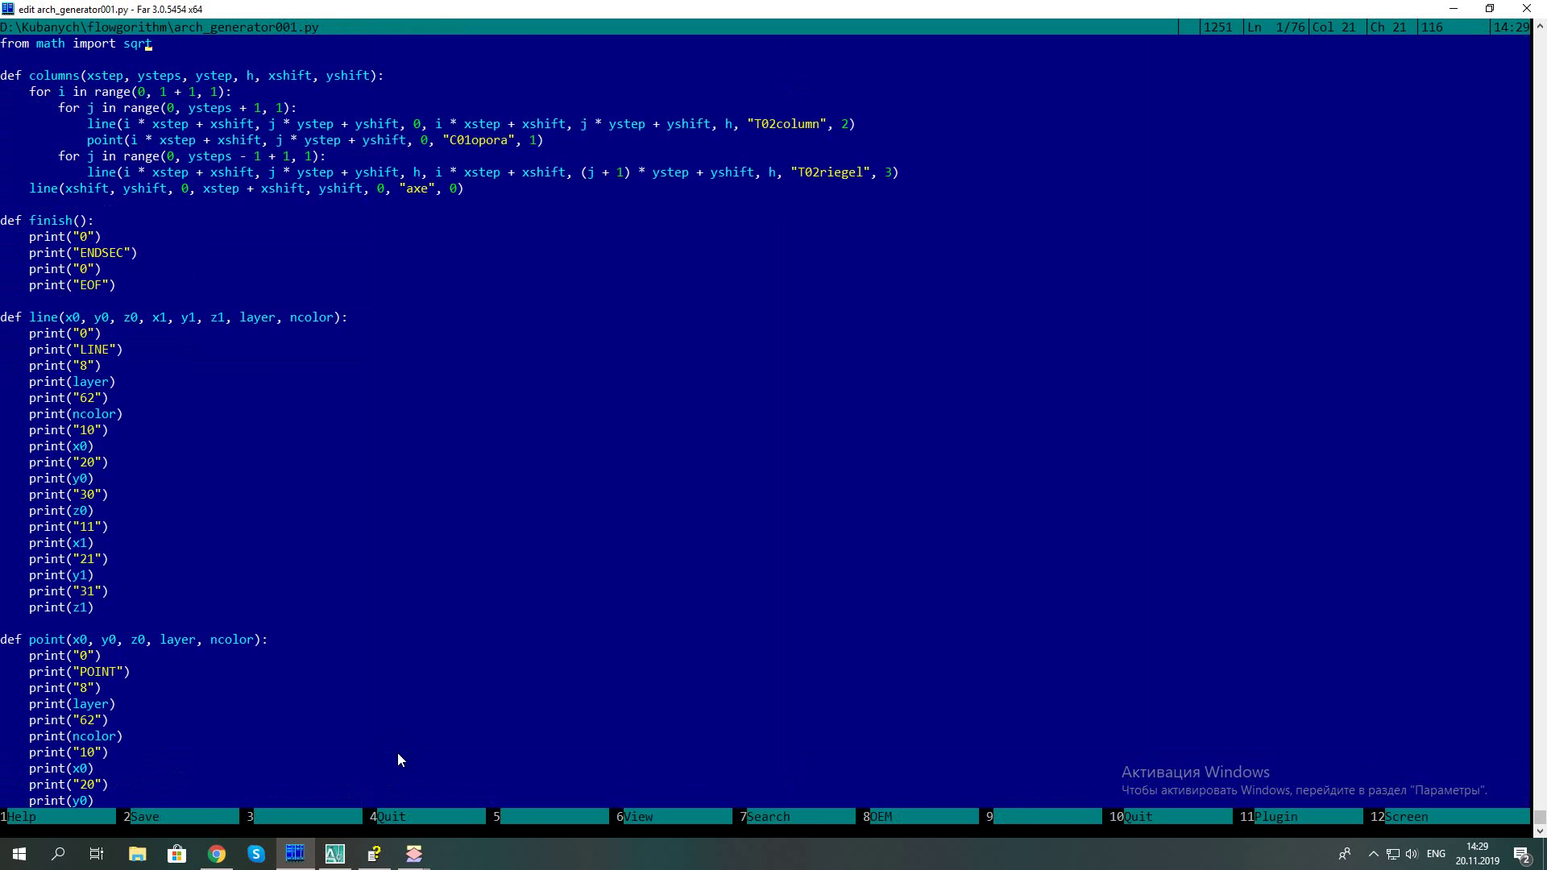
{"action": "key", "text": "ctrl+Page_Down"}
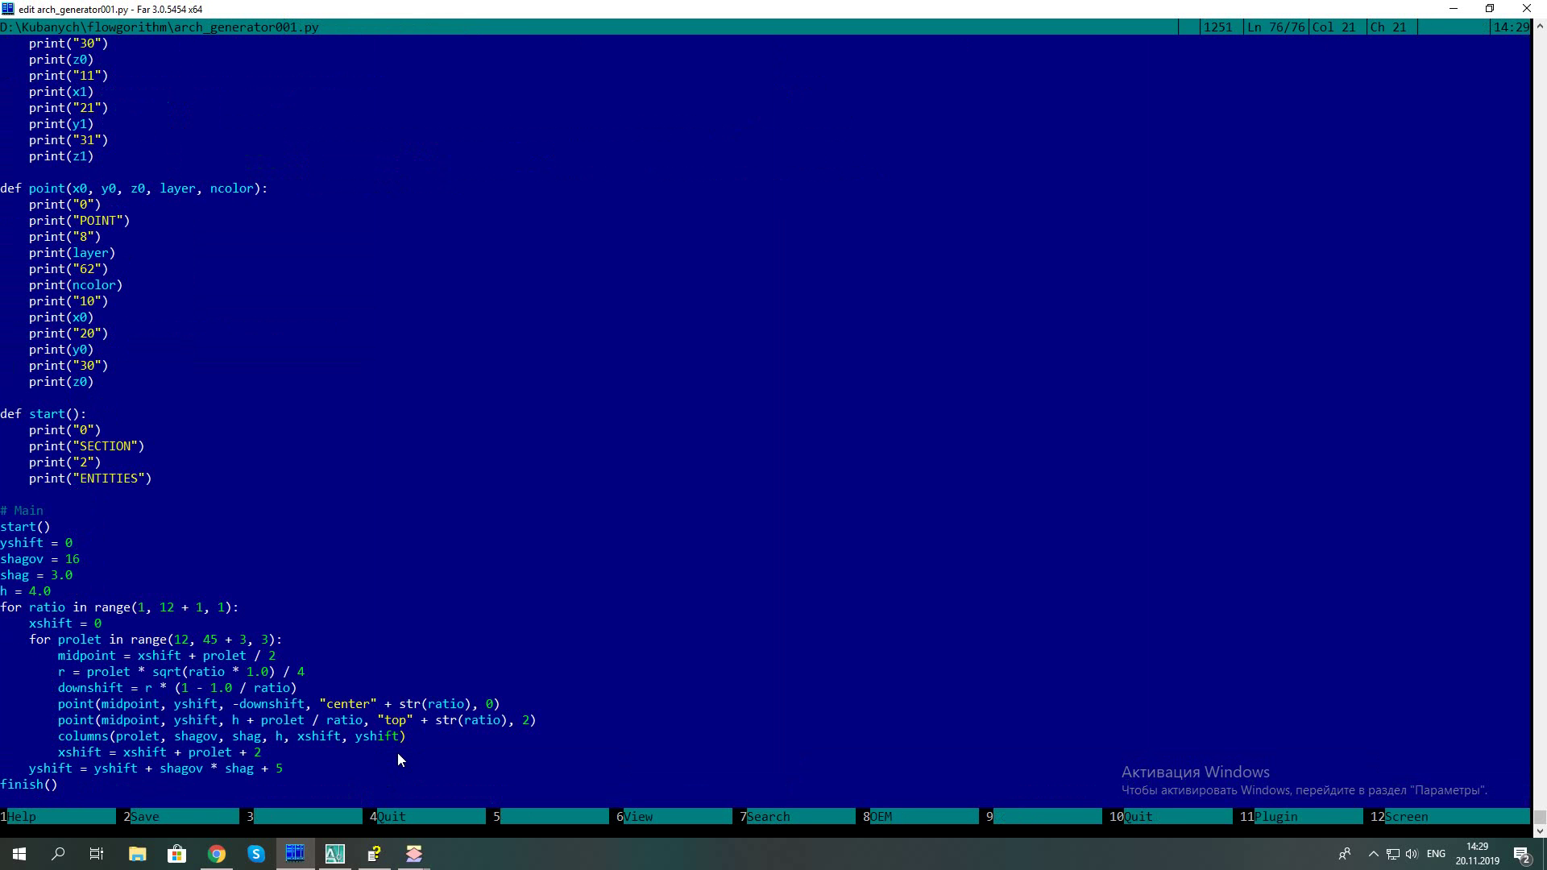
{"action": "key", "text": "Escape"}
{"action": "key", "text": "Up"}
{"action": "key", "text": "Up"}
{"action": "key", "text": "Up"}
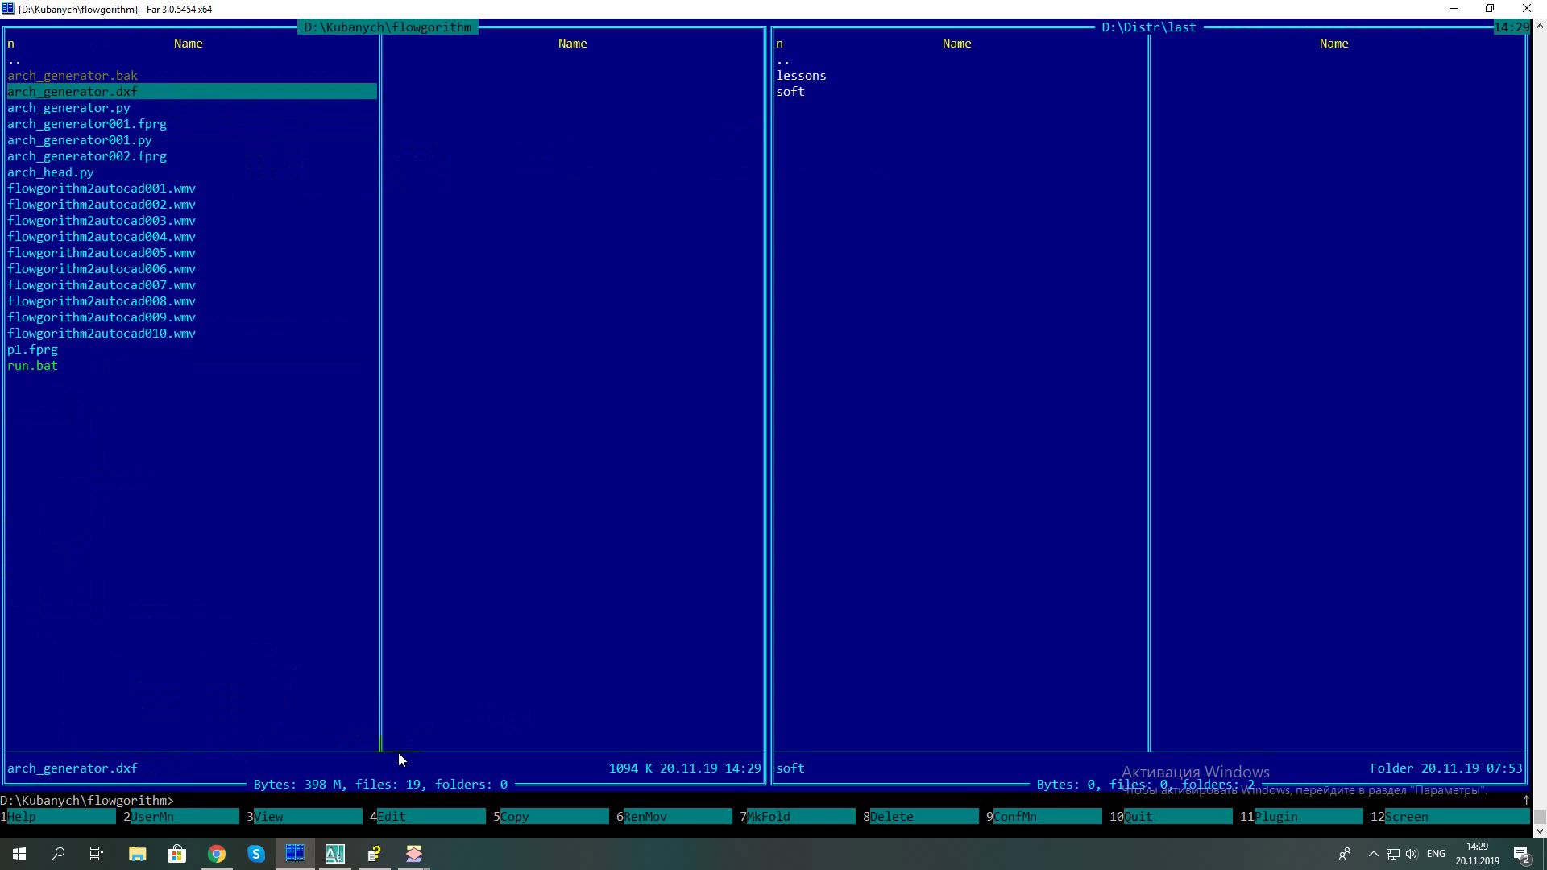
{"action": "key", "text": "Return"}
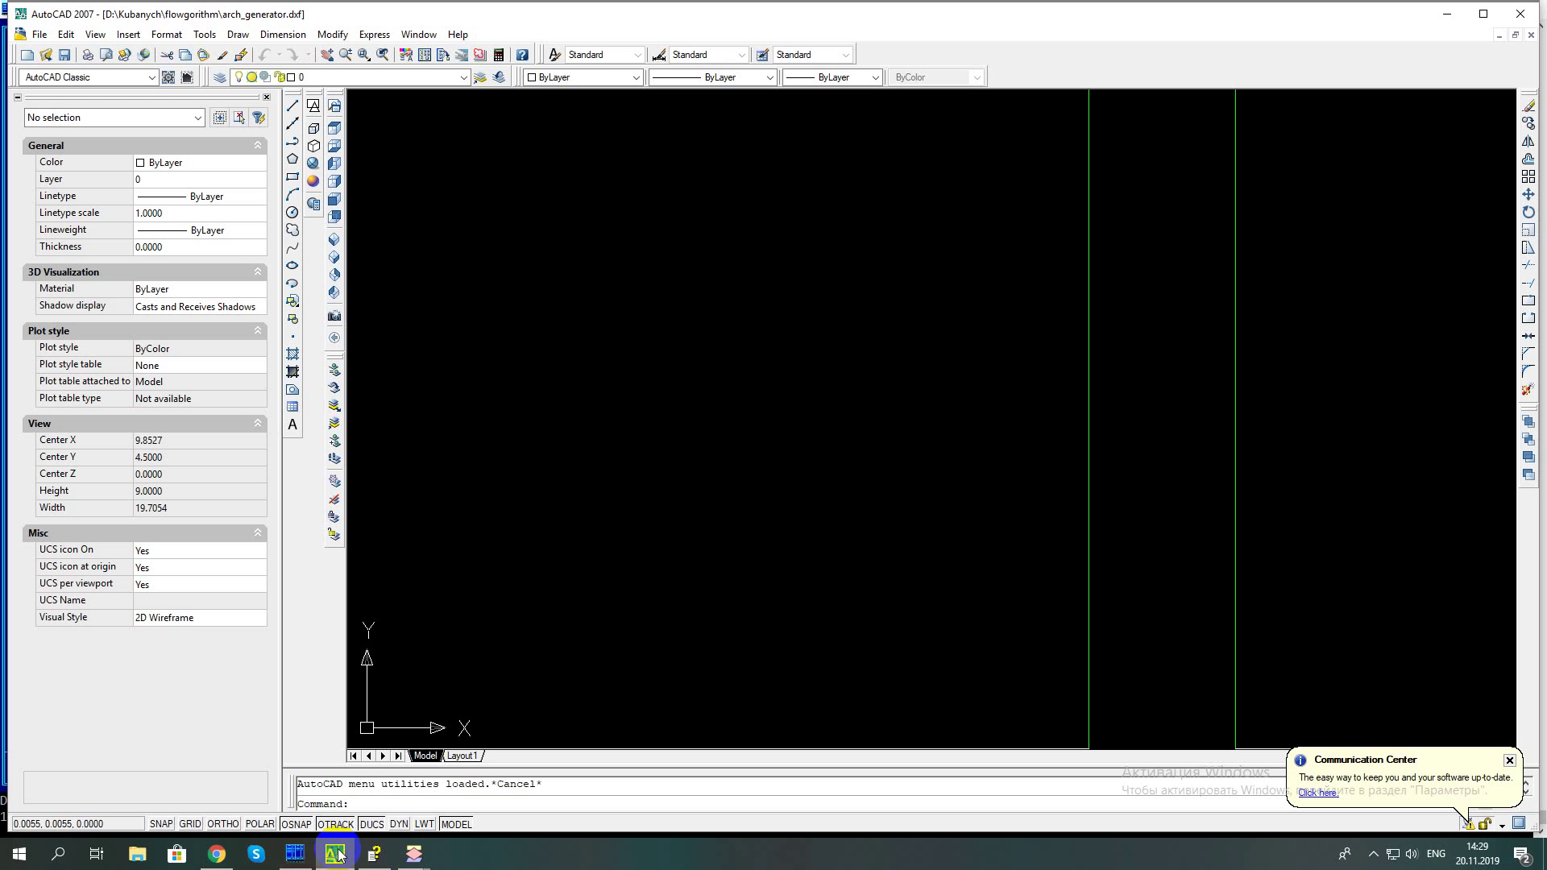
Switch to the back view and select the top1 arch point to check its position
{"action": "left_click", "coordinate": [335, 217]}
{"action": "scroll", "coordinate": [911, 321], "scroll_direction": "down", "scroll_amount": 3}
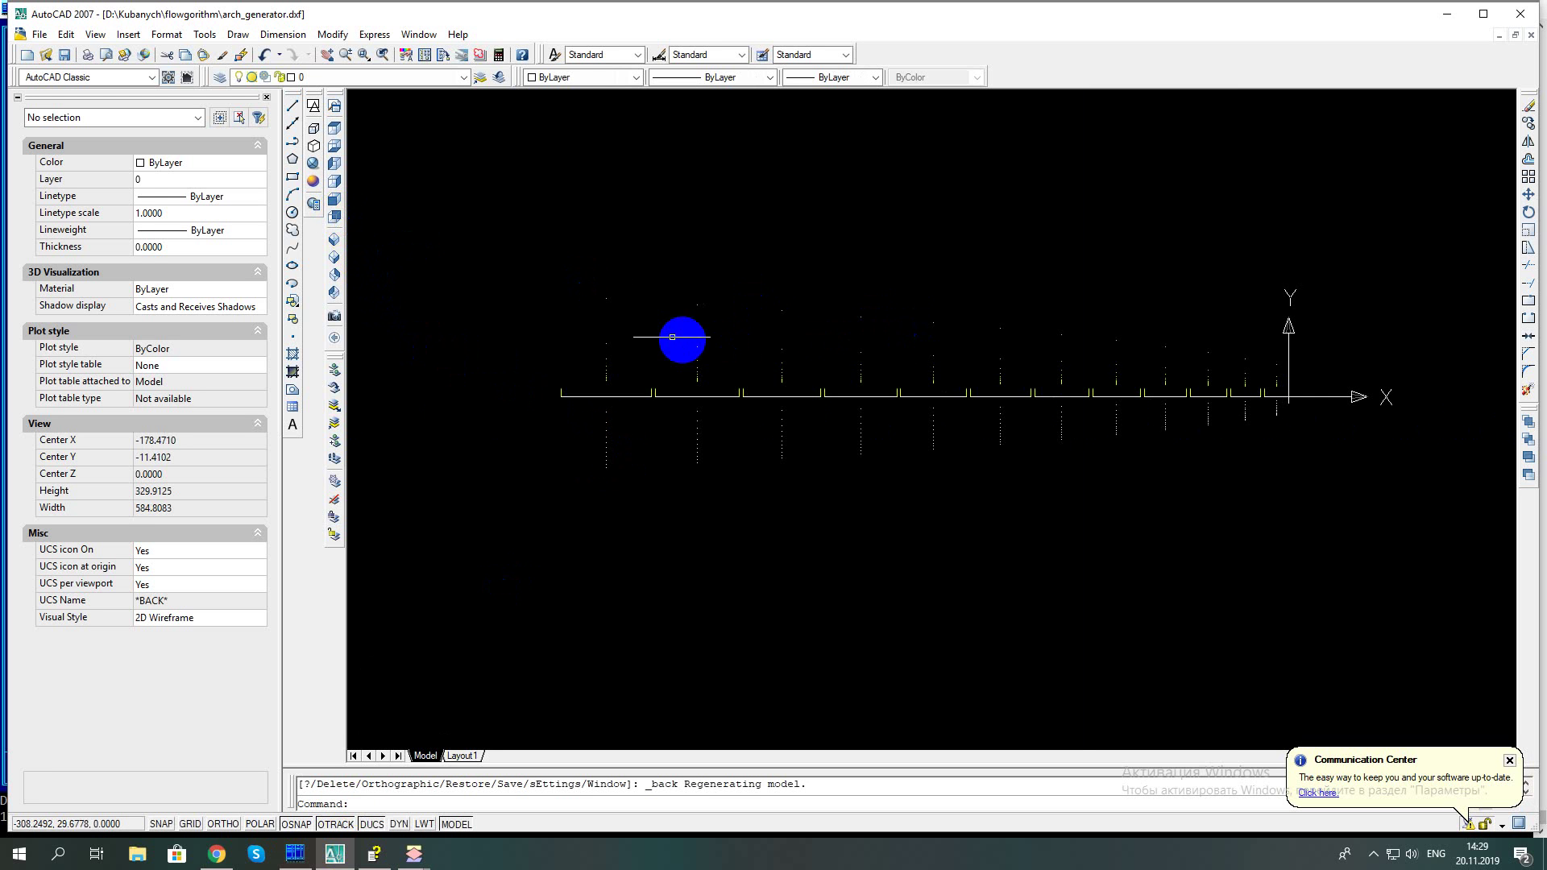
{"action": "scroll", "coordinate": [604, 290], "scroll_direction": "up", "scroll_amount": 2}
{"action": "left_click", "coordinate": [605, 290]}
{"action": "left_click", "coordinate": [557, 259]}
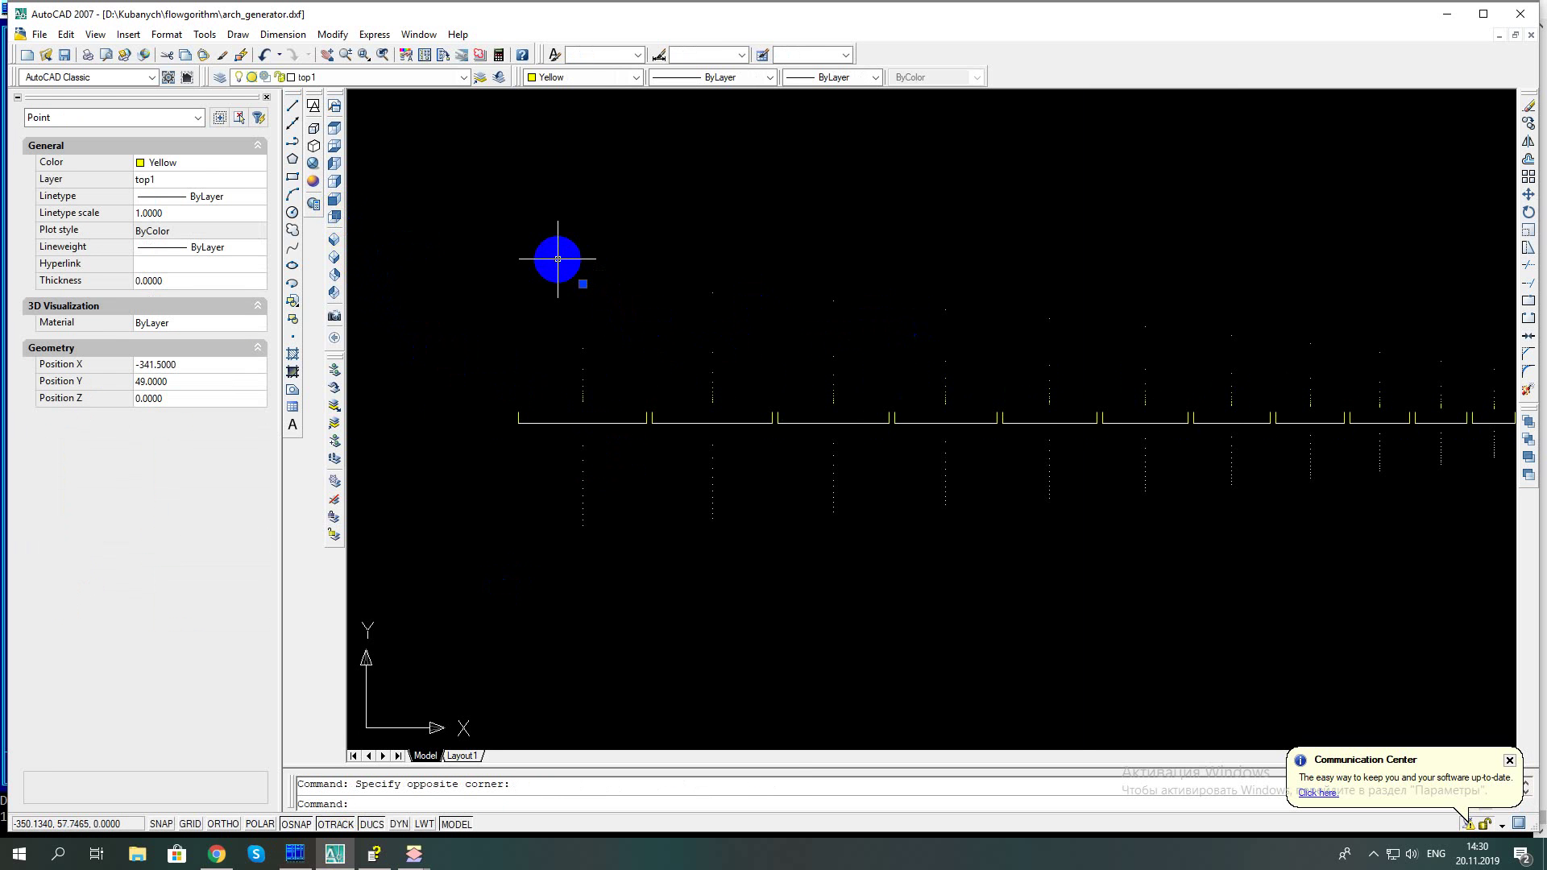
{"action": "scroll", "coordinate": [573, 283], "scroll_direction": "up", "scroll_amount": 2}
{"action": "scroll", "coordinate": [573, 283], "scroll_direction": "up", "scroll_amount": 1}
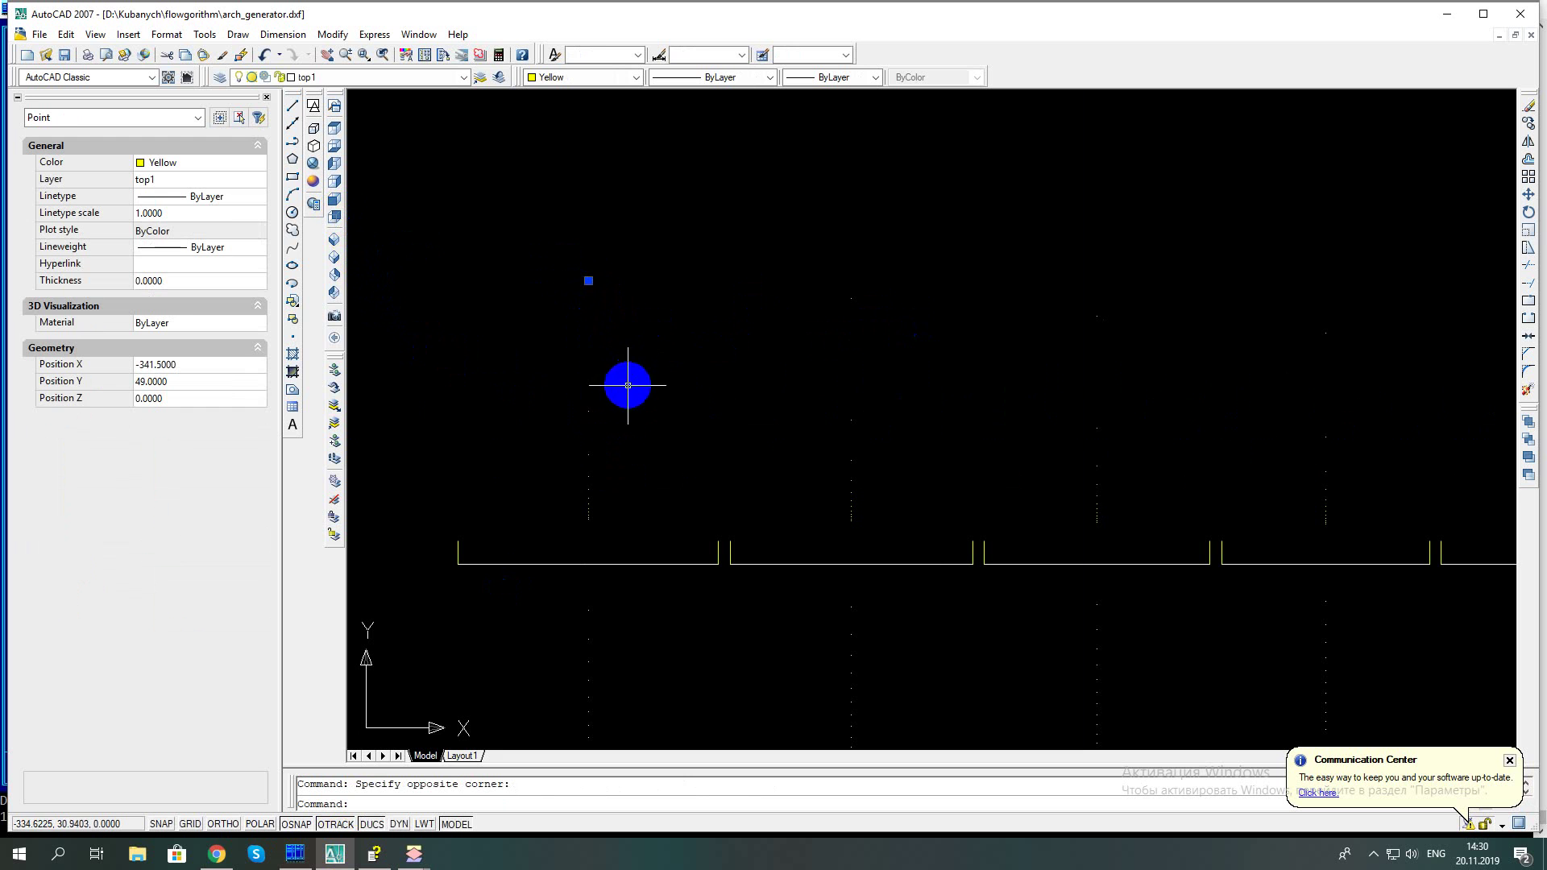
{"action": "key", "text": "Escape"}
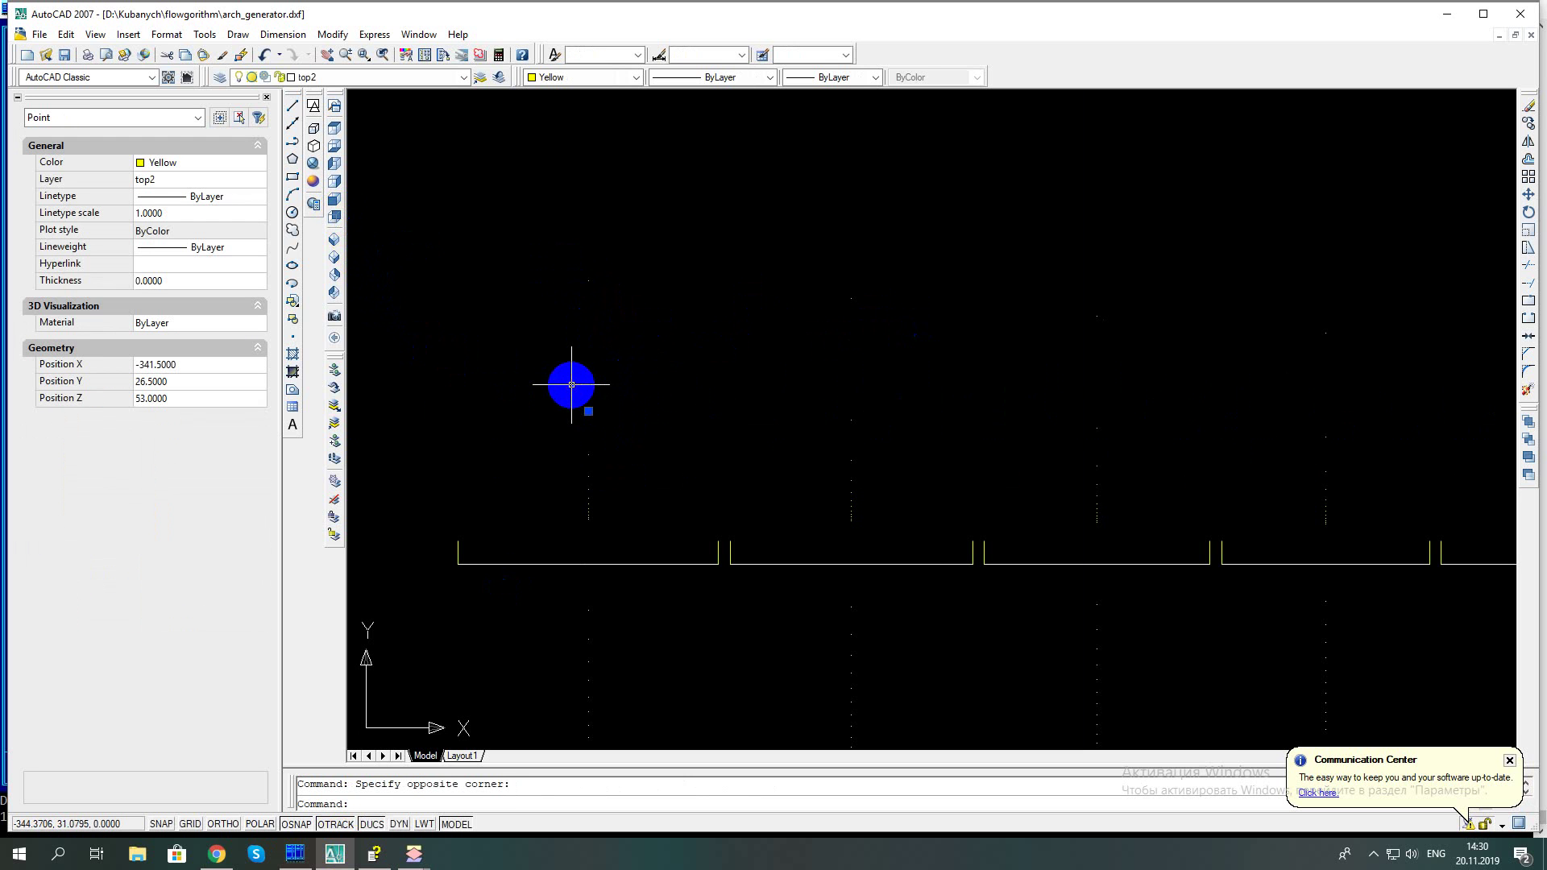
{"action": "key", "text": "Escape"}
Select the top3, top4 and another arch top point to check their coordinates
{"action": "left_click", "coordinate": [615, 452]}
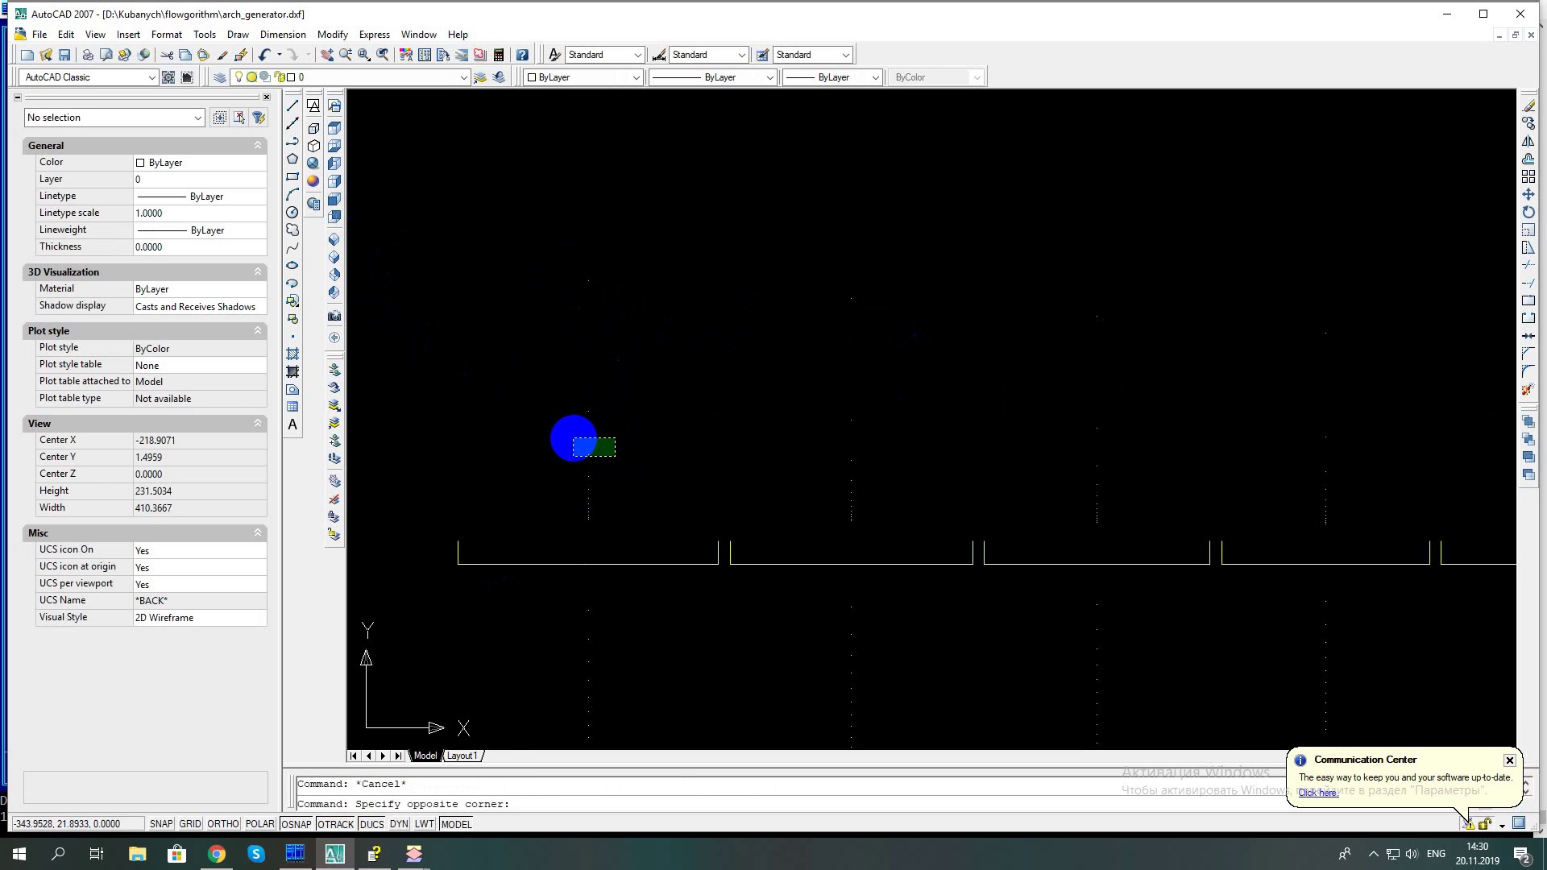
{"action": "left_click", "coordinate": [574, 437]}
{"action": "key", "text": "Escape"}
{"action": "left_click", "coordinate": [613, 481]}
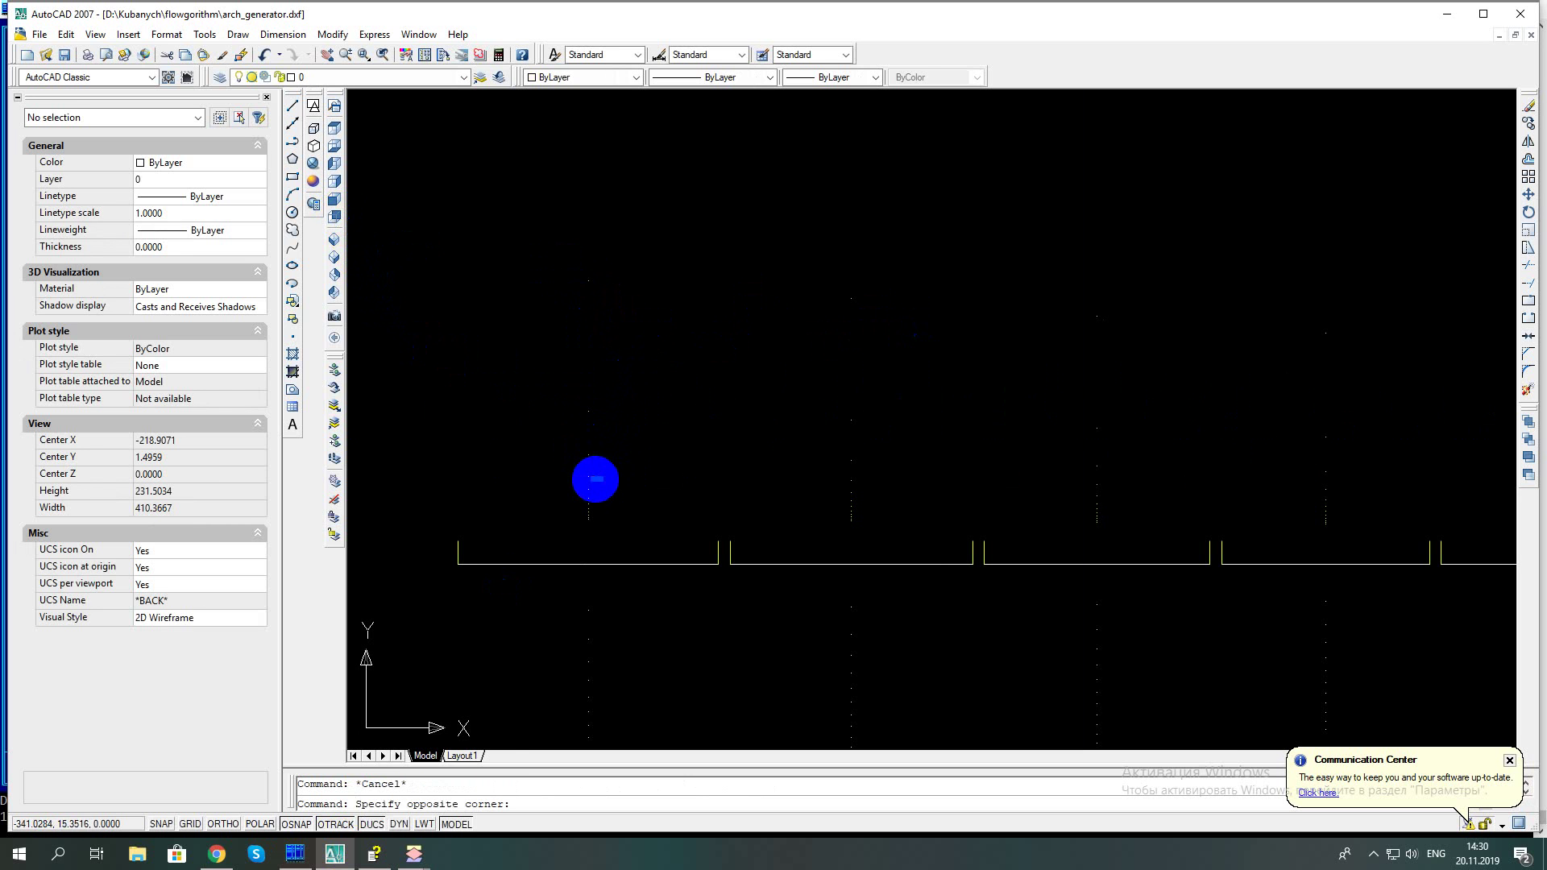
{"action": "left_click", "coordinate": [571, 466]}
{"action": "key", "text": "Escape"}
{"action": "left_click", "coordinate": [600, 494]}
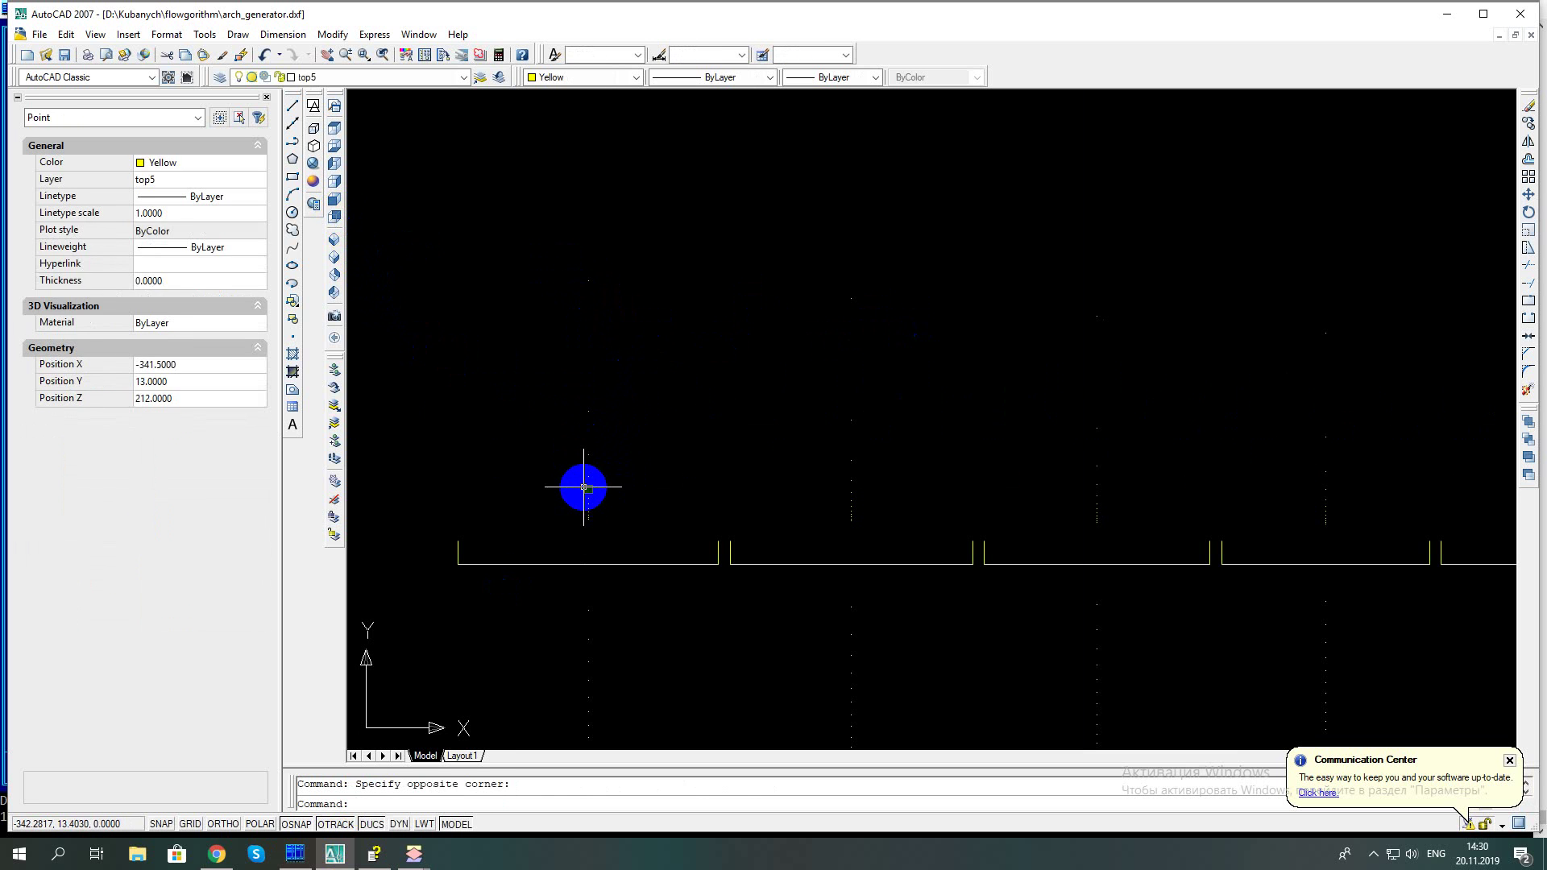
{"action": "key", "text": "Escape"}
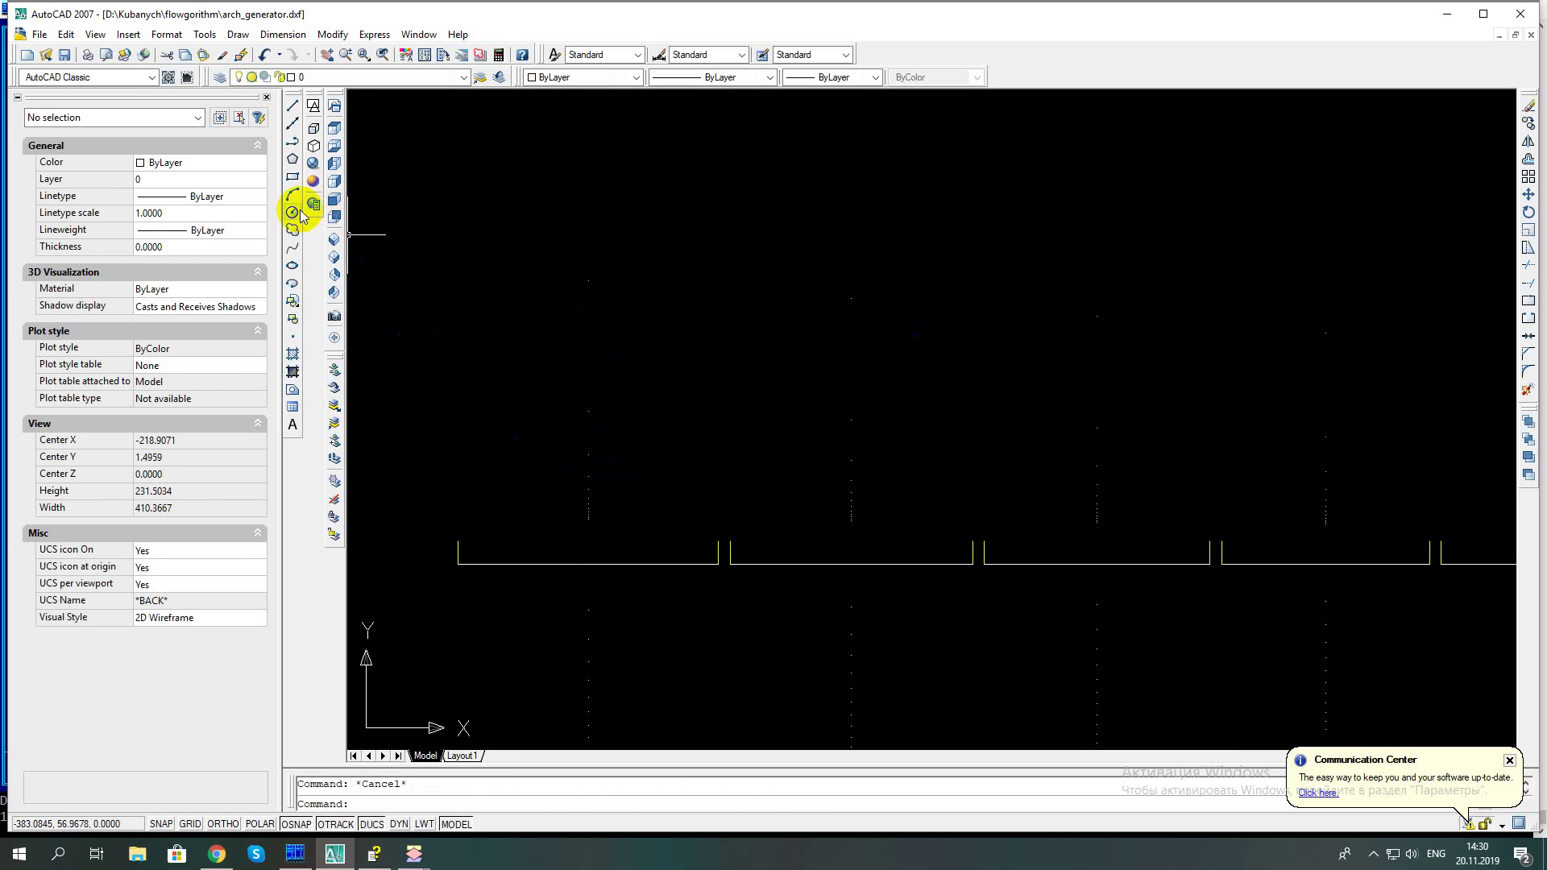
Try the circle and line commands, leaving a line command awaiting its first point
{"action": "left_click", "coordinate": [294, 213]}
{"action": "key", "text": "Escape"}
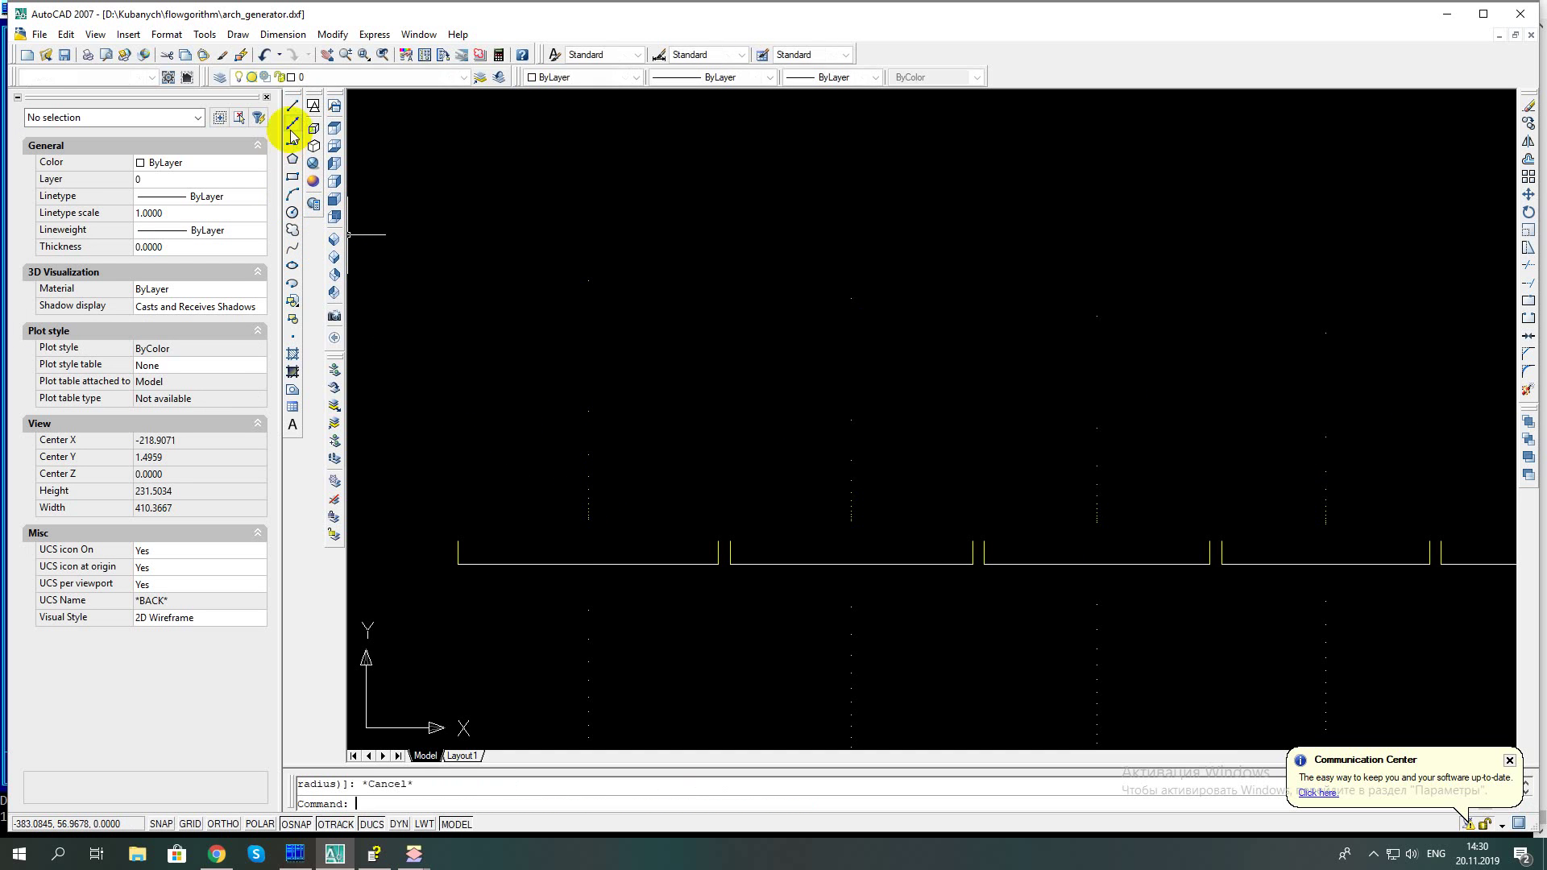
{"action": "left_click", "coordinate": [294, 113]}
{"action": "left_click", "coordinate": [458, 536]}
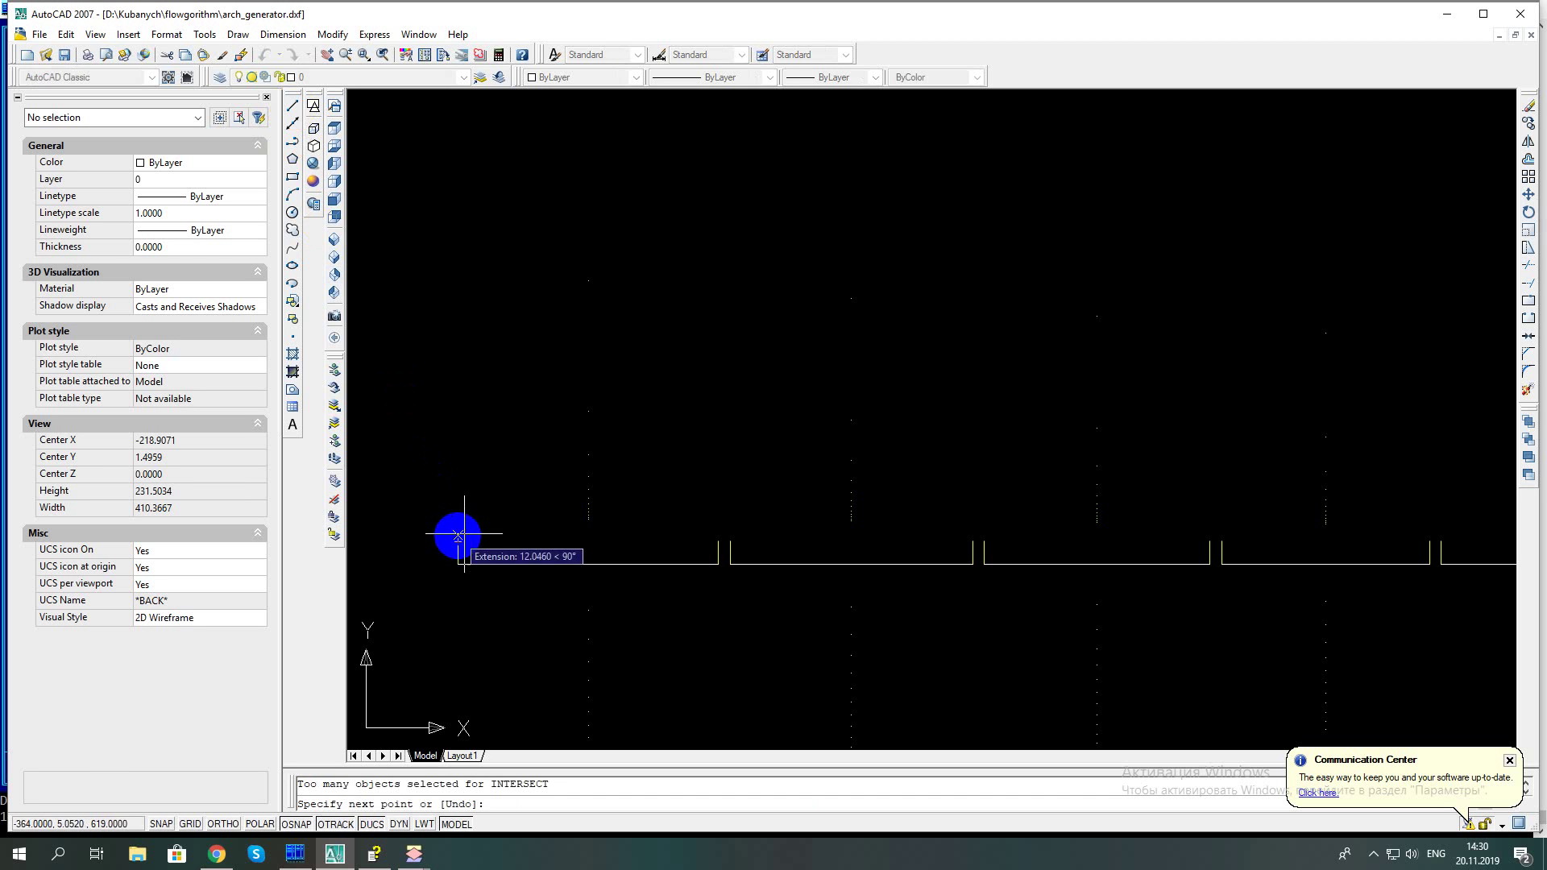
{"action": "key", "text": "Escape"}
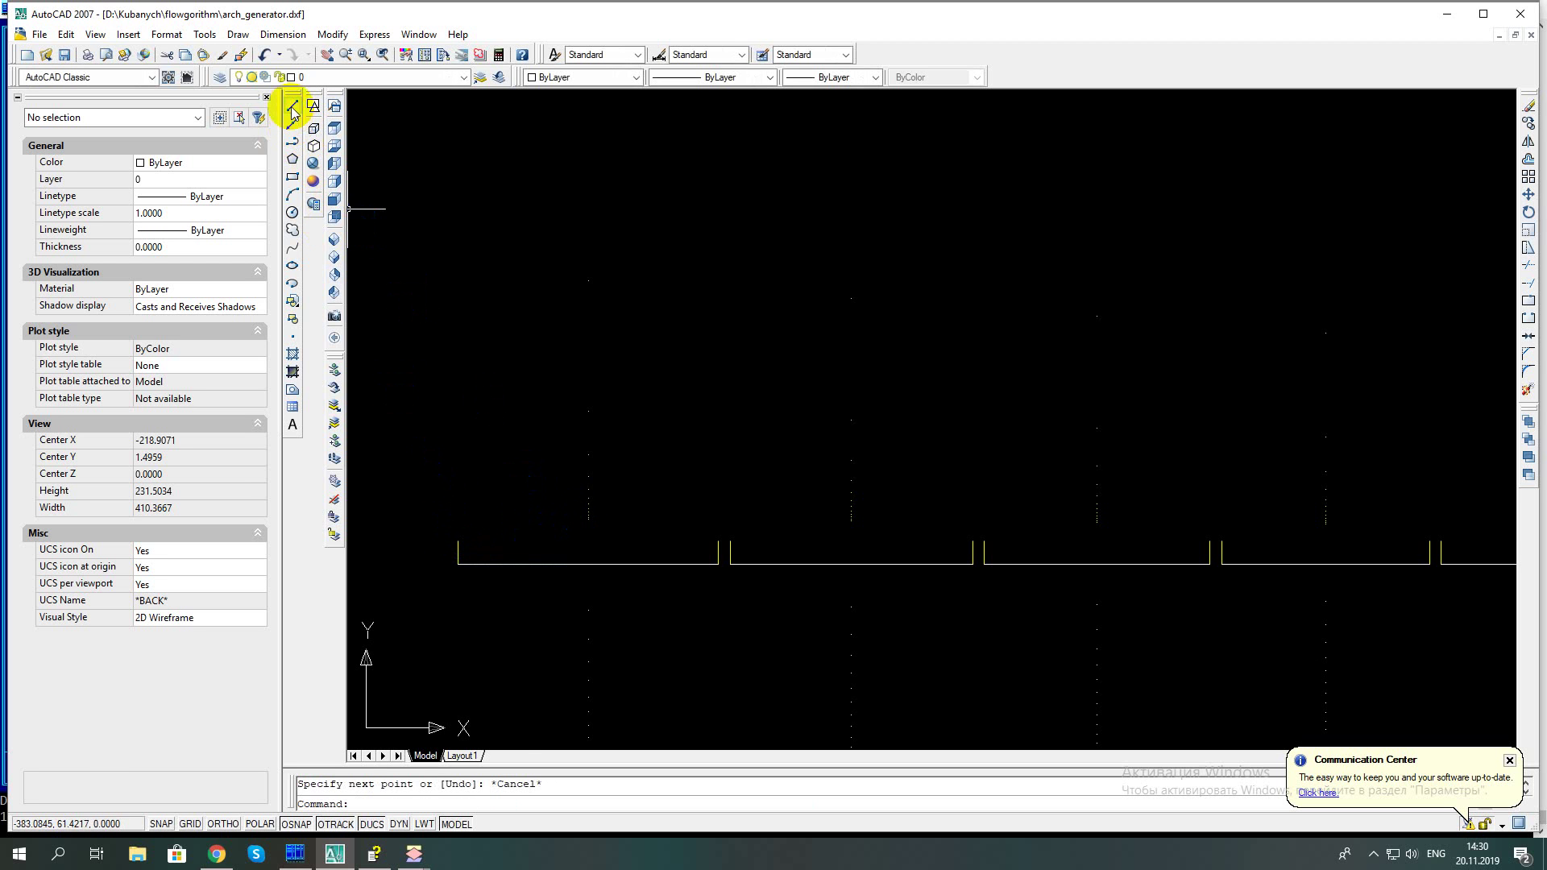
{"action": "left_click", "coordinate": [293, 113]}
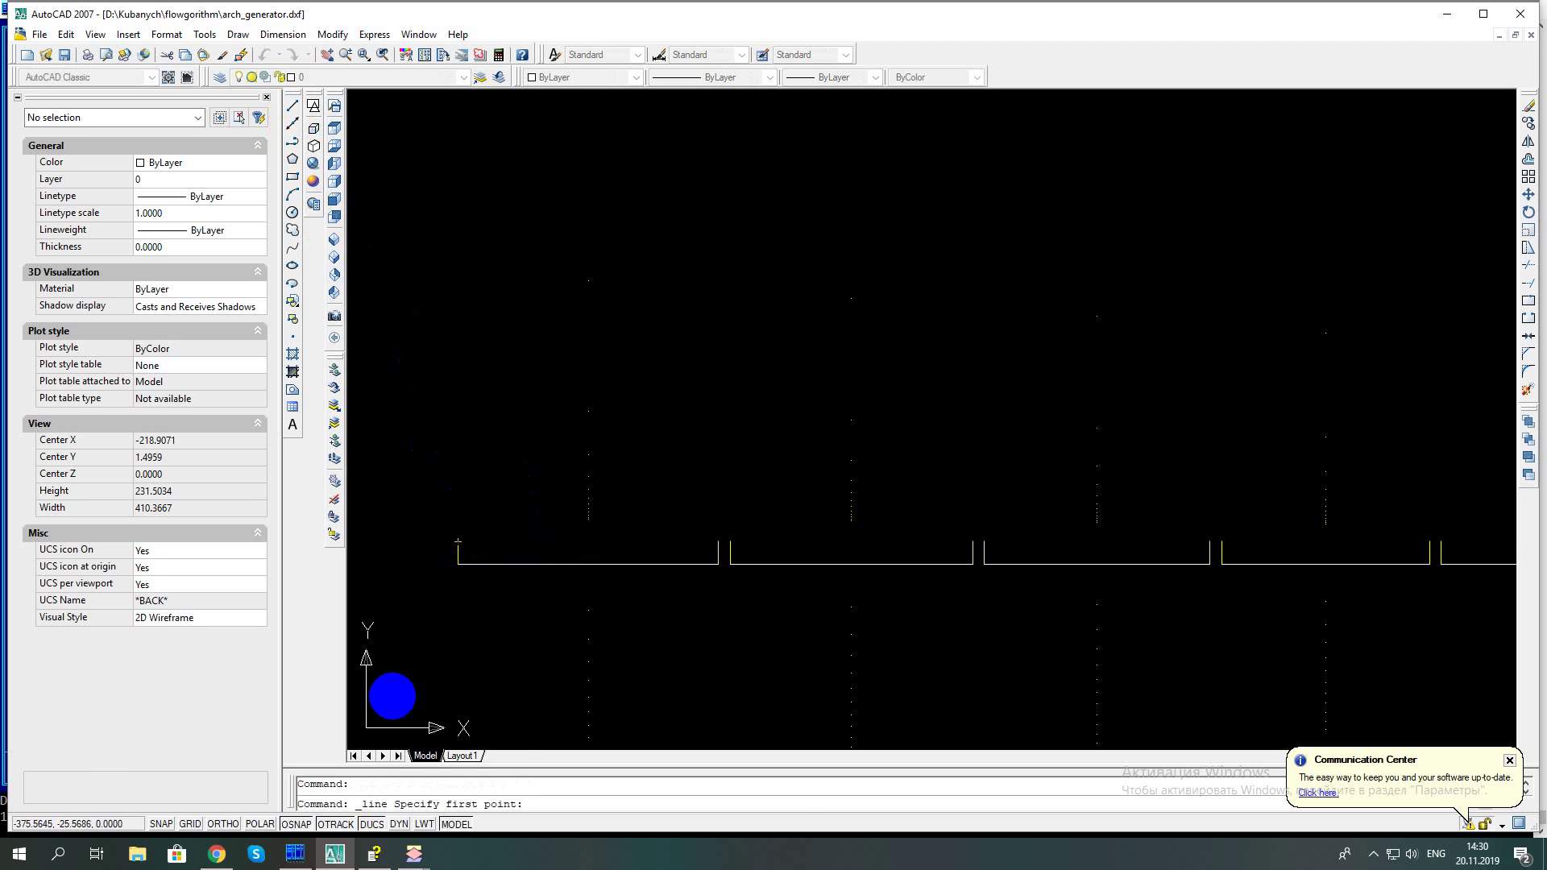
Check all Object Snap modes in Drafting Settings, verify them again, and start a line
{"action": "right_click", "coordinate": [295, 826]}
{"action": "left_click", "coordinate": [318, 812]}
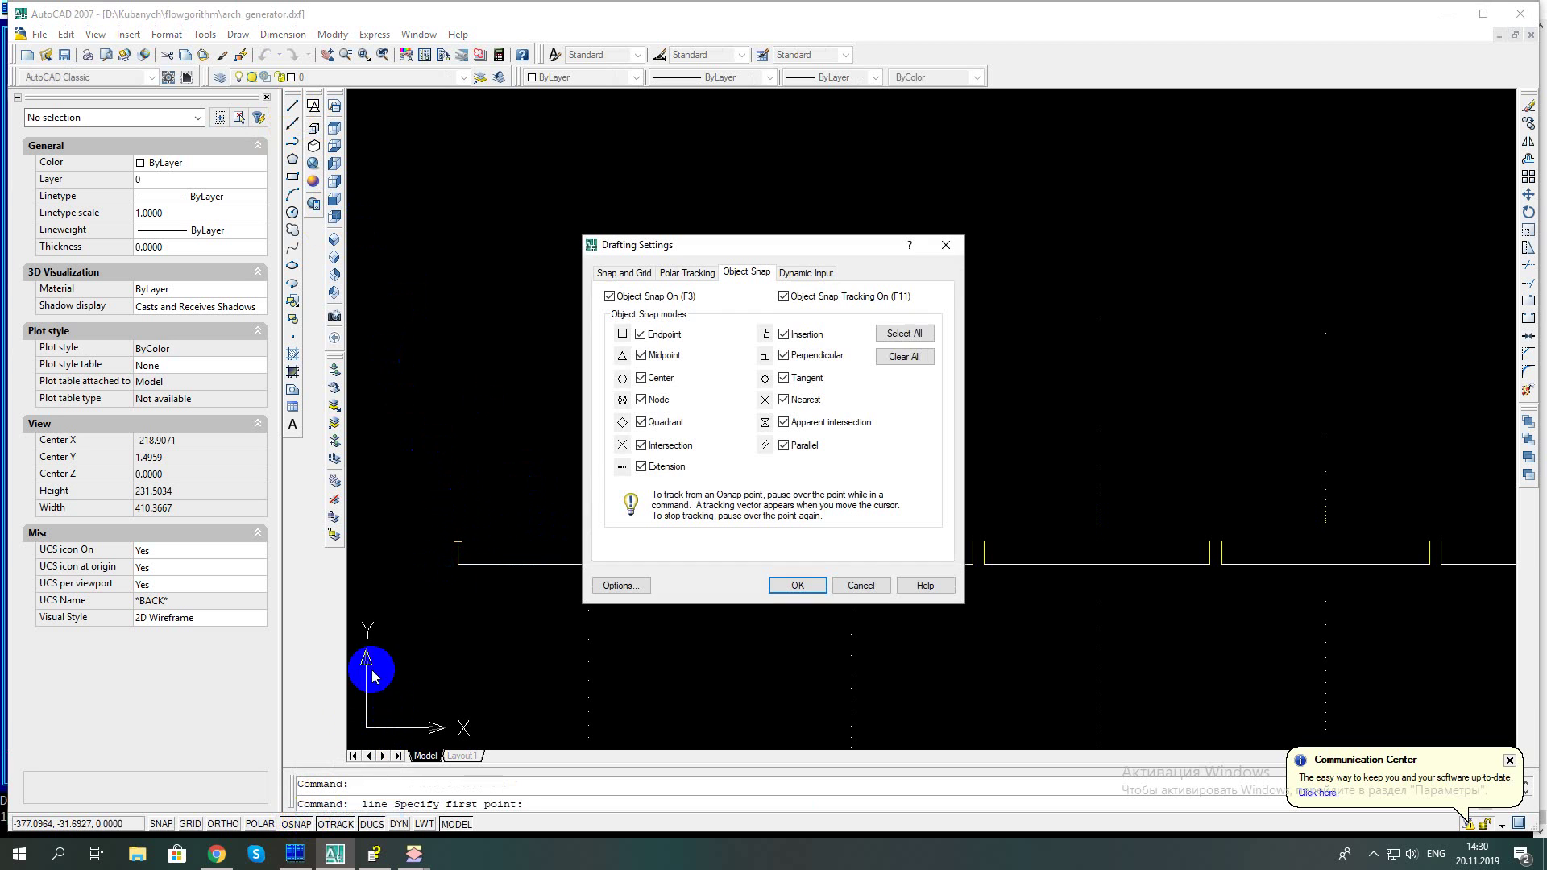
{"action": "left_click", "coordinate": [900, 332]}
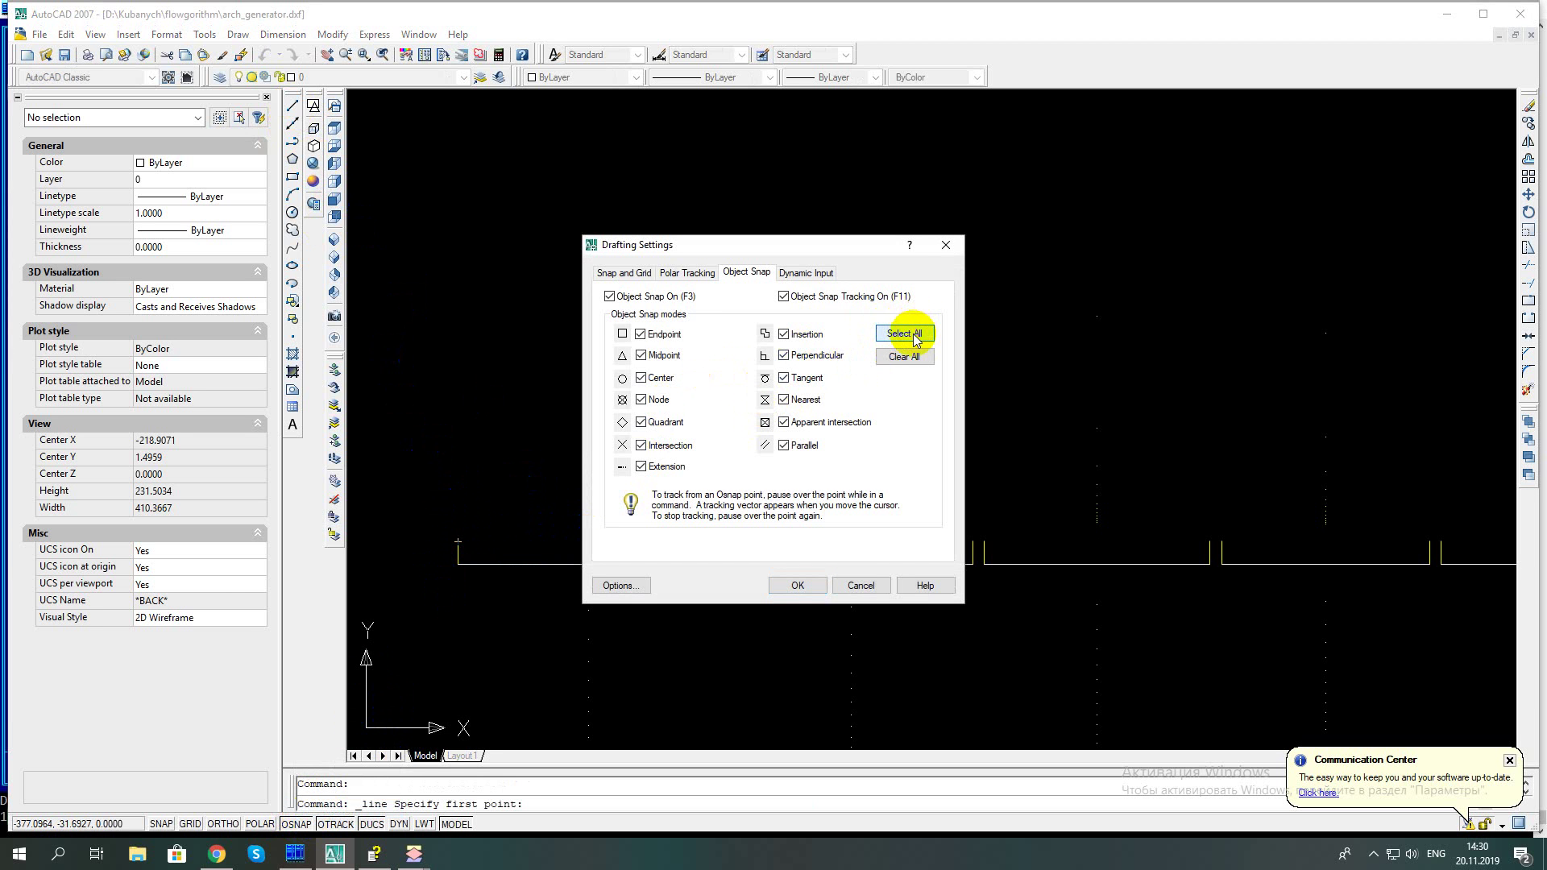
{"action": "left_click", "coordinate": [798, 585]}
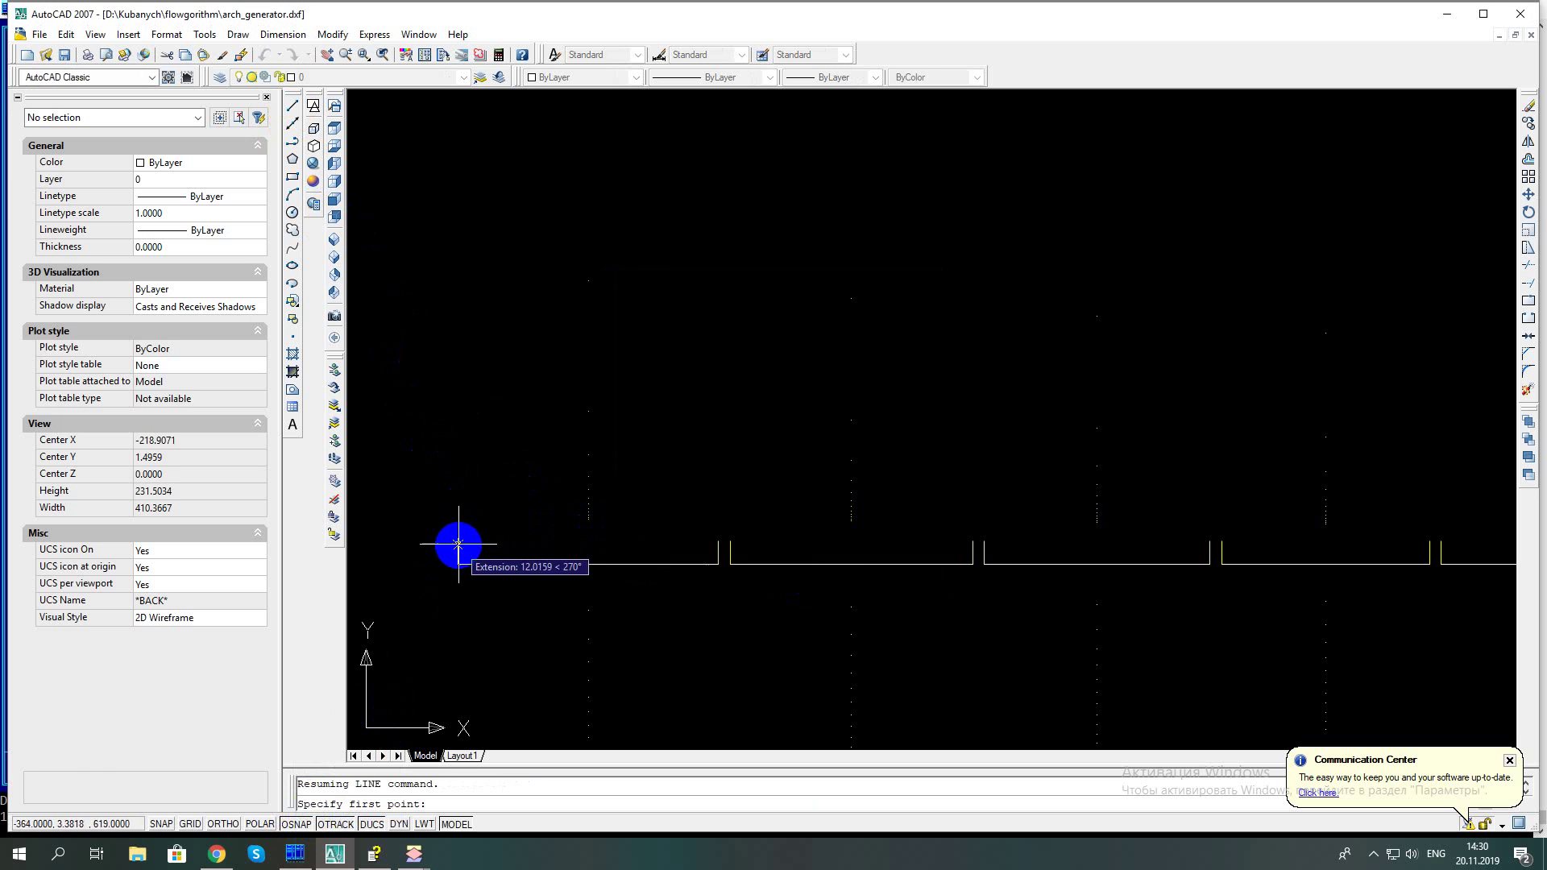
{"action": "scroll", "coordinate": [458, 544], "scroll_direction": "up", "scroll_amount": 5}
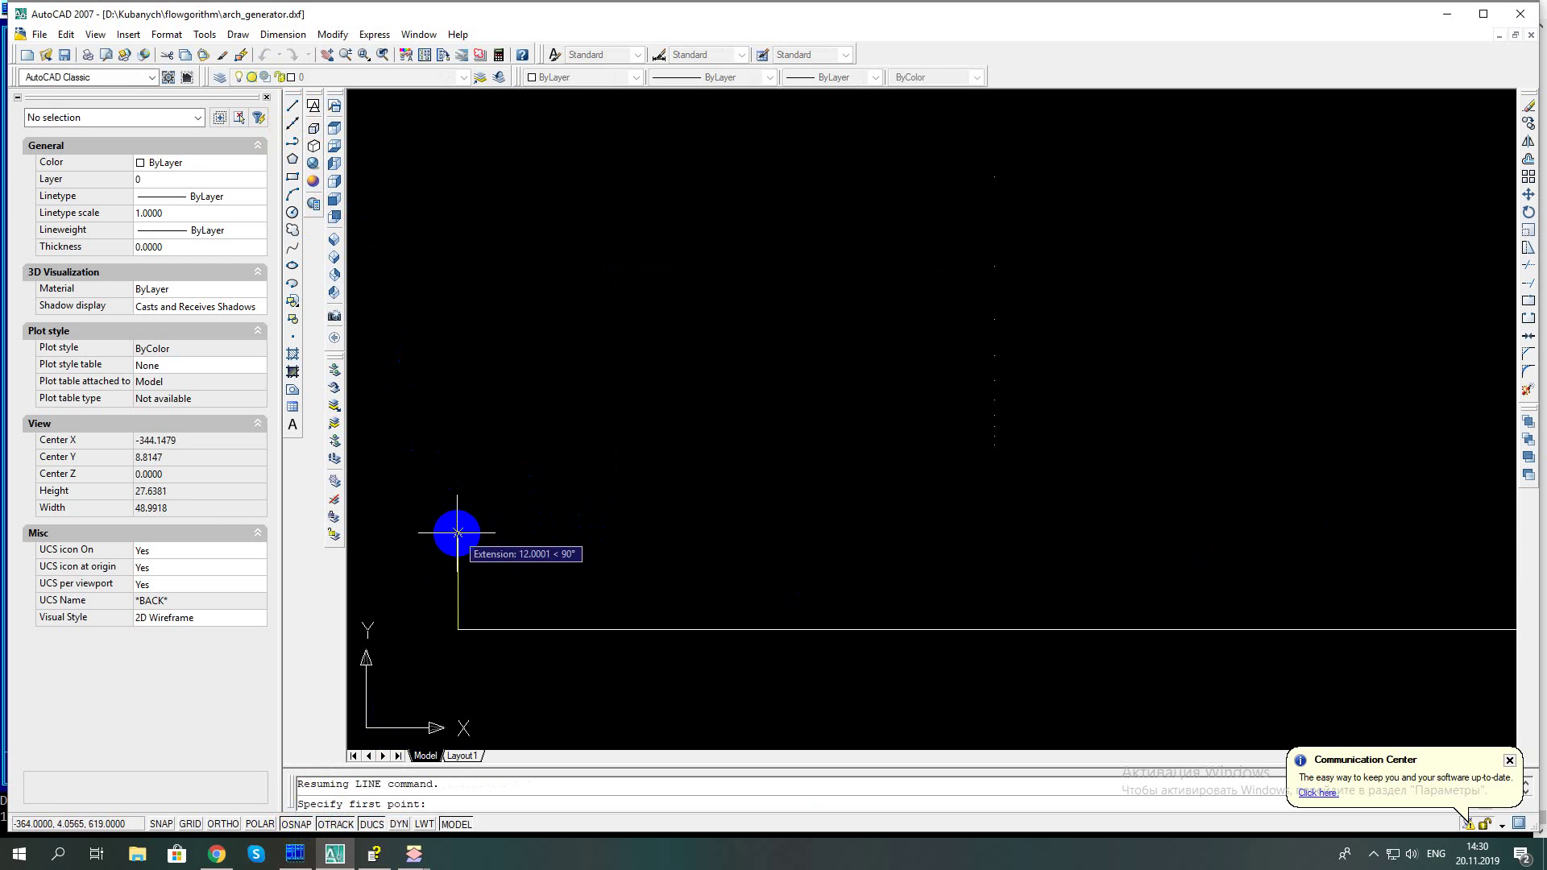
{"action": "right_click", "coordinate": [297, 830]}
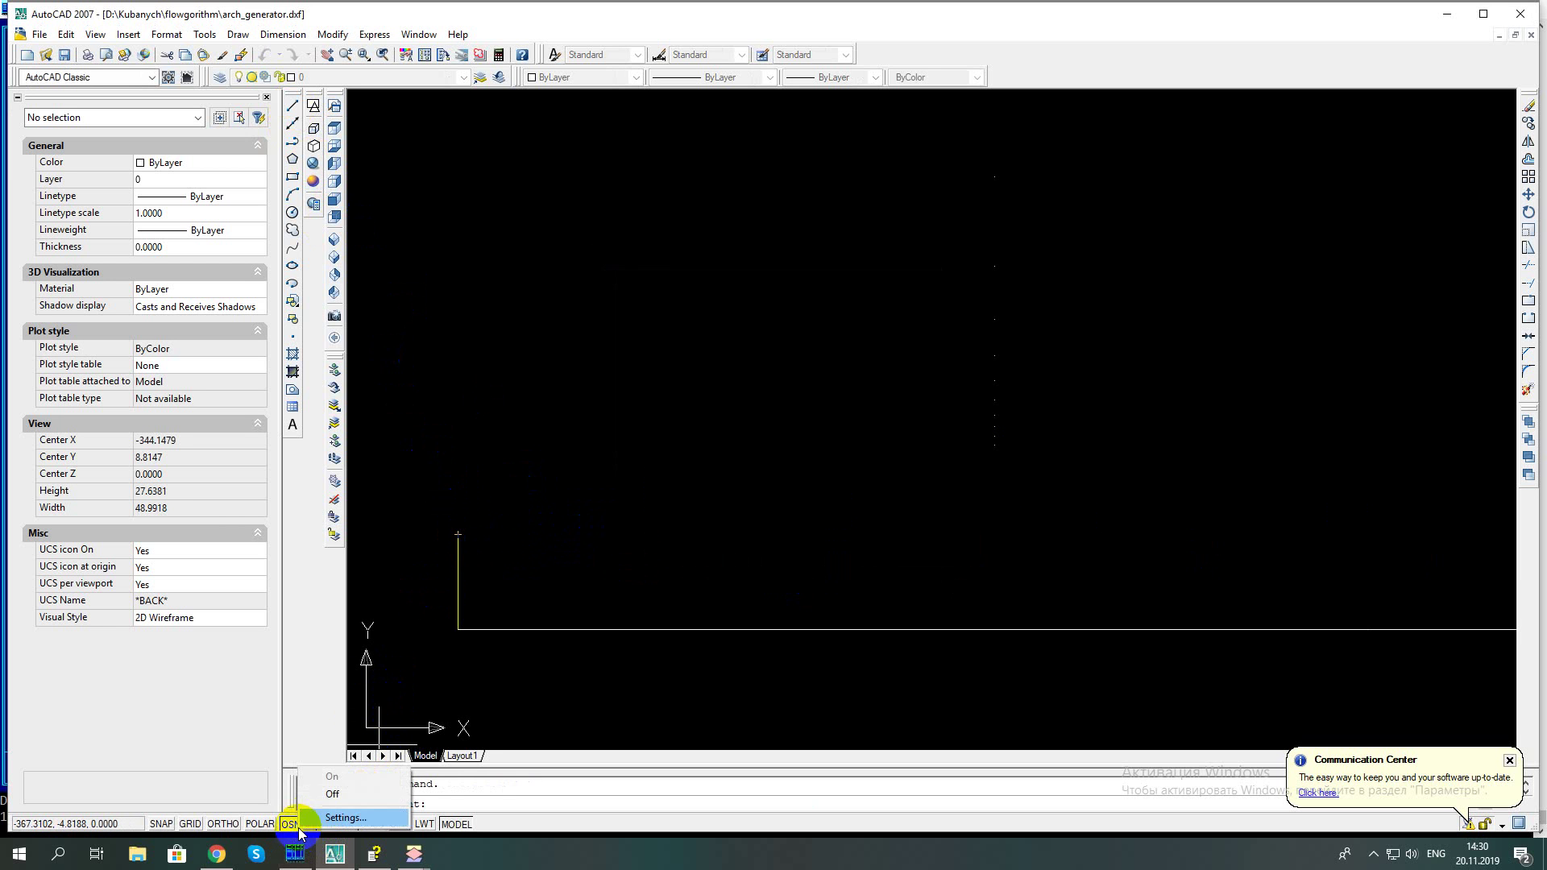
{"action": "left_click", "coordinate": [338, 818]}
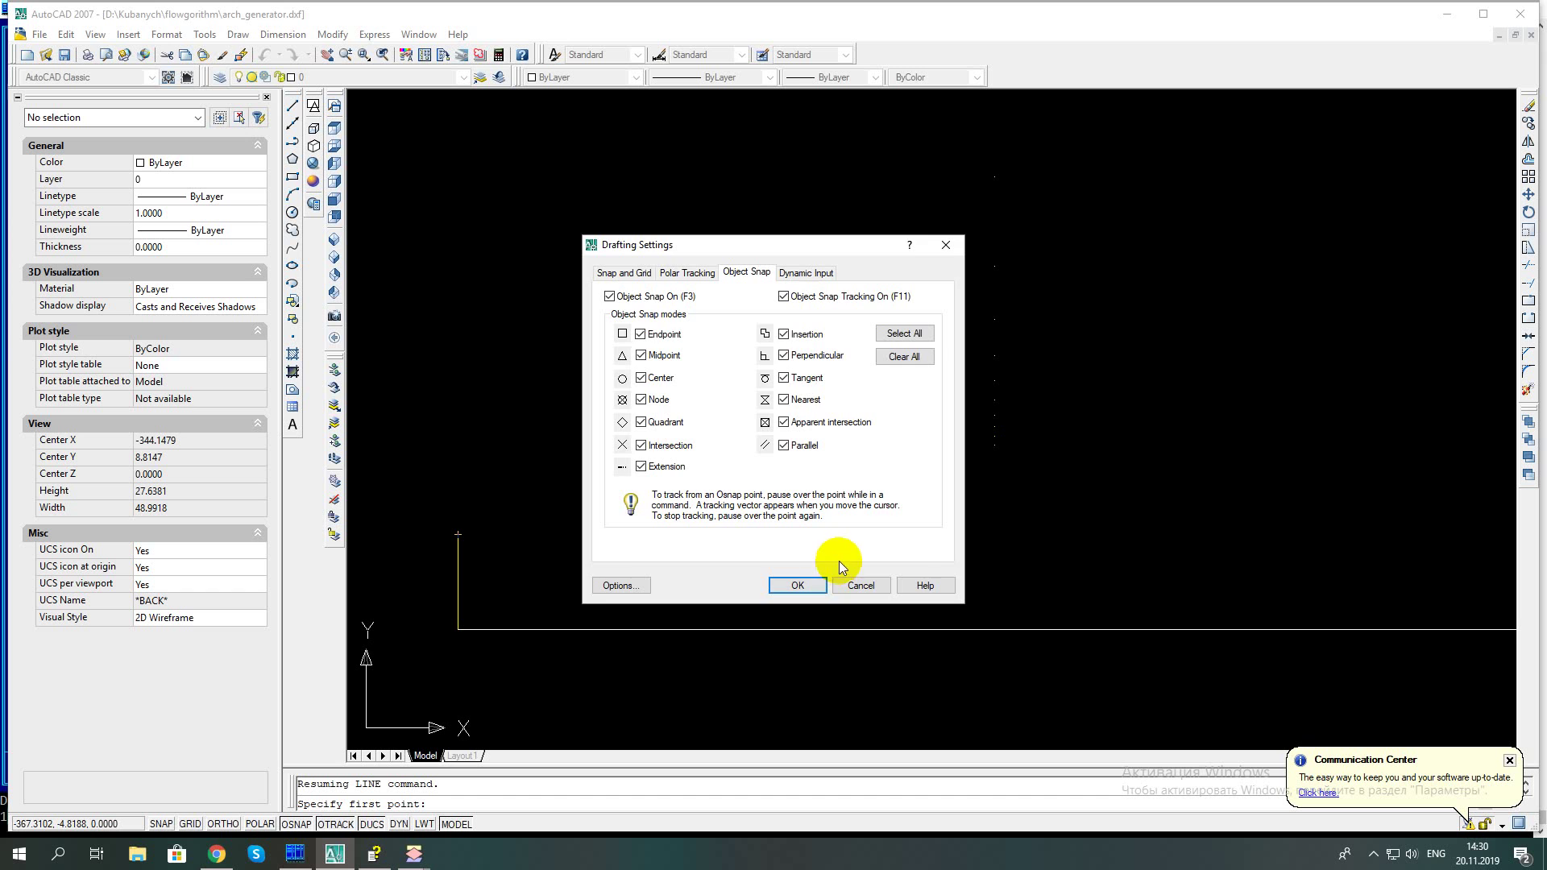
{"action": "left_click", "coordinate": [797, 586]}
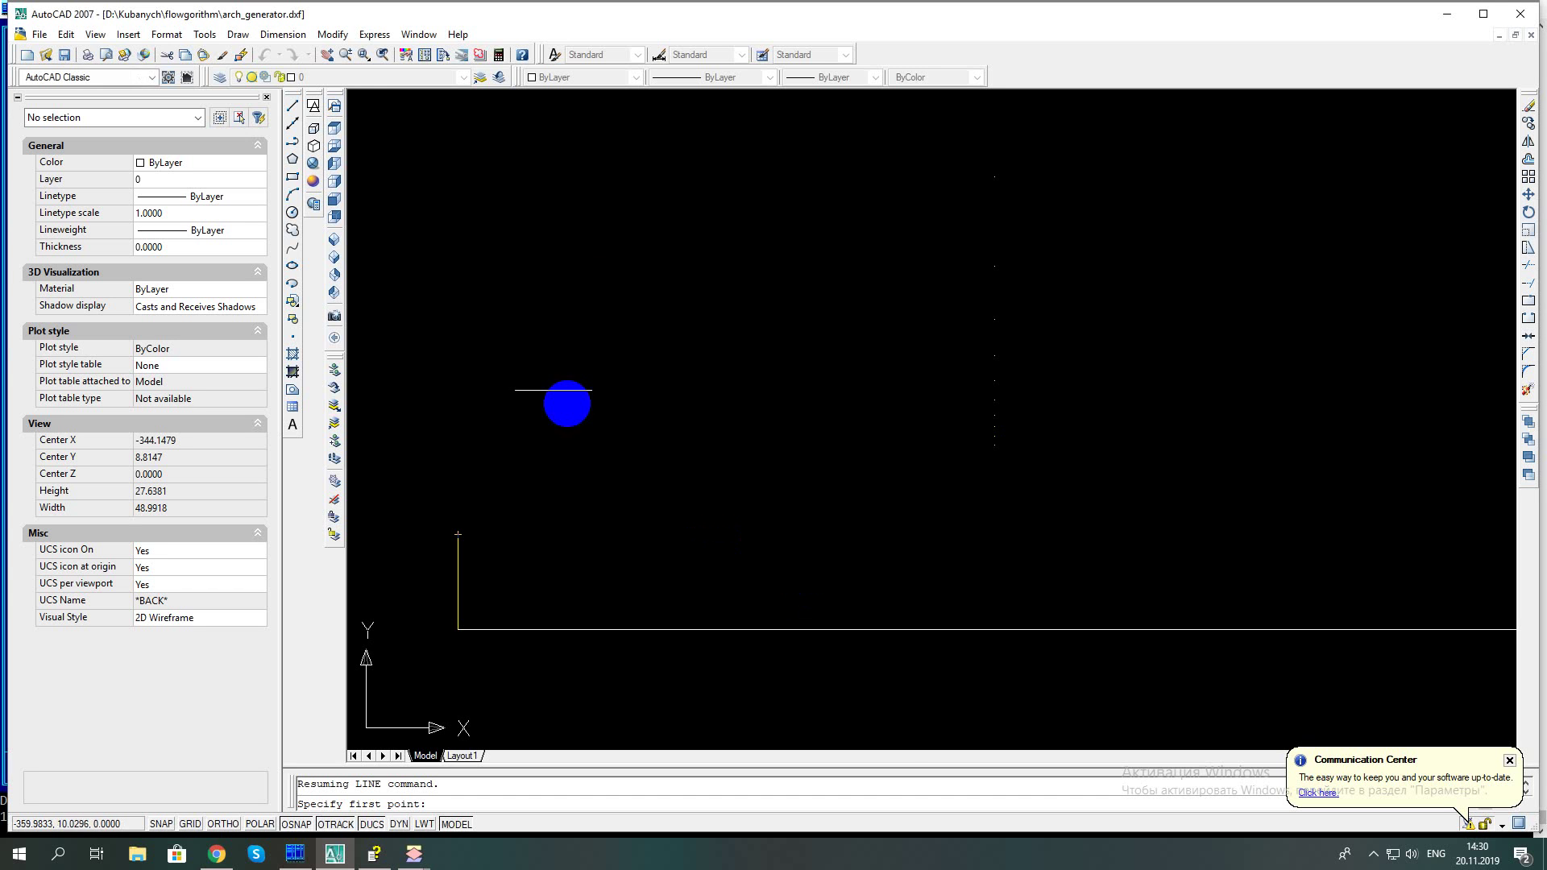
{"action": "left_click", "coordinate": [292, 105]}
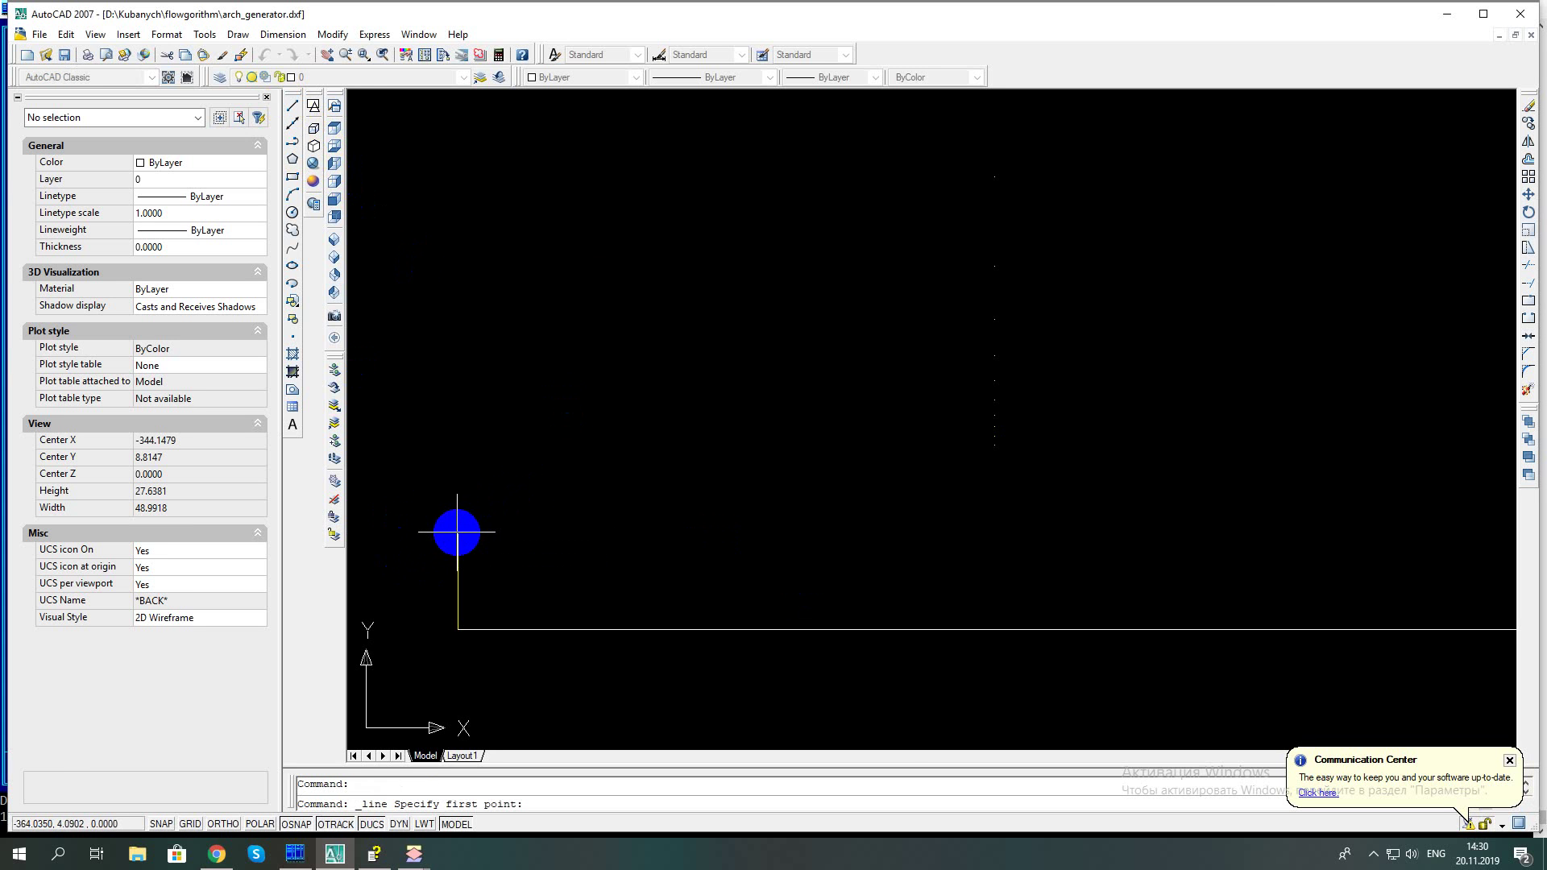
Orbit the column grid into a 3D view and zoom in on it
{"action": "scroll", "coordinate": [574, 468], "scroll_direction": "down", "scroll_amount": 5}
{"action": "middle_click_drag", "start_coordinate": [573, 469], "coordinate": [705, 582], "text": "shift"}
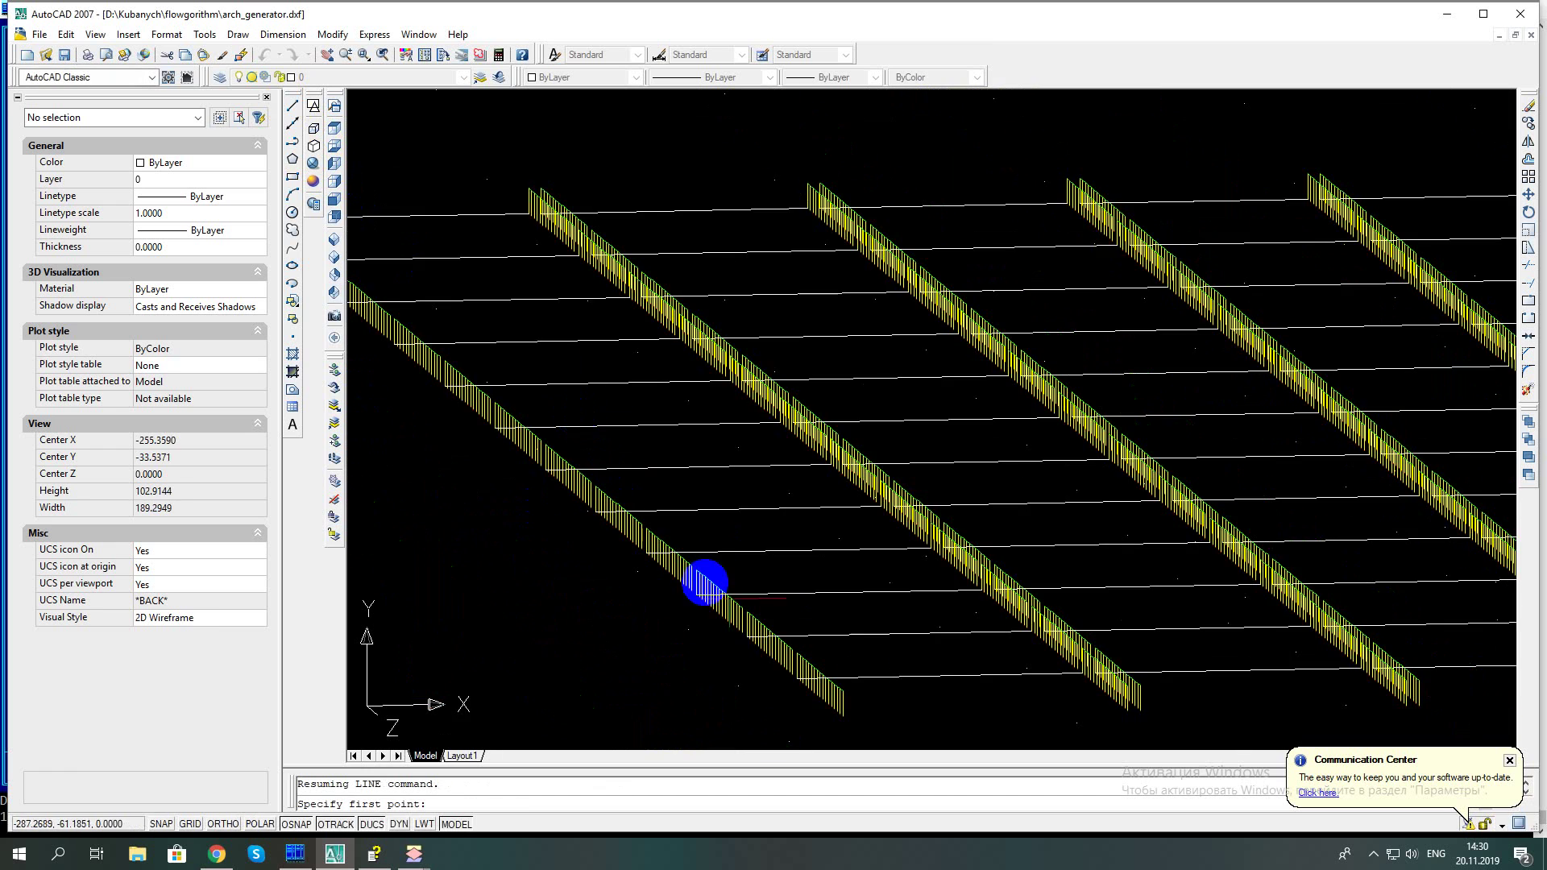
{"action": "scroll", "coordinate": [946, 711], "scroll_direction": "up", "scroll_amount": 2}
{"action": "scroll", "coordinate": [915, 700], "scroll_direction": "up", "scroll_amount": 2}
{"action": "scroll", "coordinate": [787, 500], "scroll_direction": "up", "scroll_amount": 2}
{"action": "scroll", "coordinate": [817, 508], "scroll_direction": "up", "scroll_amount": 1}
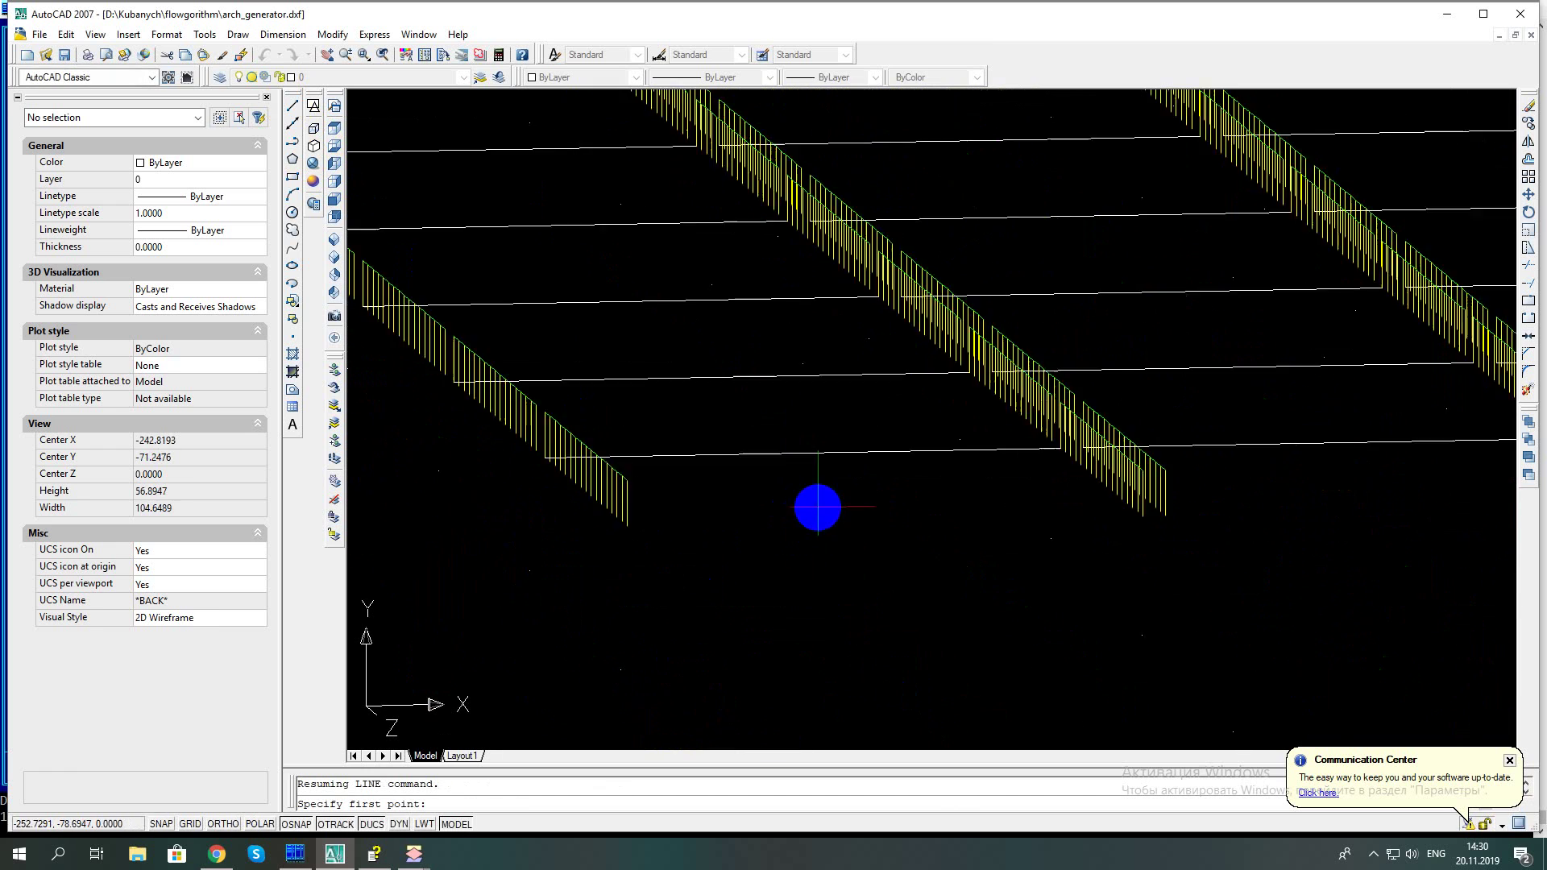
Rotate the grid flat, zoom close to one corner, and cancel a stray line pick
{"action": "mouse_move", "coordinate": [817, 507]}
{"action": "middle_mouse_down", "text": "shift"}
{"action": "mouse_move", "coordinate": [929, 536]}
{"action": "mouse_move", "coordinate": [848, 549]}
{"action": "middle_mouse_up", "text": "shift"}
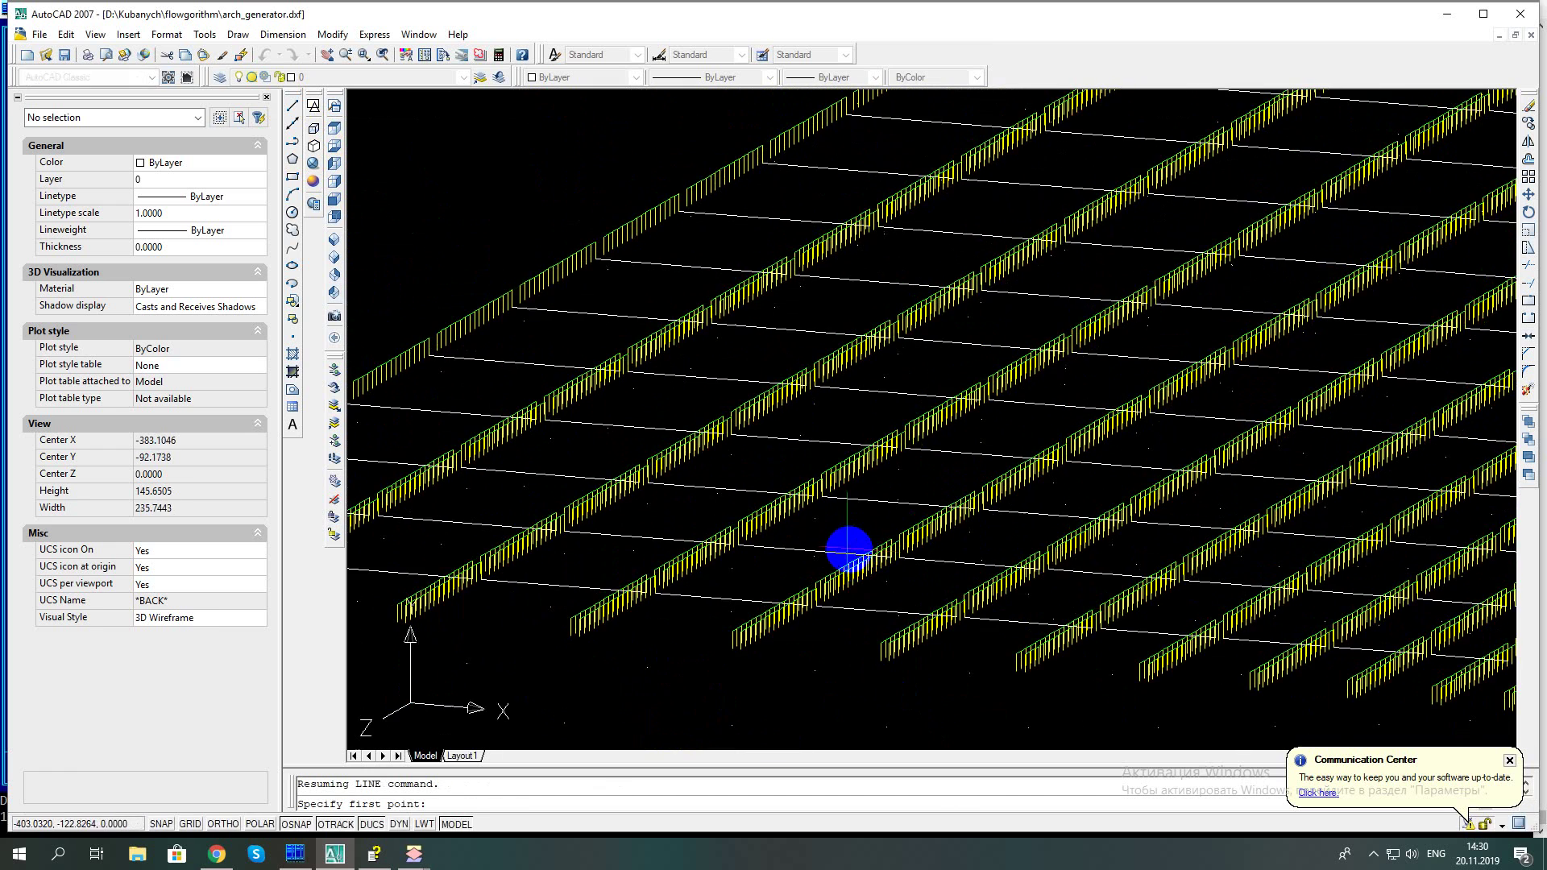
{"action": "scroll", "coordinate": [756, 483], "scroll_direction": "down", "scroll_amount": 5}
{"action": "mouse_move", "coordinate": [1002, 466]}
{"action": "middle_mouse_down", "text": "shift"}
{"action": "mouse_move", "coordinate": [1020, 467]}
{"action": "mouse_move", "coordinate": [709, 528]}
{"action": "mouse_move", "coordinate": [604, 518]}
{"action": "mouse_move", "coordinate": [686, 515]}
{"action": "middle_mouse_up", "text": "shift"}
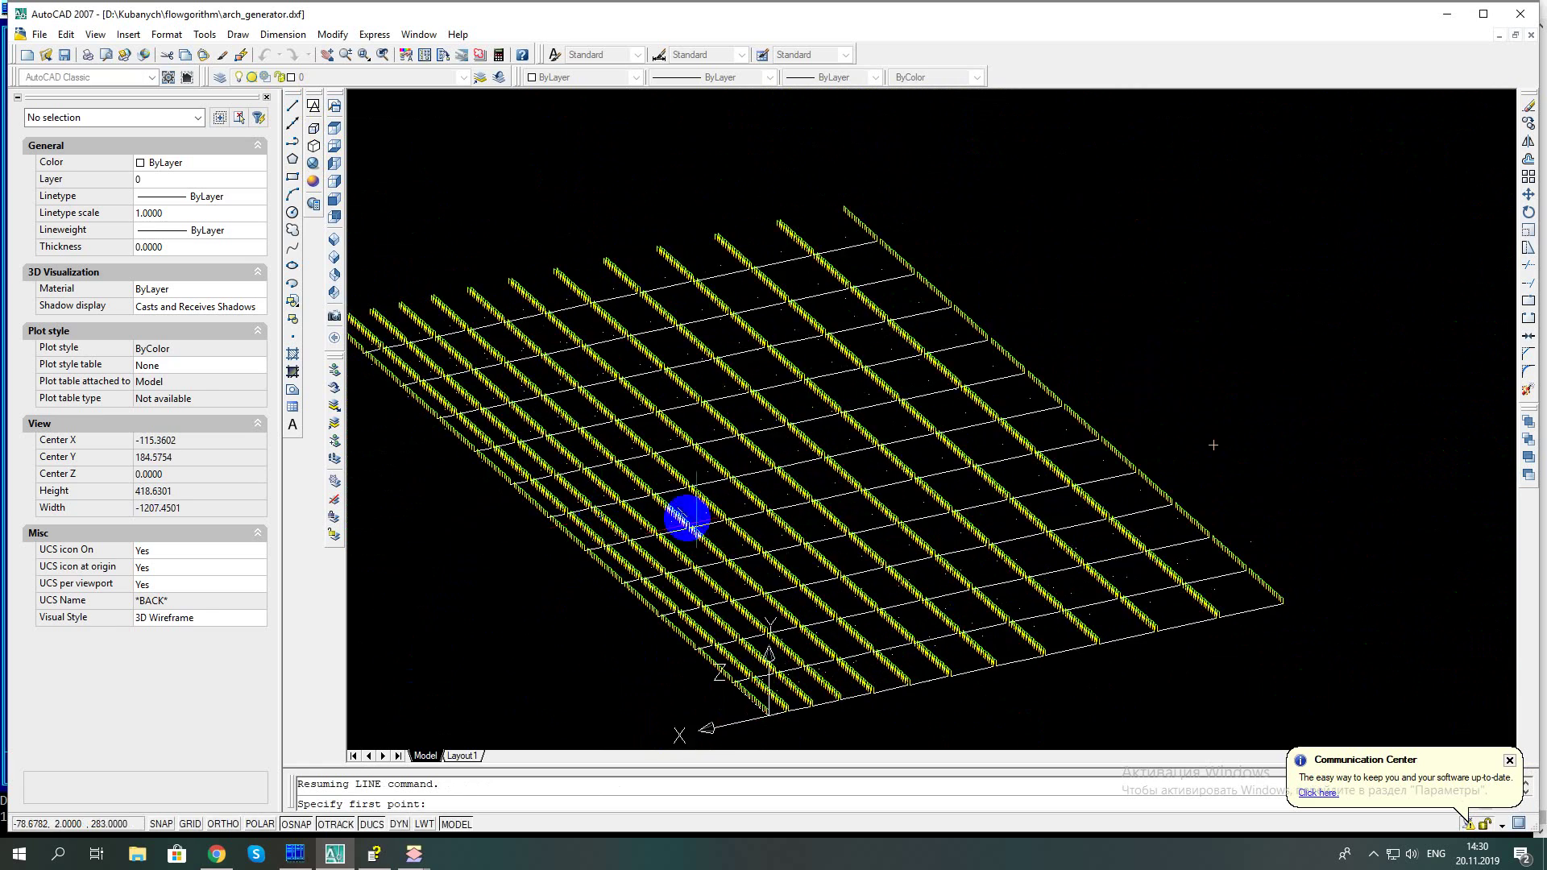
{"action": "scroll", "coordinate": [806, 725], "scroll_direction": "up", "scroll_amount": 6}
{"action": "scroll", "coordinate": [725, 661], "scroll_direction": "up", "scroll_amount": 4}
{"action": "scroll", "coordinate": [685, 616], "scroll_direction": "up", "scroll_amount": 3}
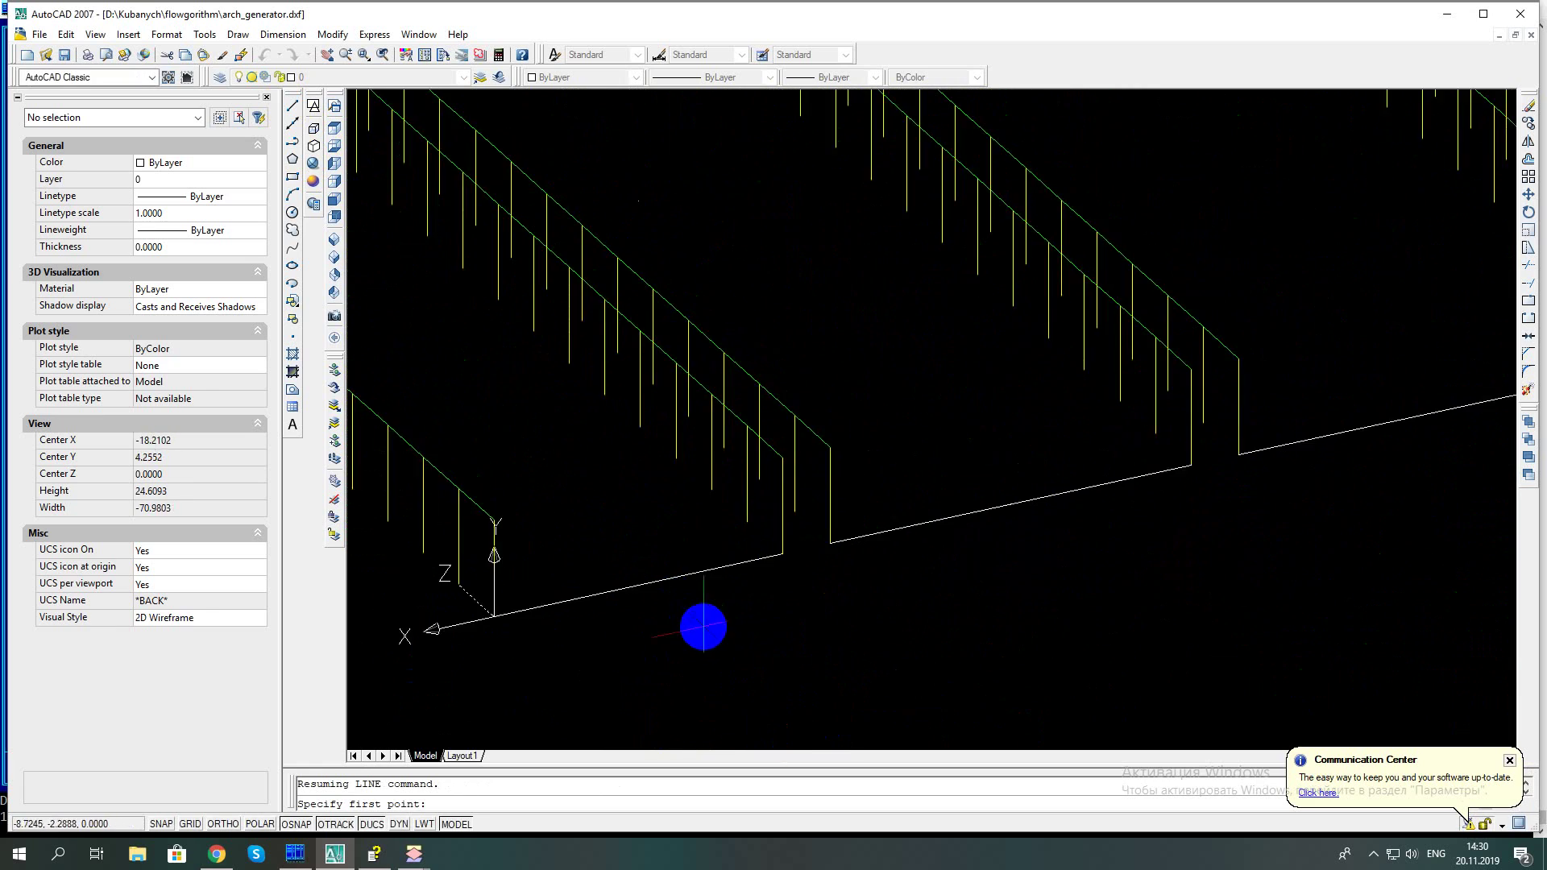
{"action": "left_click", "coordinate": [625, 577]}
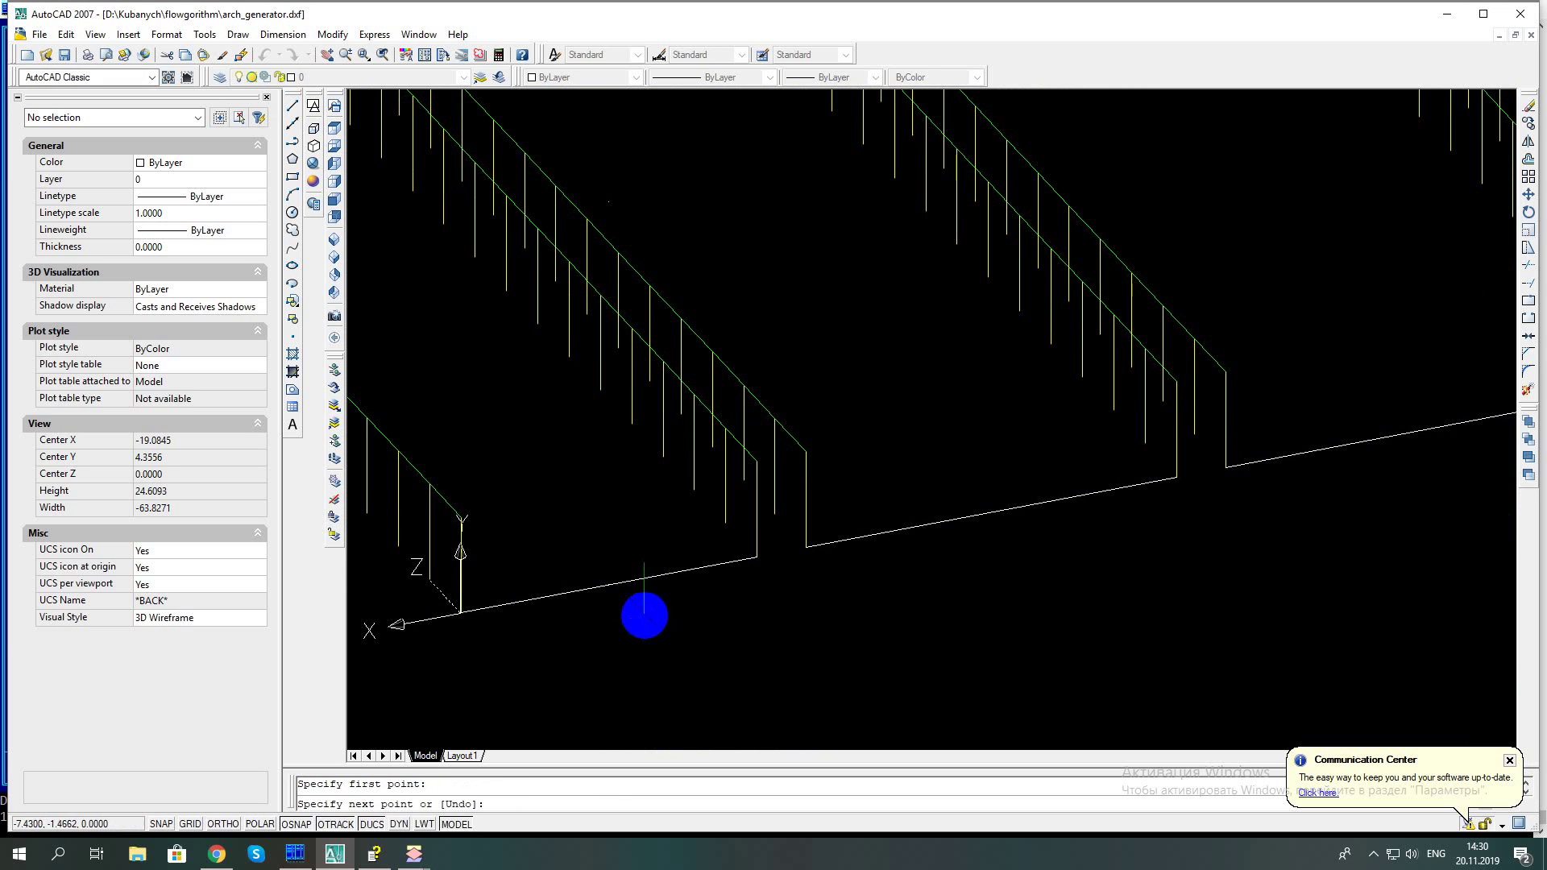
{"action": "key", "text": "Escape"}
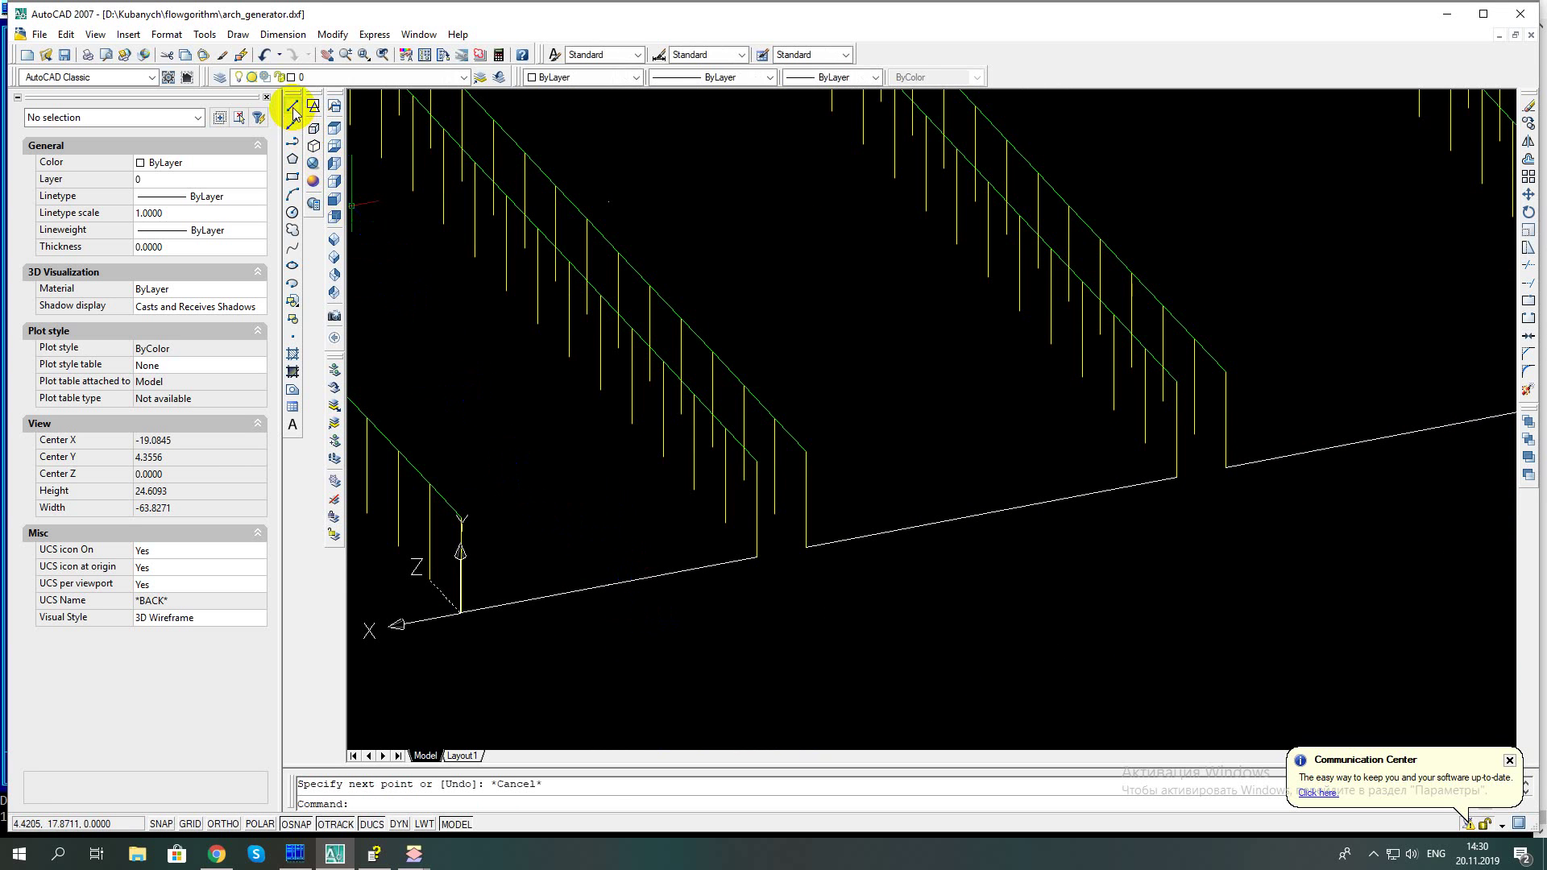
Draw a line between two column tops and inspect a point's properties
{"action": "left_click", "coordinate": [292, 108]}
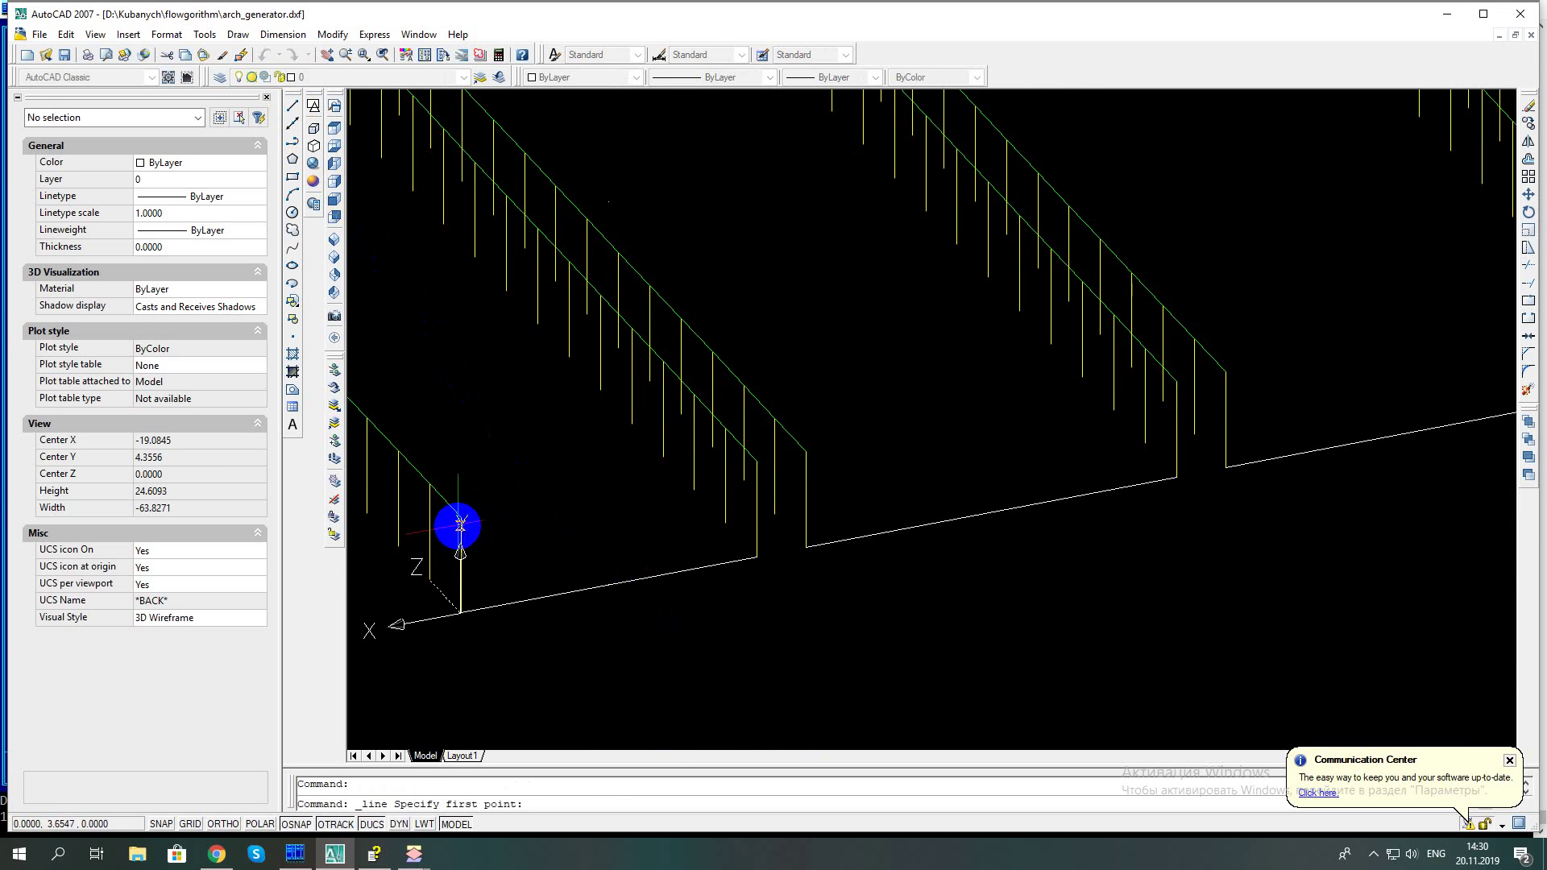
{"action": "left_click", "coordinate": [460, 517]}
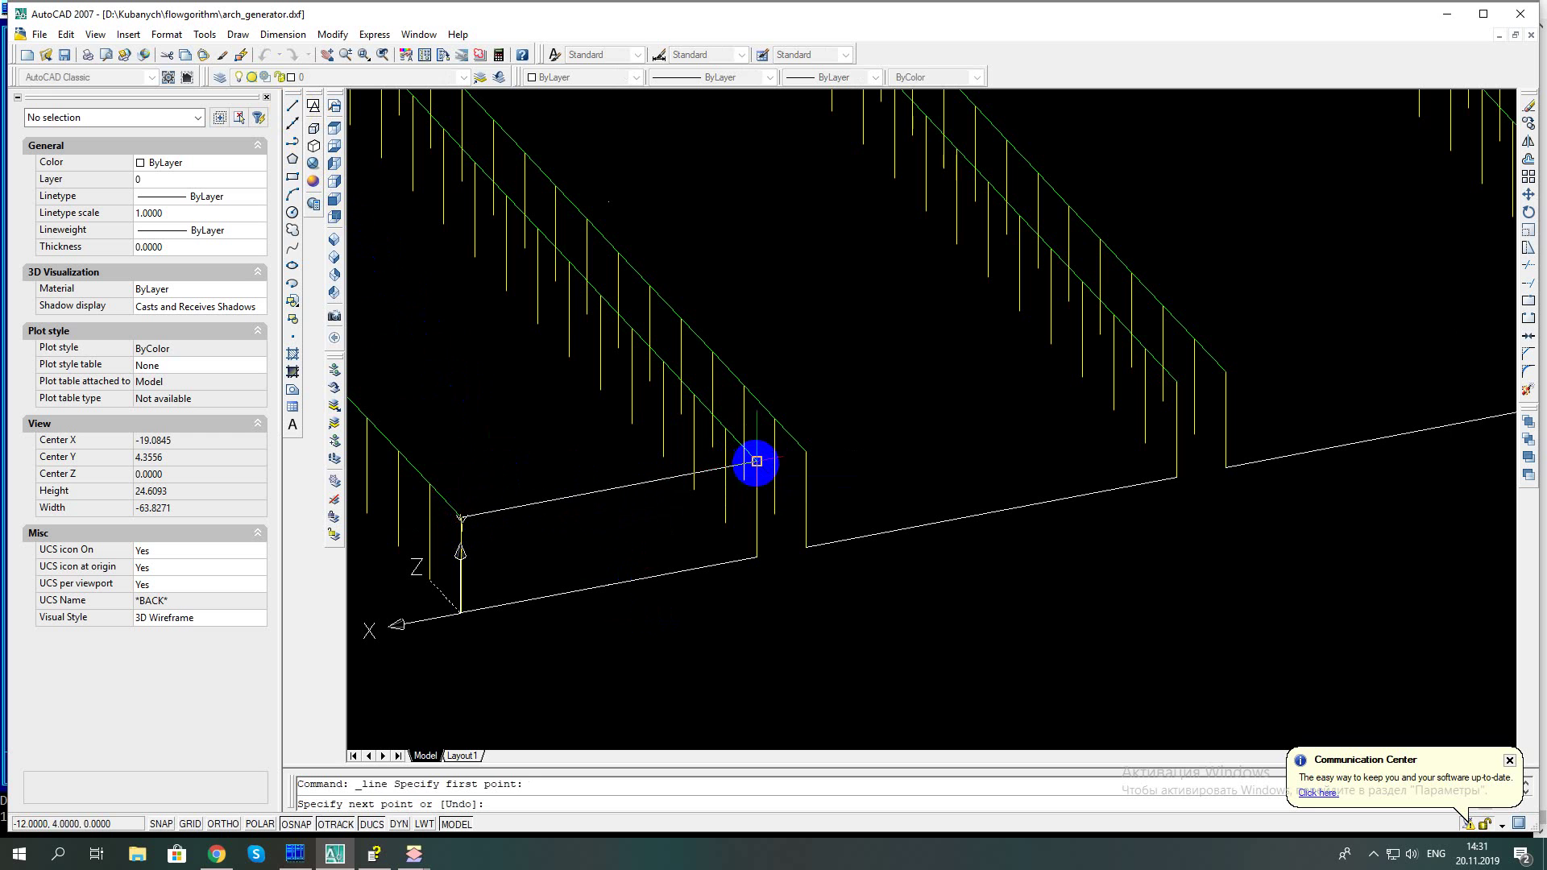
{"action": "left_click", "coordinate": [756, 461]}
{"action": "key", "text": "Escape"}
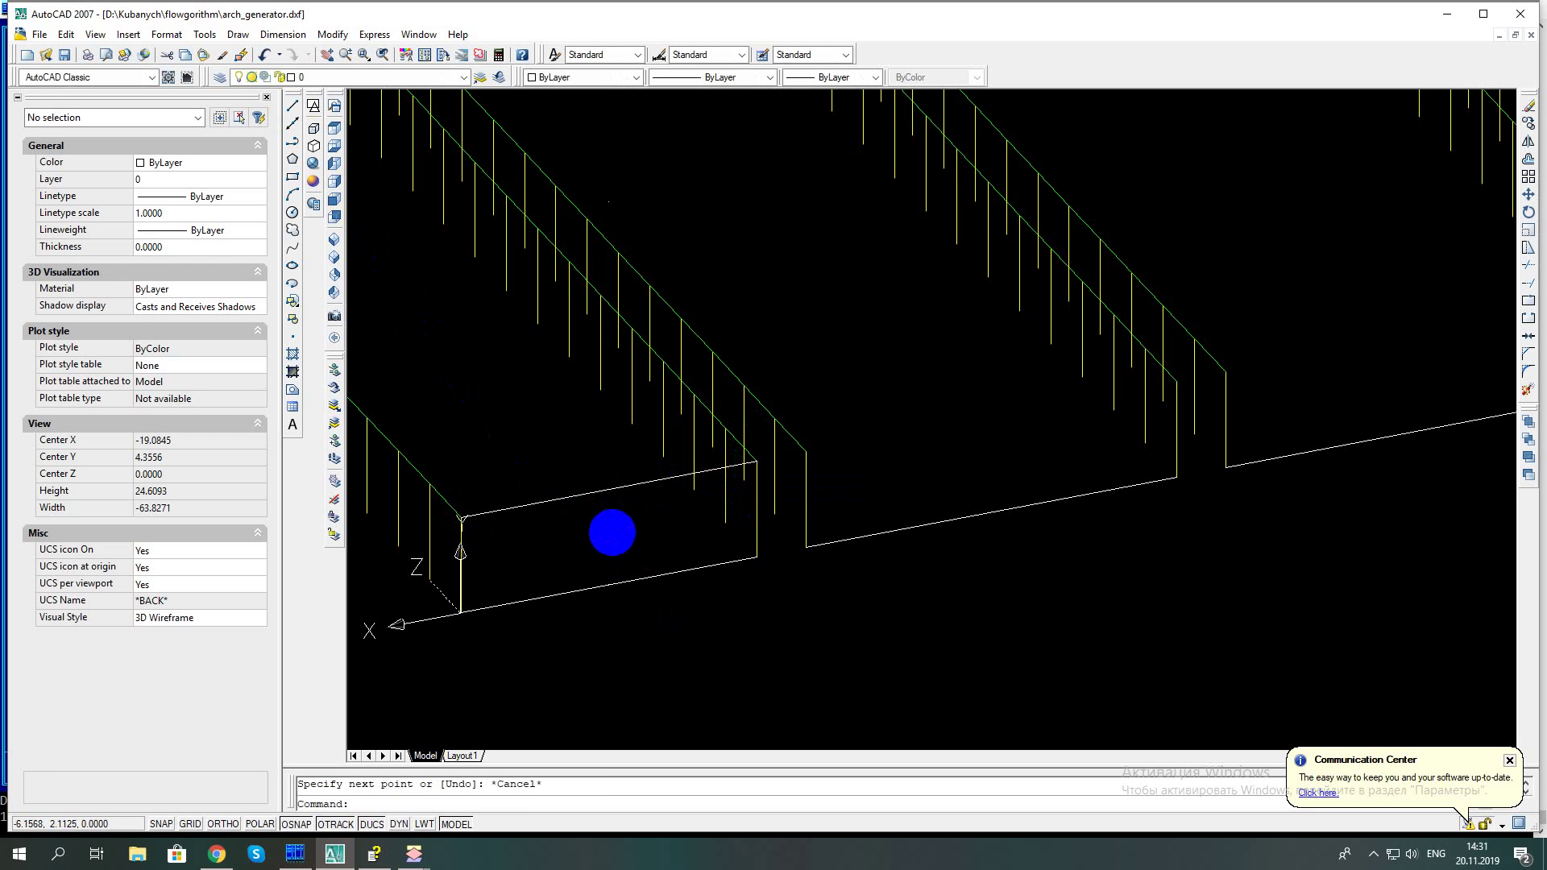
{"action": "left_click", "coordinate": [630, 609]}
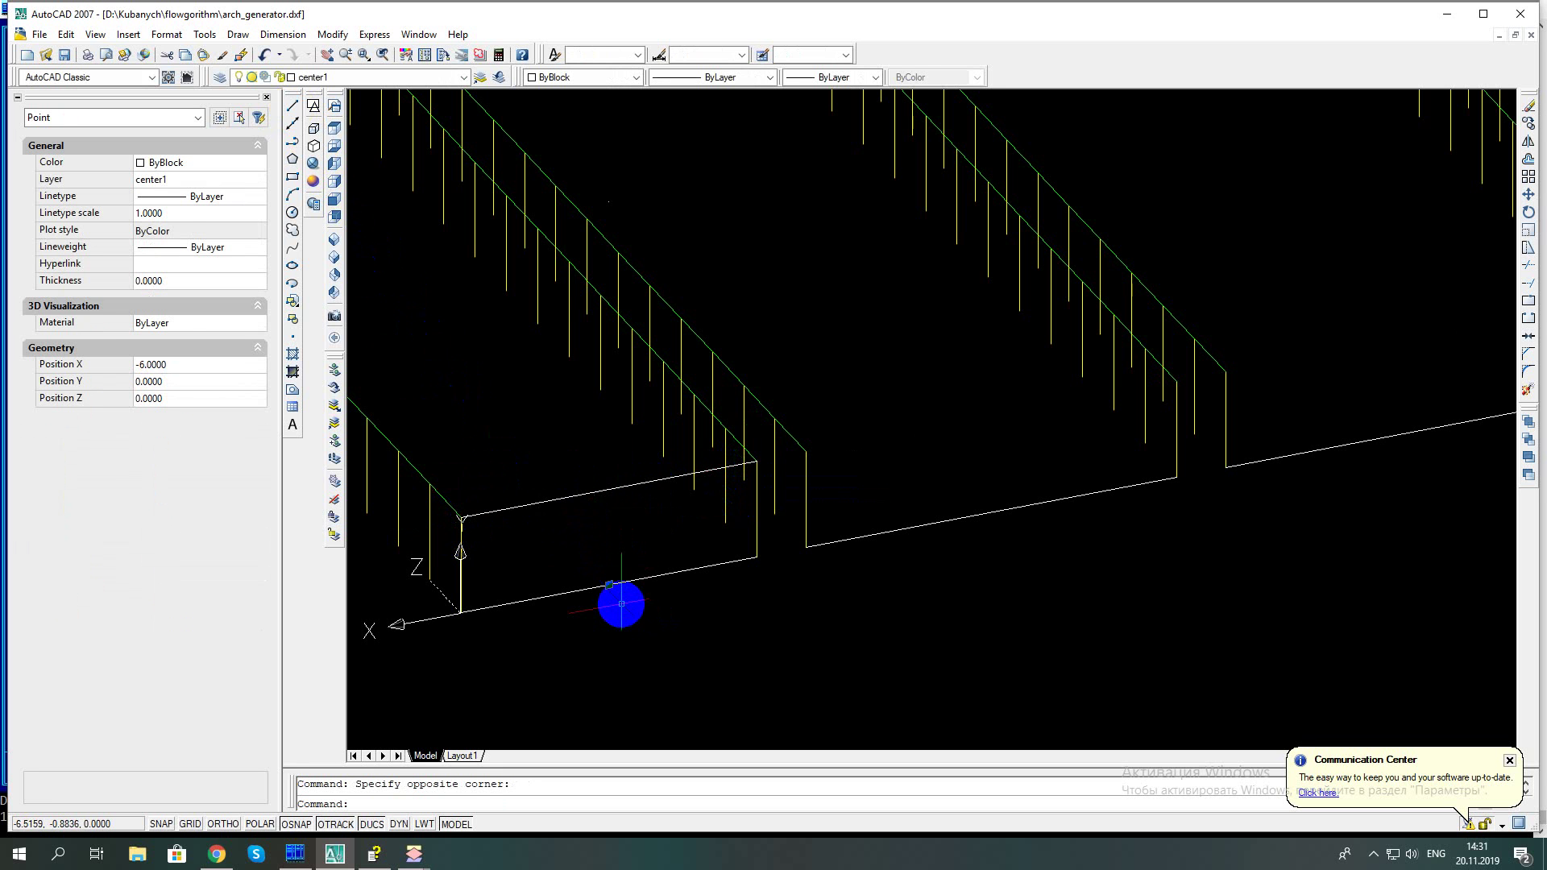
{"action": "key", "text": "Escape"}
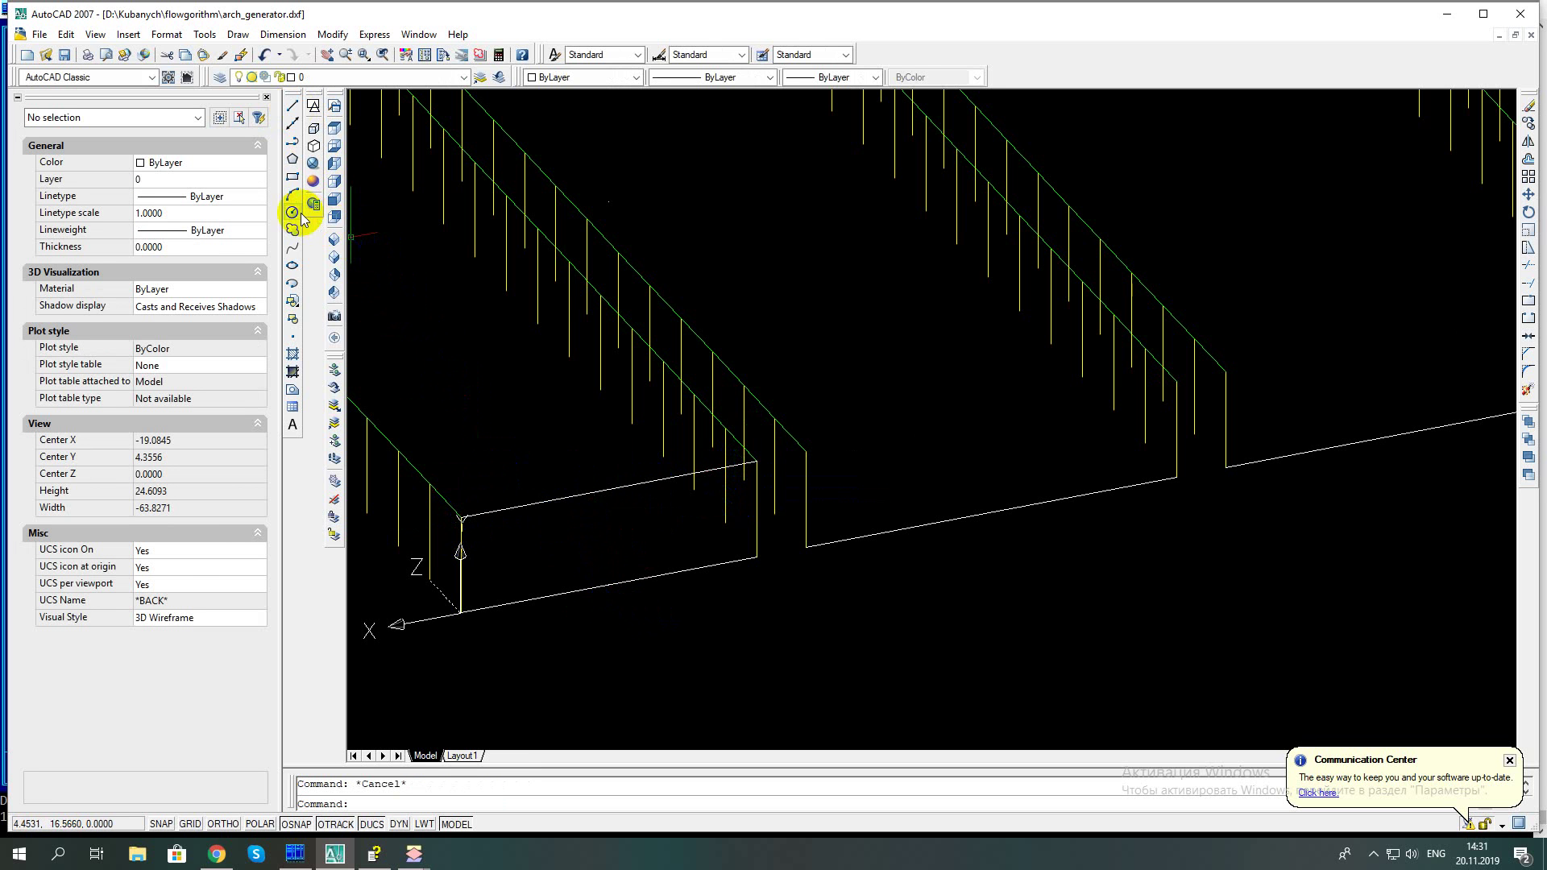
Draw a circle centred on the line's midpoint, reaching a column top
{"action": "left_click", "coordinate": [292, 214]}
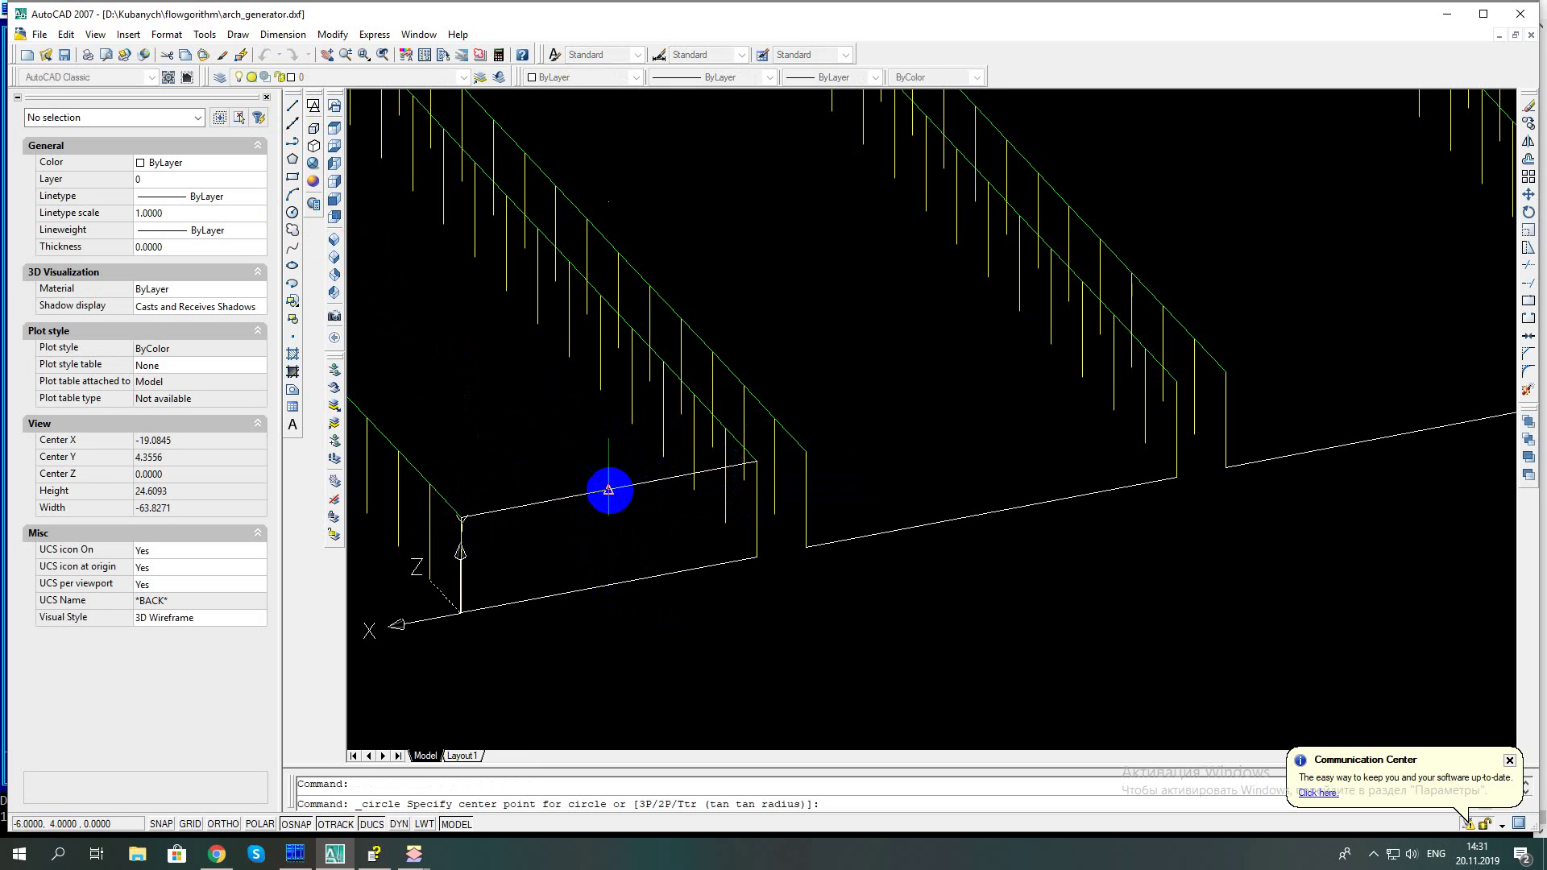
{"action": "left_click", "coordinate": [608, 487]}
{"action": "left_click", "coordinate": [457, 518]}
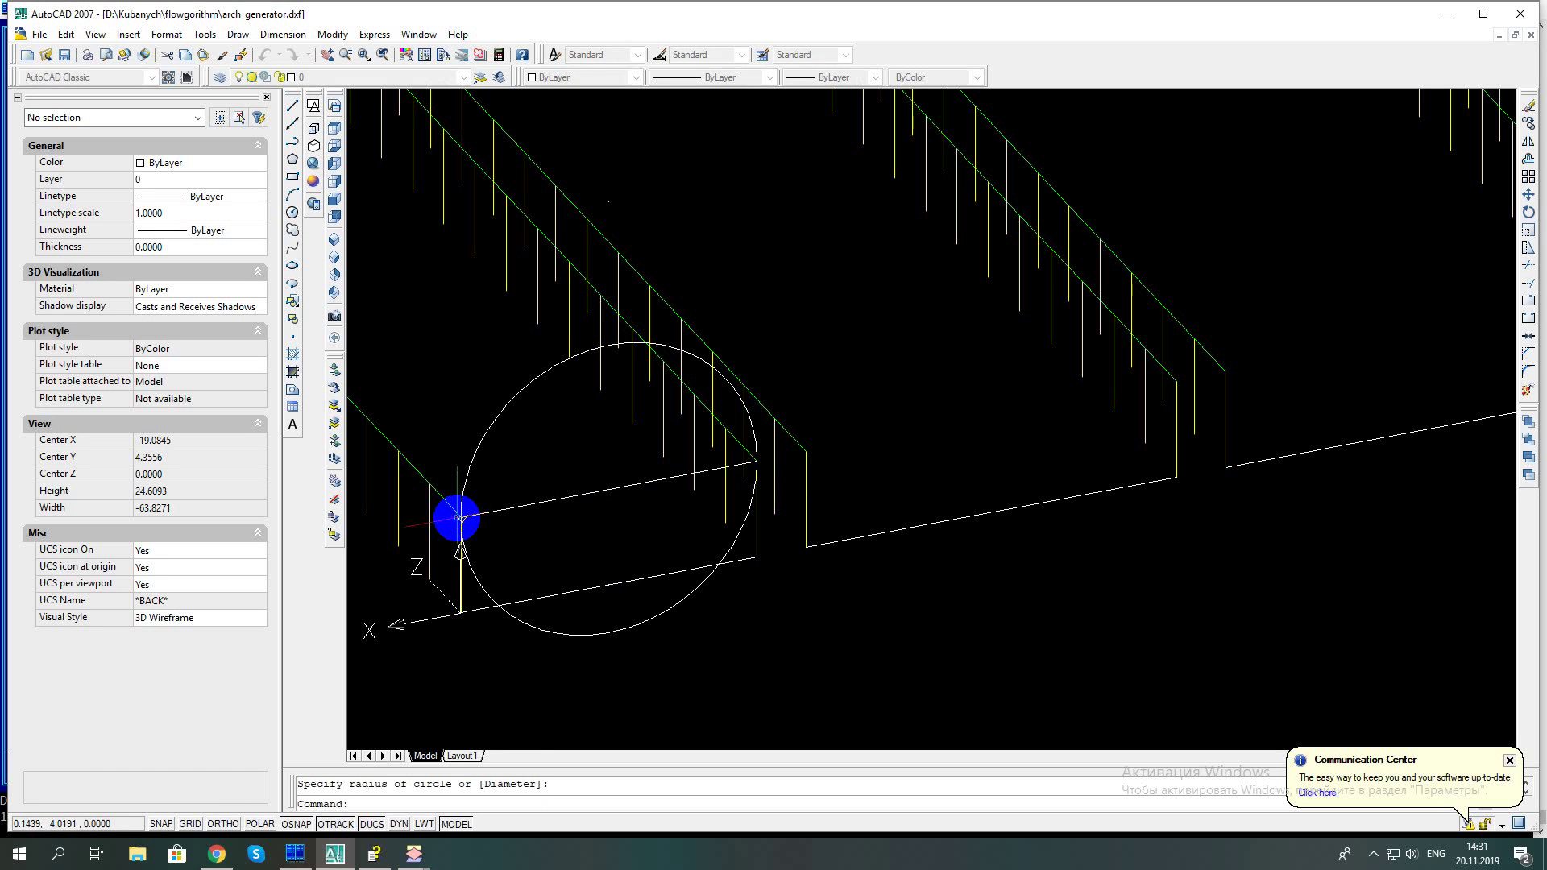
Orbit to check the top1 point at -6, 16, then close the drawing
{"action": "mouse_move", "coordinate": [554, 490]}
{"action": "middle_mouse_down", "text": "shift"}
{"action": "mouse_move", "coordinate": [518, 510]}
{"action": "mouse_move", "coordinate": [528, 493]}
{"action": "middle_mouse_up", "text": "shift"}
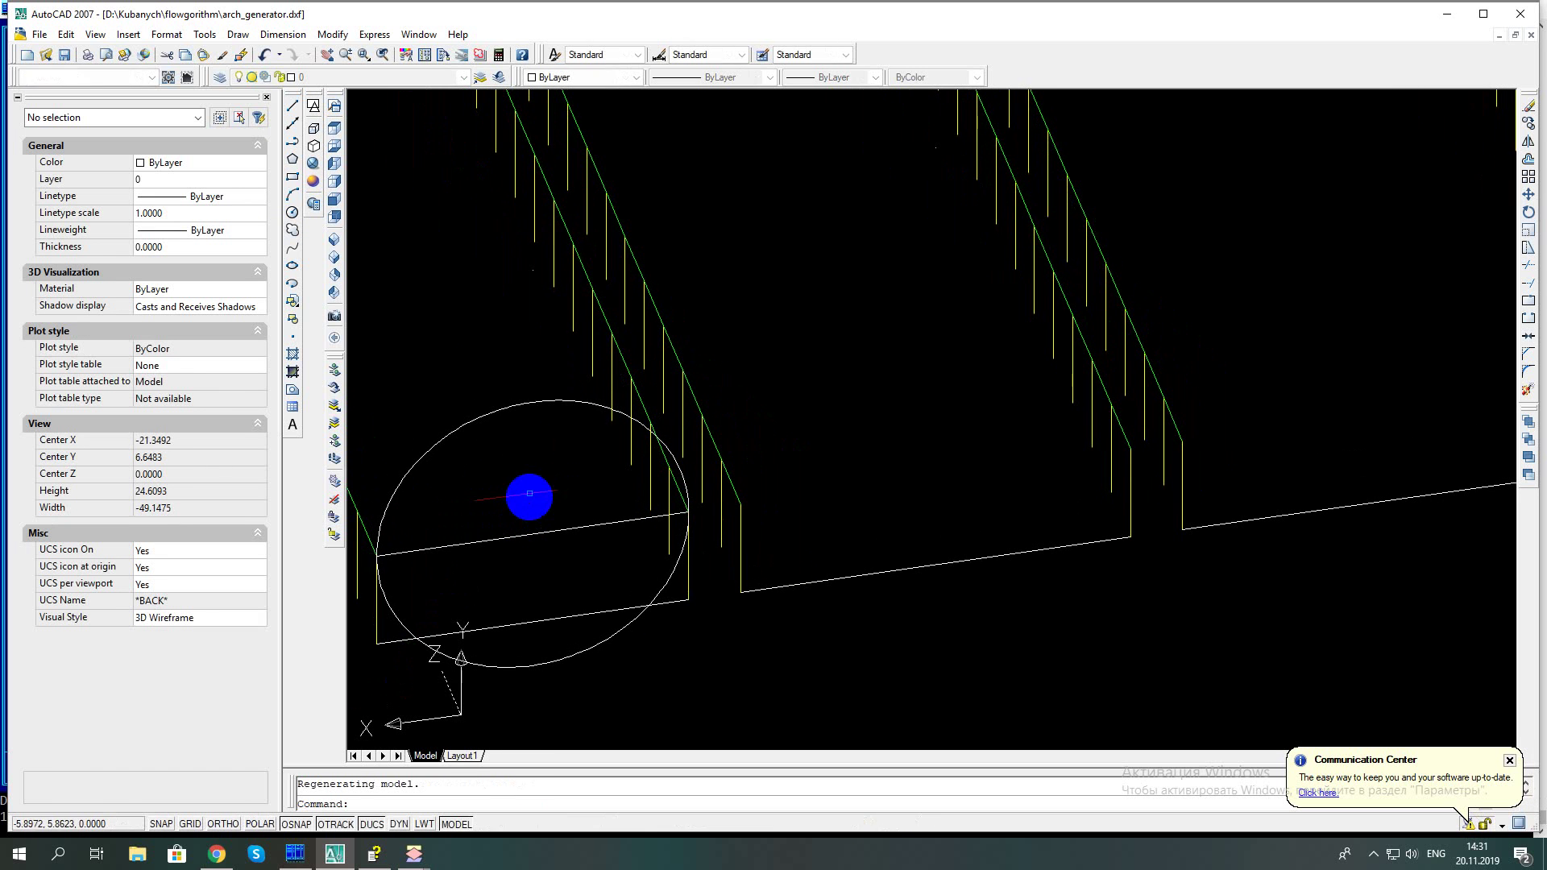
{"action": "left_click", "coordinate": [503, 262]}
{"action": "left_click", "coordinate": [542, 288]}
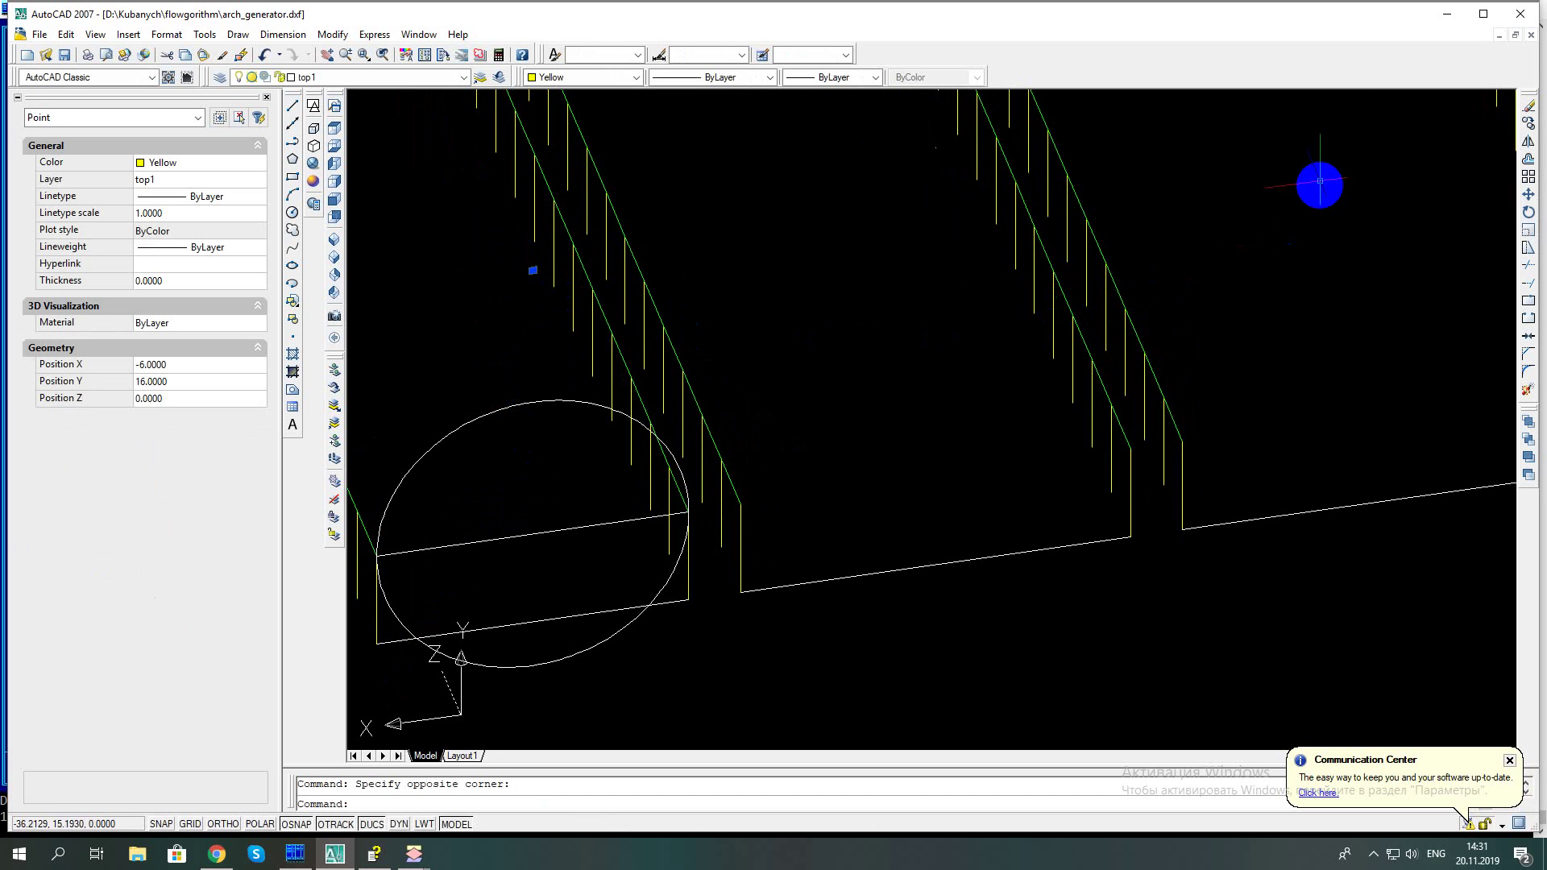
{"action": "left_click", "coordinate": [1531, 36]}
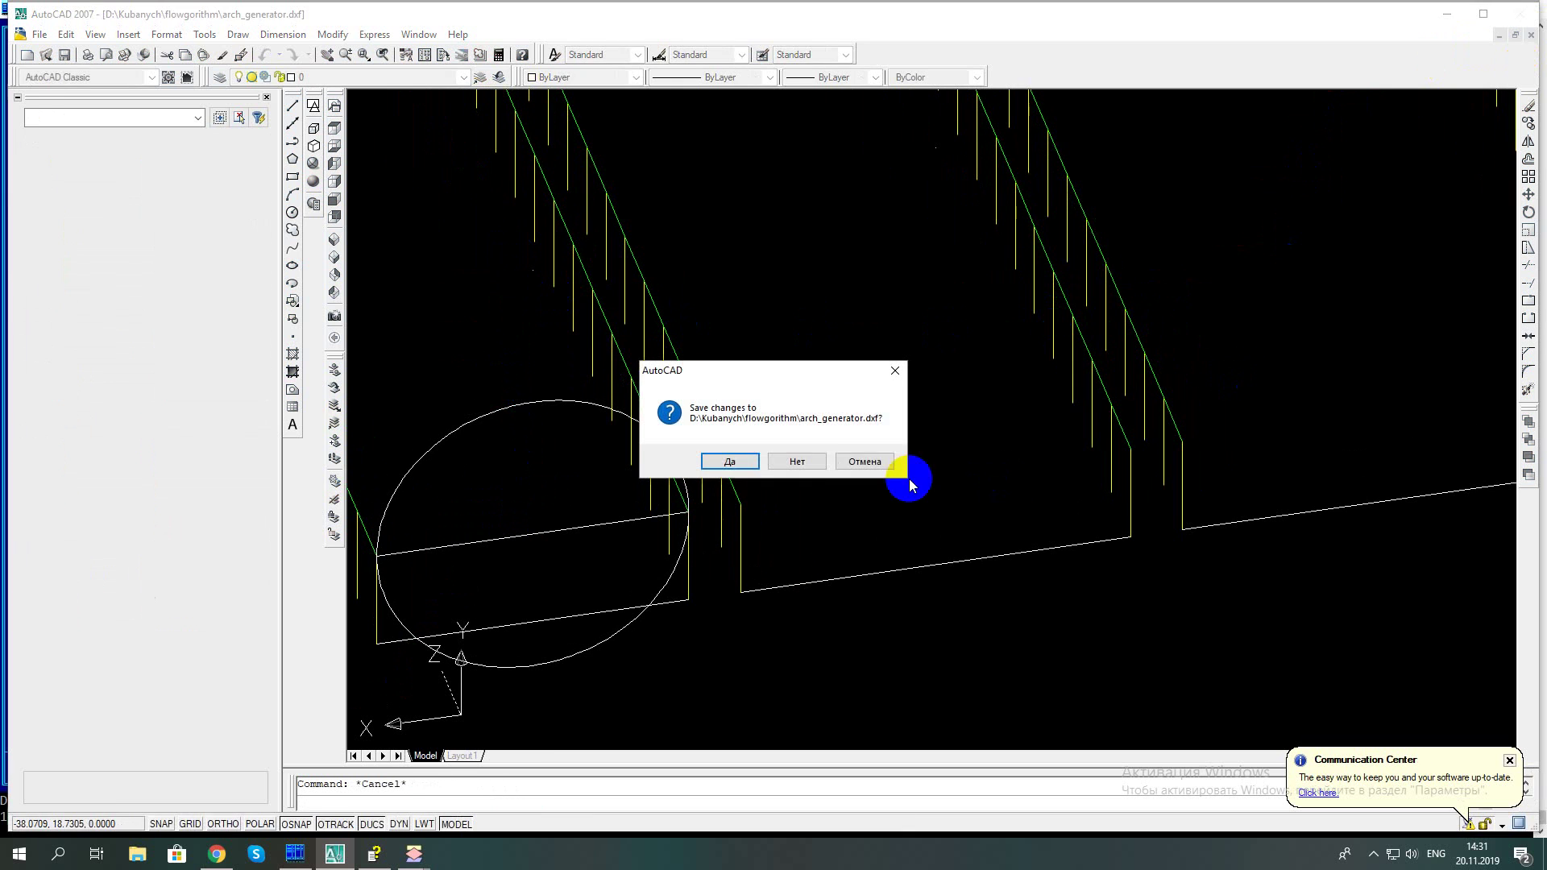
Discard the drawing changes and return to the arch_generator002 flowchart in Flowgorithm
{"action": "left_click", "coordinate": [802, 460]}
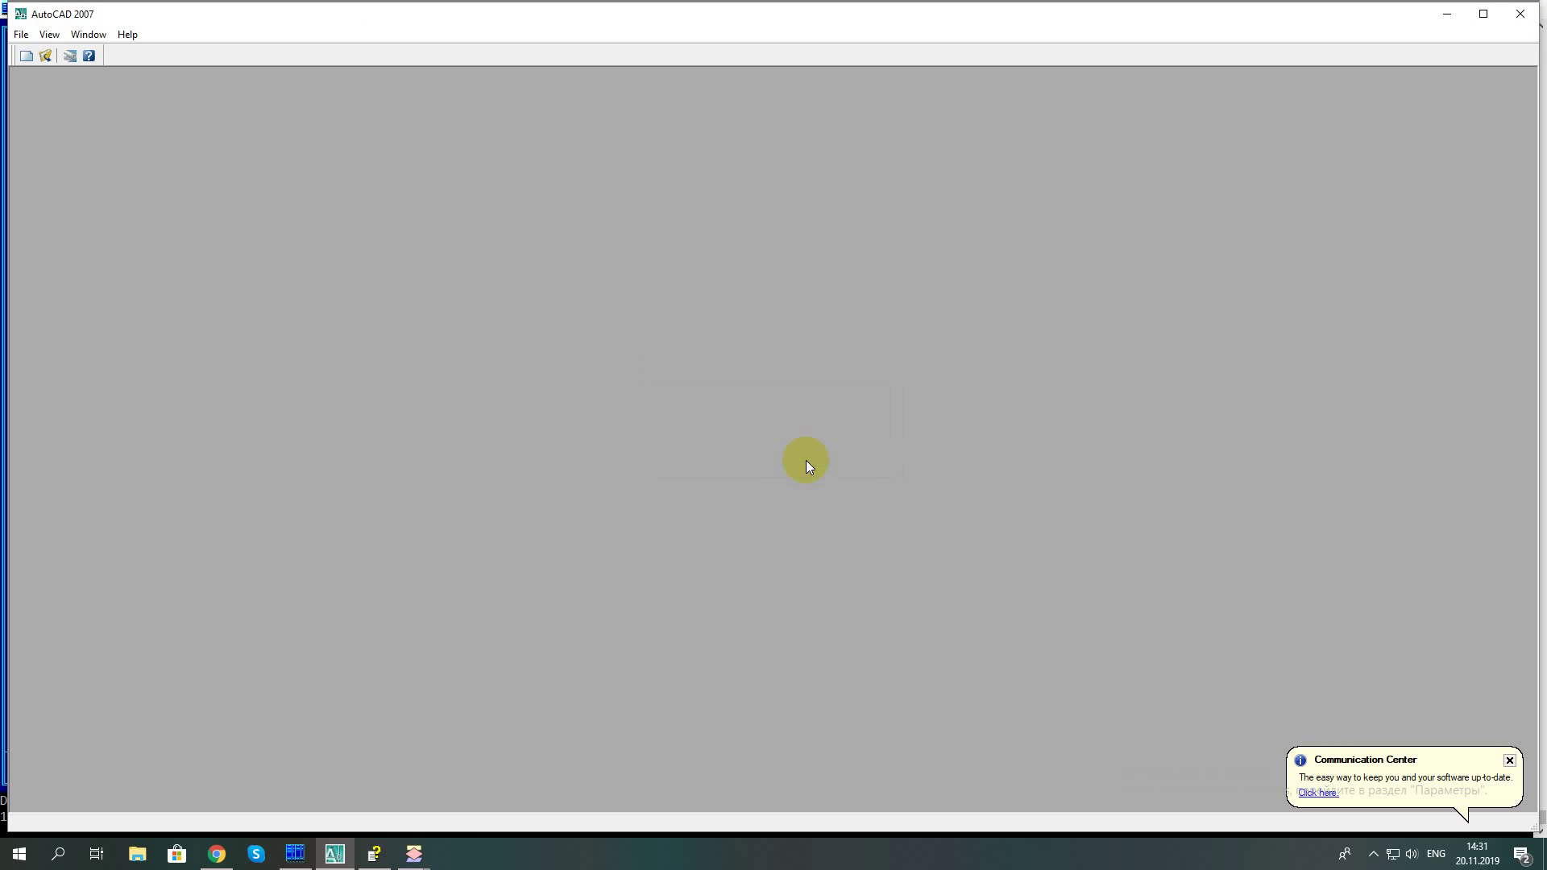
{"action": "left_click", "coordinate": [374, 853]}
{"action": "mouse_move", "coordinate": [414, 853]}
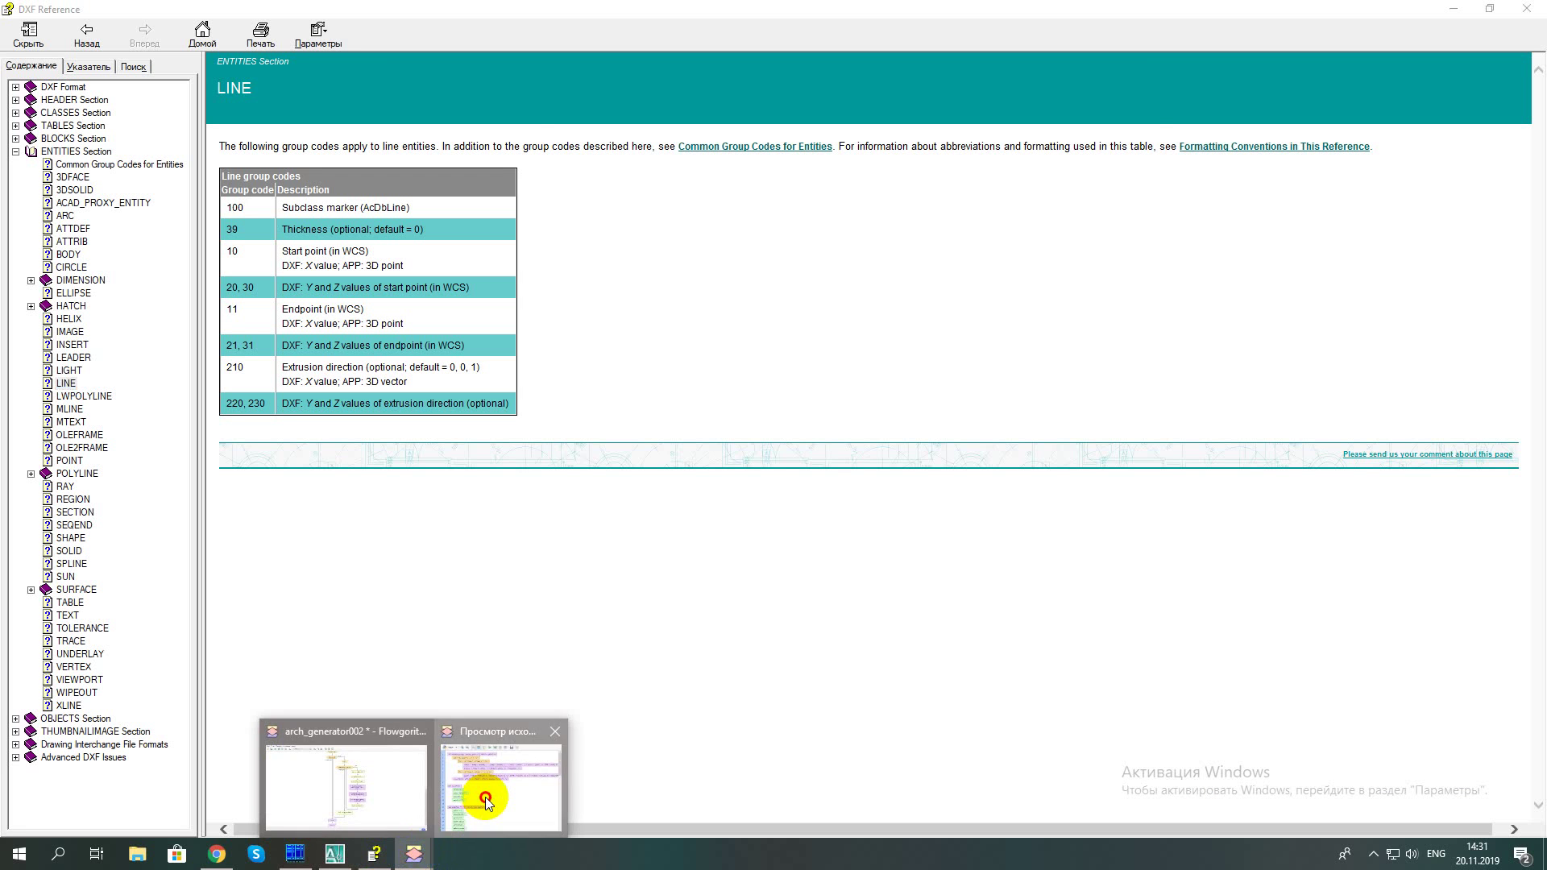
{"action": "left_click", "coordinate": [485, 793]}
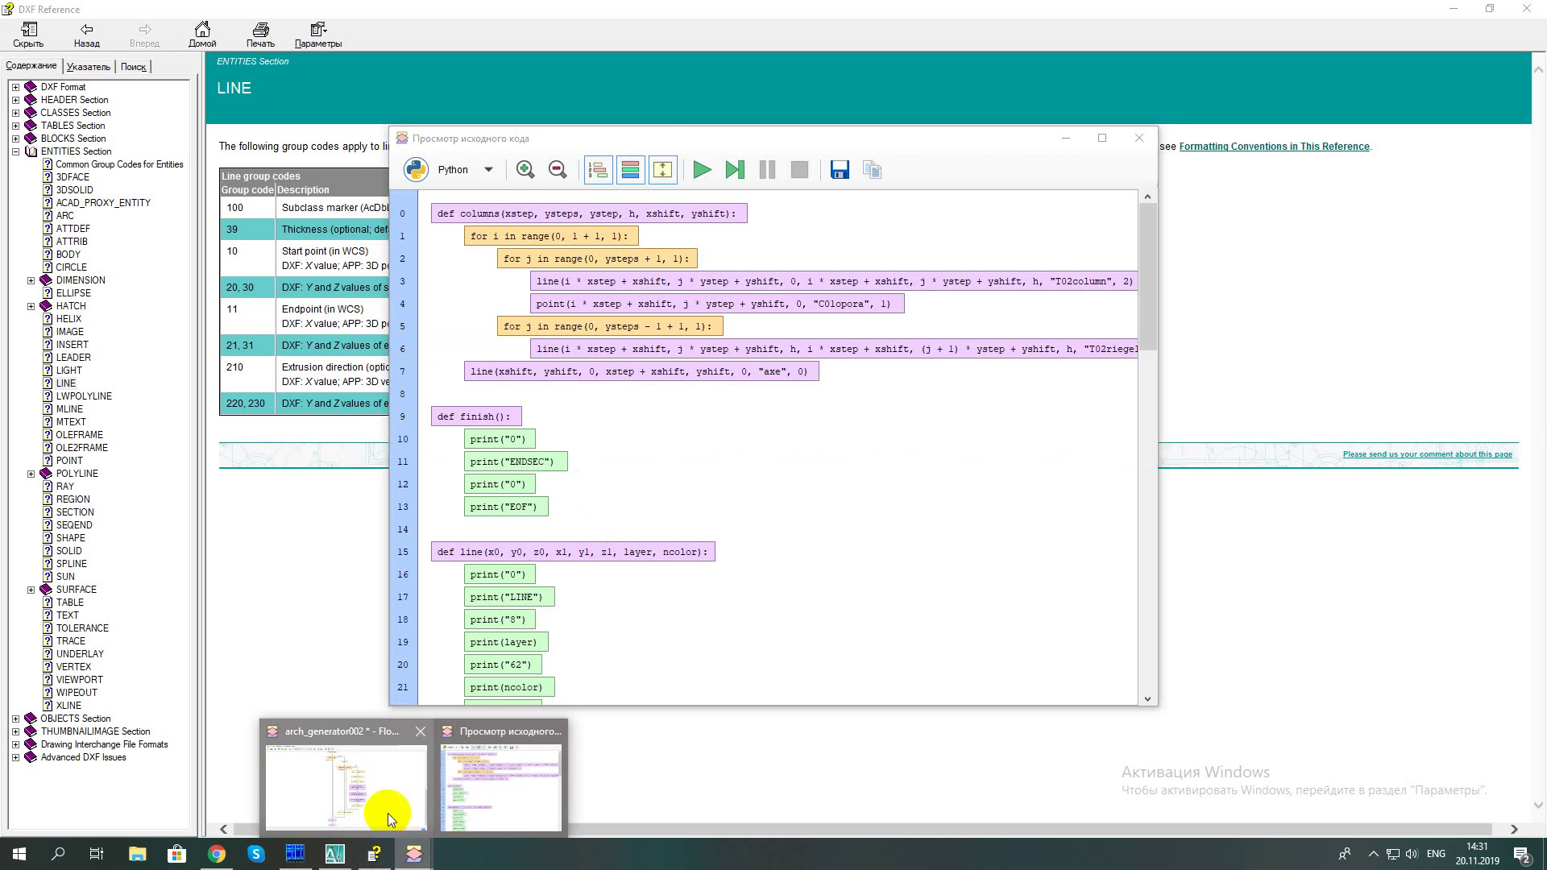
{"action": "left_click", "coordinate": [389, 814]}
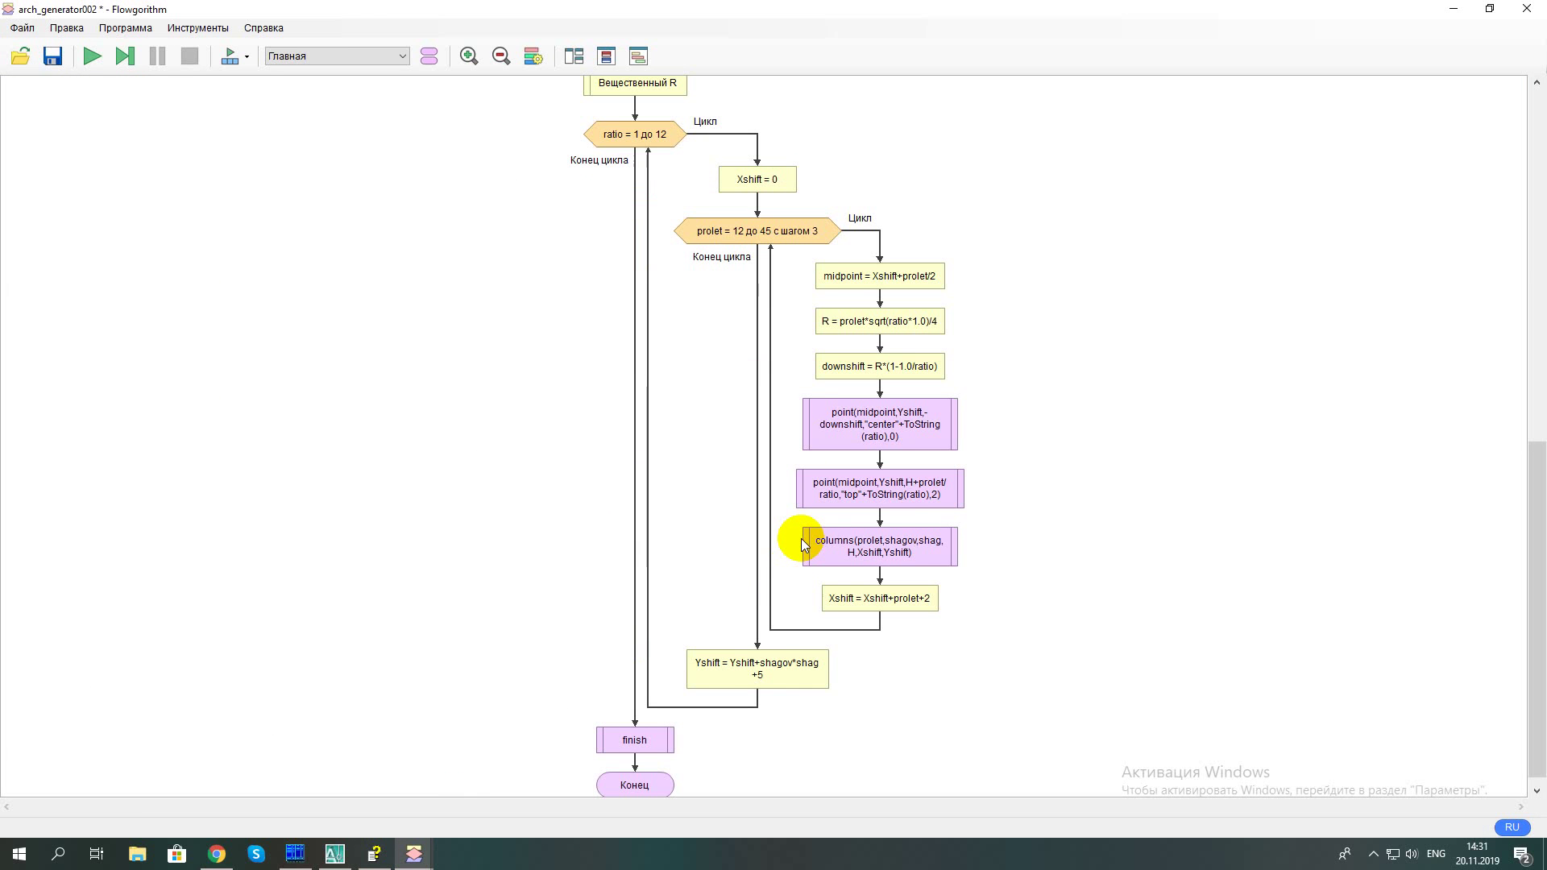
Change the top point call's height to H+prolet/ratio/2 and save the flowchart
{"action": "double_click", "coordinate": [846, 494]}
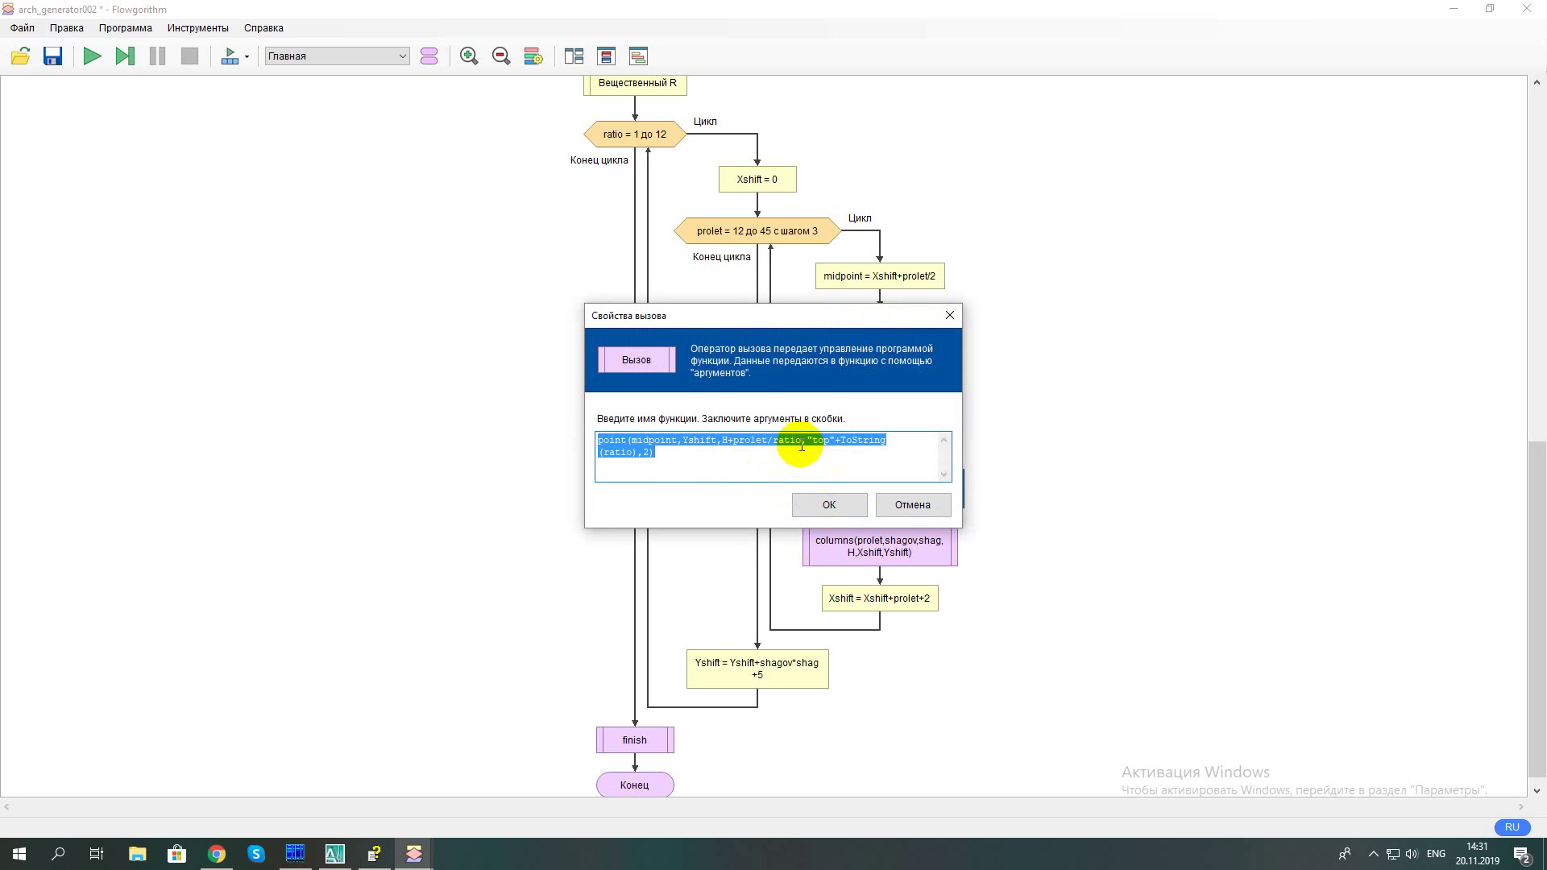
{"action": "left_click", "coordinate": [798, 443]}
{"action": "type", "text": "/2"}
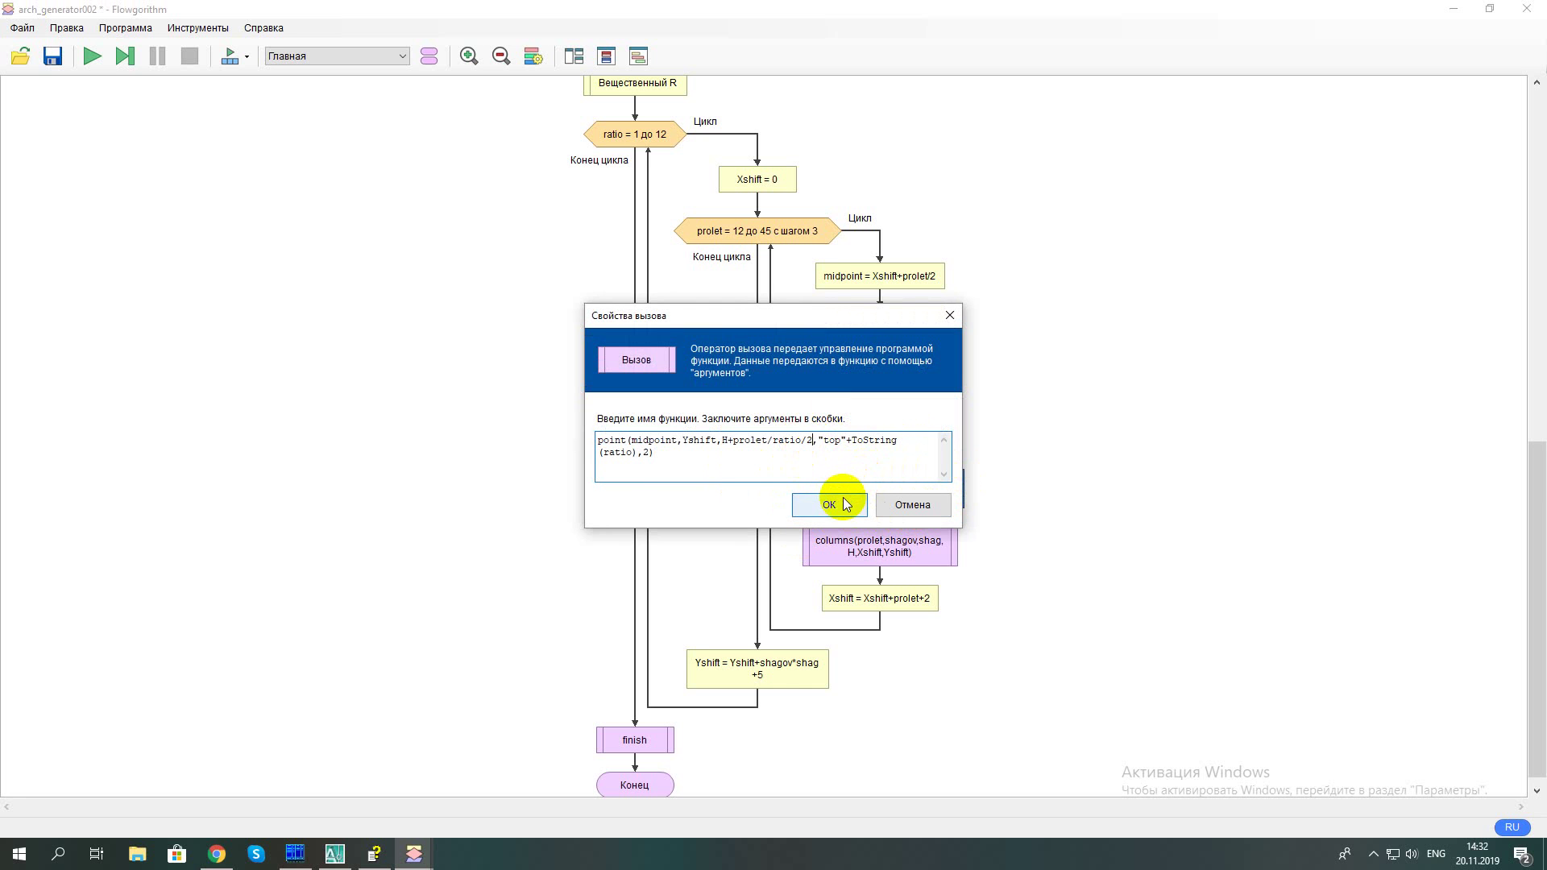
{"action": "left_click", "coordinate": [842, 504]}
{"action": "left_click", "coordinate": [644, 59]}
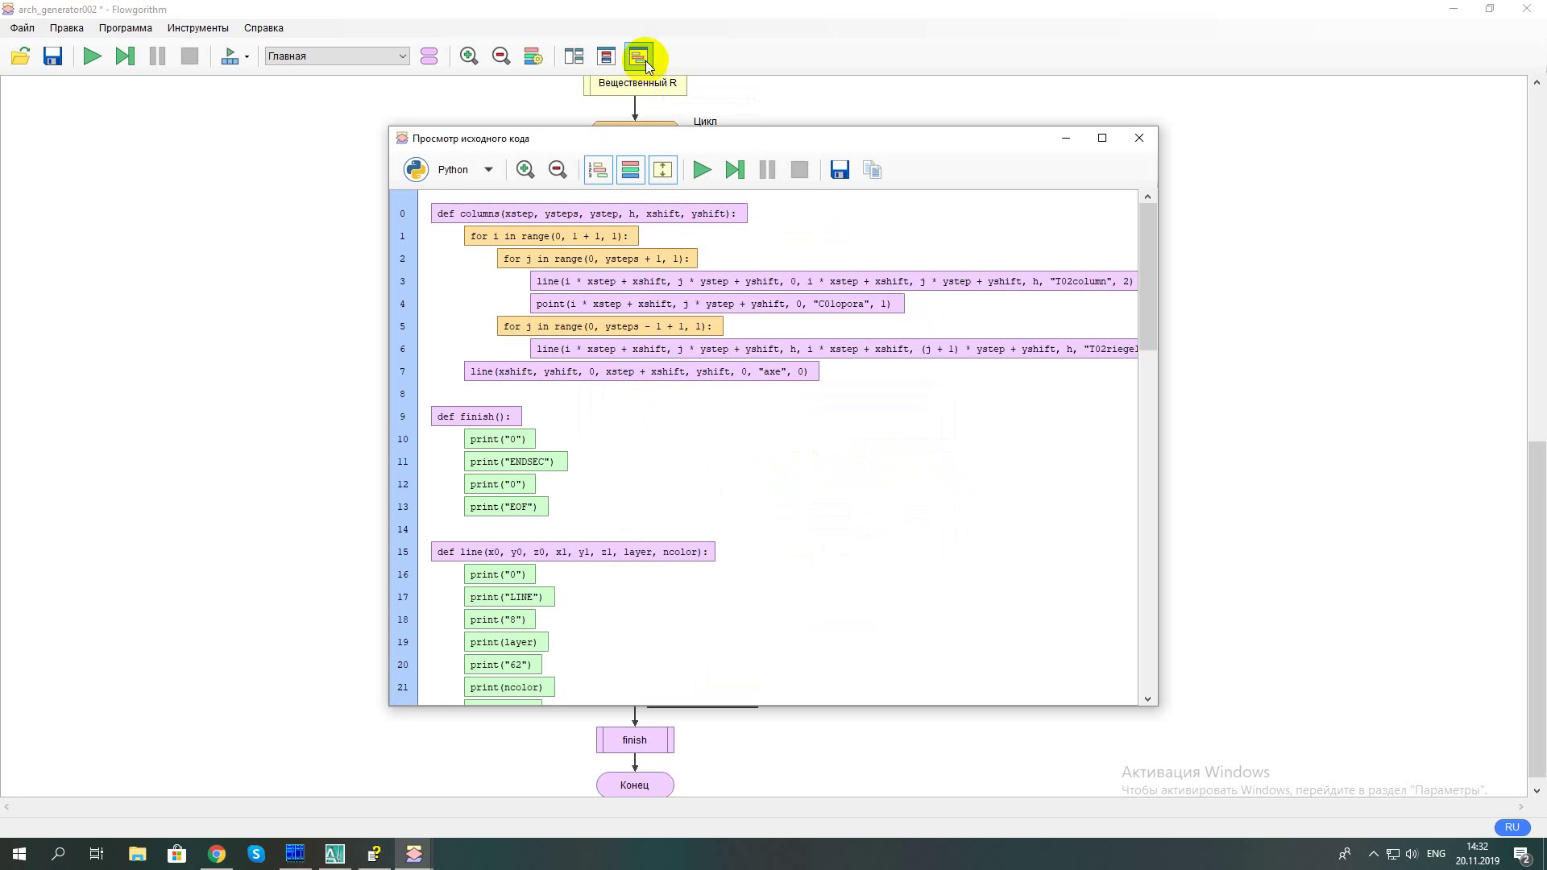
{"action": "left_click", "coordinate": [1139, 138]}
{"action": "left_click", "coordinate": [56, 55]}
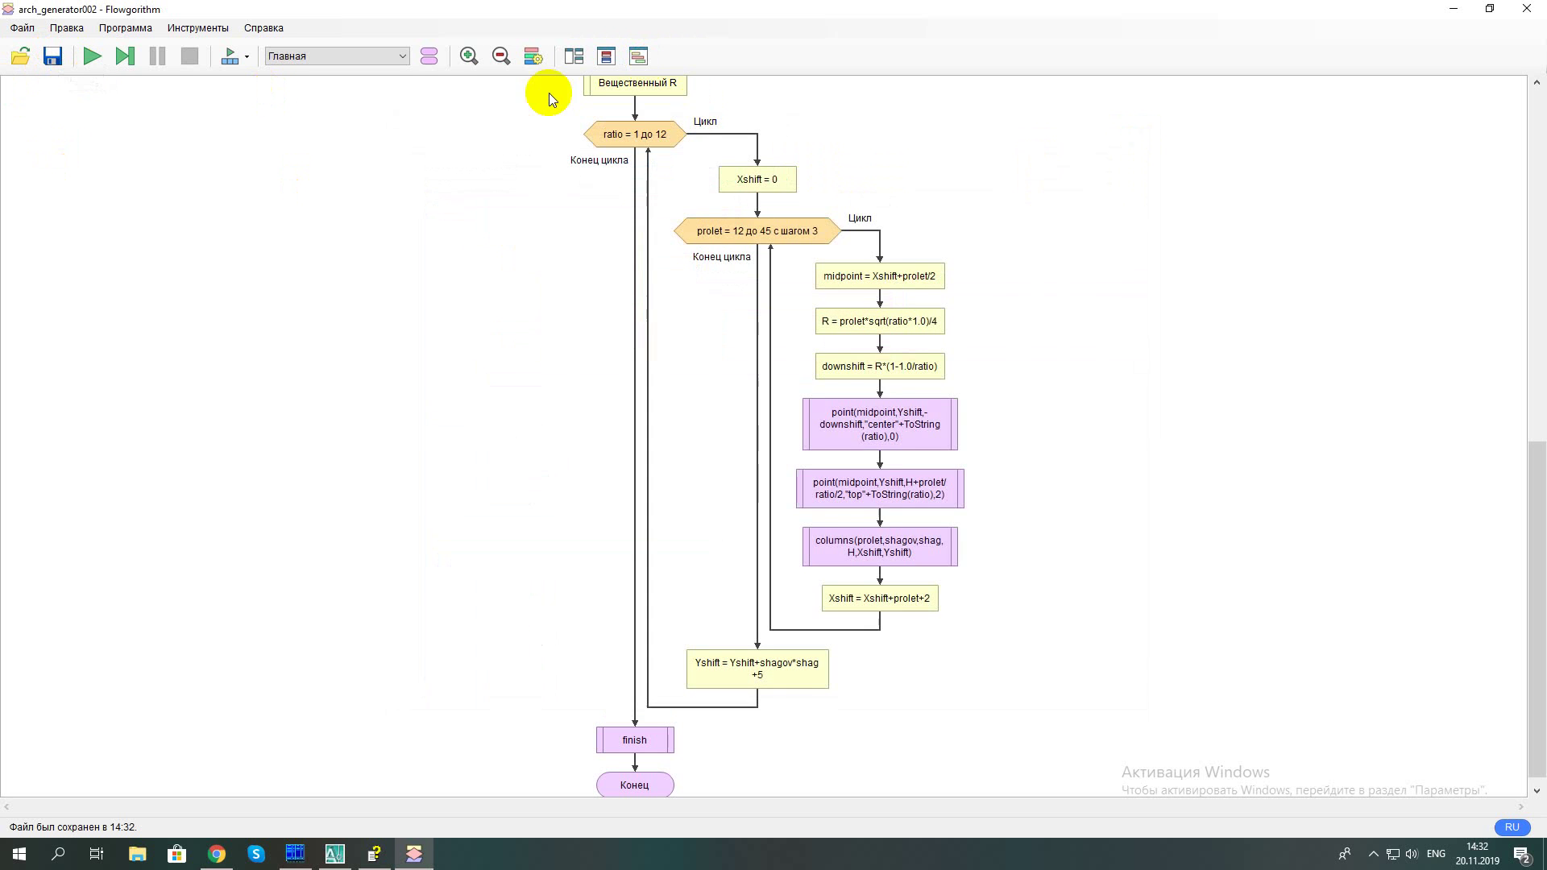
Export the Python source over arch_generator001, then bring Far Manager forward
{"action": "left_click", "coordinate": [638, 56]}
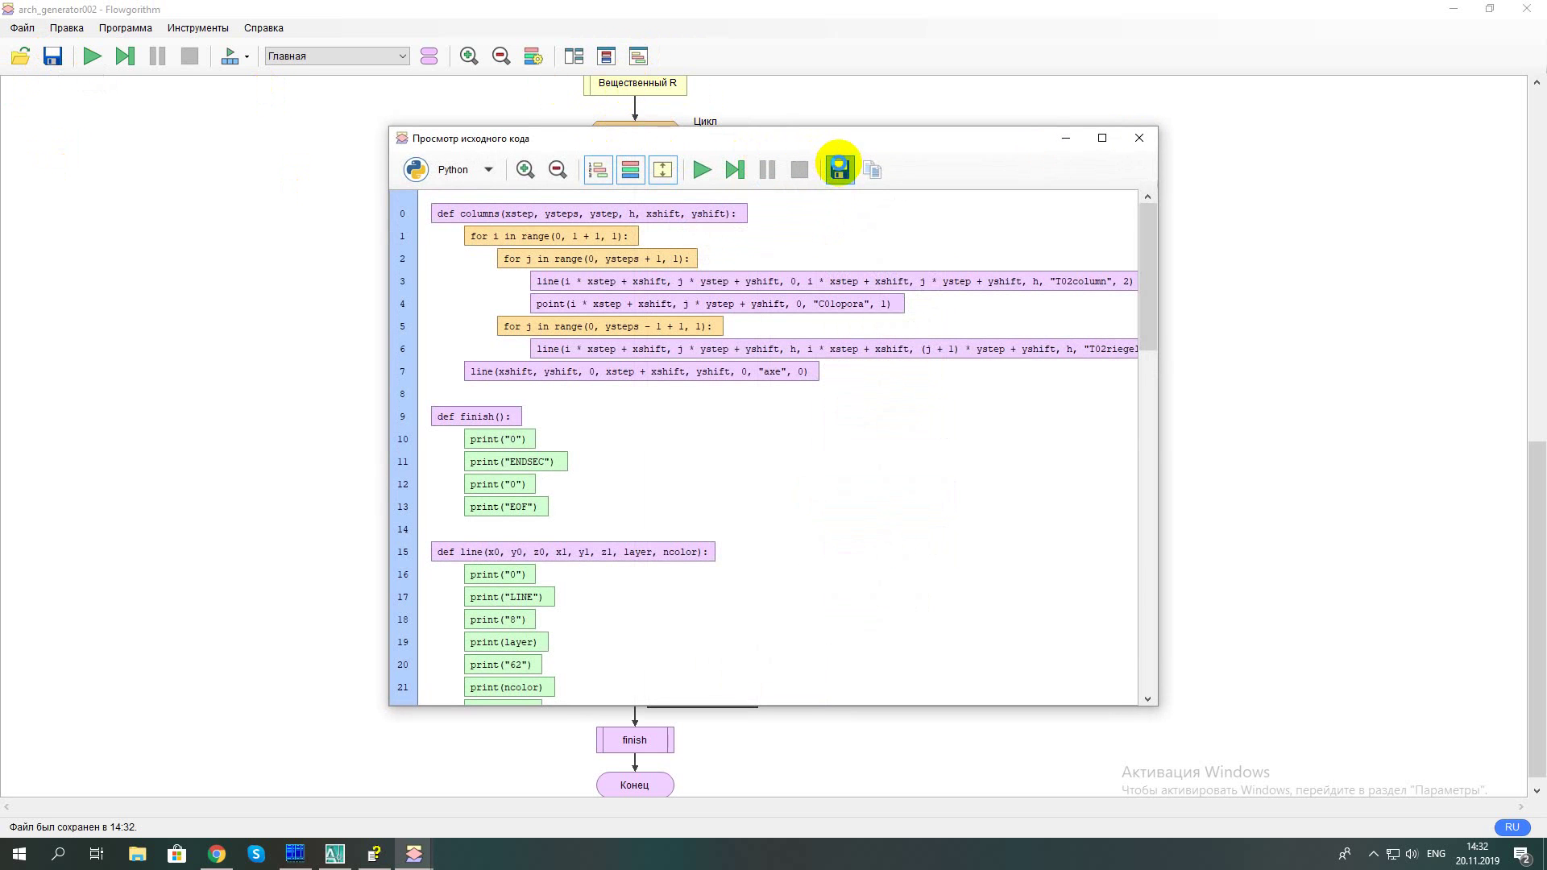
{"action": "left_click", "coordinate": [839, 170]}
{"action": "left_click", "coordinate": [1016, 558]}
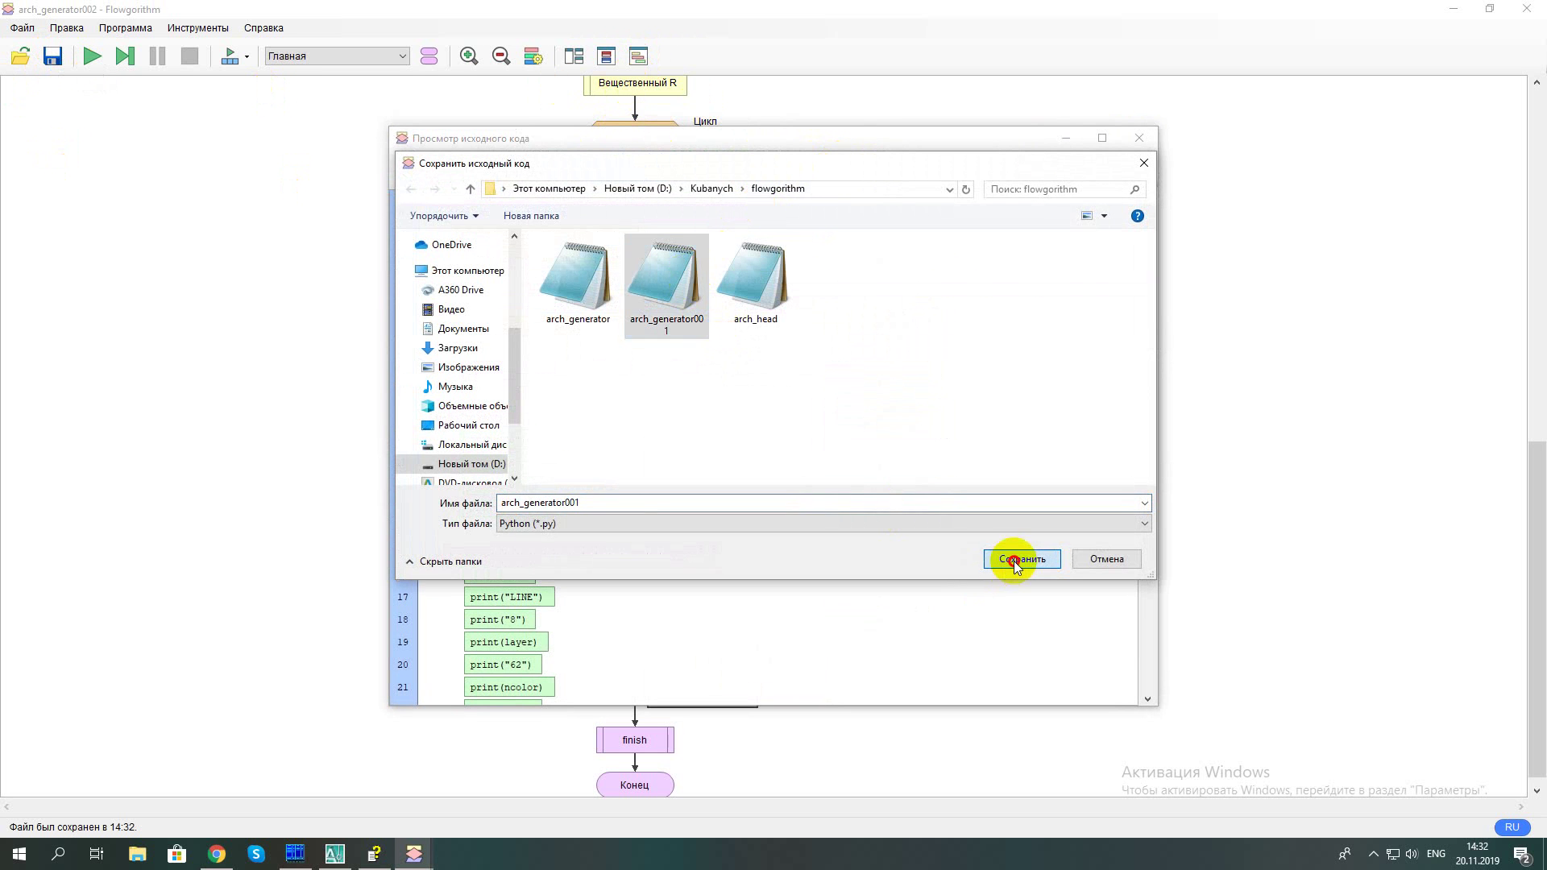
{"action": "left_click", "coordinate": [816, 429]}
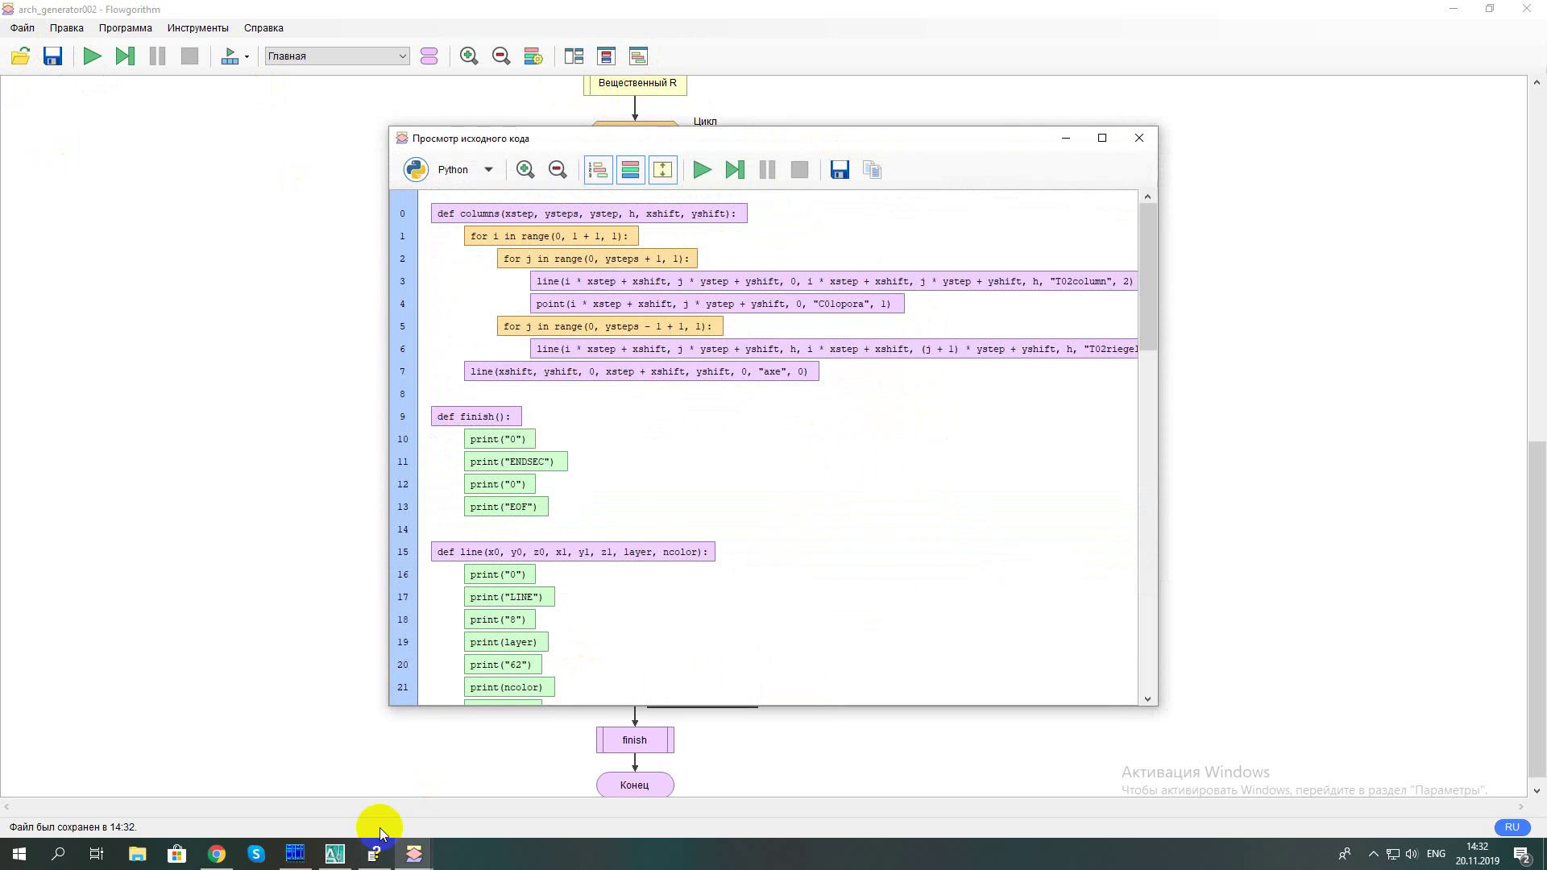
{"action": "left_click", "coordinate": [295, 854]}
Open arch_head.py in the Far editor to view it, then close it
{"action": "key", "text": "Down"}
{"action": "key", "text": "Down"}
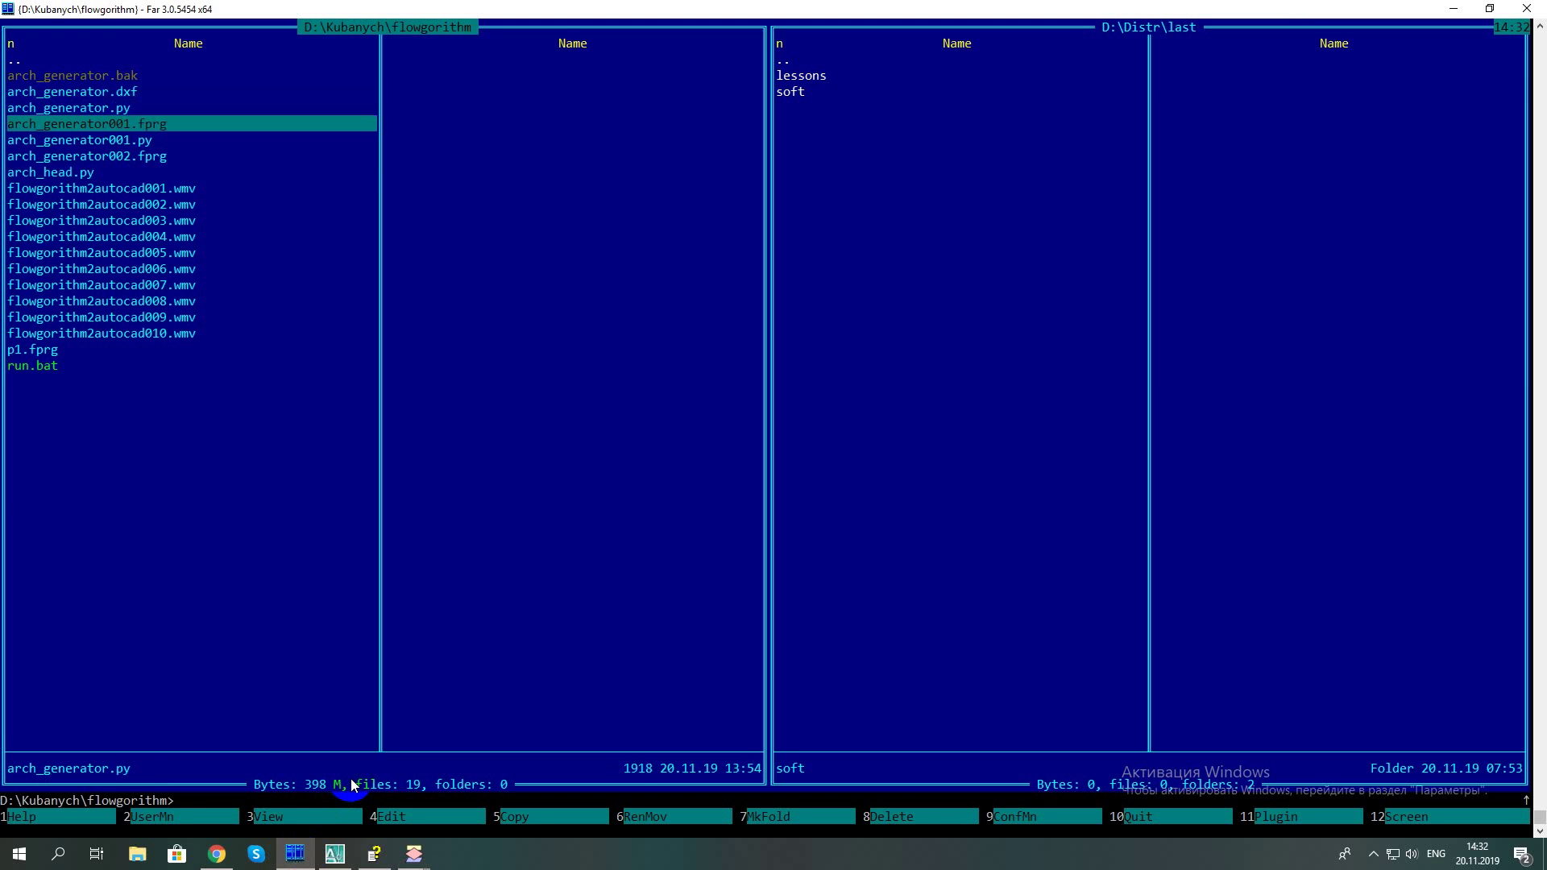
{"action": "key", "text": "Down"}
{"action": "key", "text": "Down"}
{"action": "key", "text": "Down"}
{"action": "key", "text": "F4"}
{"action": "key", "text": "ctrl+z"}
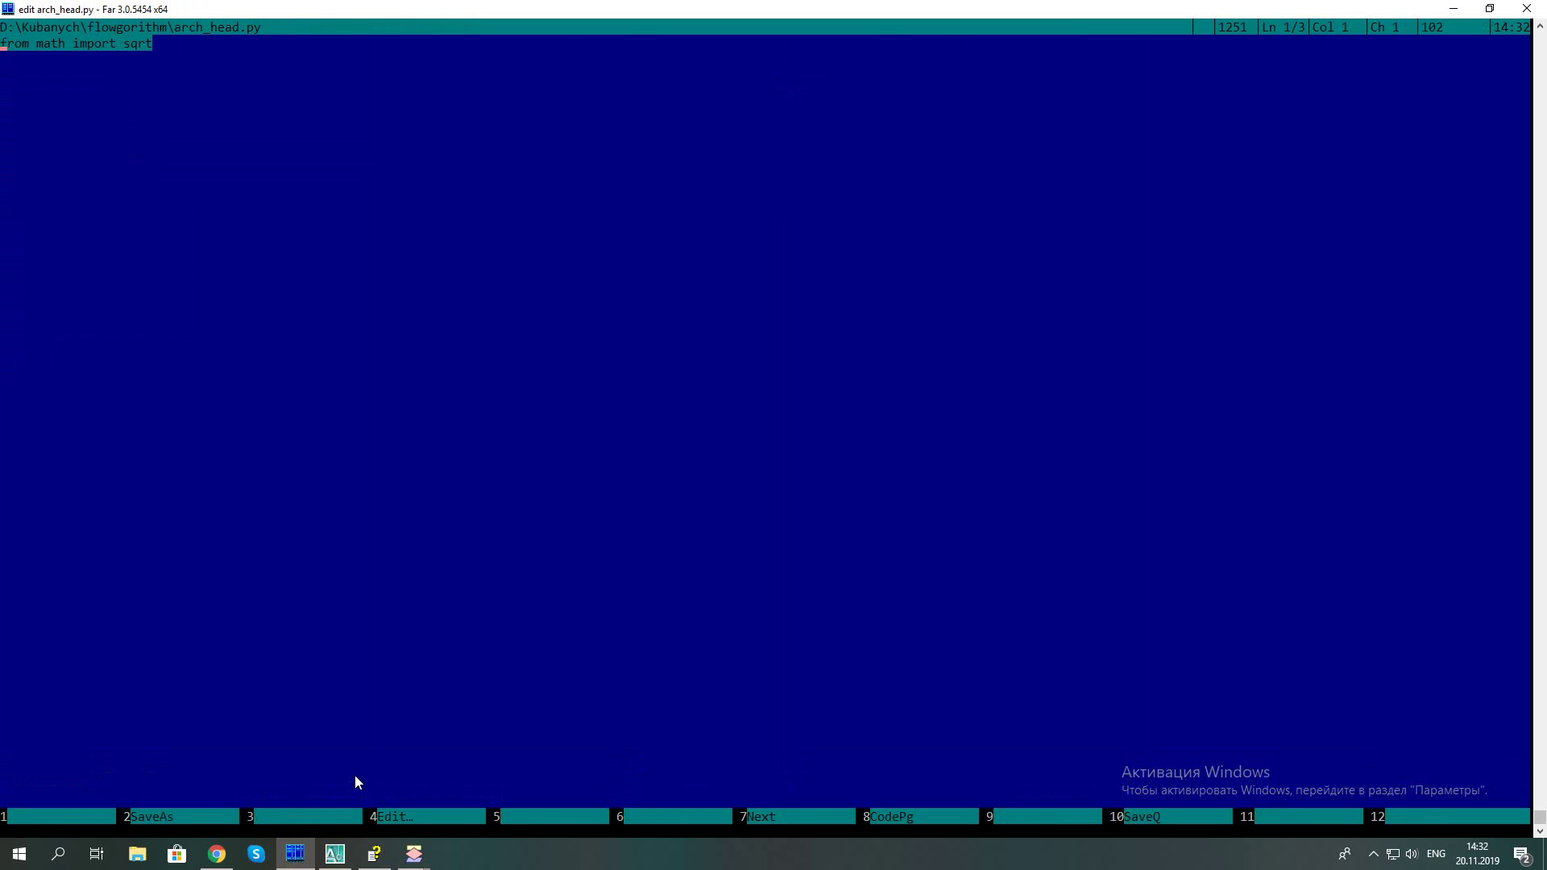
{"action": "key", "text": "Escape"}
Add 'from math import sqrt' at the top of arch_generator001.py and save it
{"action": "key", "text": "Up"}
{"action": "key", "text": "Up"}
{"action": "key", "text": "Up"}
{"action": "key", "text": "Up"}
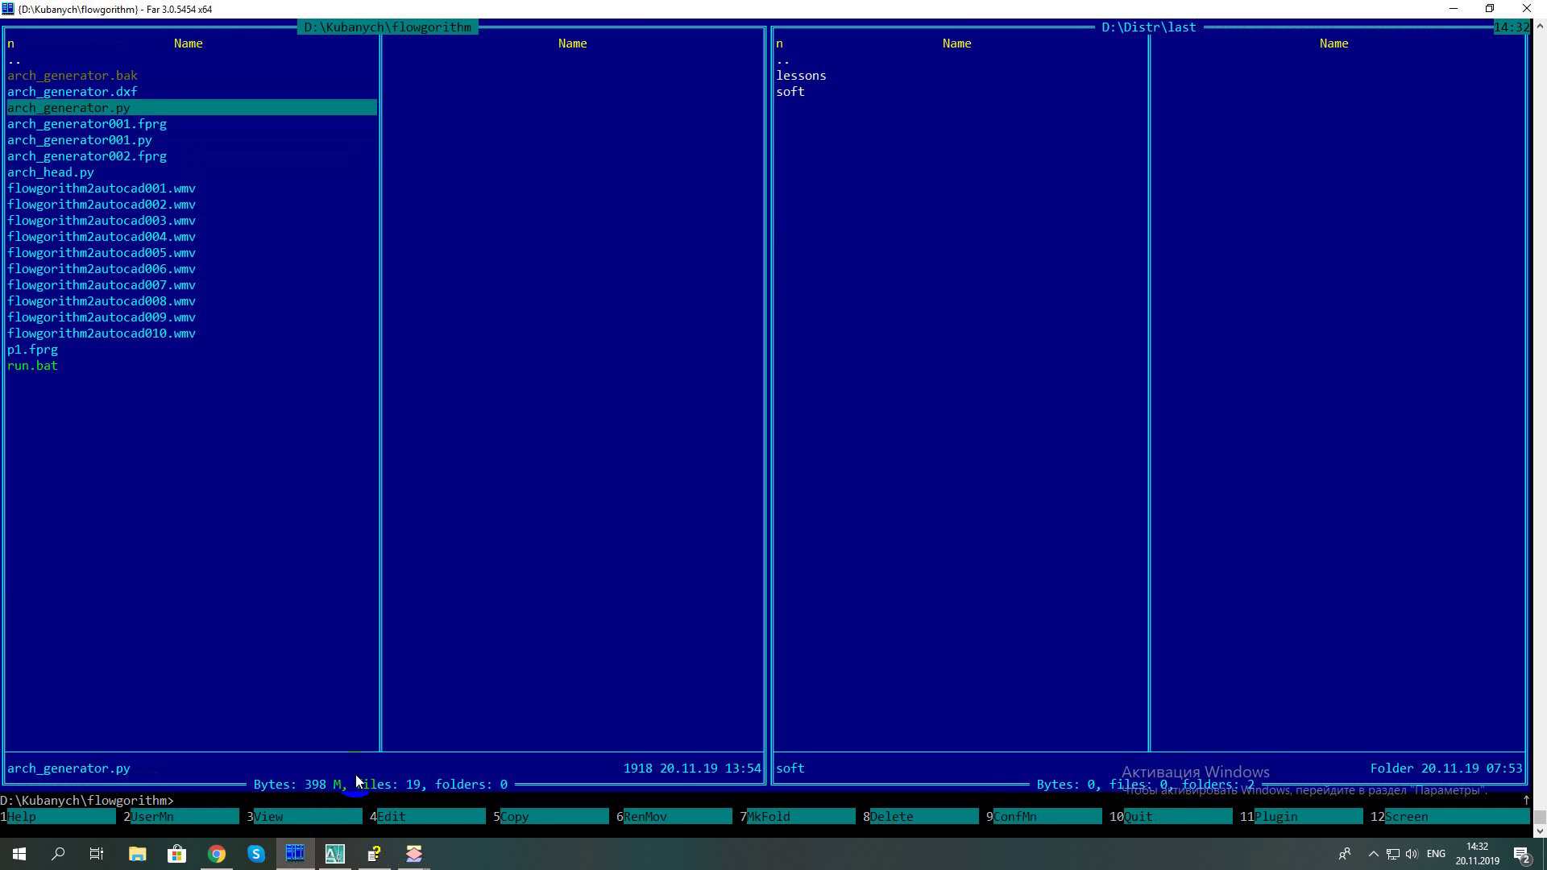
{"action": "key", "text": "Down"}
{"action": "key", "text": "Down"}
{"action": "key", "text": "F4"}
{"action": "key", "text": "ctrl+Home"}
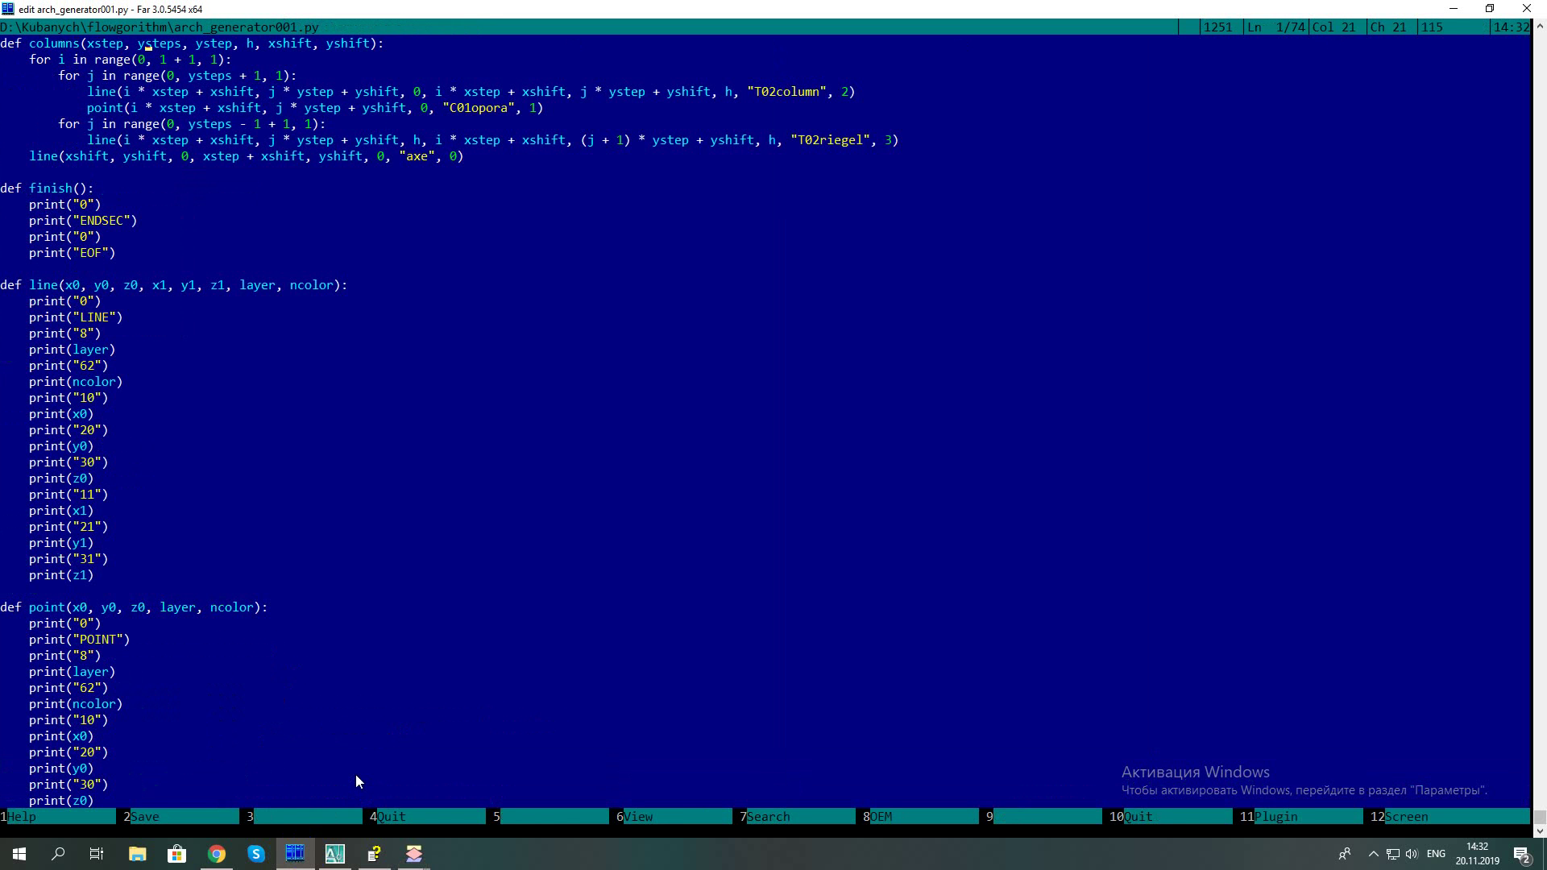
{"action": "key", "text": "Return"}
{"action": "key", "text": "Return"}
{"action": "key", "text": "Up"}
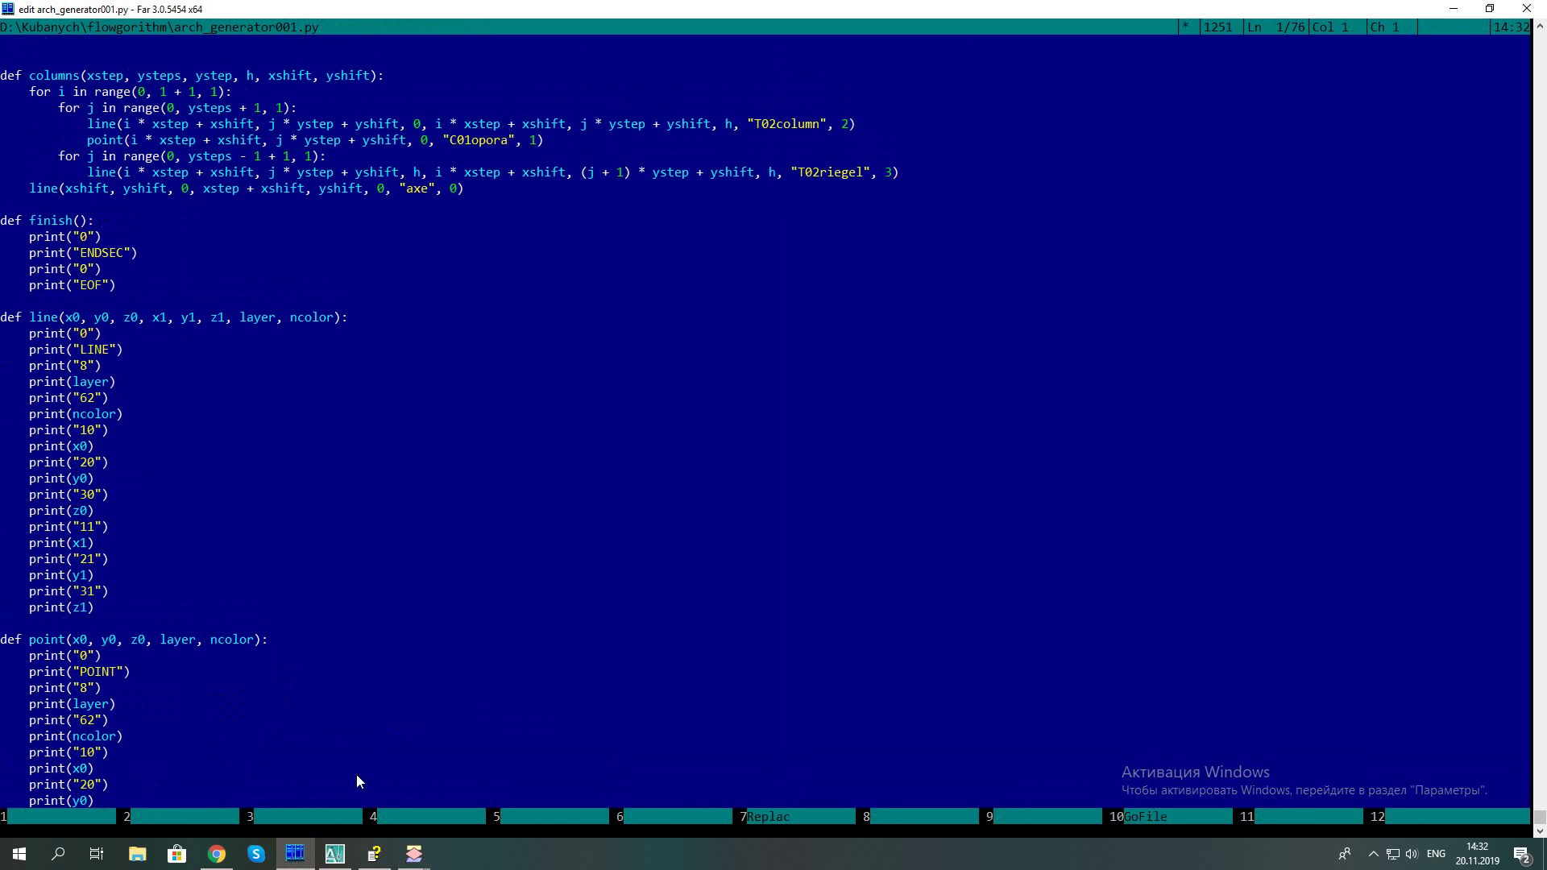
{"action": "type", "text": "from math import sqrt"}
{"action": "key", "text": "Escape"}
{"action": "key", "text": "Return"}
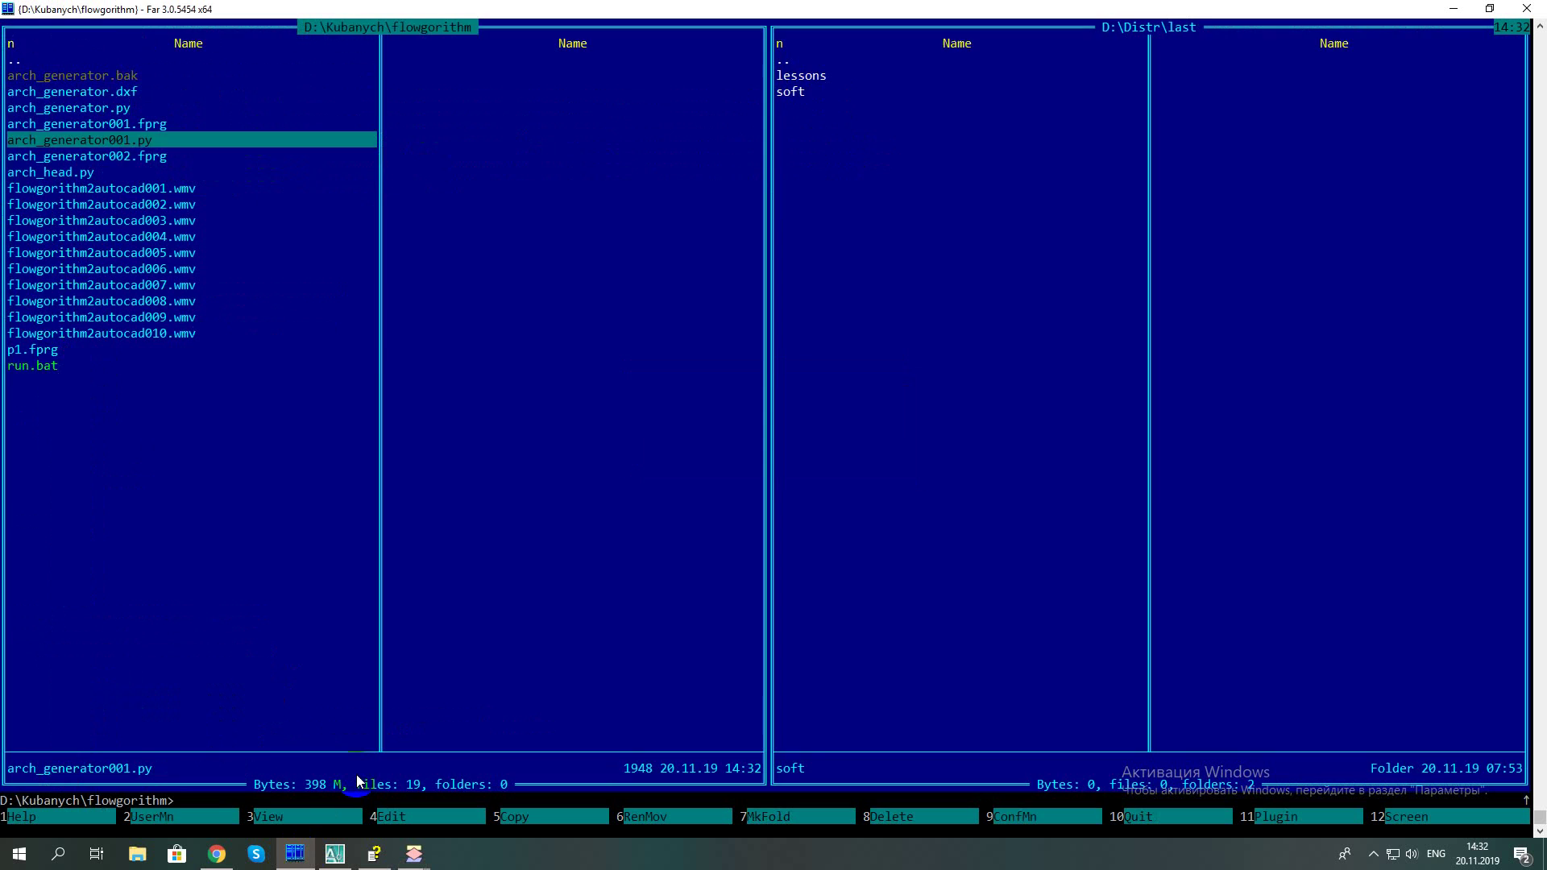
Run run.bat to regenerate arch_generator.dxf and locate it in the file list
{"action": "key", "text": "End"}
{"action": "key", "text": "Return"}
{"action": "key", "text": "Home"}
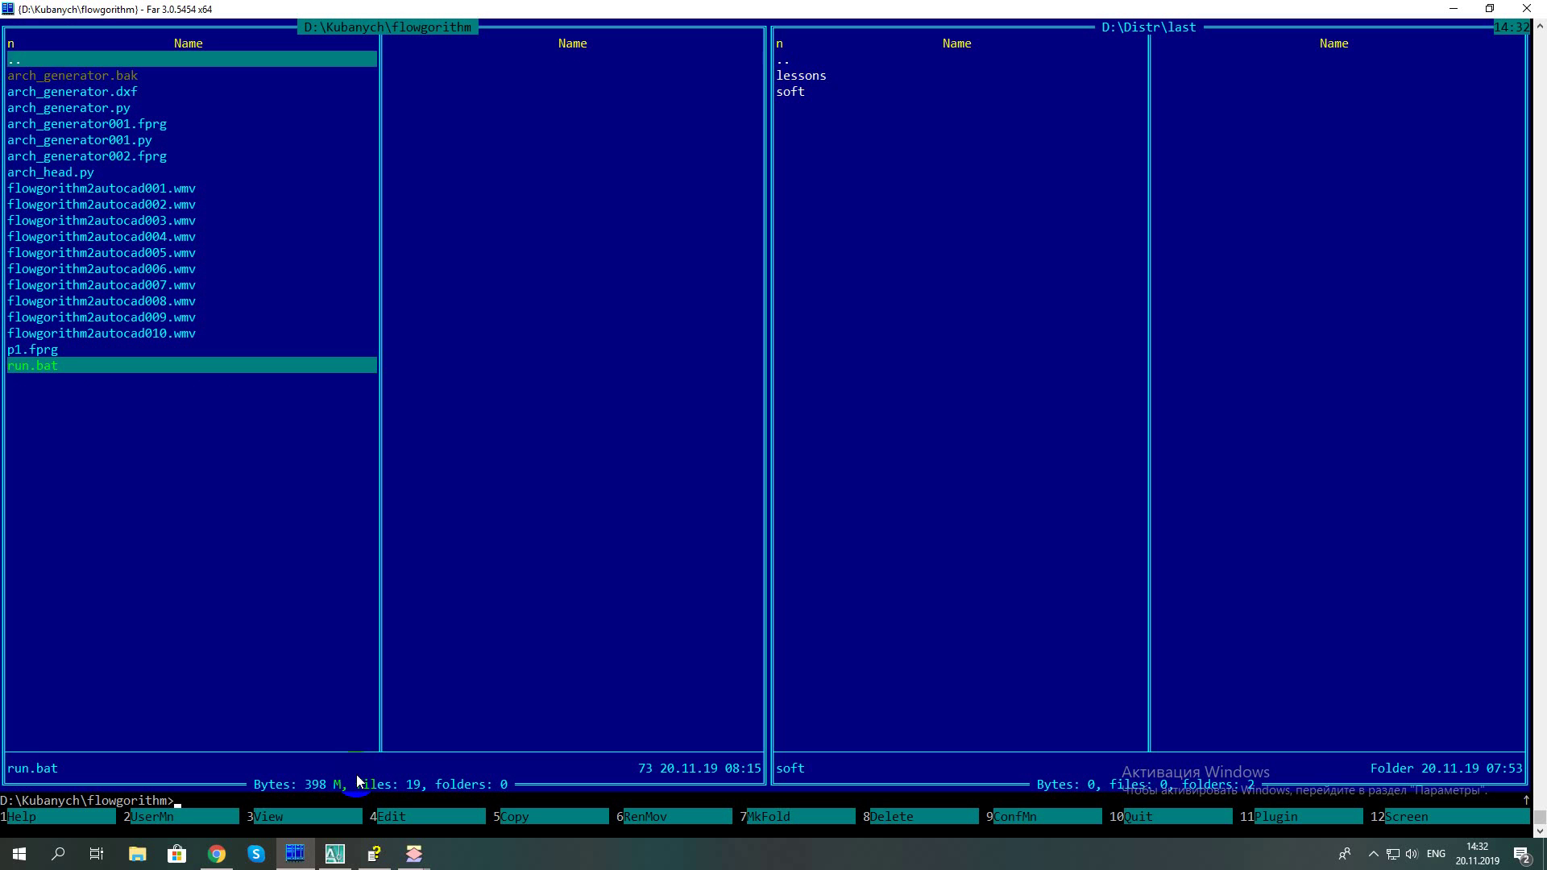
{"action": "key", "text": "Down"}
{"action": "key", "text": "Down"}
{"action": "key", "text": "Down"}
{"action": "key", "text": "Up"}
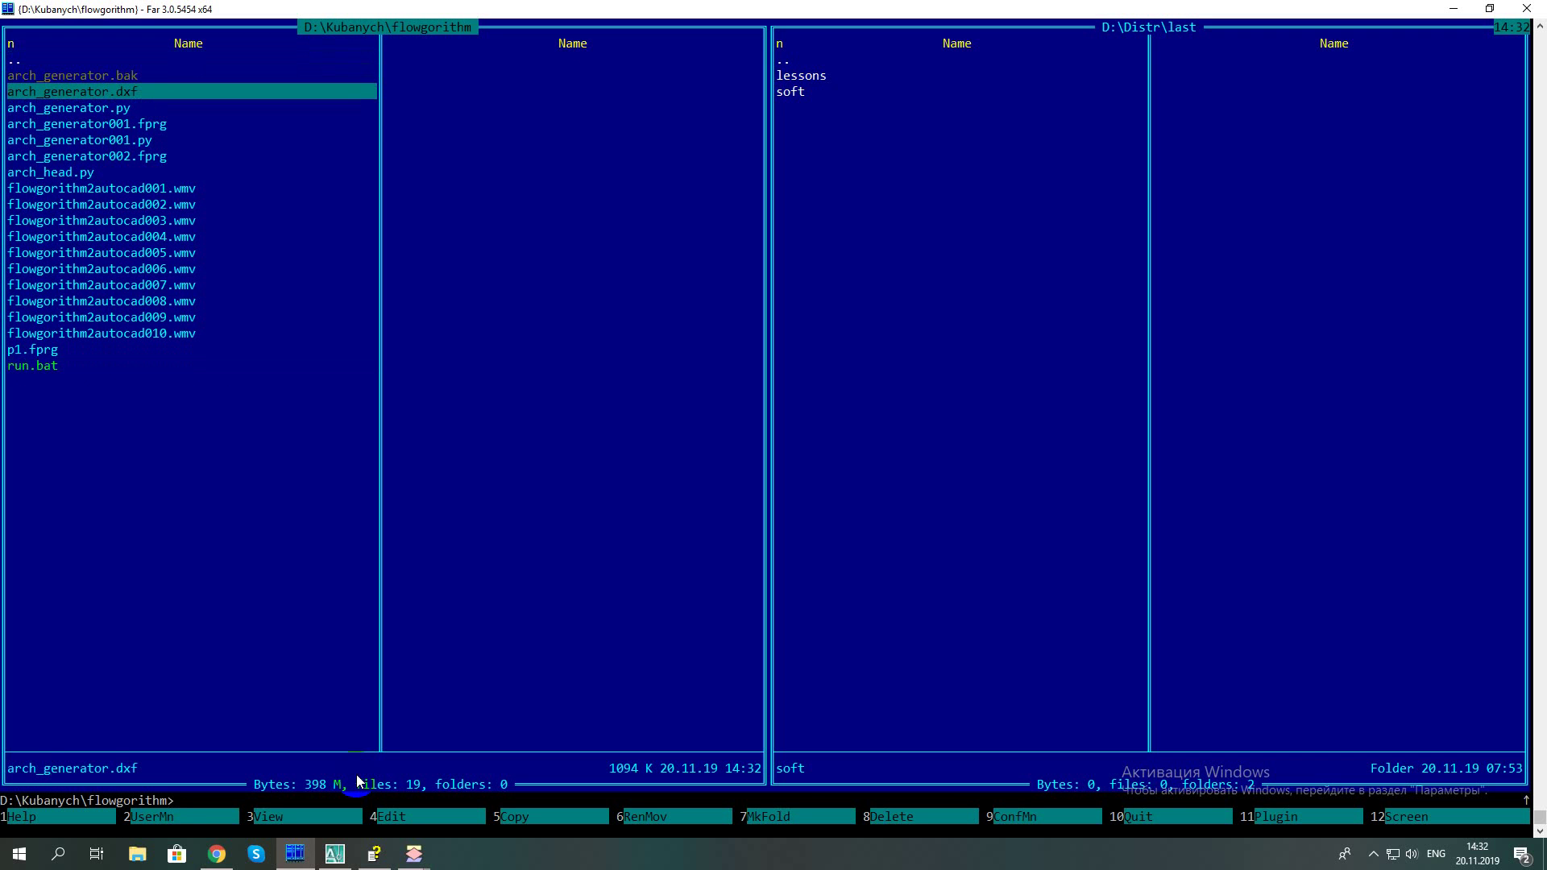
{"action": "left_click", "coordinate": [337, 860]}
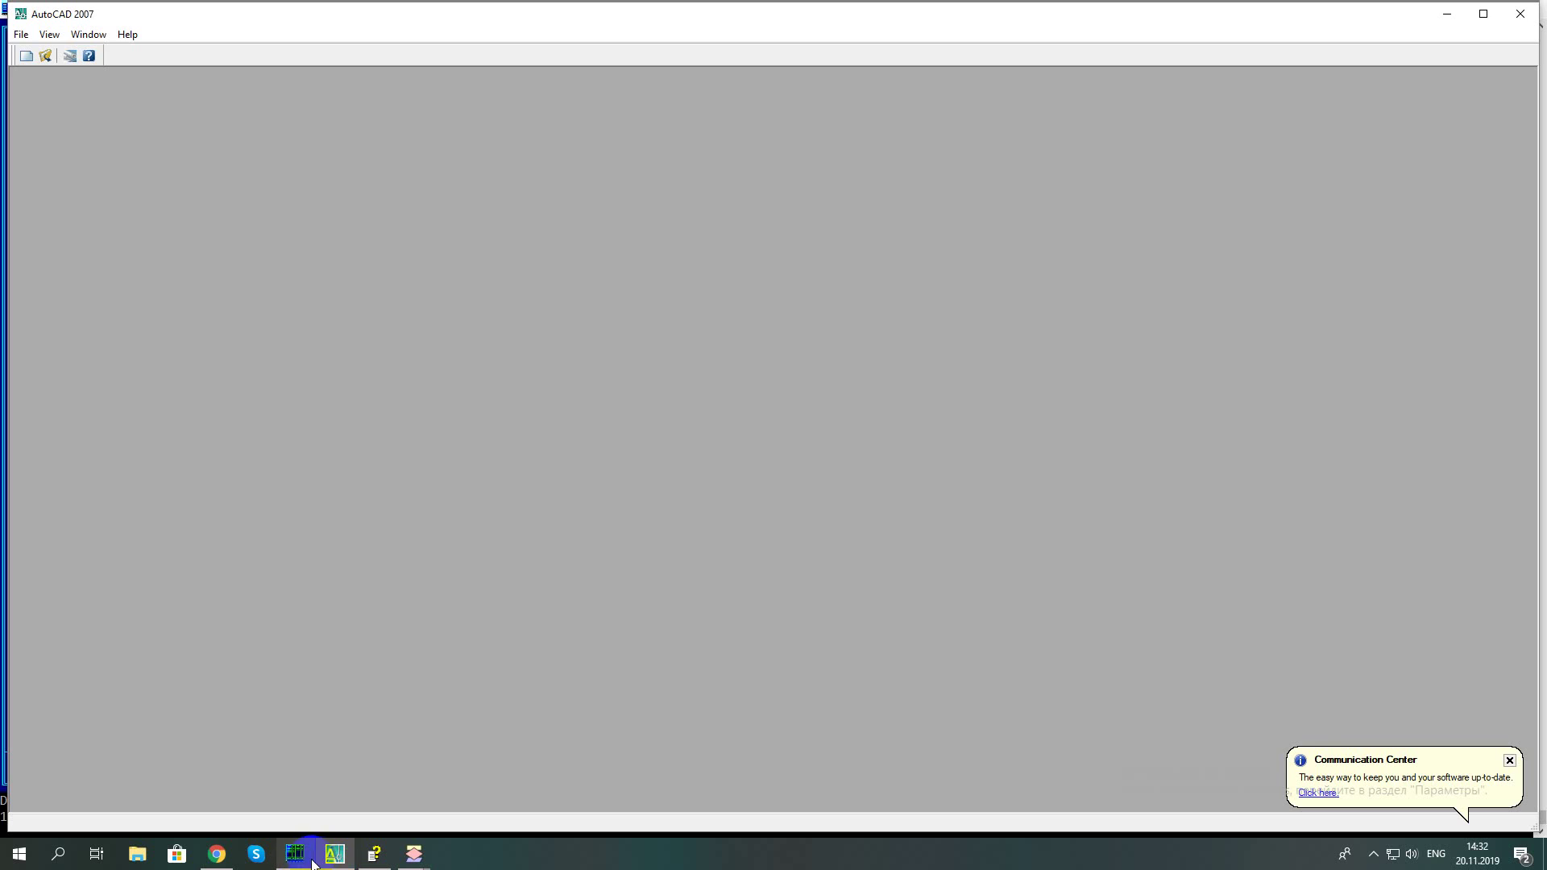
{"action": "left_click", "coordinate": [310, 860]}
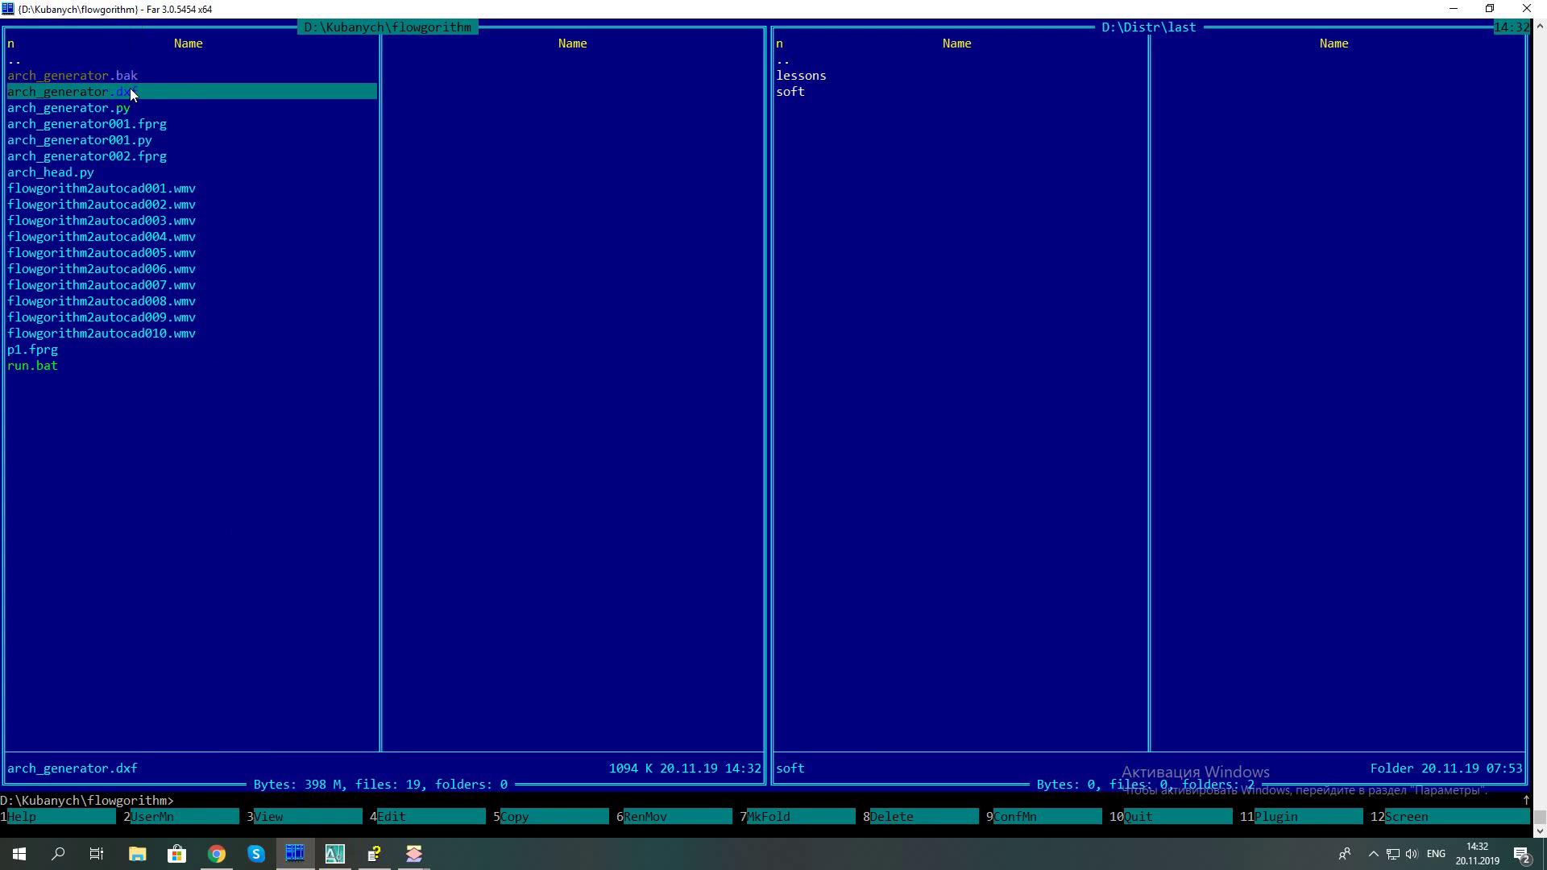
View the regenerated column grid in SW Isometric, zooming and orbiting for a clear view
{"action": "left_click", "coordinate": [331, 854]}
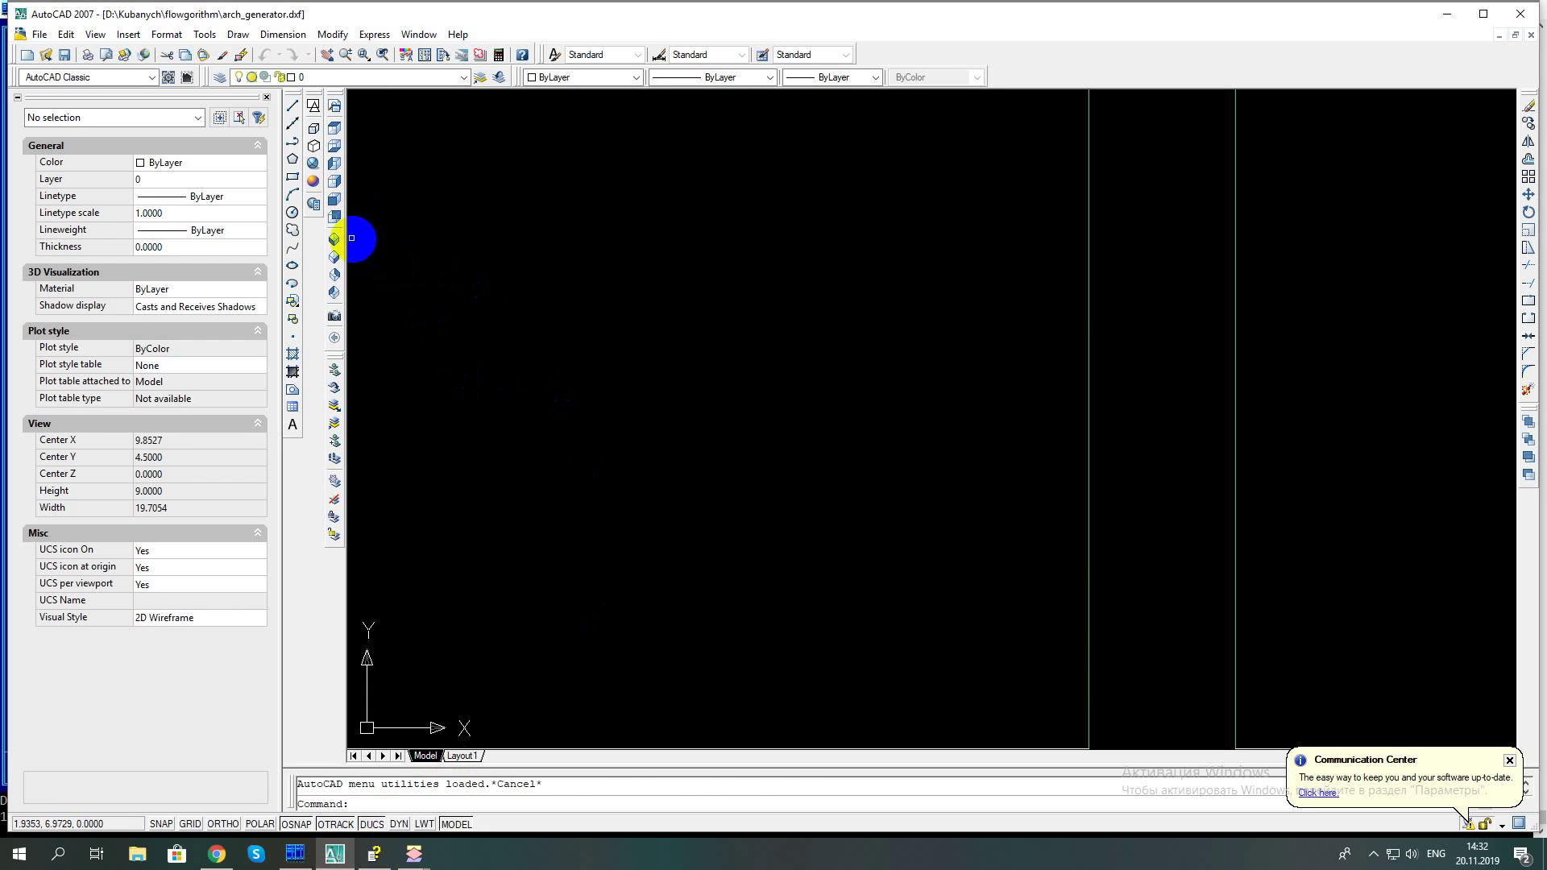
{"action": "left_click", "coordinate": [335, 240]}
{"action": "scroll", "coordinate": [1152, 729], "scroll_direction": "up", "scroll_amount": 3}
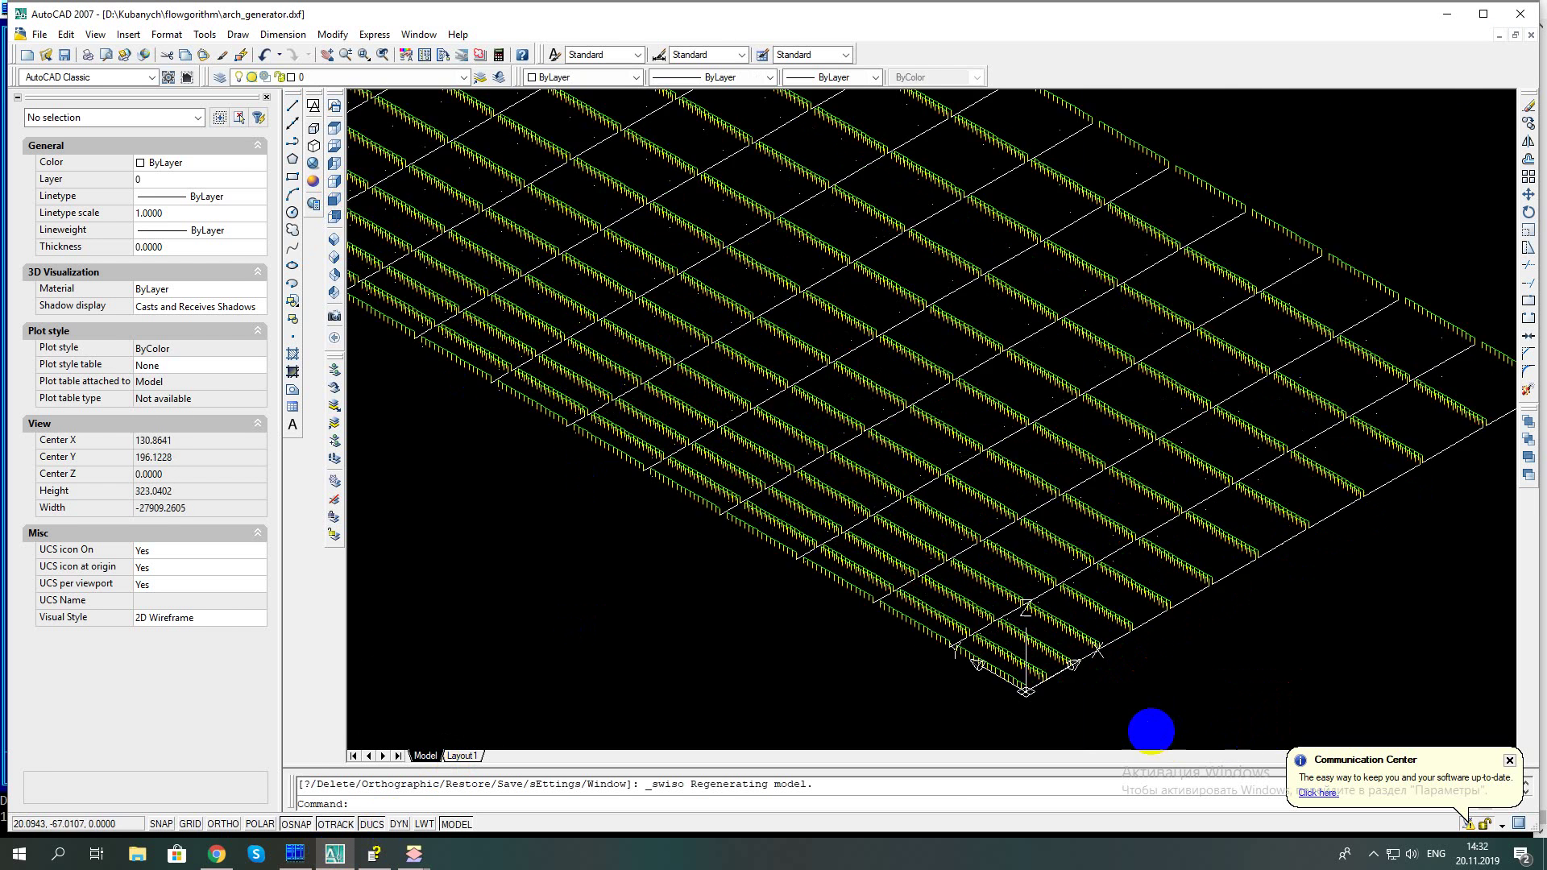
{"action": "scroll", "coordinate": [1037, 690], "scroll_direction": "up", "scroll_amount": 2}
{"action": "scroll", "coordinate": [923, 592], "scroll_direction": "up", "scroll_amount": 3}
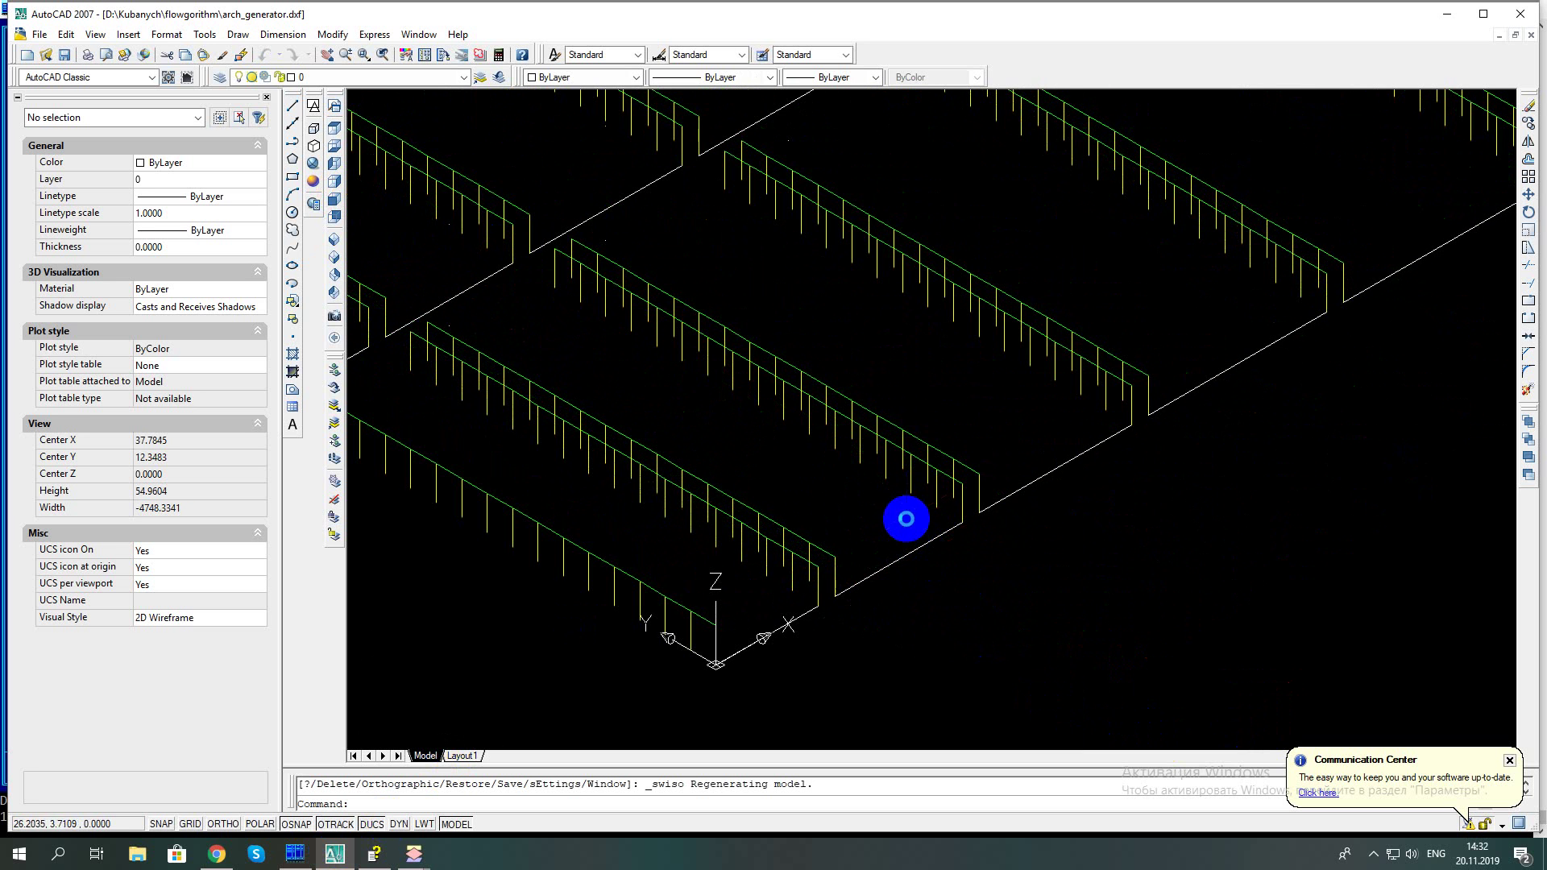
{"action": "mouse_move", "coordinate": [905, 519]}
{"action": "middle_mouse_down", "text": "shift"}
{"action": "mouse_move", "coordinate": [849, 529]}
{"action": "mouse_move", "coordinate": [760, 449]}
{"action": "mouse_move", "coordinate": [742, 459]}
{"action": "mouse_move", "coordinate": [757, 487]}
{"action": "mouse_move", "coordinate": [784, 480]}
{"action": "mouse_move", "coordinate": [739, 438]}
{"action": "mouse_move", "coordinate": [787, 504]}
{"action": "middle_mouse_up", "text": "shift"}
{"action": "scroll", "coordinate": [515, 496], "scroll_direction": "up", "scroll_amount": 3}
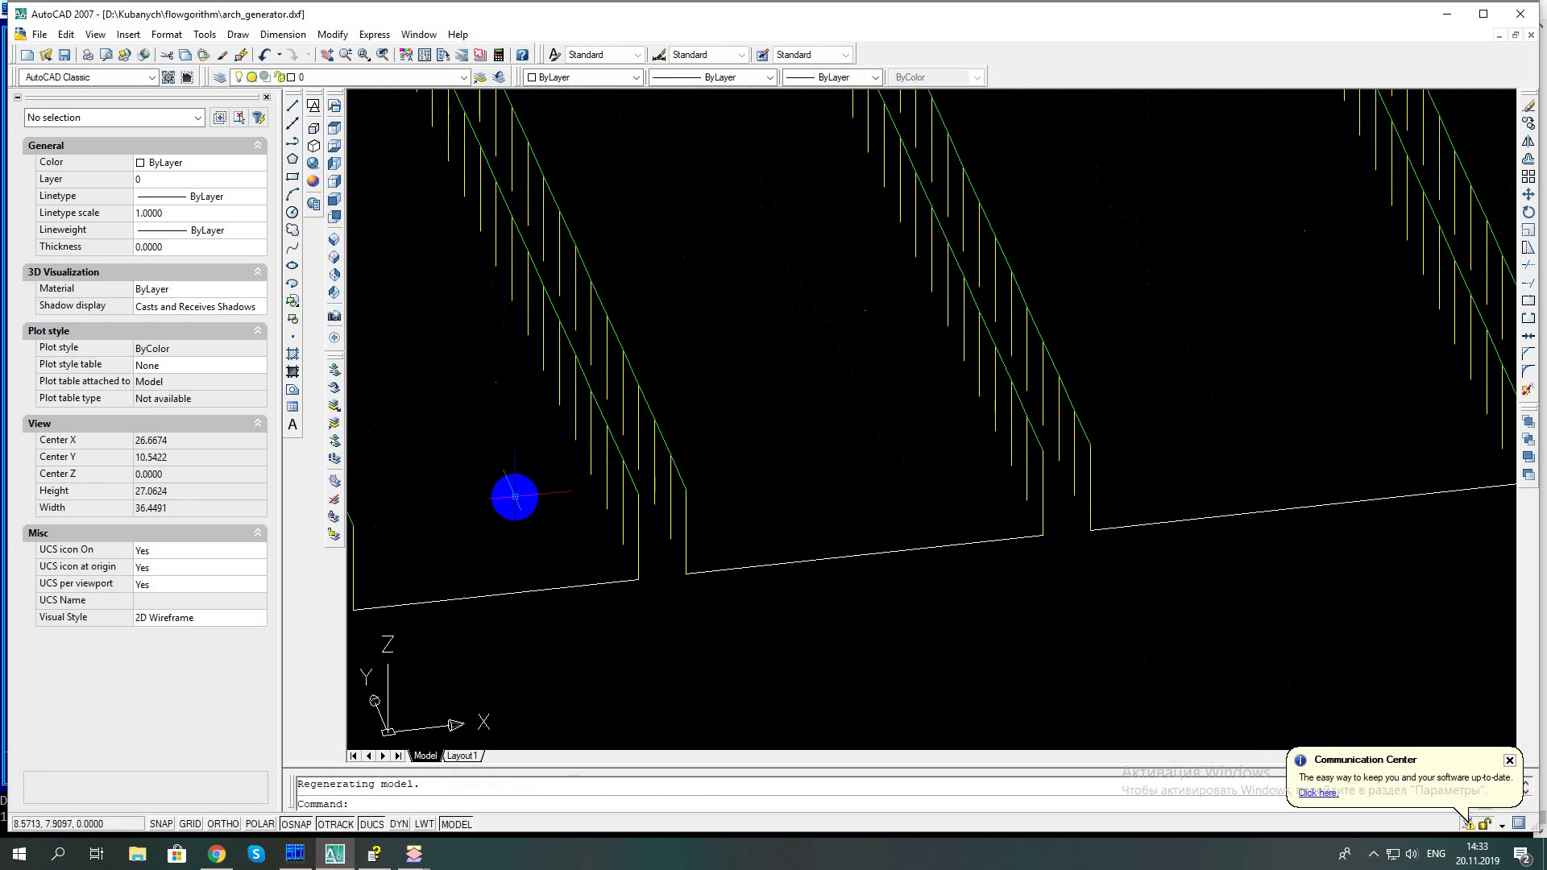
{"action": "mouse_move", "coordinate": [515, 496]}
{"action": "middle_mouse_down", "text": "shift"}
{"action": "mouse_move", "coordinate": [611, 489]}
{"action": "mouse_move", "coordinate": [614, 508]}
{"action": "mouse_move", "coordinate": [511, 382]}
{"action": "middle_mouse_up", "text": "shift"}
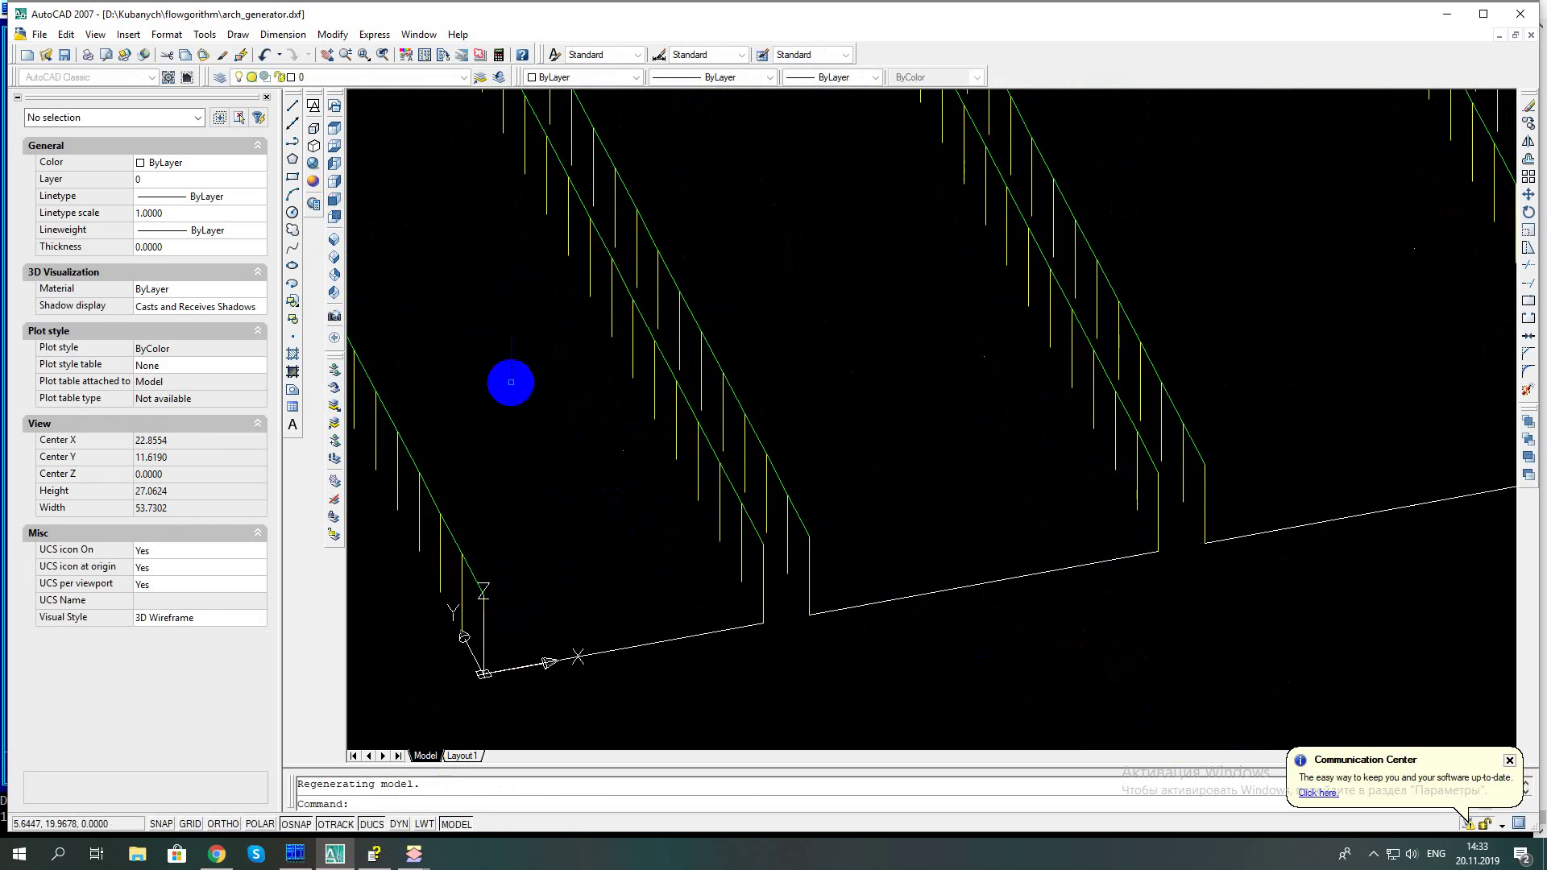
Draw a line from 0,0,4 to 12,0,4 across the first bay, then cancel a started circle
{"action": "left_click", "coordinate": [292, 105]}
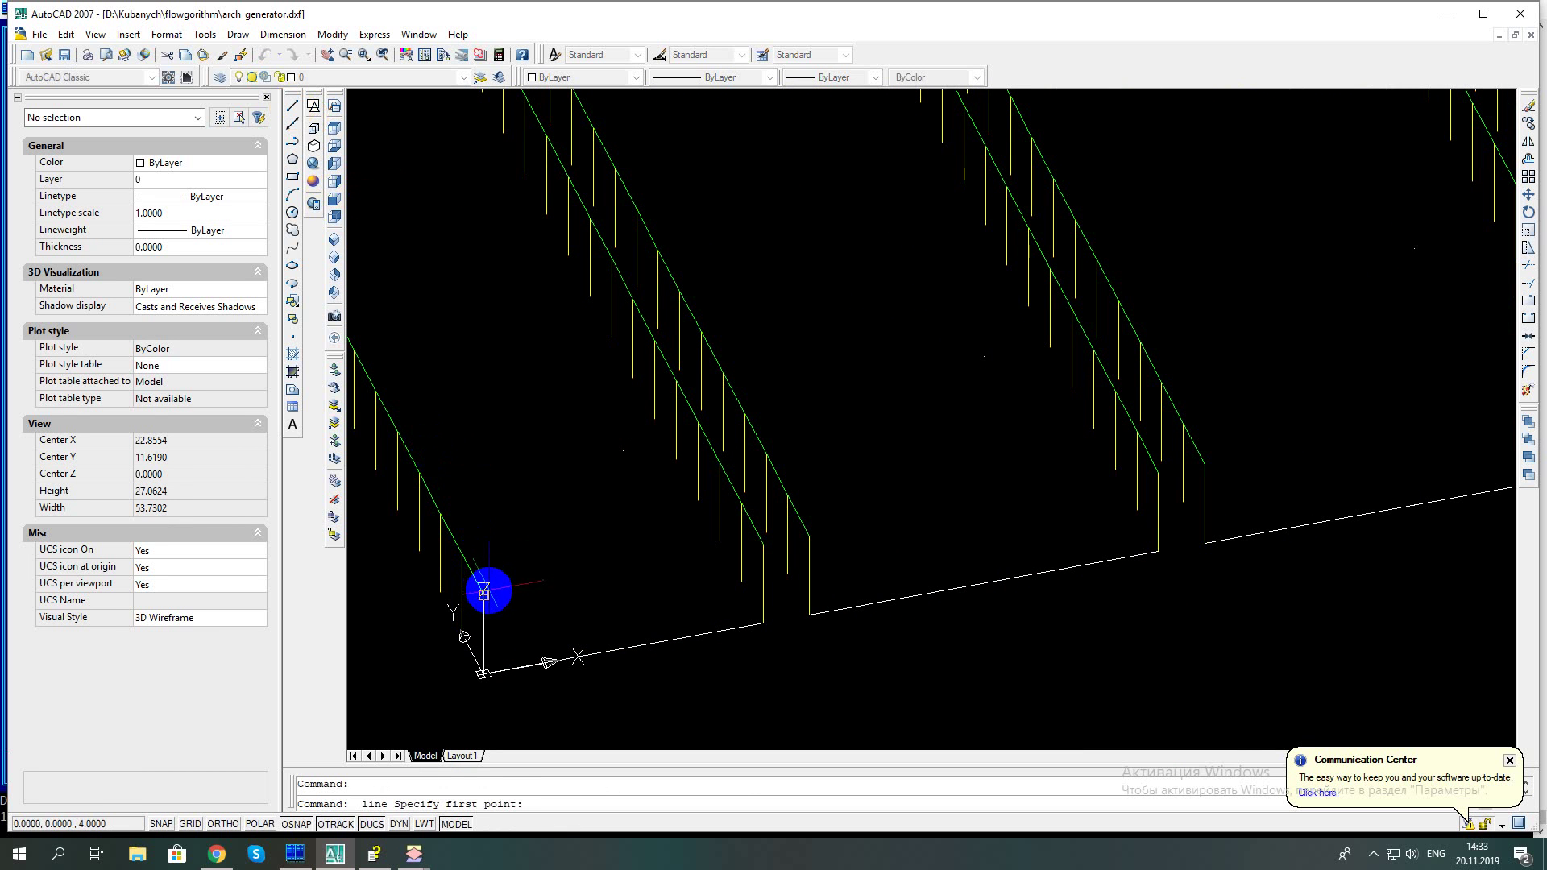
{"action": "left_click", "coordinate": [483, 593]}
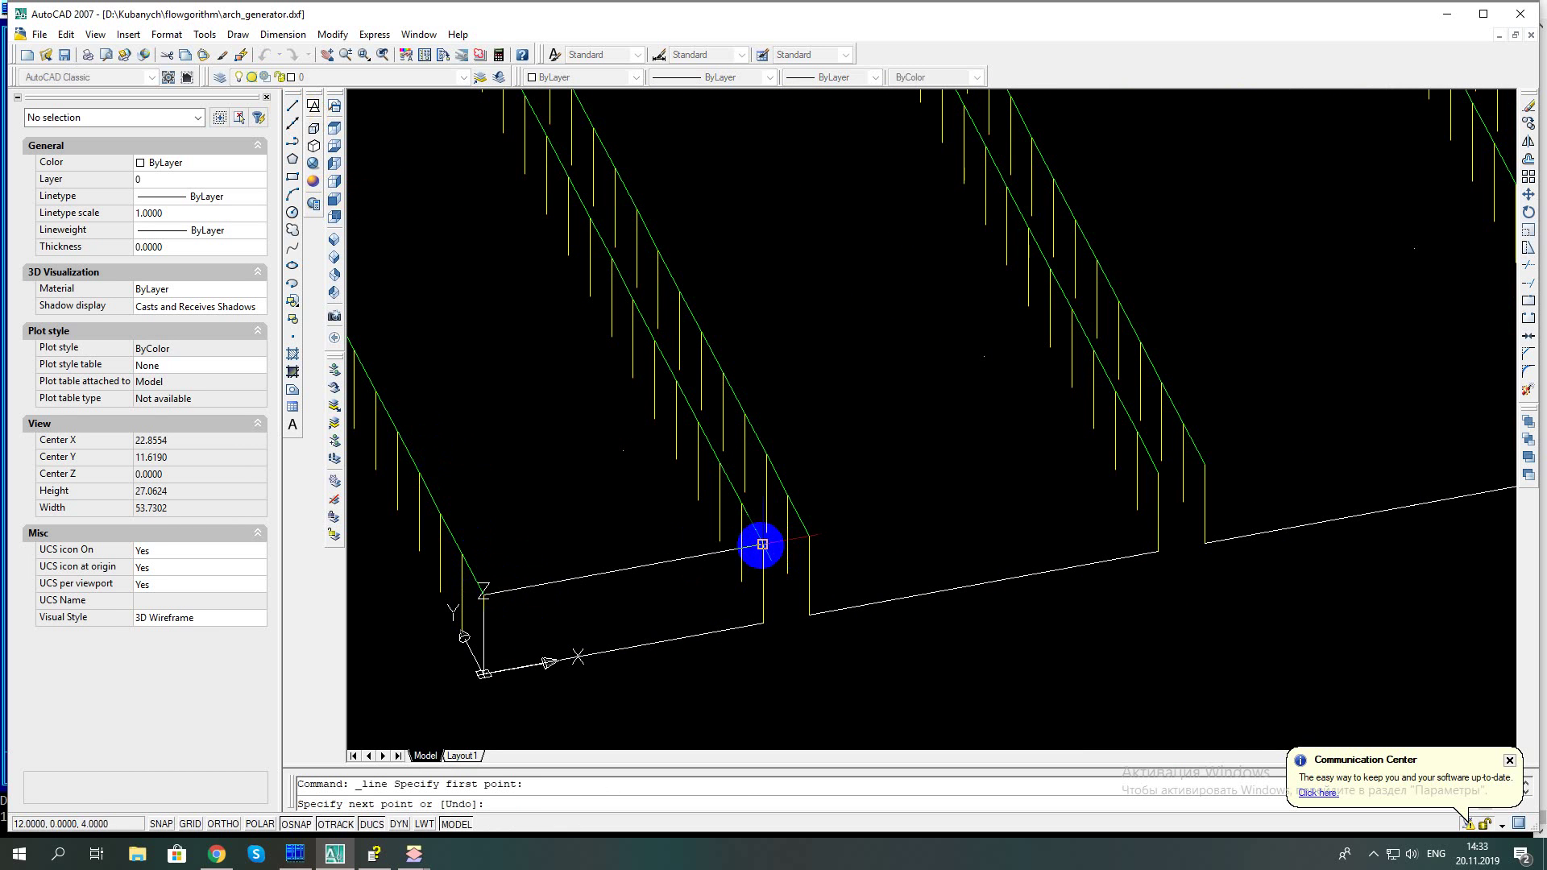
{"action": "left_click", "coordinate": [762, 545]}
{"action": "key", "text": "Escape"}
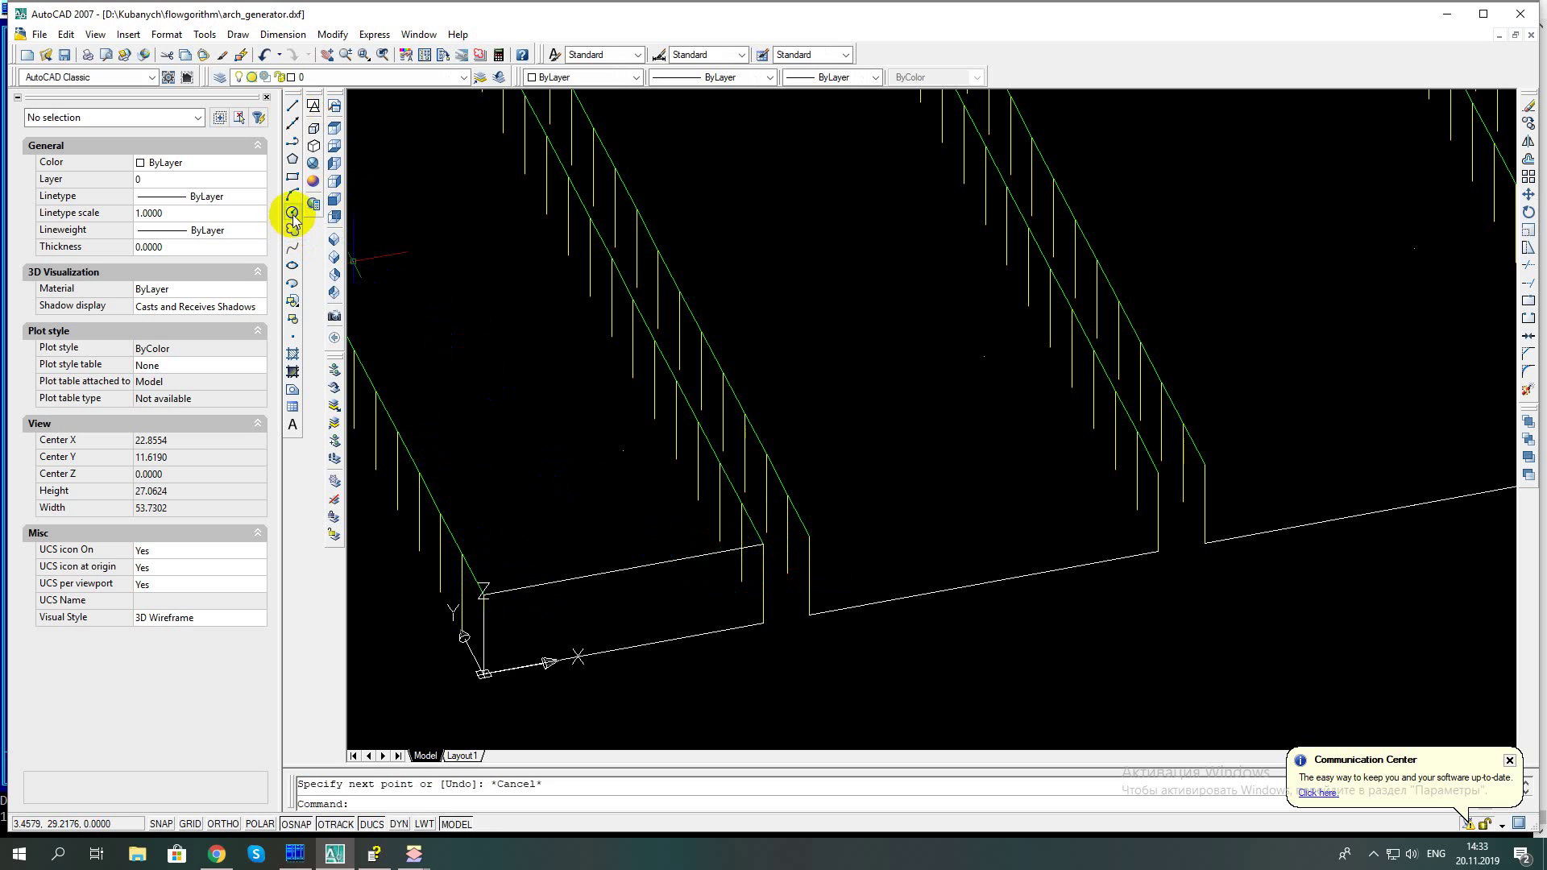
{"action": "left_click", "coordinate": [292, 213]}
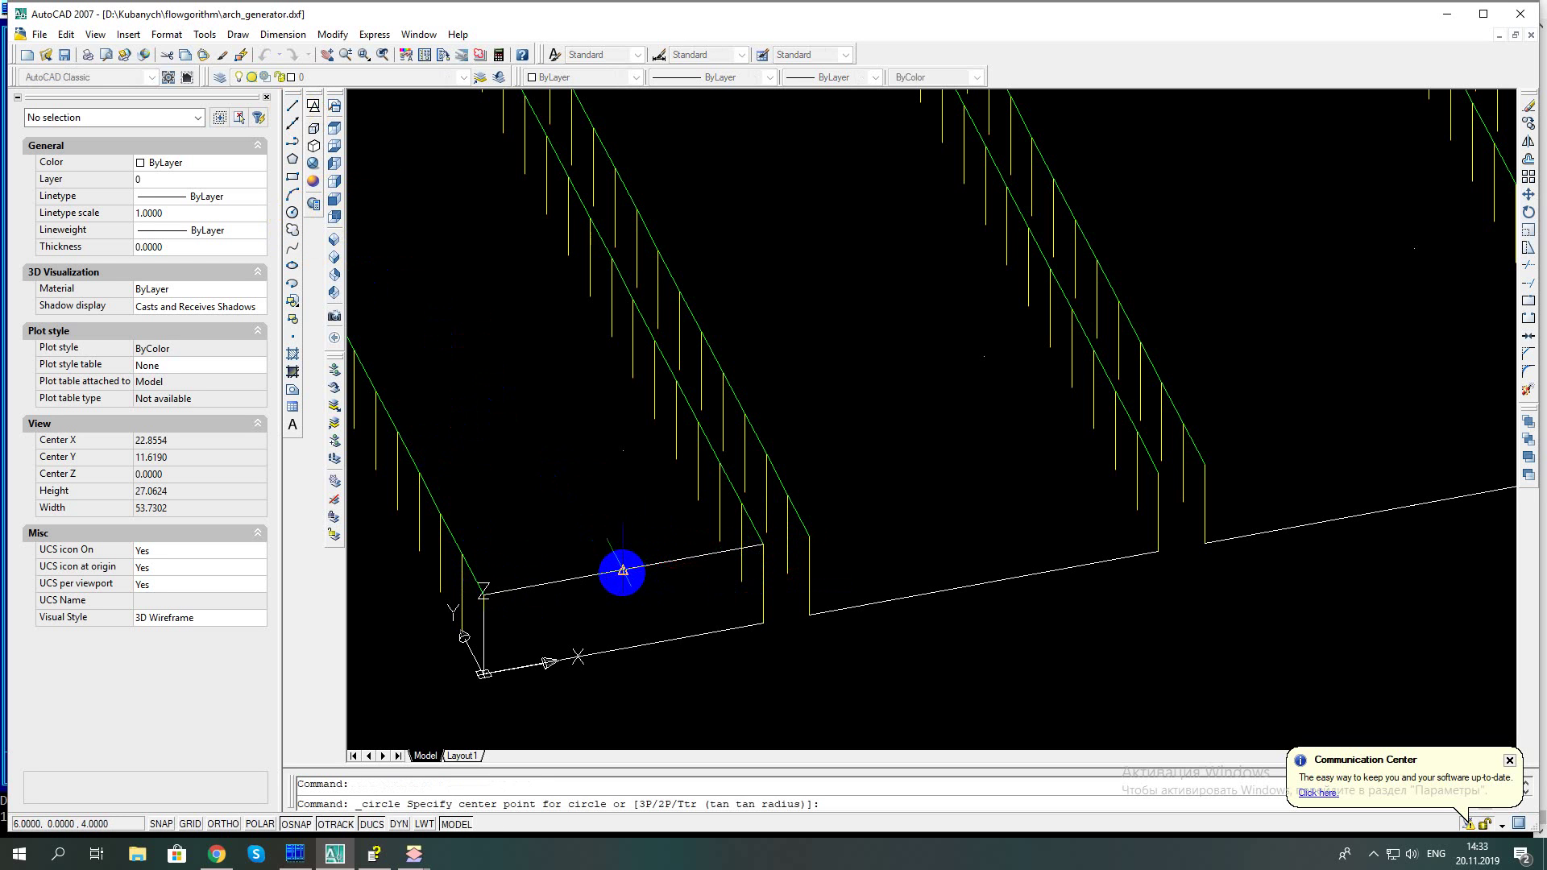
{"action": "left_click", "coordinate": [621, 571]}
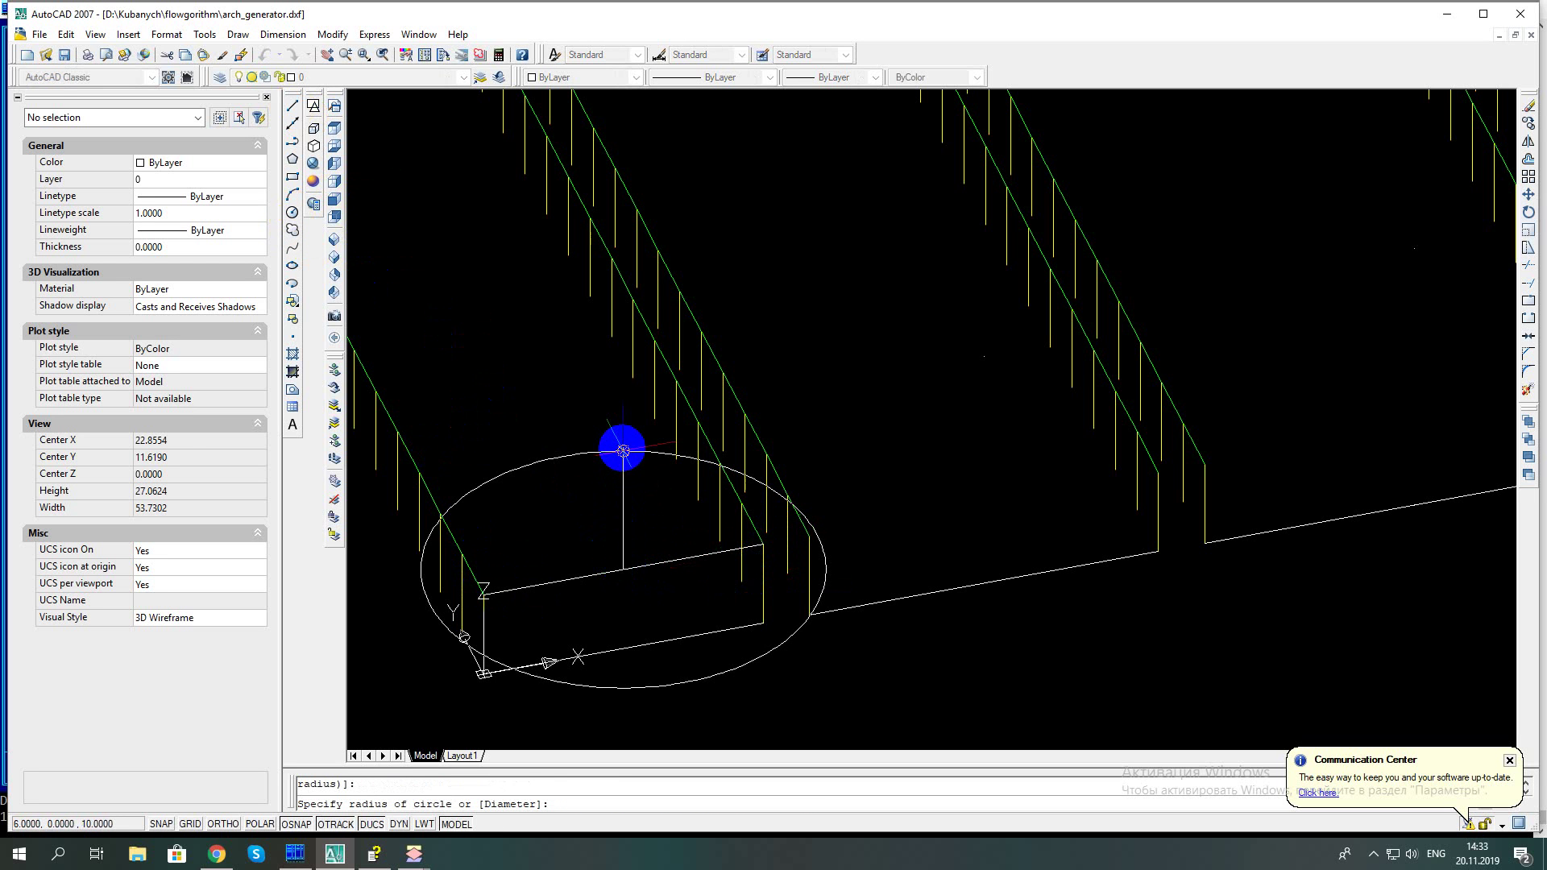
{"action": "key", "text": "Escape"}
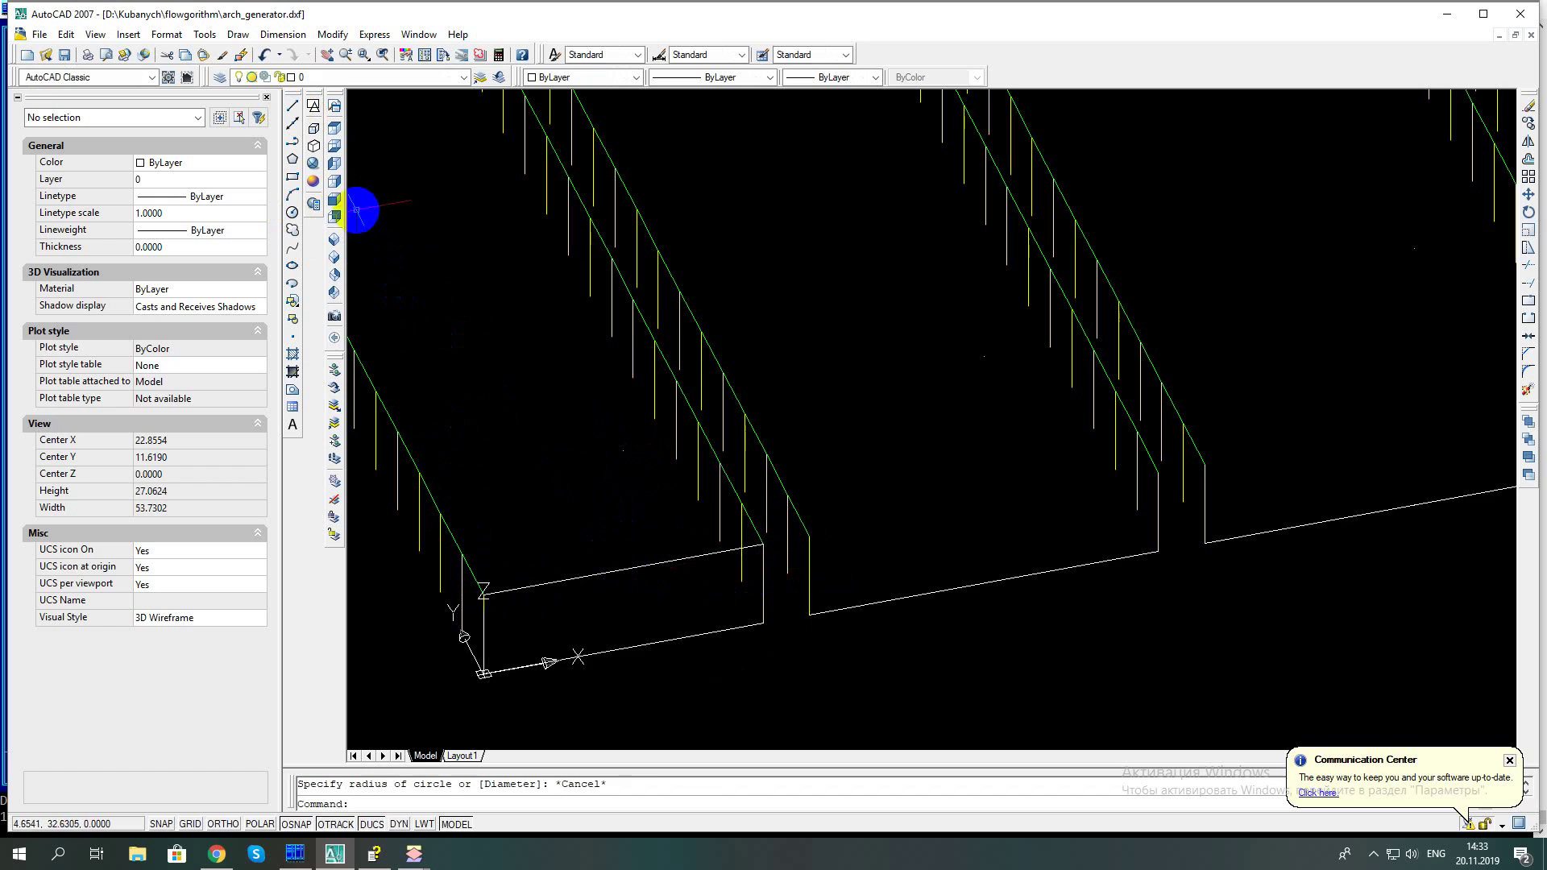
Switch to the front view, then tilt and zoom into an oblique view of the bay
{"action": "left_click", "coordinate": [336, 201]}
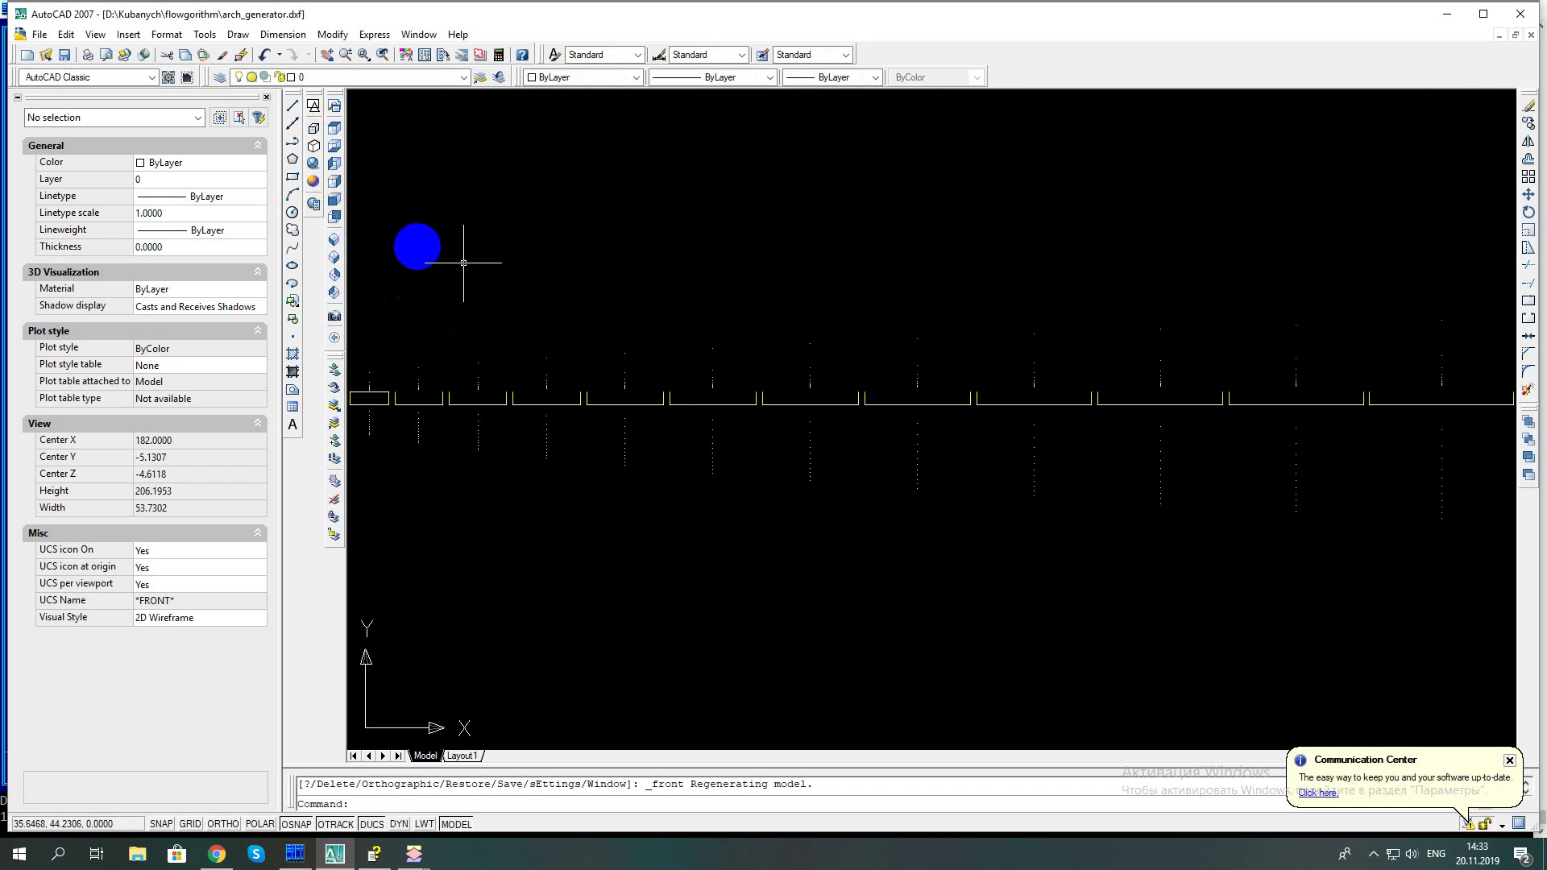
{"action": "mouse_move", "coordinate": [856, 407]}
{"action": "middle_mouse_down", "text": "shift"}
{"action": "mouse_move", "coordinate": [841, 493]}
{"action": "mouse_move", "coordinate": [856, 505]}
{"action": "middle_mouse_up", "text": "shift"}
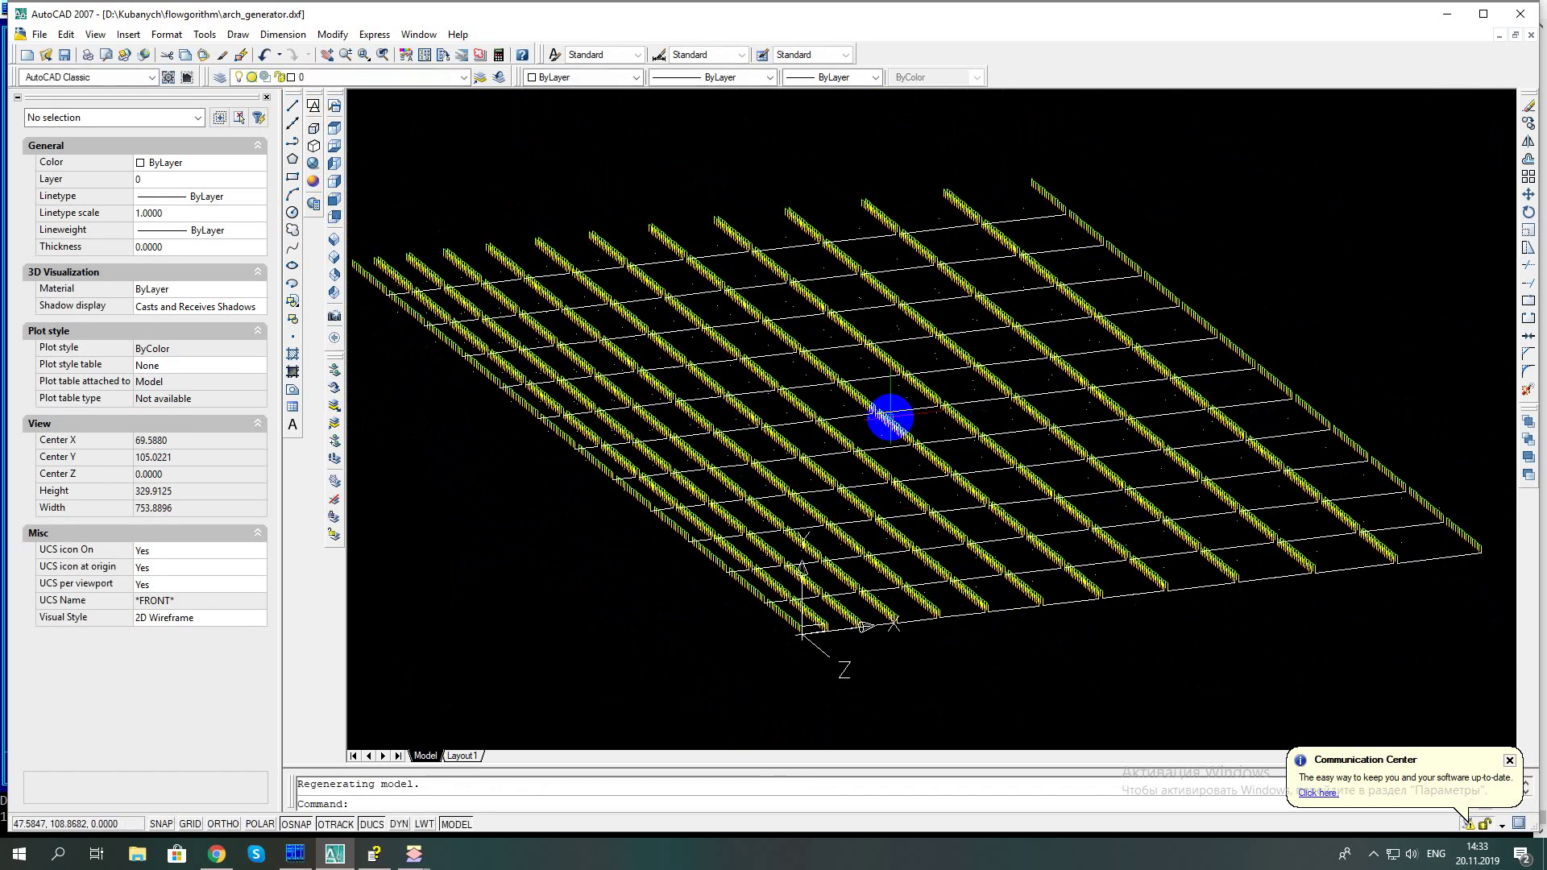
{"action": "scroll", "coordinate": [856, 622], "scroll_direction": "up", "scroll_amount": 4}
{"action": "scroll", "coordinate": [787, 625], "scroll_direction": "up", "scroll_amount": 3}
{"action": "scroll", "coordinate": [742, 612], "scroll_direction": "up", "scroll_amount": 3}
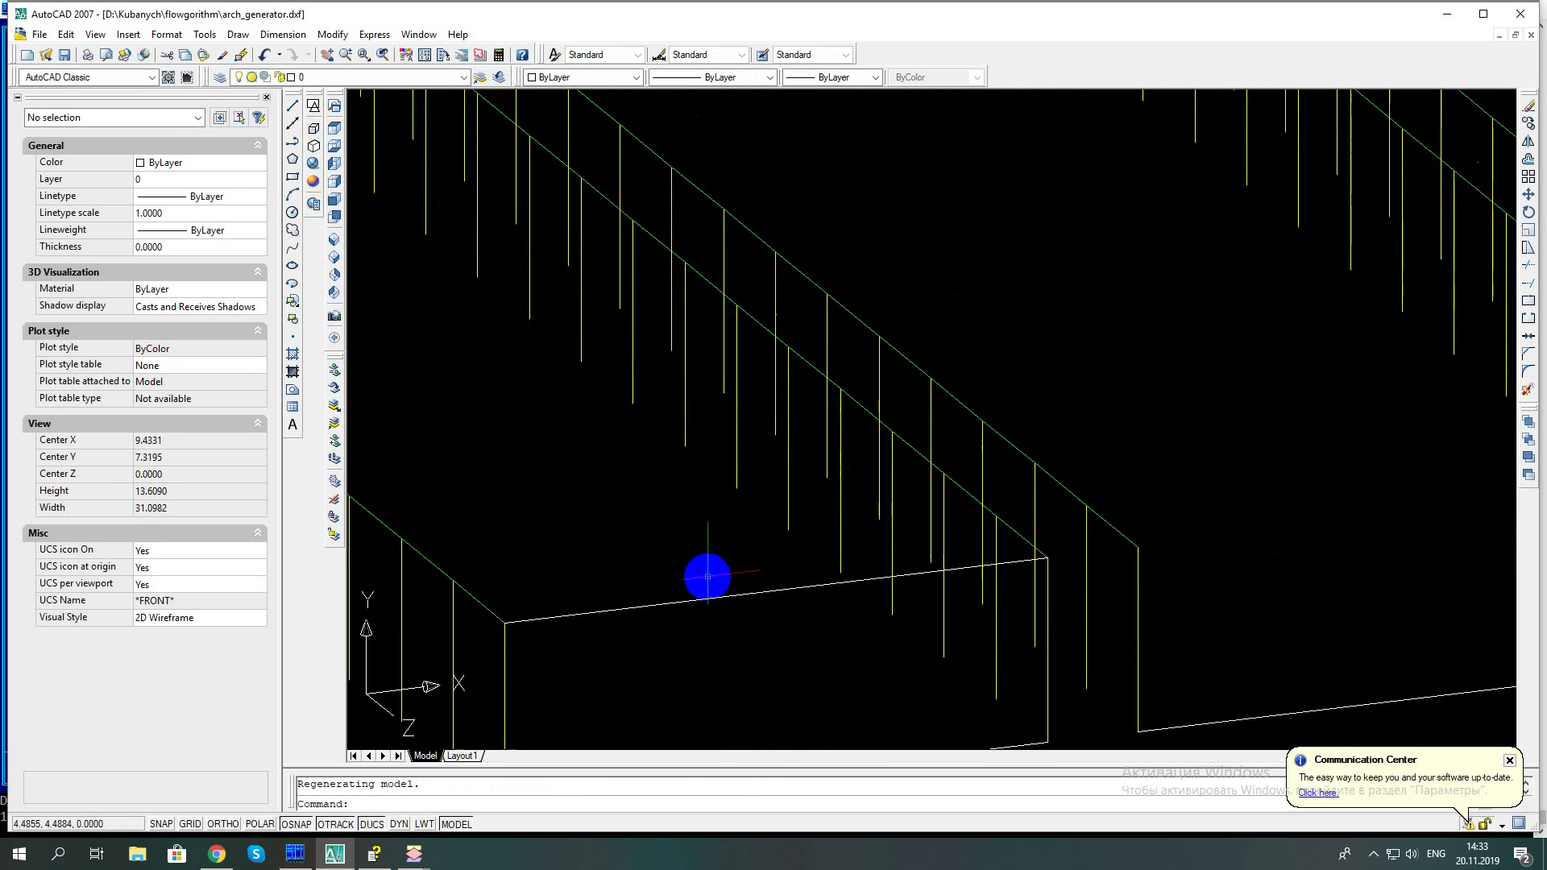
{"action": "scroll", "coordinate": [709, 577], "scroll_direction": "up", "scroll_amount": 3}
{"action": "middle_click_drag", "start_coordinate": [683, 552], "coordinate": [667, 553], "text": "shift"}
{"action": "scroll", "coordinate": [660, 555], "scroll_direction": "down", "scroll_amount": 2}
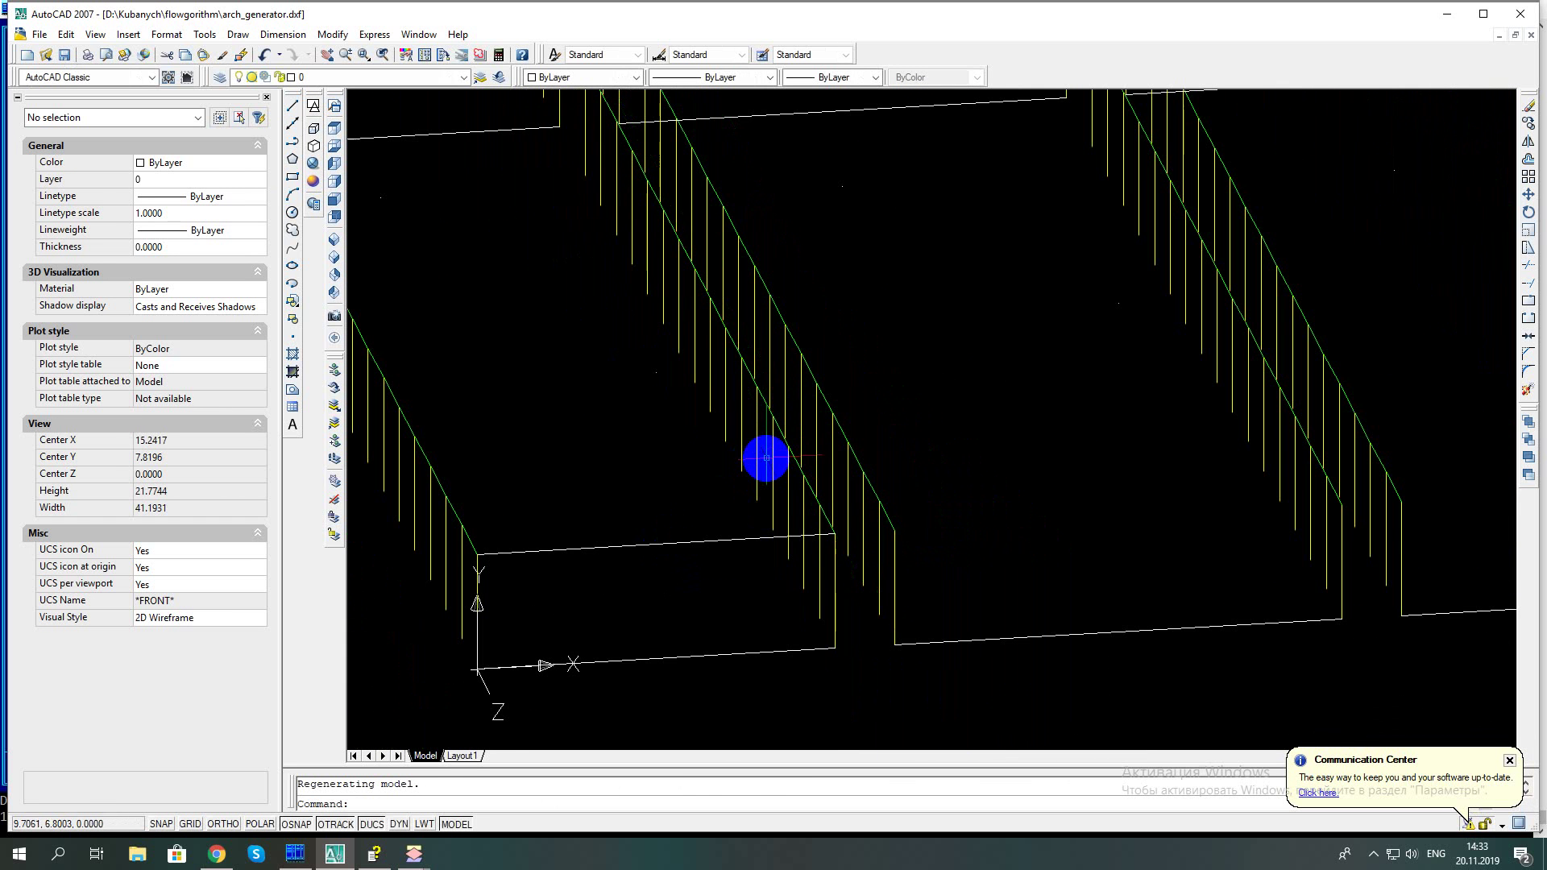
Draw a circle centred on the bay edge midpoint, passing through the top arch point
{"action": "left_click", "coordinate": [293, 214]}
{"action": "left_click", "coordinate": [662, 545]}
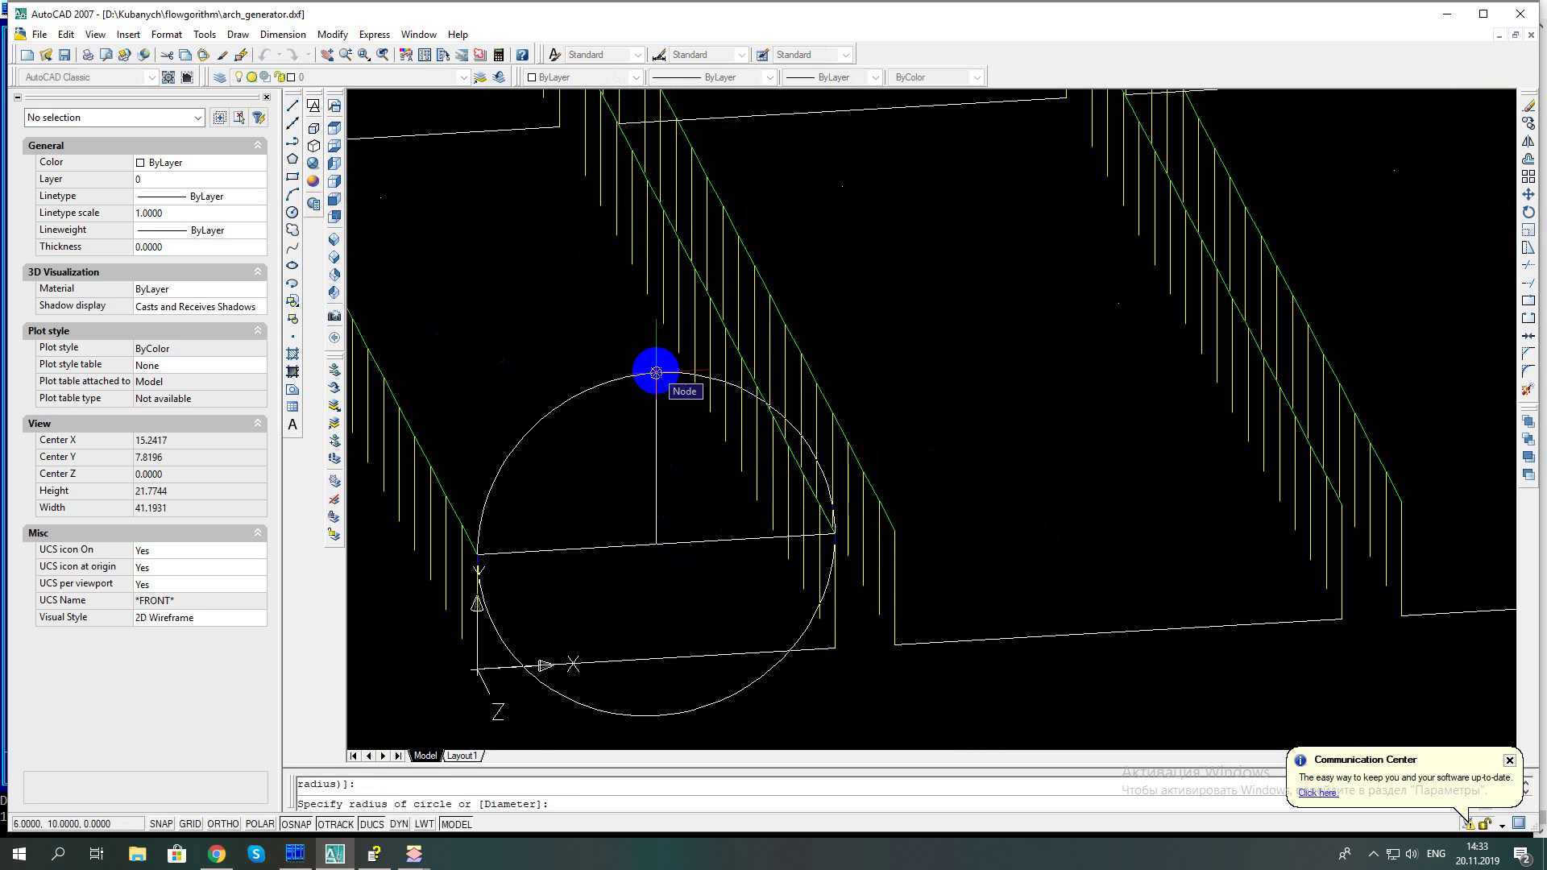
{"action": "left_click", "coordinate": [656, 372]}
{"action": "scroll", "coordinate": [736, 490], "scroll_direction": "down", "scroll_amount": 6}
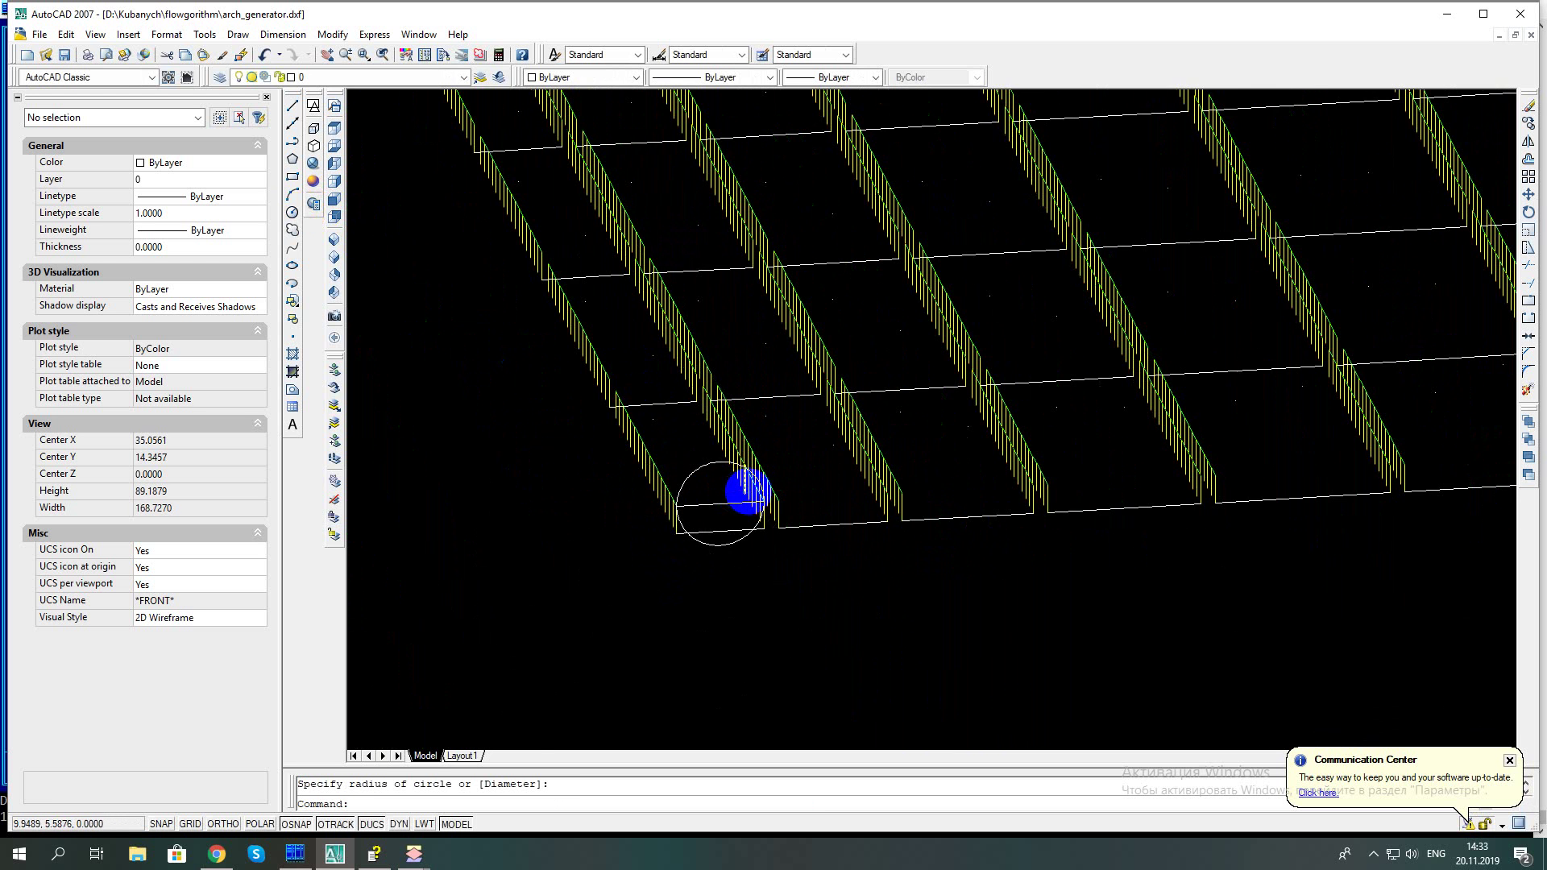
{"action": "scroll", "coordinate": [746, 492], "scroll_direction": "down", "scroll_amount": 4}
{"action": "scroll", "coordinate": [768, 496], "scroll_direction": "up", "scroll_amount": 2}
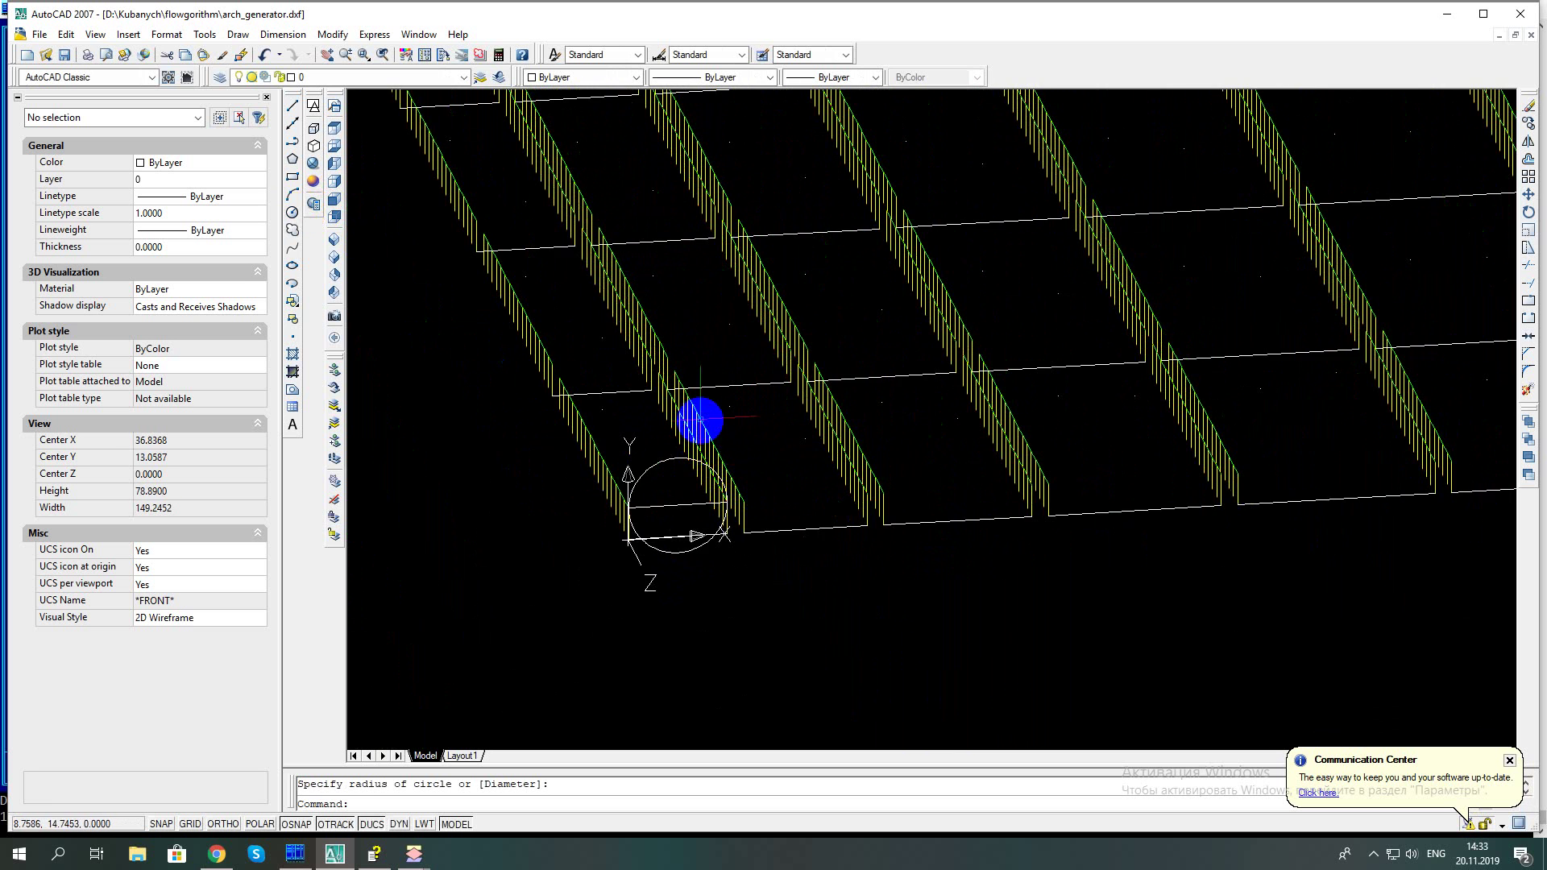
{"action": "scroll", "coordinate": [713, 424], "scroll_direction": "up", "scroll_amount": 1}
{"action": "scroll", "coordinate": [700, 434], "scroll_direction": "up", "scroll_amount": 2}
{"action": "scroll", "coordinate": [674, 444], "scroll_direction": "up", "scroll_amount": 5}
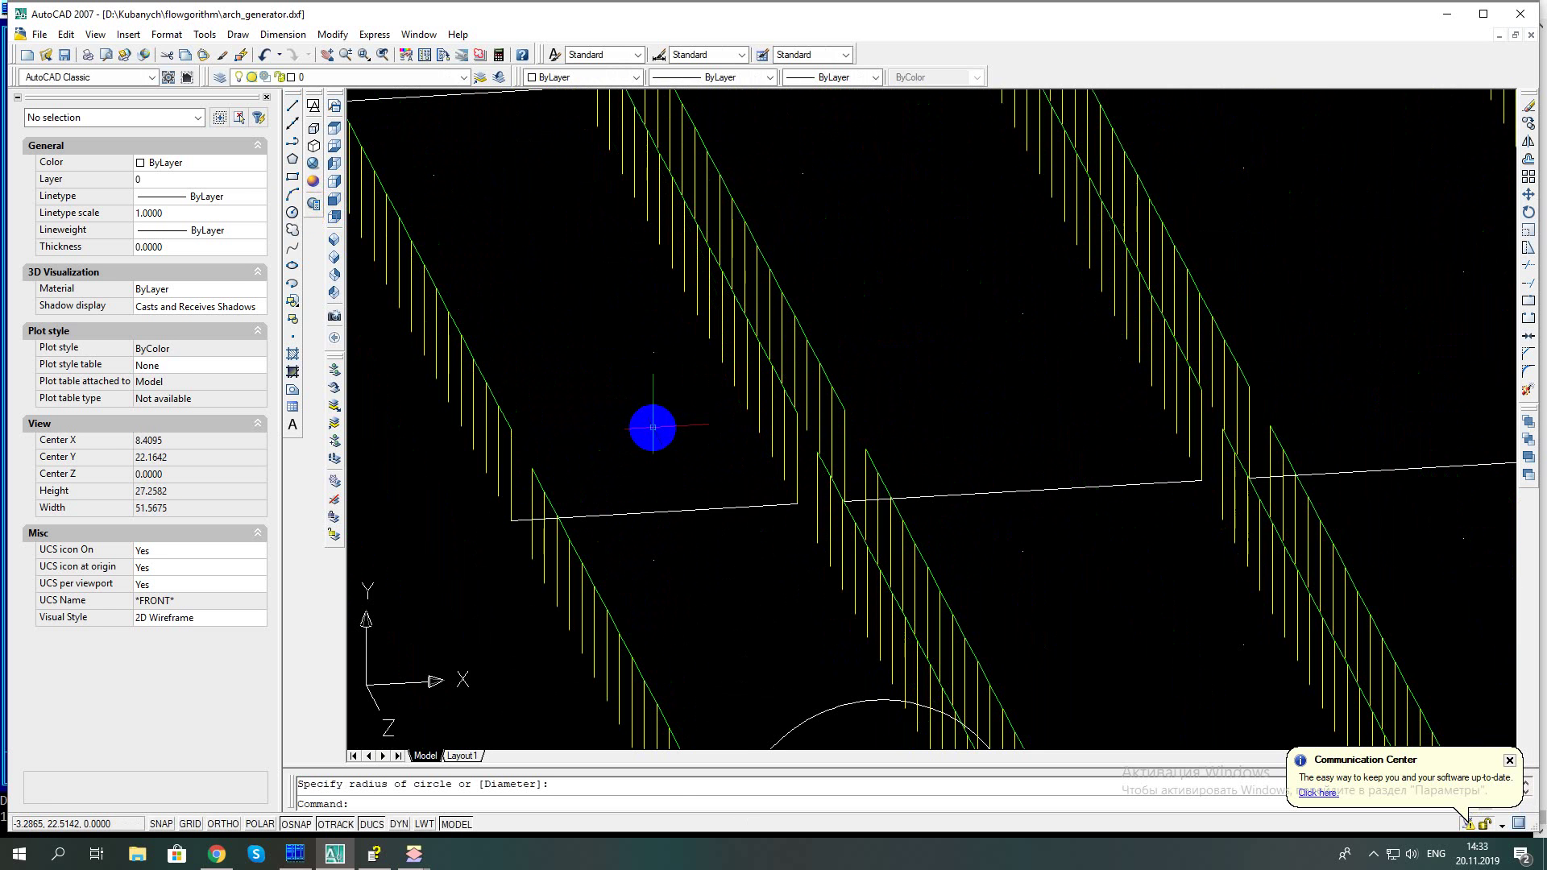
Orbit the grid and check the center1-layer arch centre point at 6, 0, 0
{"action": "mouse_move", "coordinate": [648, 429]}
{"action": "middle_mouse_down", "text": "shift"}
{"action": "mouse_move", "coordinate": [649, 442]}
{"action": "mouse_move", "coordinate": [625, 422]}
{"action": "mouse_move", "coordinate": [621, 384]}
{"action": "mouse_move", "coordinate": [631, 408]}
{"action": "middle_mouse_up", "text": "shift"}
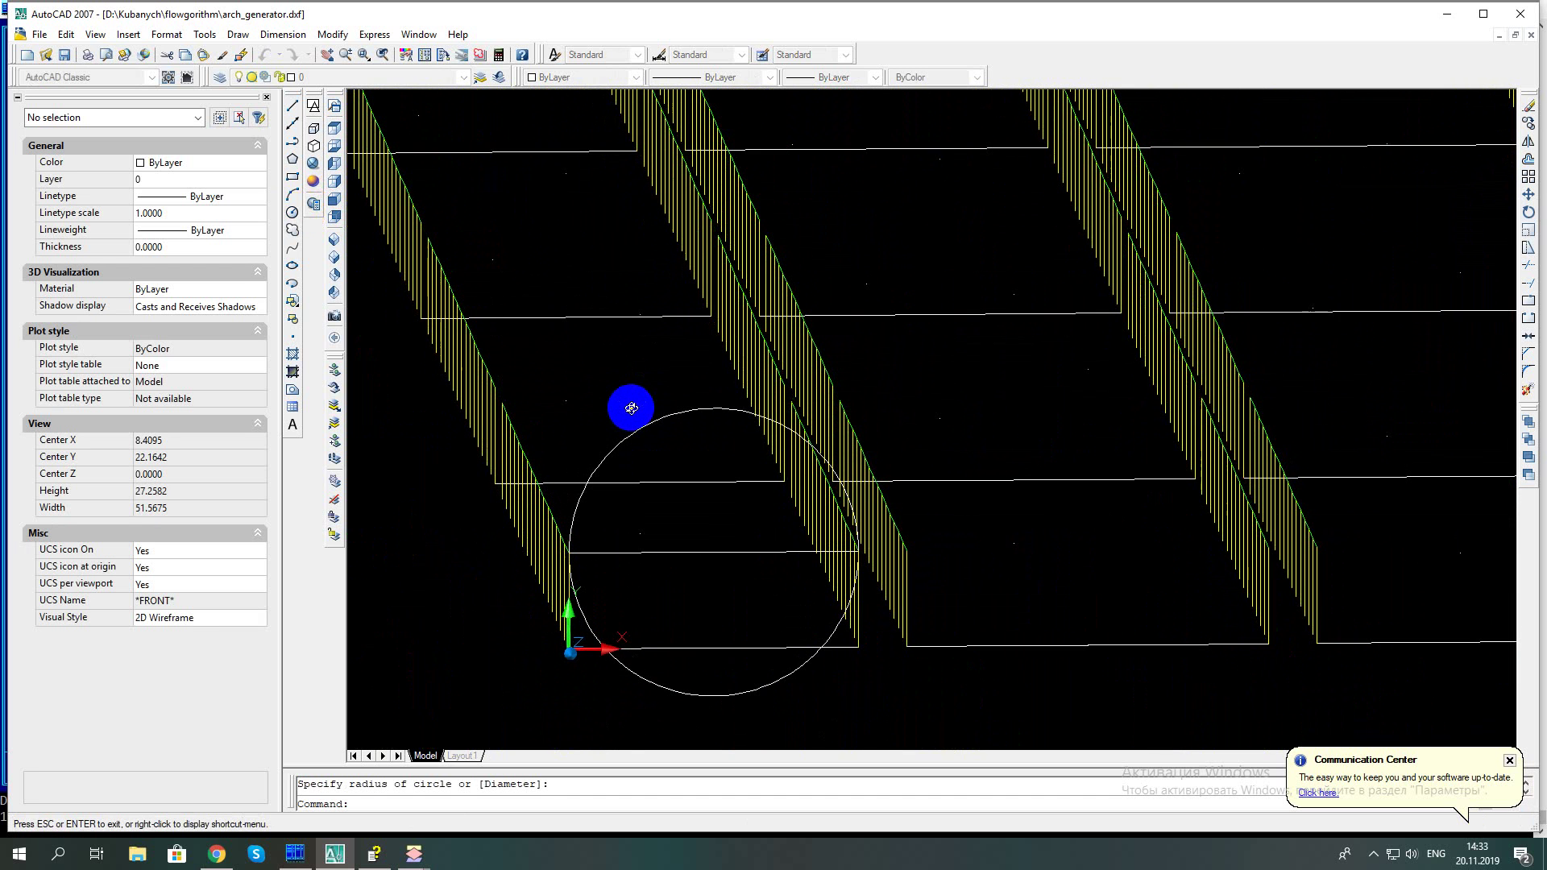
{"action": "left_click", "coordinate": [692, 547]}
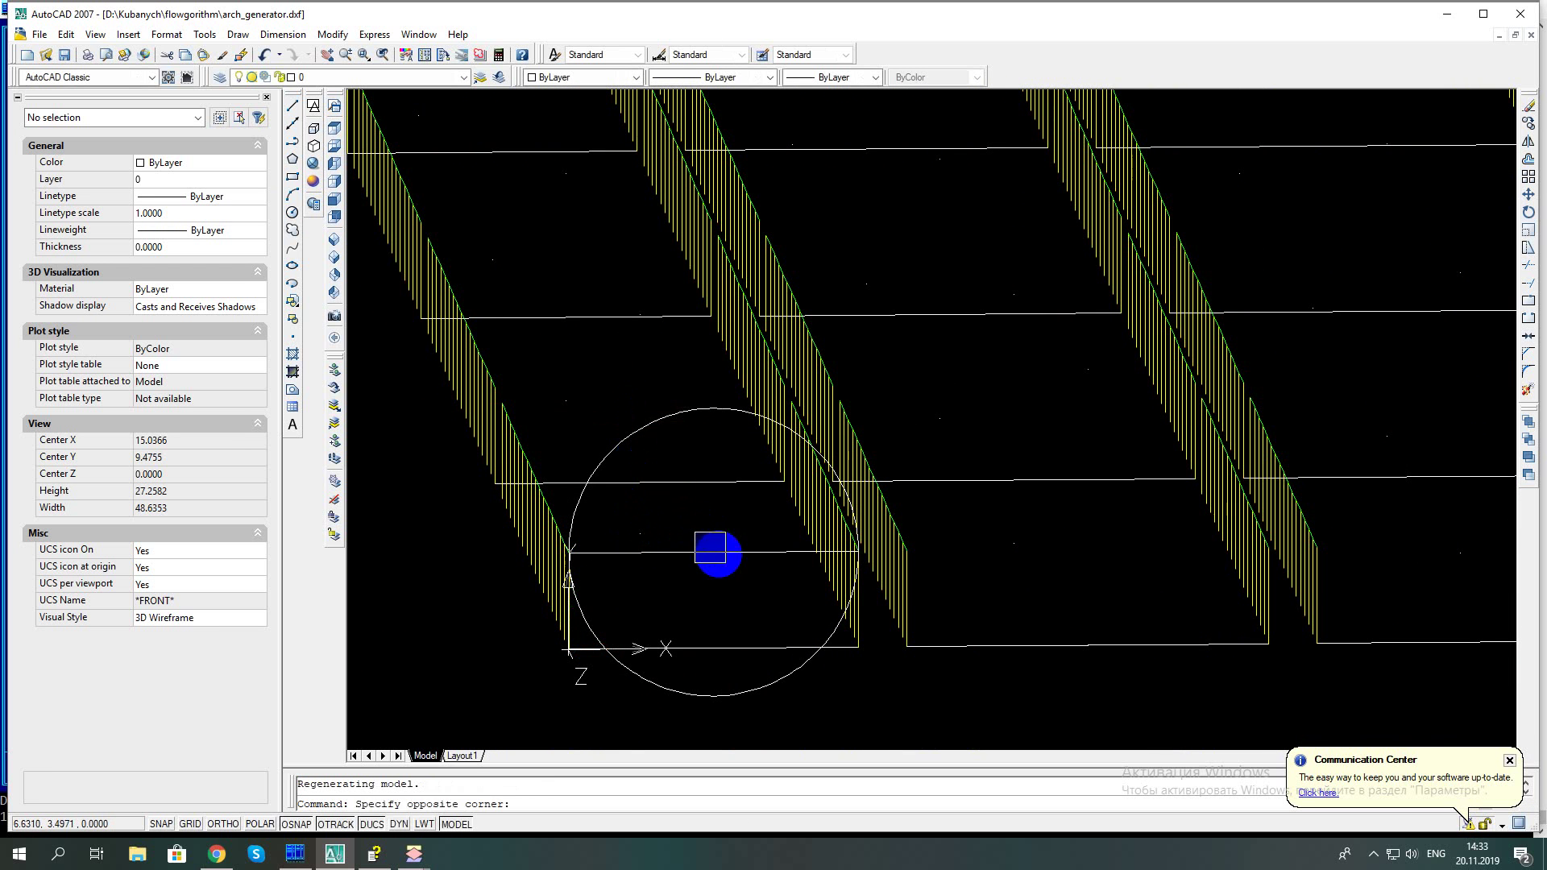
{"action": "left_click", "coordinate": [740, 574]}
{"action": "left_click", "coordinate": [713, 649]}
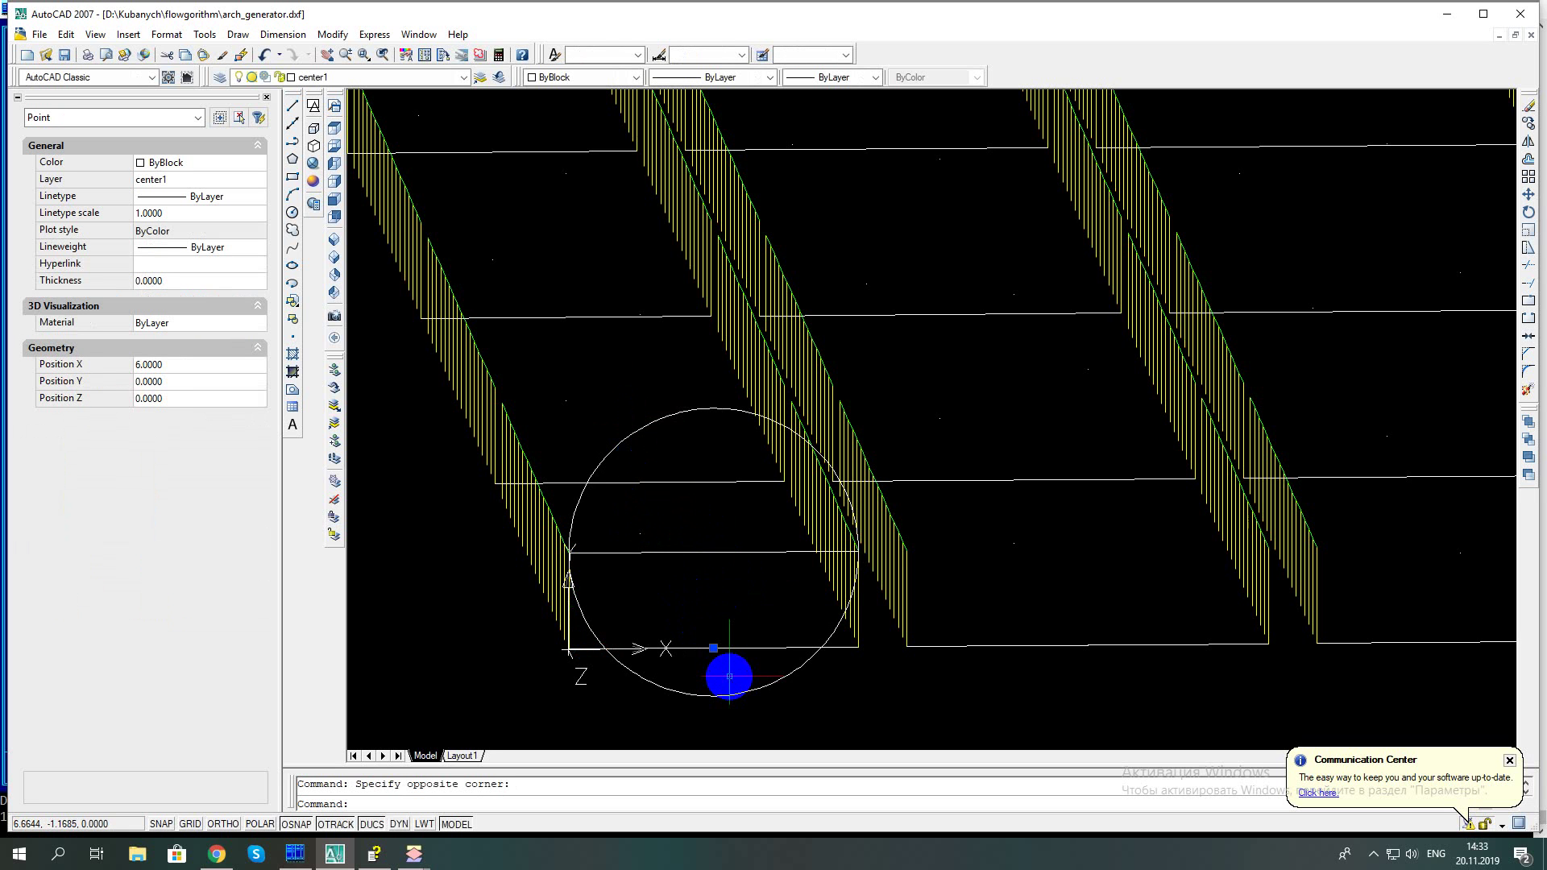
{"action": "key", "text": "Escape"}
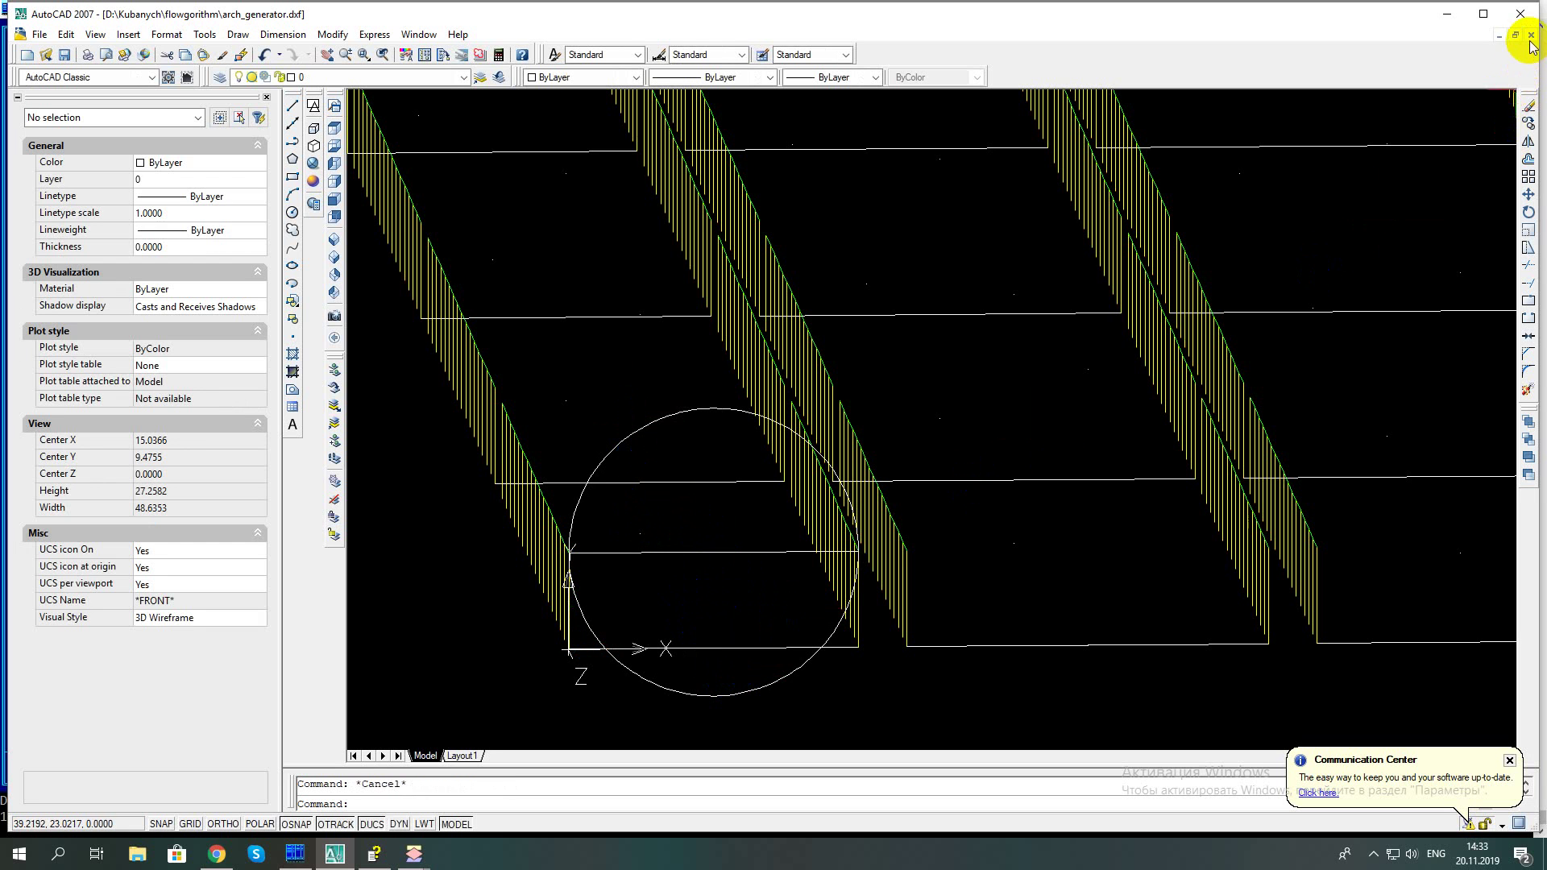
Close the arch drawing, discard its changes, and switch to the arch_generator002 flowchart
{"action": "left_click", "coordinate": [1531, 37]}
{"action": "left_click", "coordinate": [799, 458]}
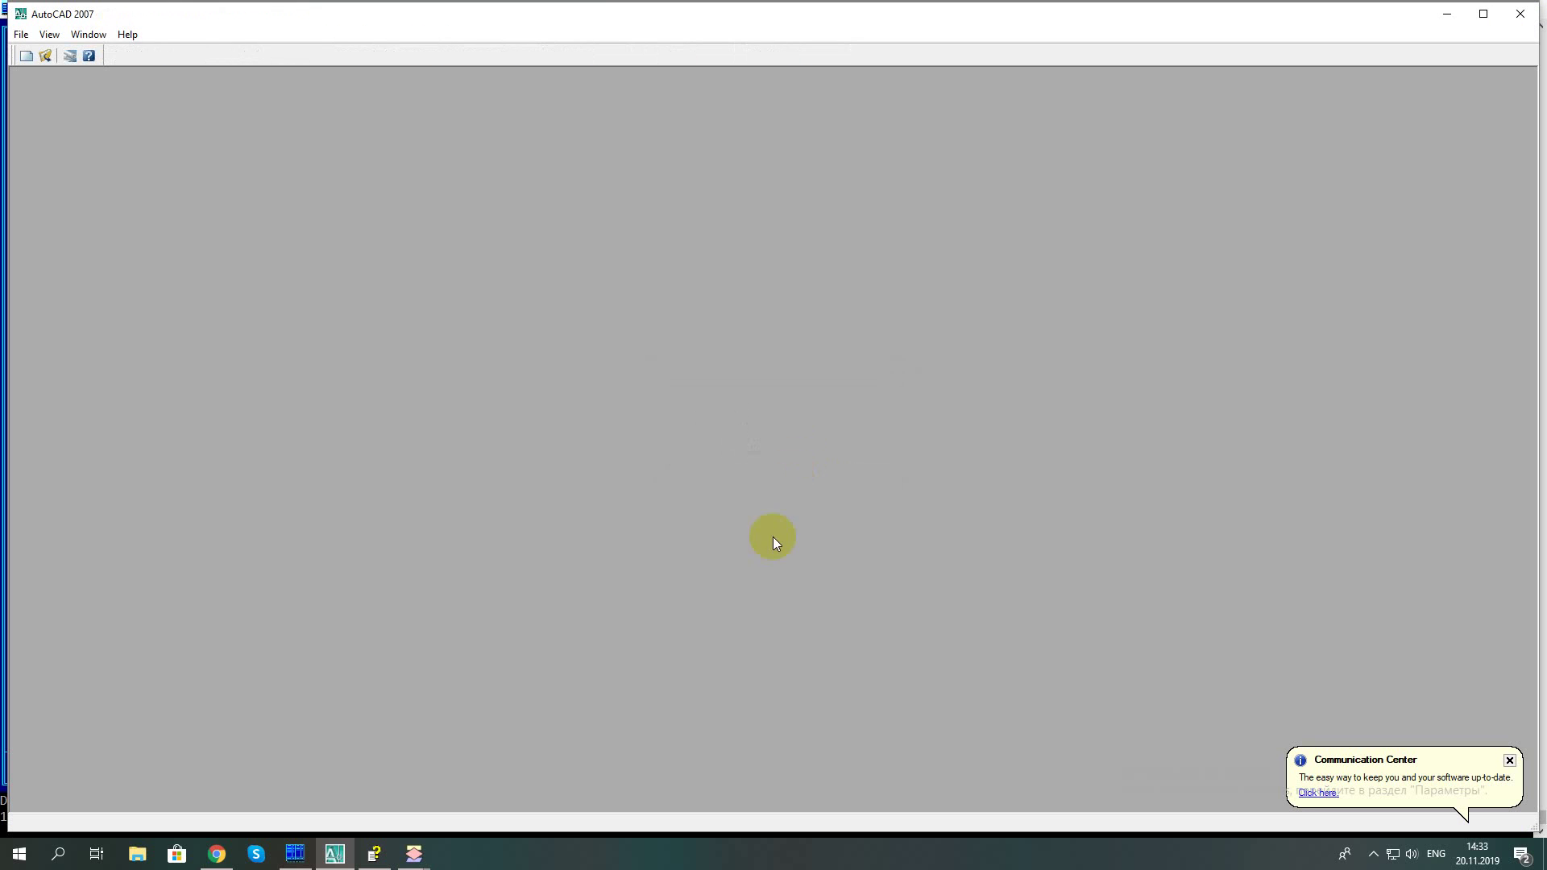
{"action": "mouse_move", "coordinate": [413, 853]}
{"action": "left_click", "coordinate": [390, 802]}
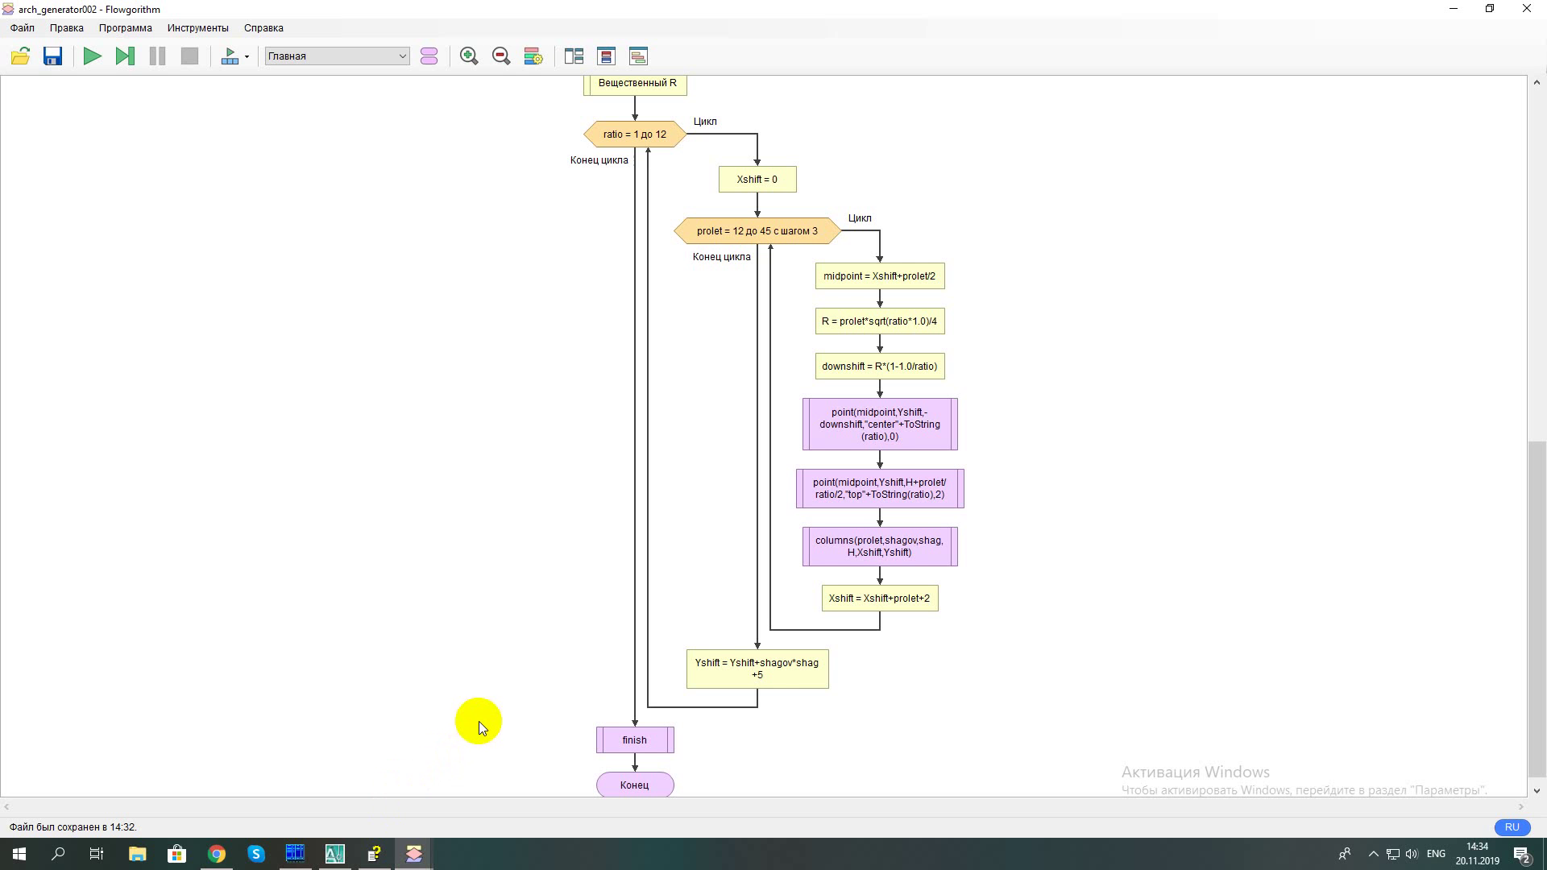
Change the centre point call's height to H-downshift and save the flowchart
{"action": "left_click", "coordinate": [930, 419]}
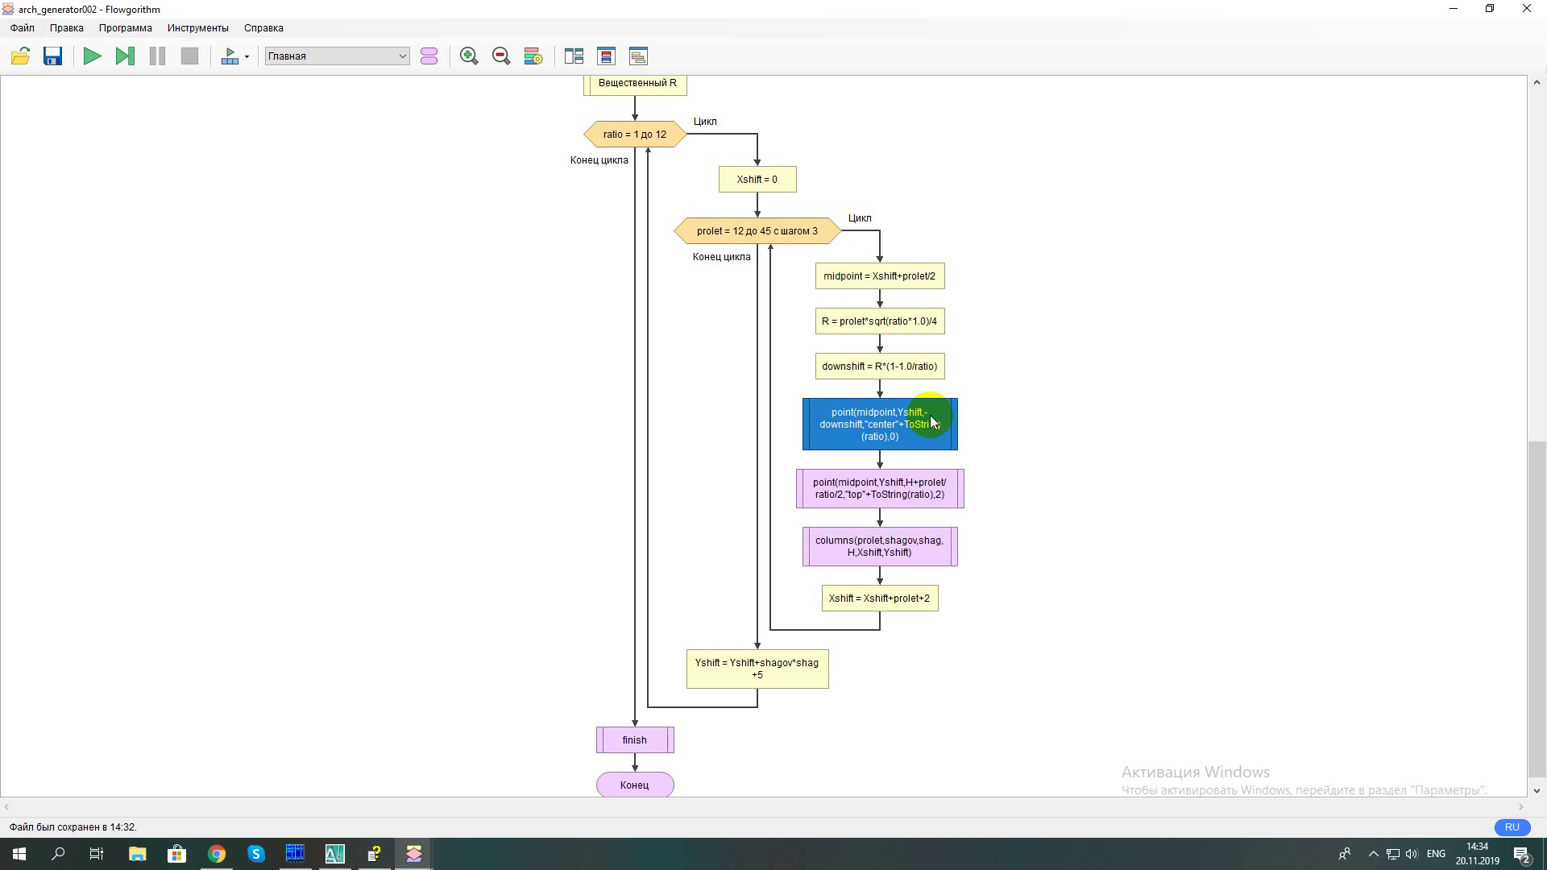
{"action": "double_click", "coordinate": [931, 419]}
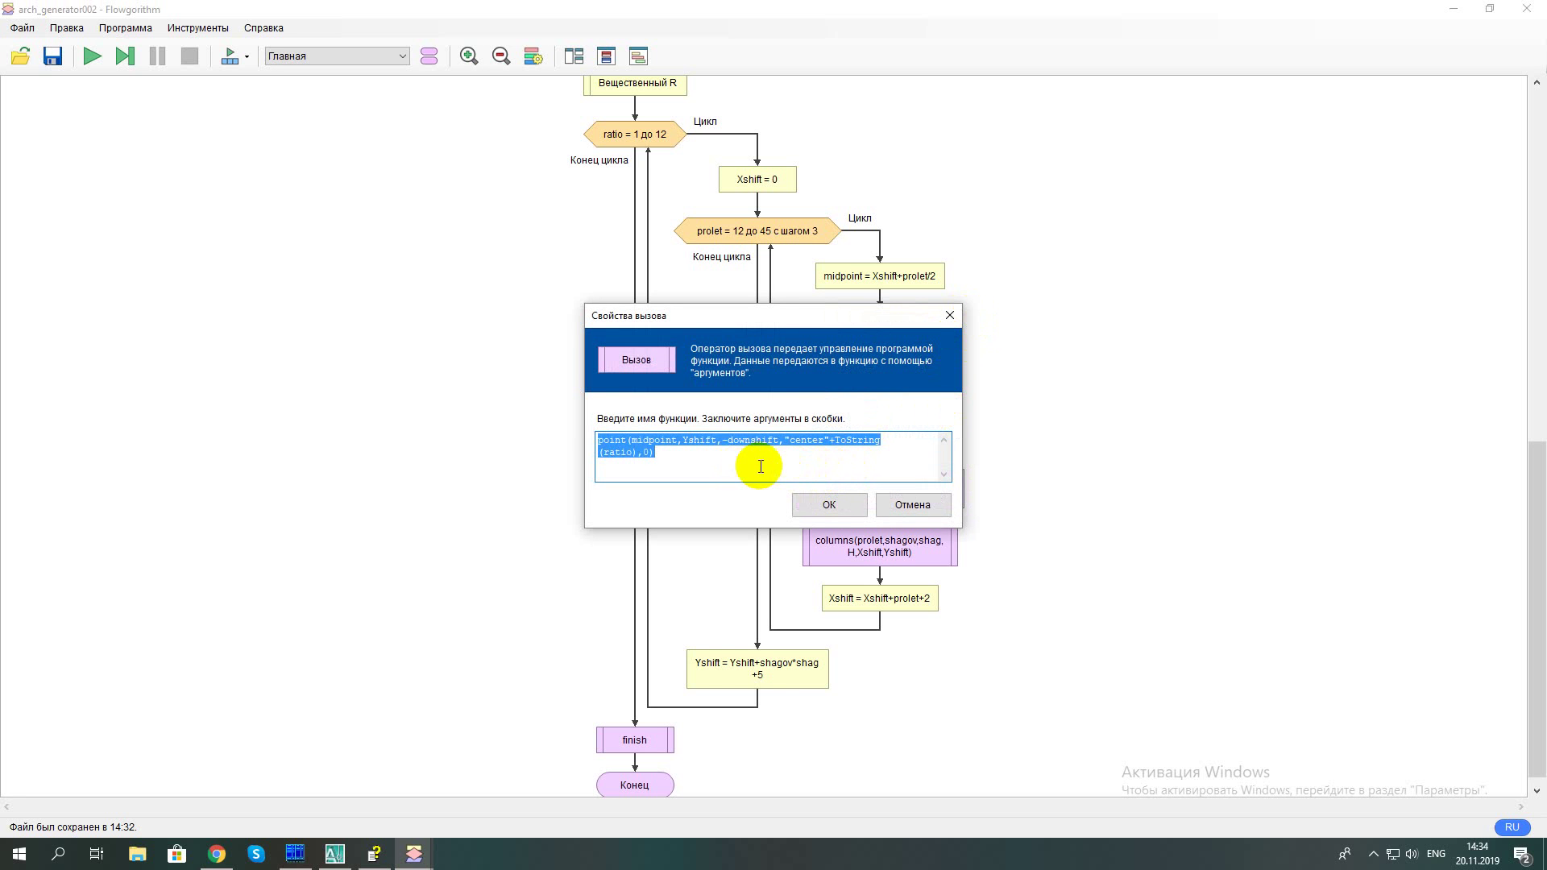
{"action": "left_click", "coordinate": [722, 439]}
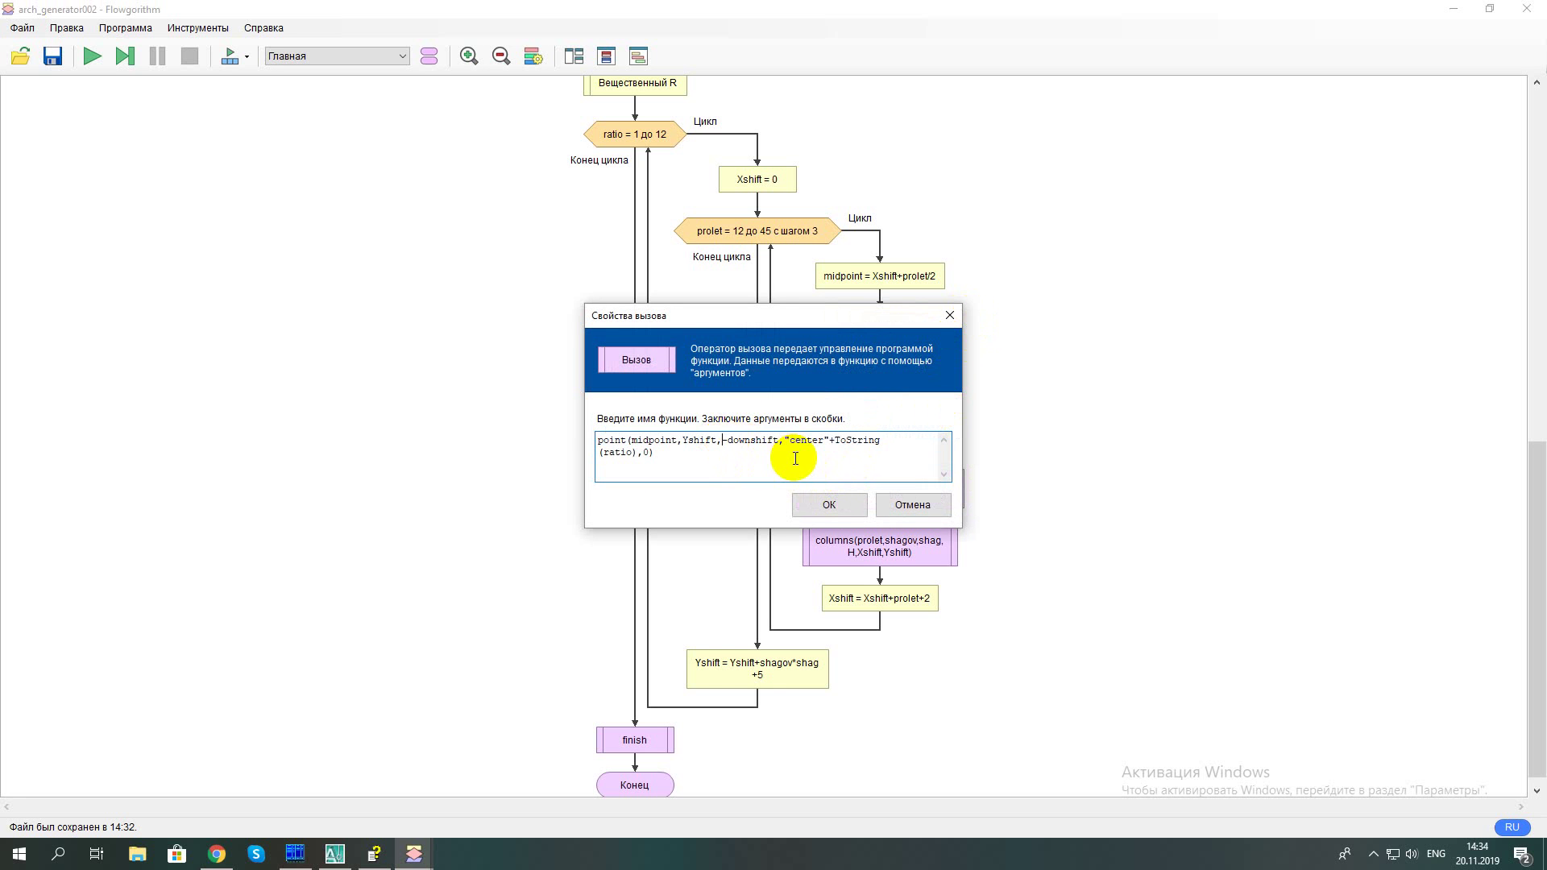
{"action": "type", "text": "H"}
{"action": "left_click", "coordinate": [825, 506]}
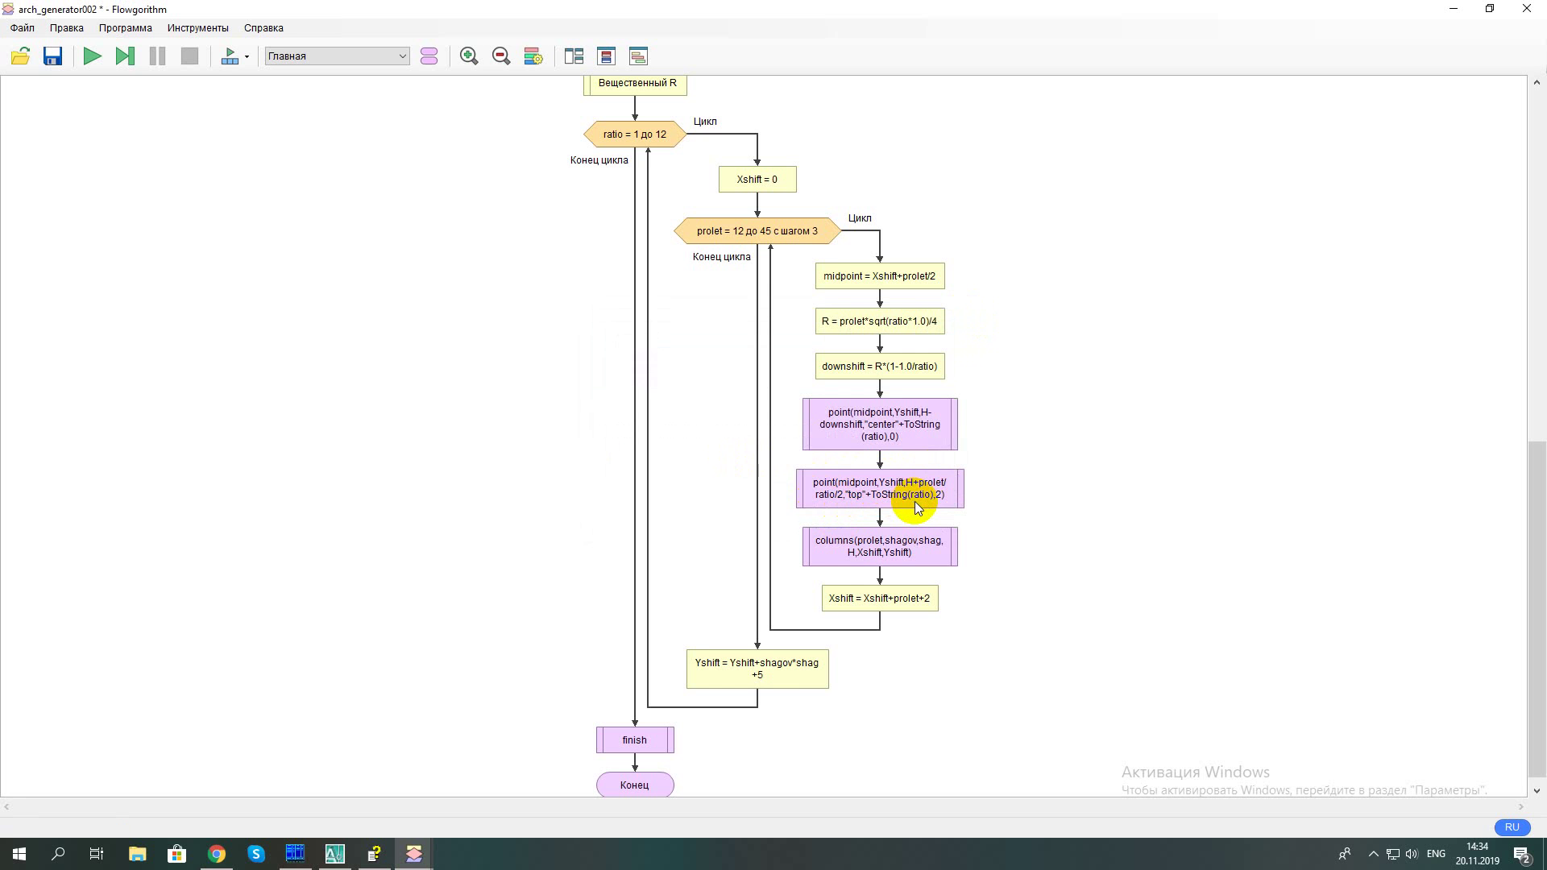
{"action": "left_click", "coordinate": [56, 56]}
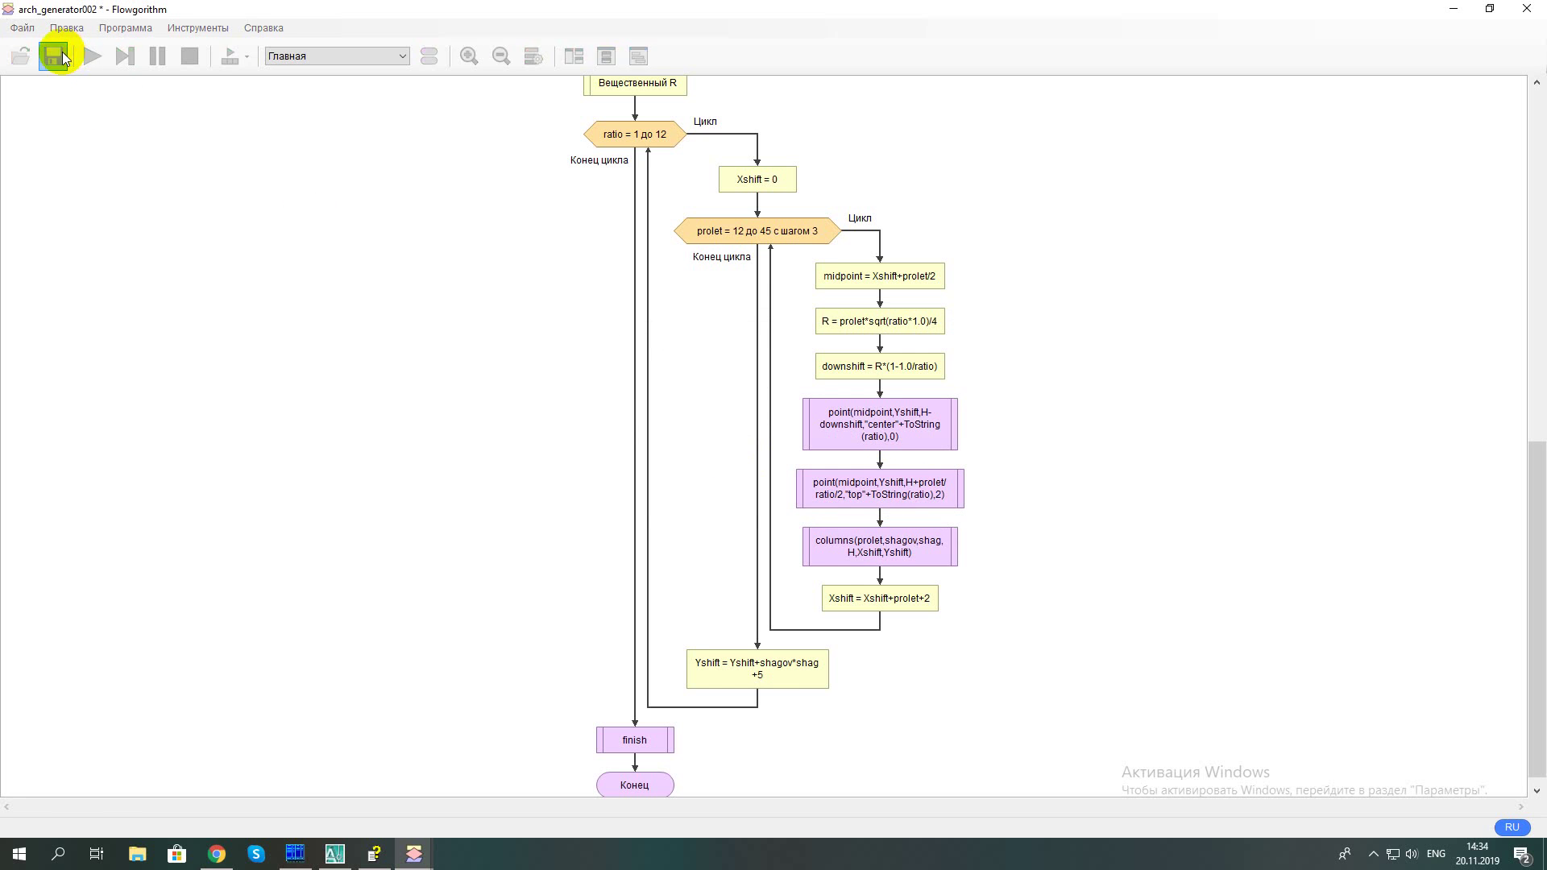
Export the Python source code as arch_generator001, overwriting the existing file
{"action": "left_click", "coordinate": [638, 57]}
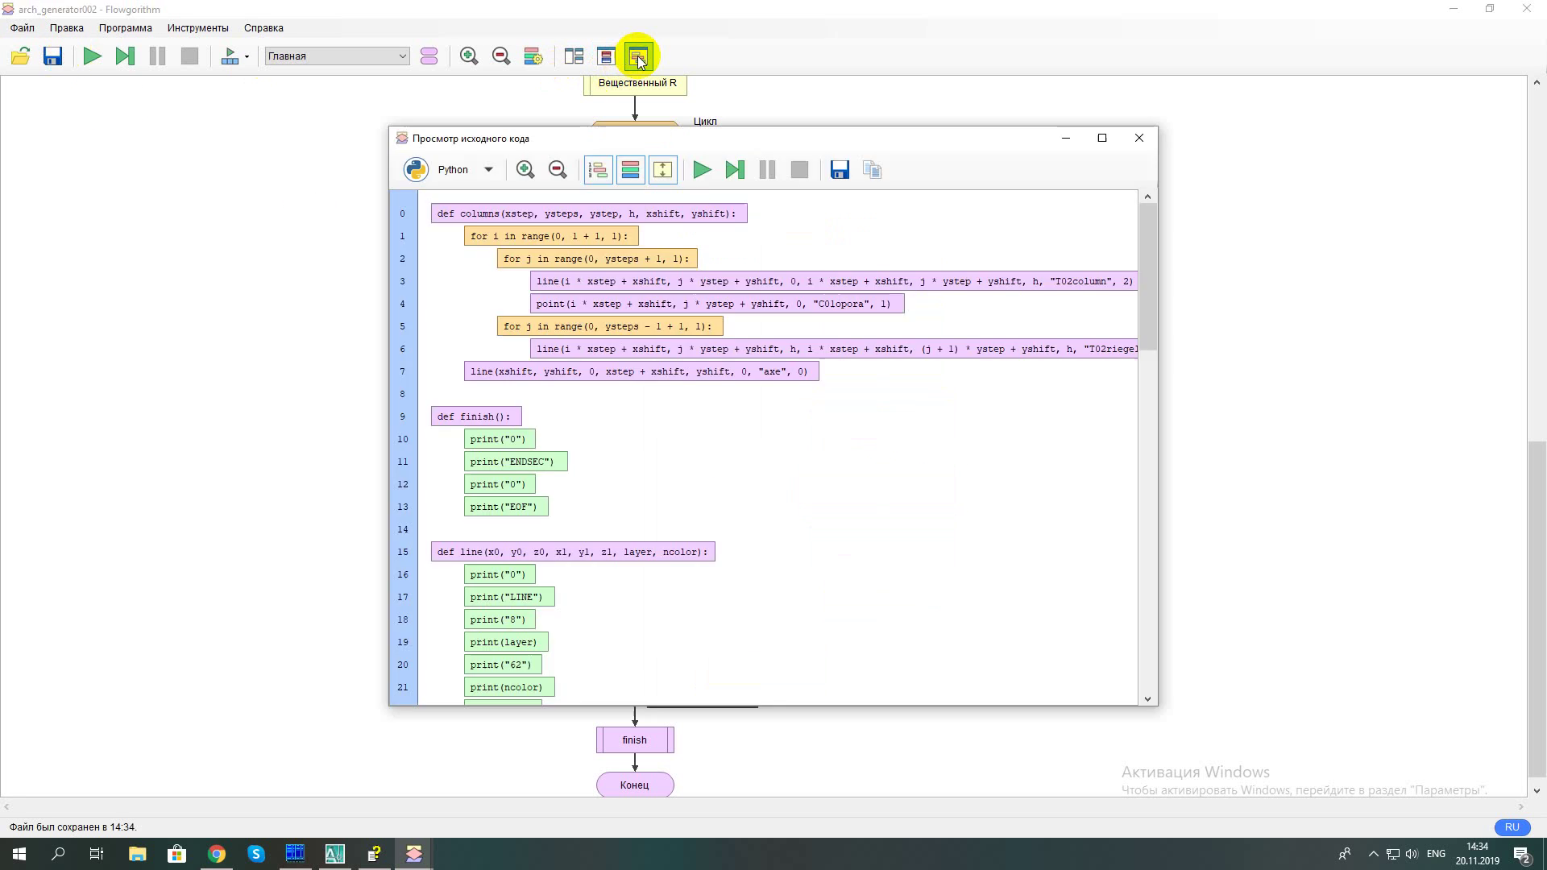
{"action": "left_click", "coordinate": [839, 169]}
{"action": "left_click", "coordinate": [659, 282]}
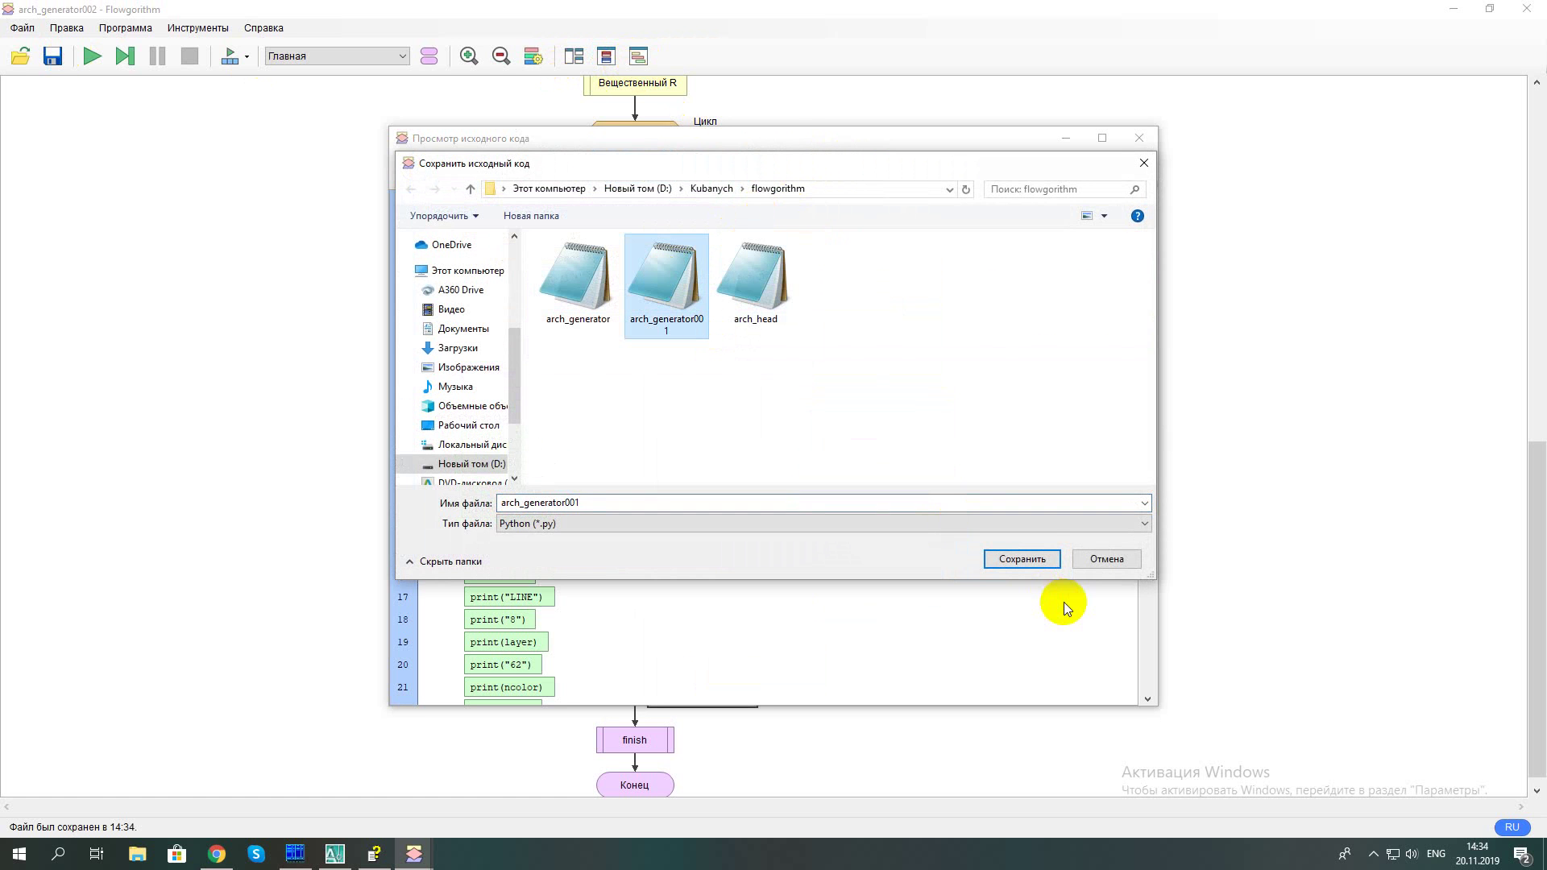
{"action": "left_click", "coordinate": [1032, 559]}
{"action": "left_click", "coordinate": [831, 425]}
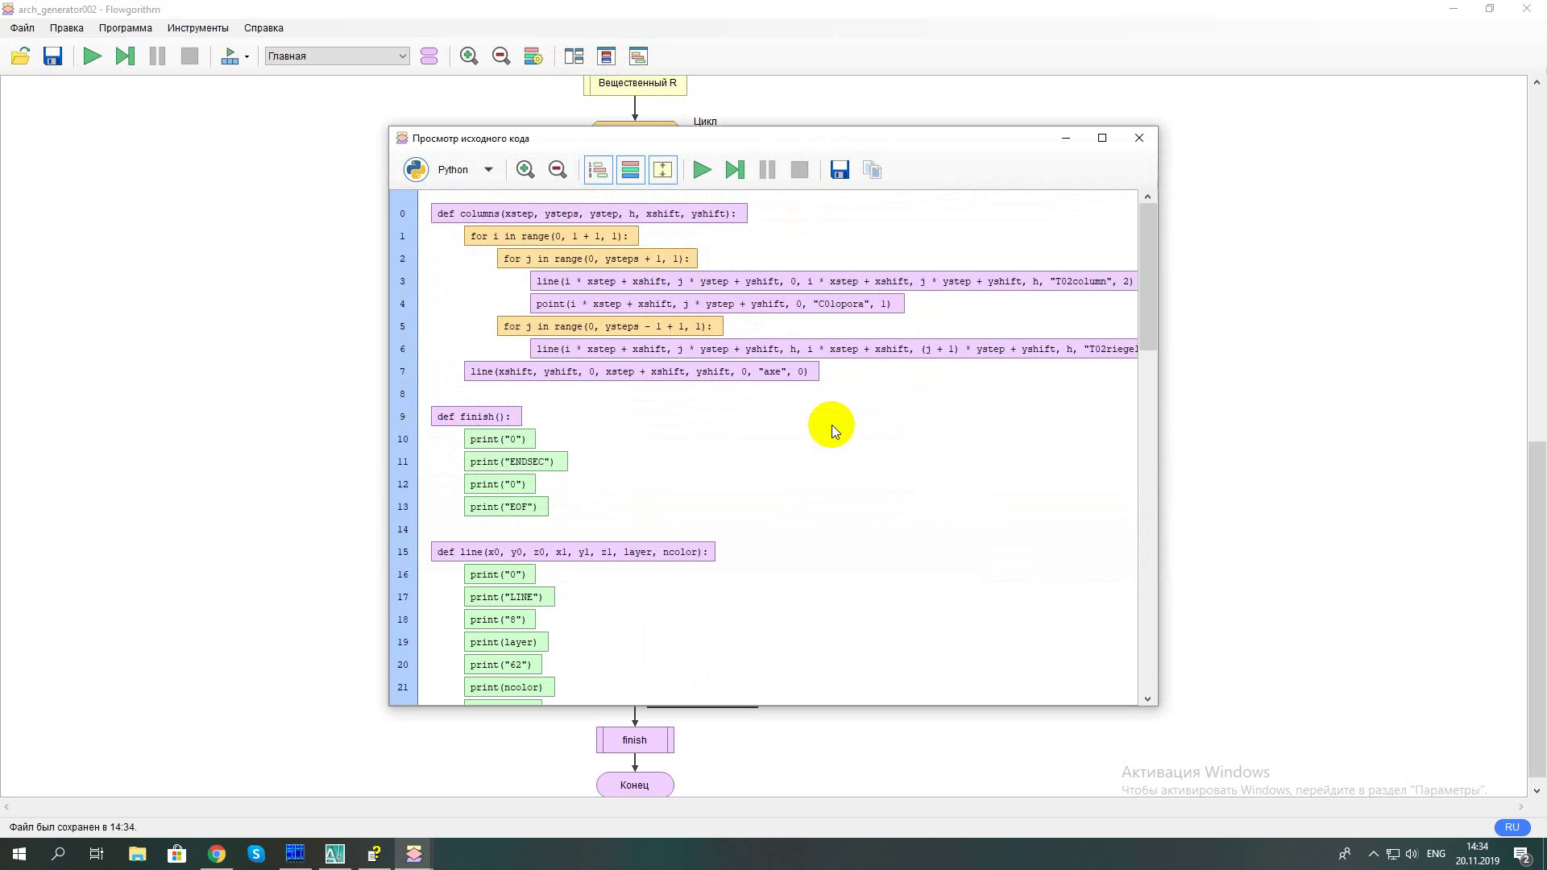
{"action": "left_click", "coordinate": [1137, 140]}
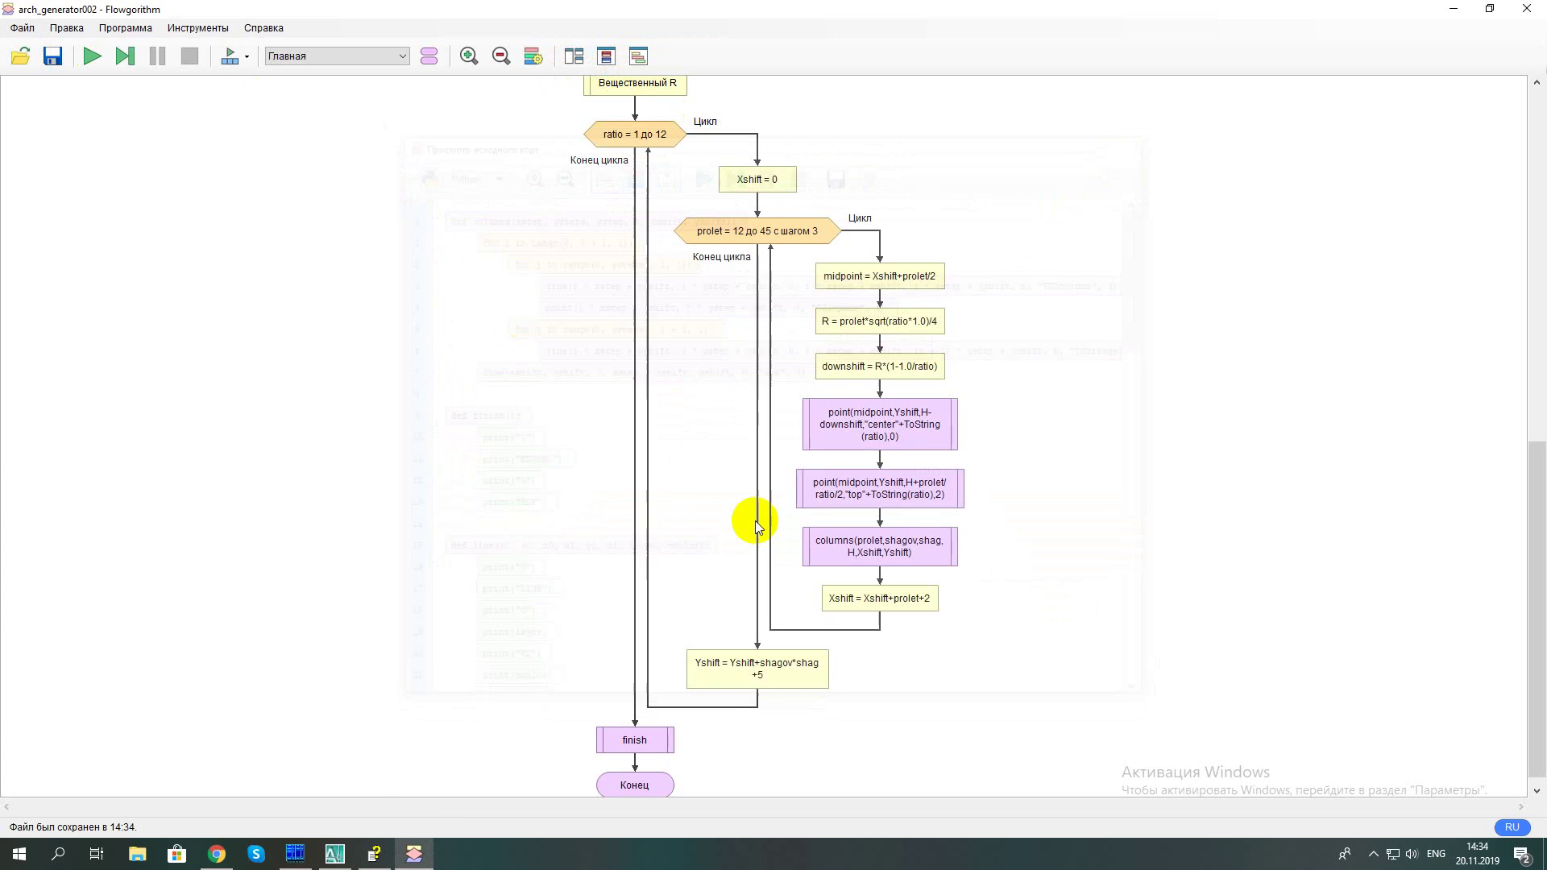
Switch to Far Manager and open arch_head.py in the editor
{"action": "left_click", "coordinate": [304, 857]}
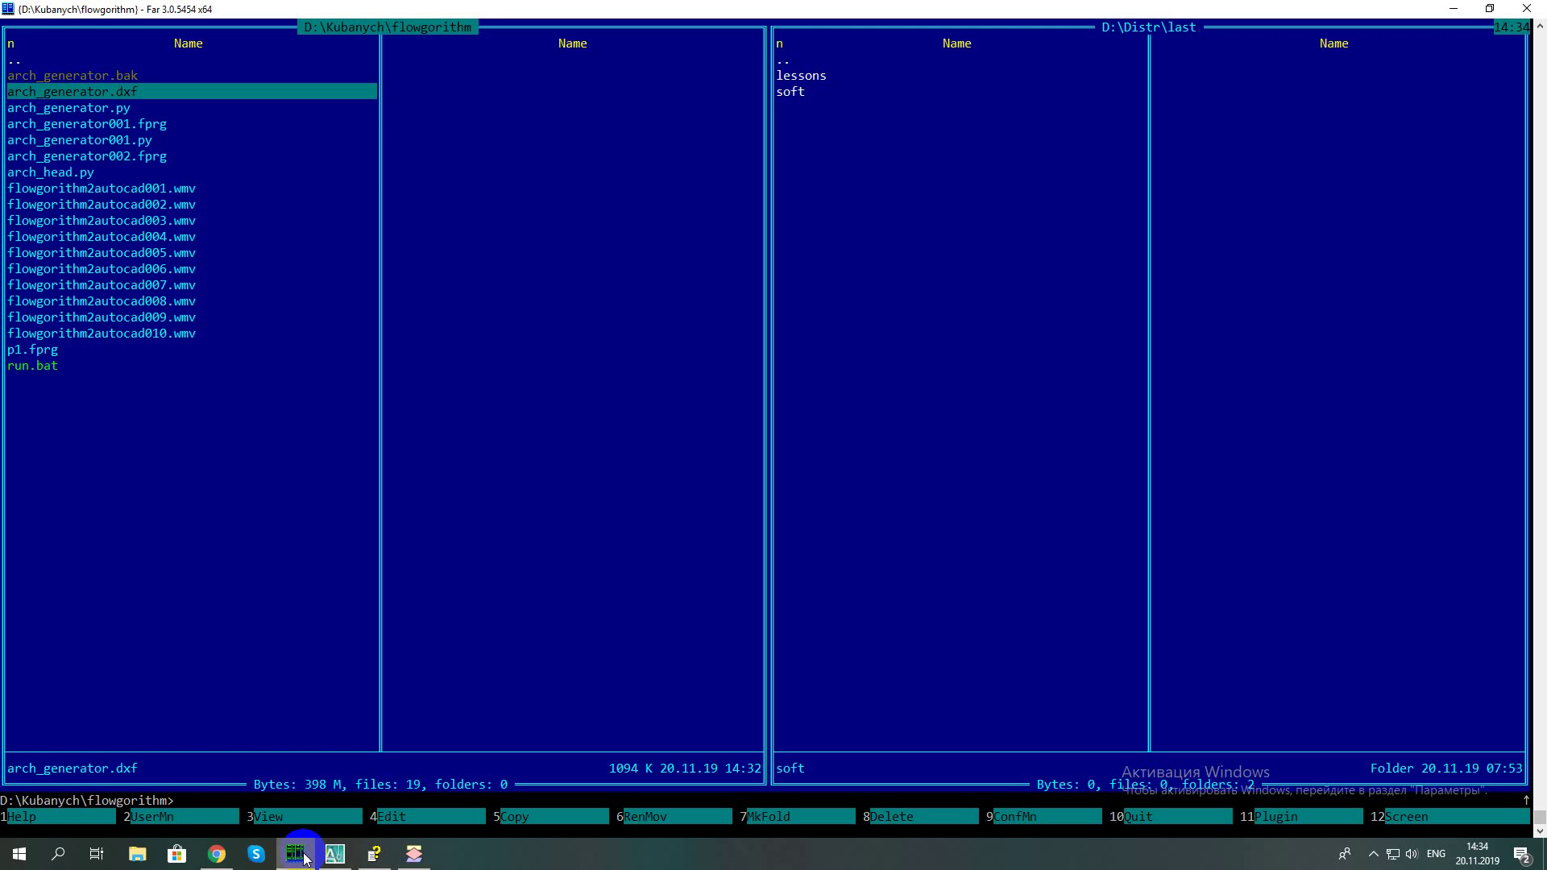
{"action": "key", "text": "Down"}
{"action": "key", "text": "Down"}
{"action": "key", "text": "Down"}
{"action": "key", "text": "Down"}
{"action": "key", "text": "Down"}
{"action": "key", "text": "F4"}
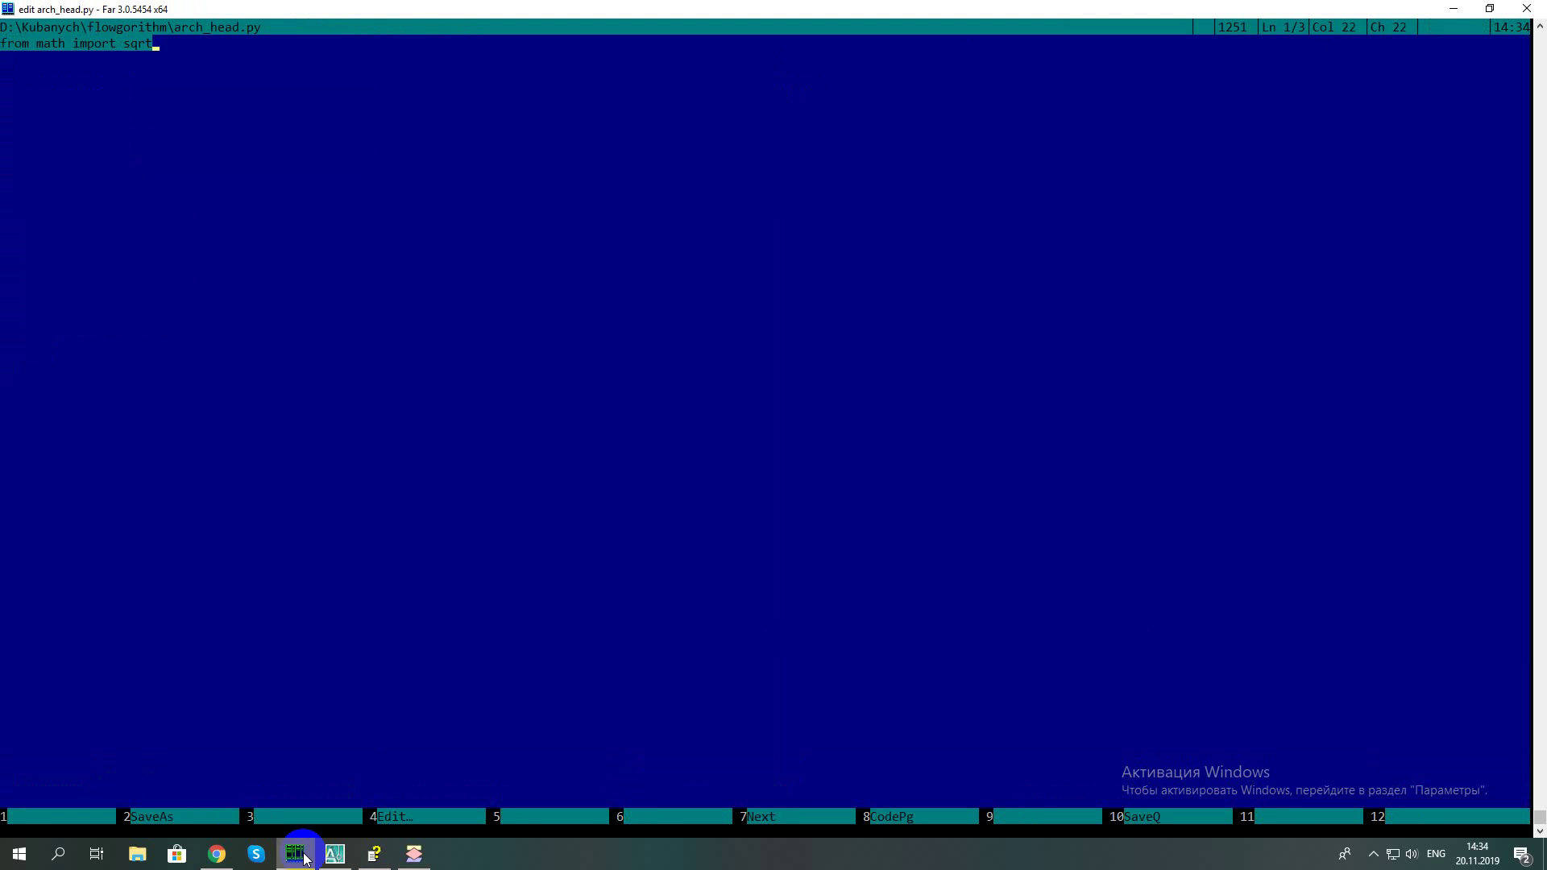
Paste 'from math import sqrt' at the top of arch_generator001.py and save it
{"action": "key", "text": "Escape"}
{"action": "key", "text": "Up"}
{"action": "key", "text": "Up"}
{"action": "key", "text": "F4"}
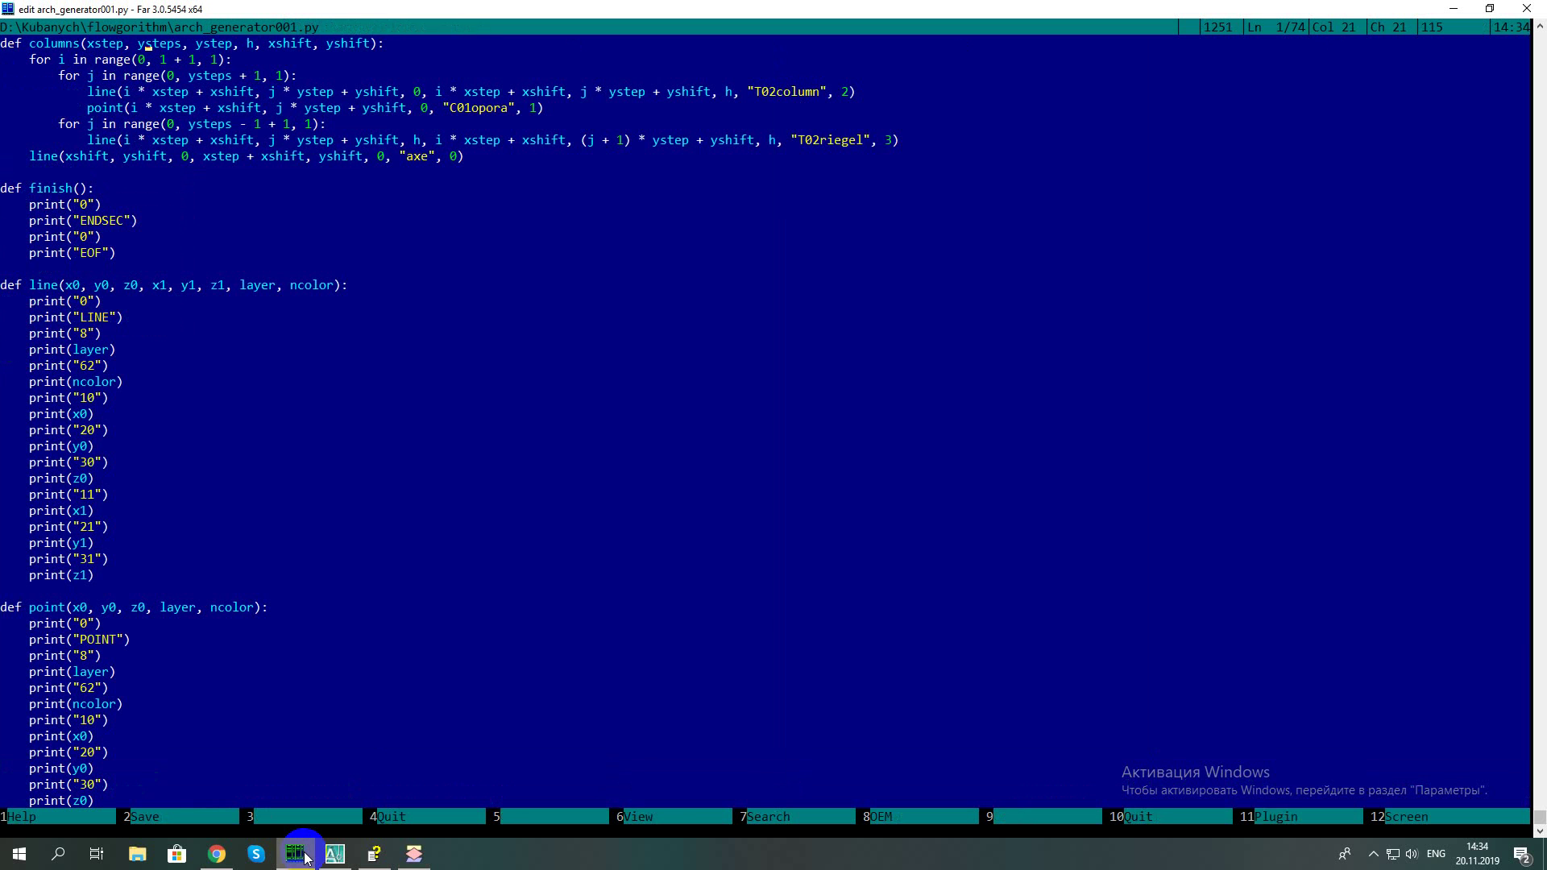
{"action": "key", "text": "Return"}
{"action": "key", "text": "Return"}
{"action": "key", "text": "Up"}
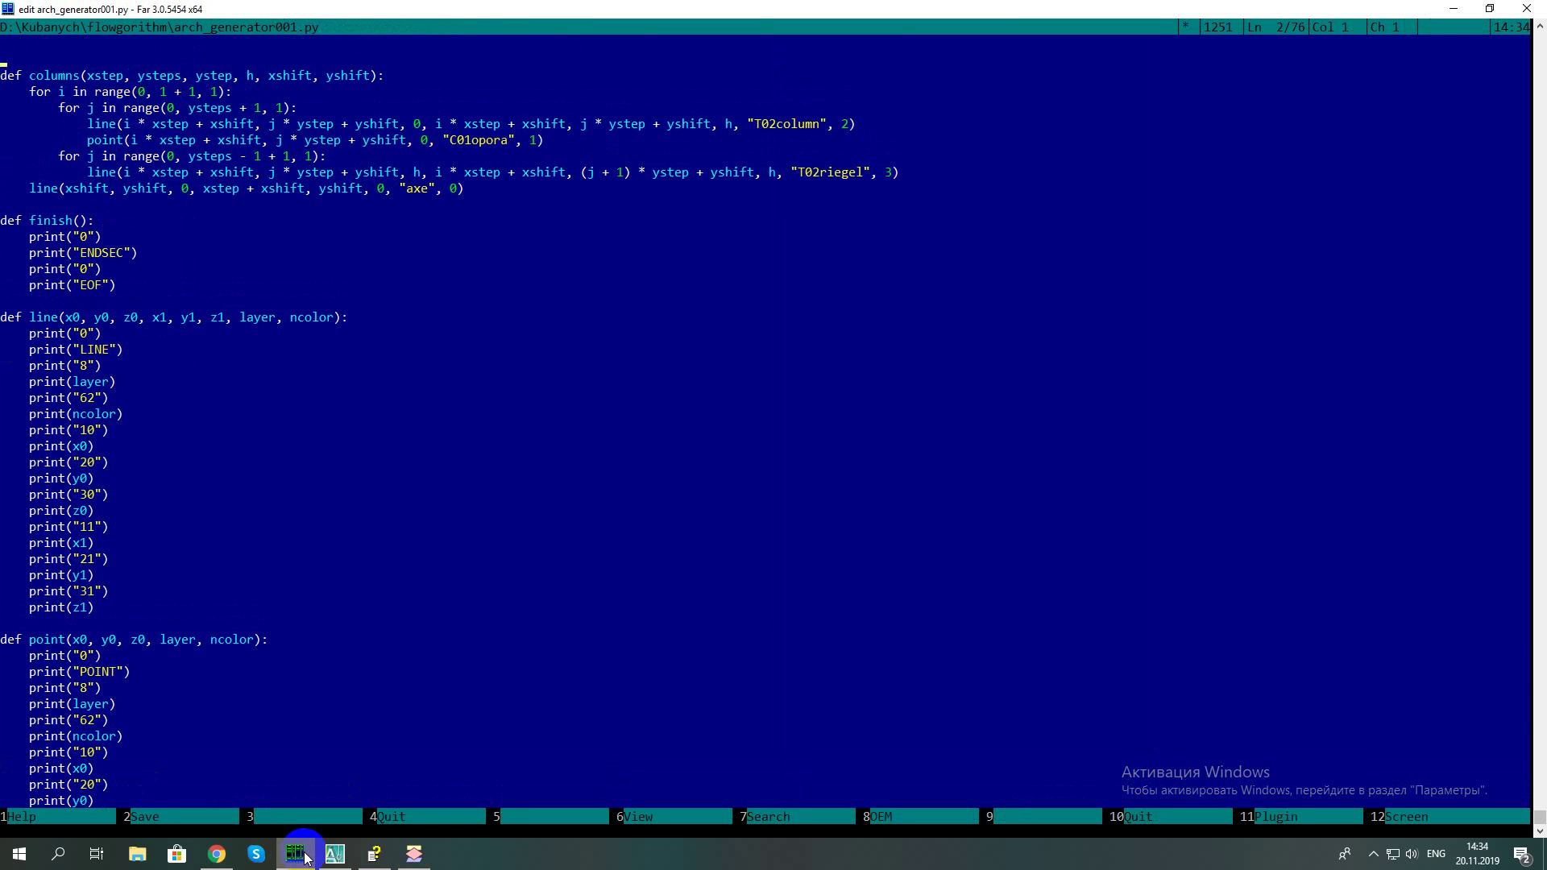
{"action": "type", "text": "from math import sqrt"}
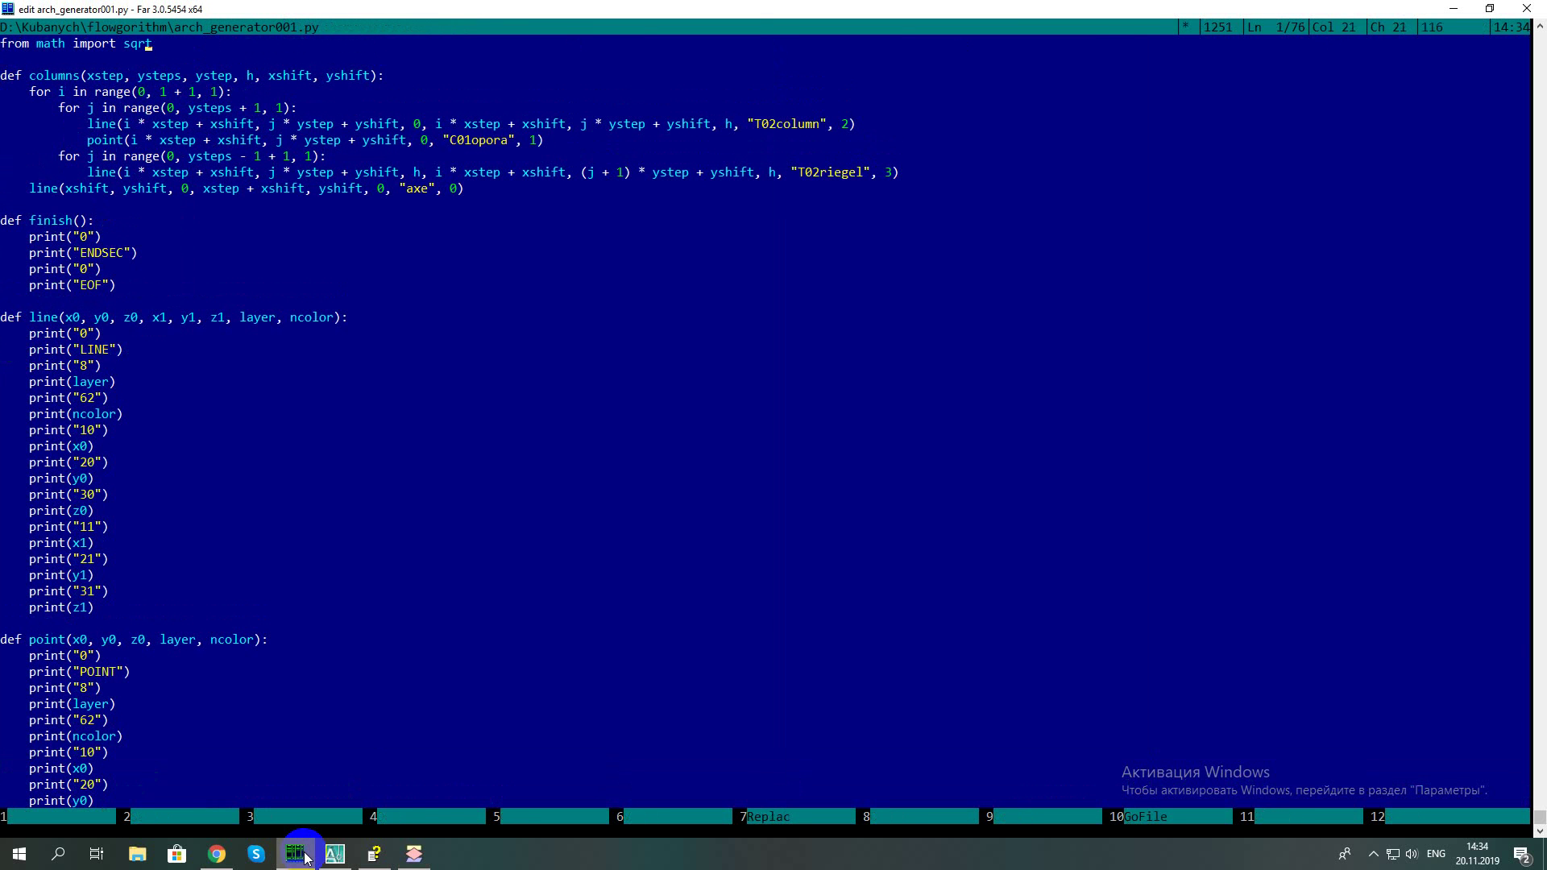
{"action": "key", "text": "Escape"}
{"action": "key", "text": "Return"}
Rerun run.bat, check its console output, and open the regenerated arch_generator.dxf in AutoCAD
{"action": "key", "text": "Down"}
{"action": "key", "text": "Down"}
{"action": "key", "text": "Down"}
{"action": "key", "text": "Down"}
{"action": "key", "text": "Down"}
{"action": "key", "text": "Down"}
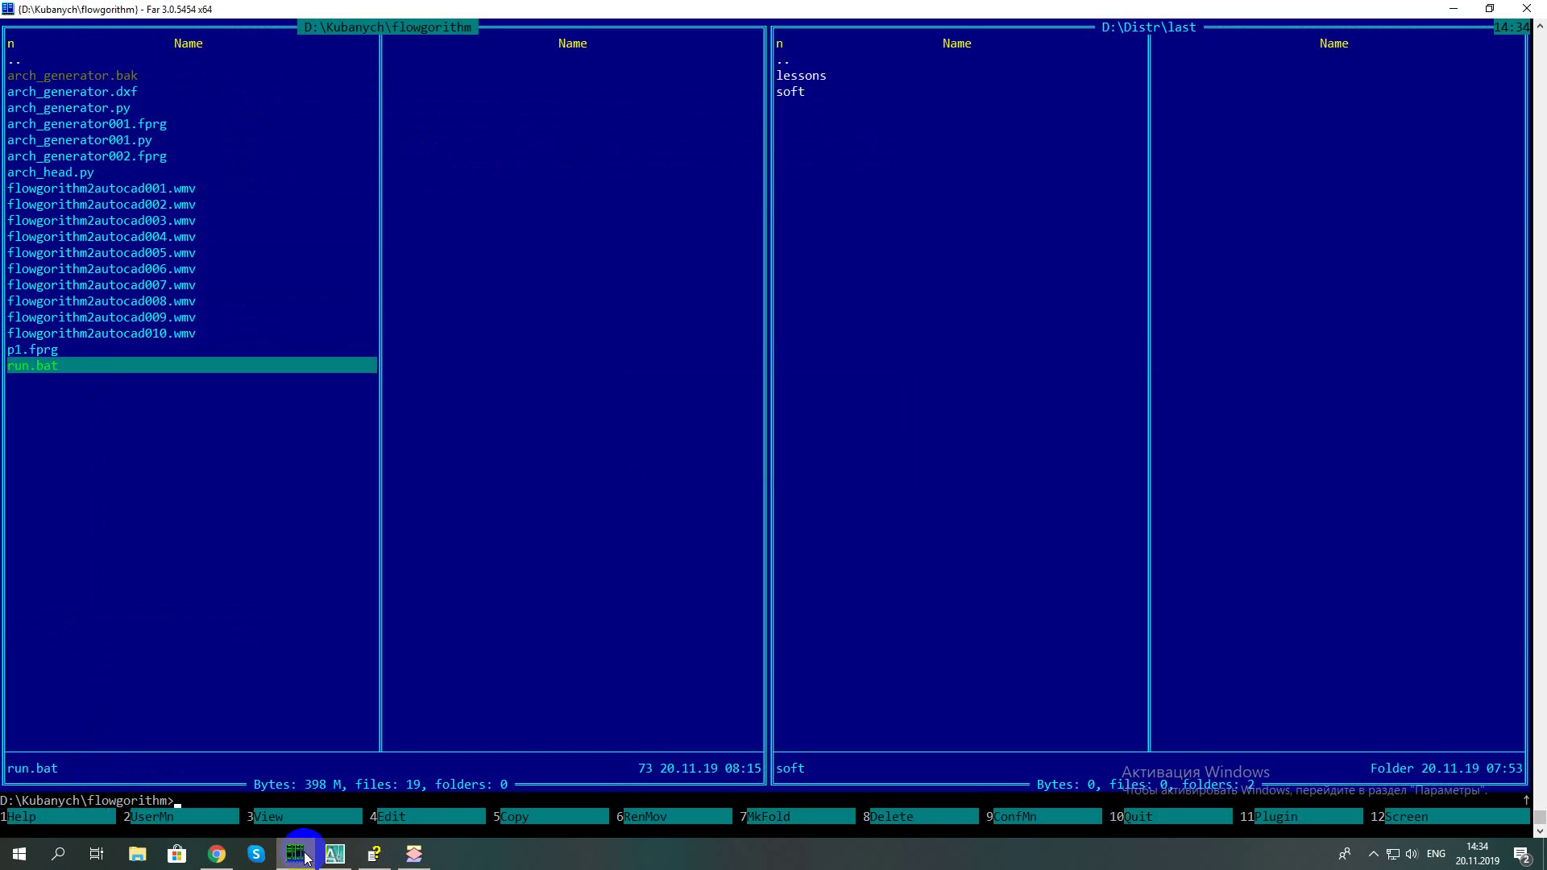
{"action": "key", "text": "Return"}
{"action": "key", "text": "ctrl+o"}
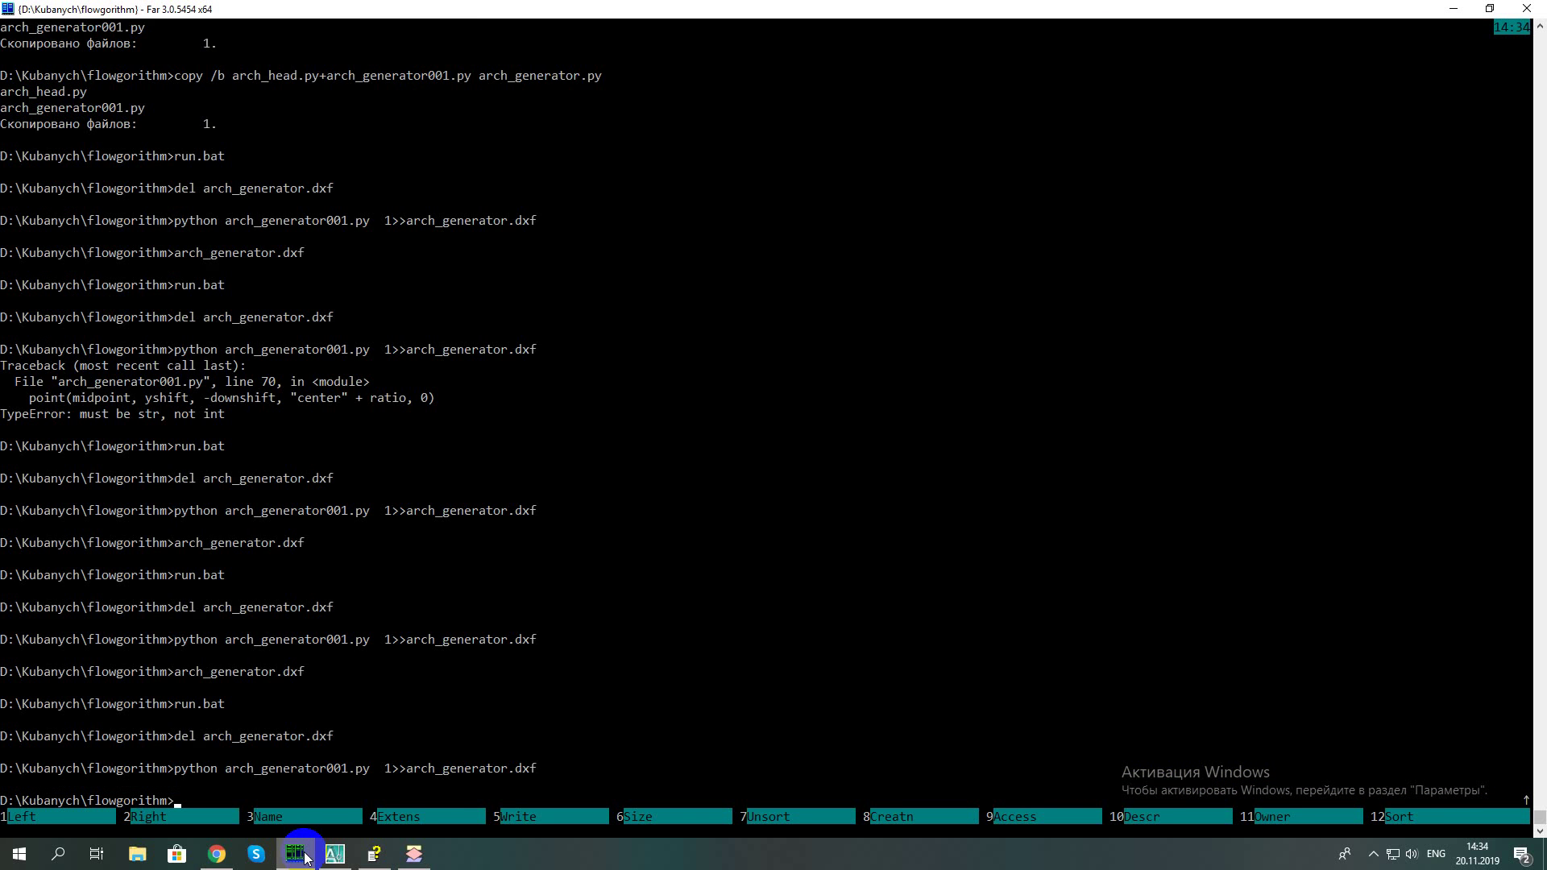
{"action": "key", "text": "ctrl+o"}
{"action": "key", "text": "Home"}
{"action": "key", "text": "Down"}
{"action": "key", "text": "Down"}
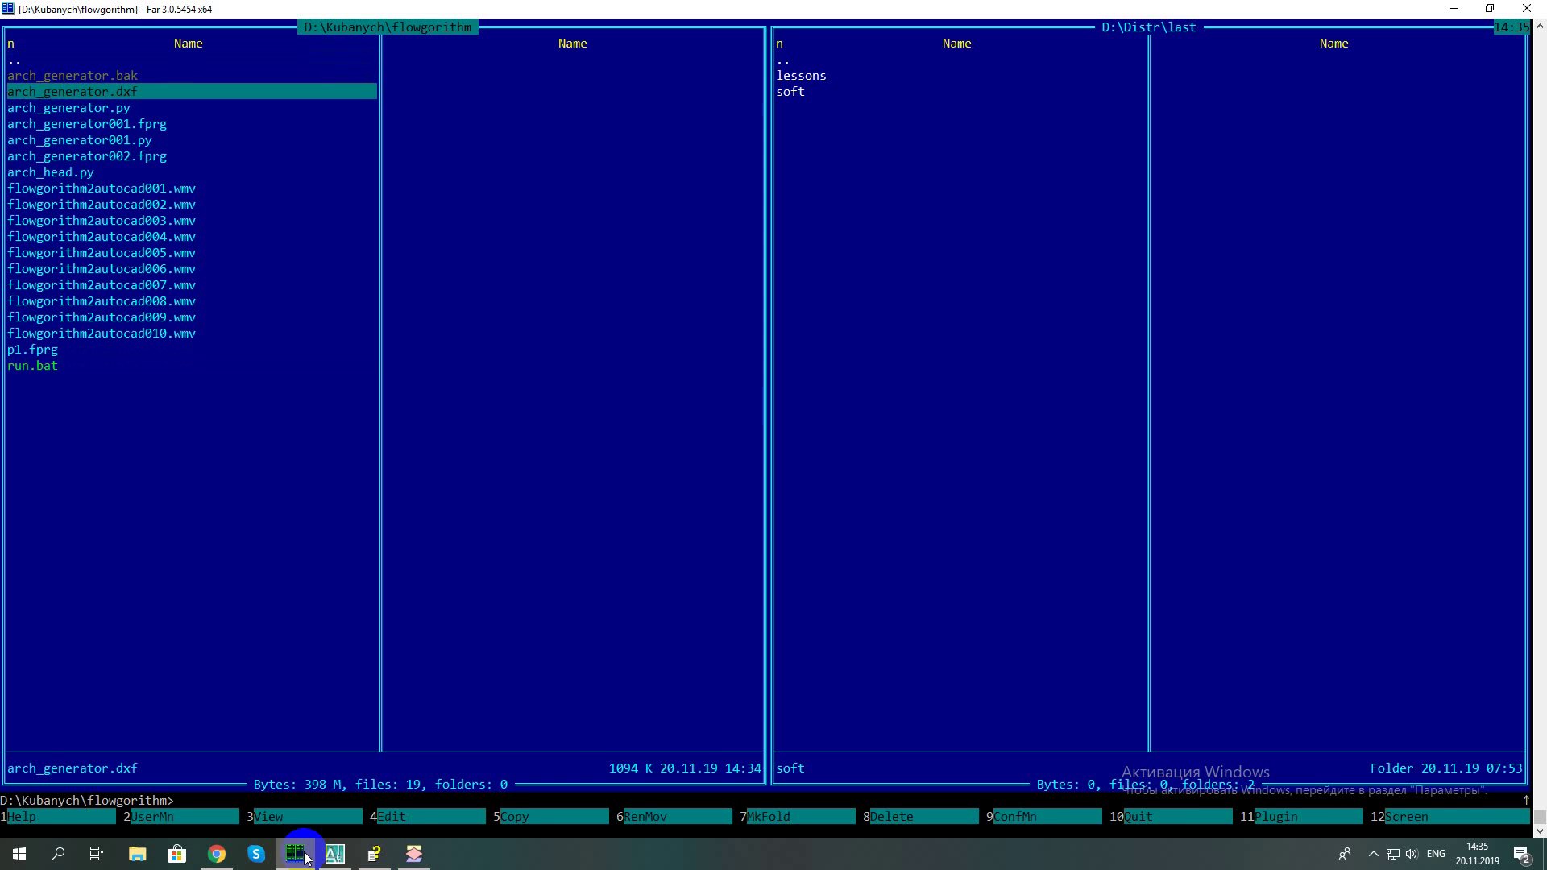
{"action": "key", "text": "Return"}
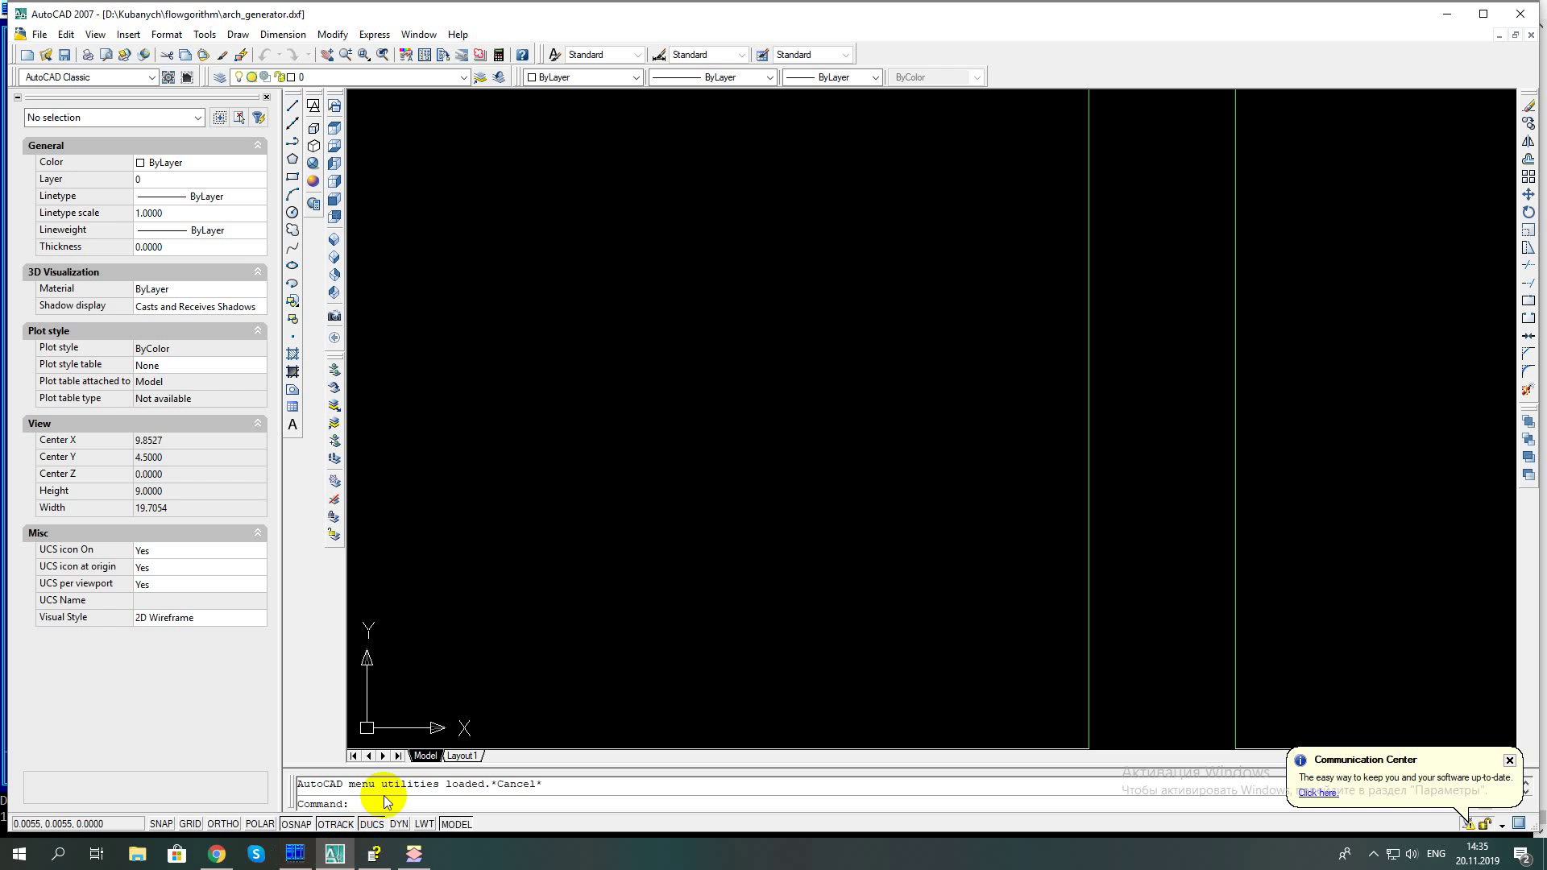
Switch to a southwest isometric view, zoom in and orbit the column grid
{"action": "left_click", "coordinate": [330, 240]}
{"action": "scroll", "coordinate": [1149, 735], "scroll_direction": "up", "scroll_amount": 3}
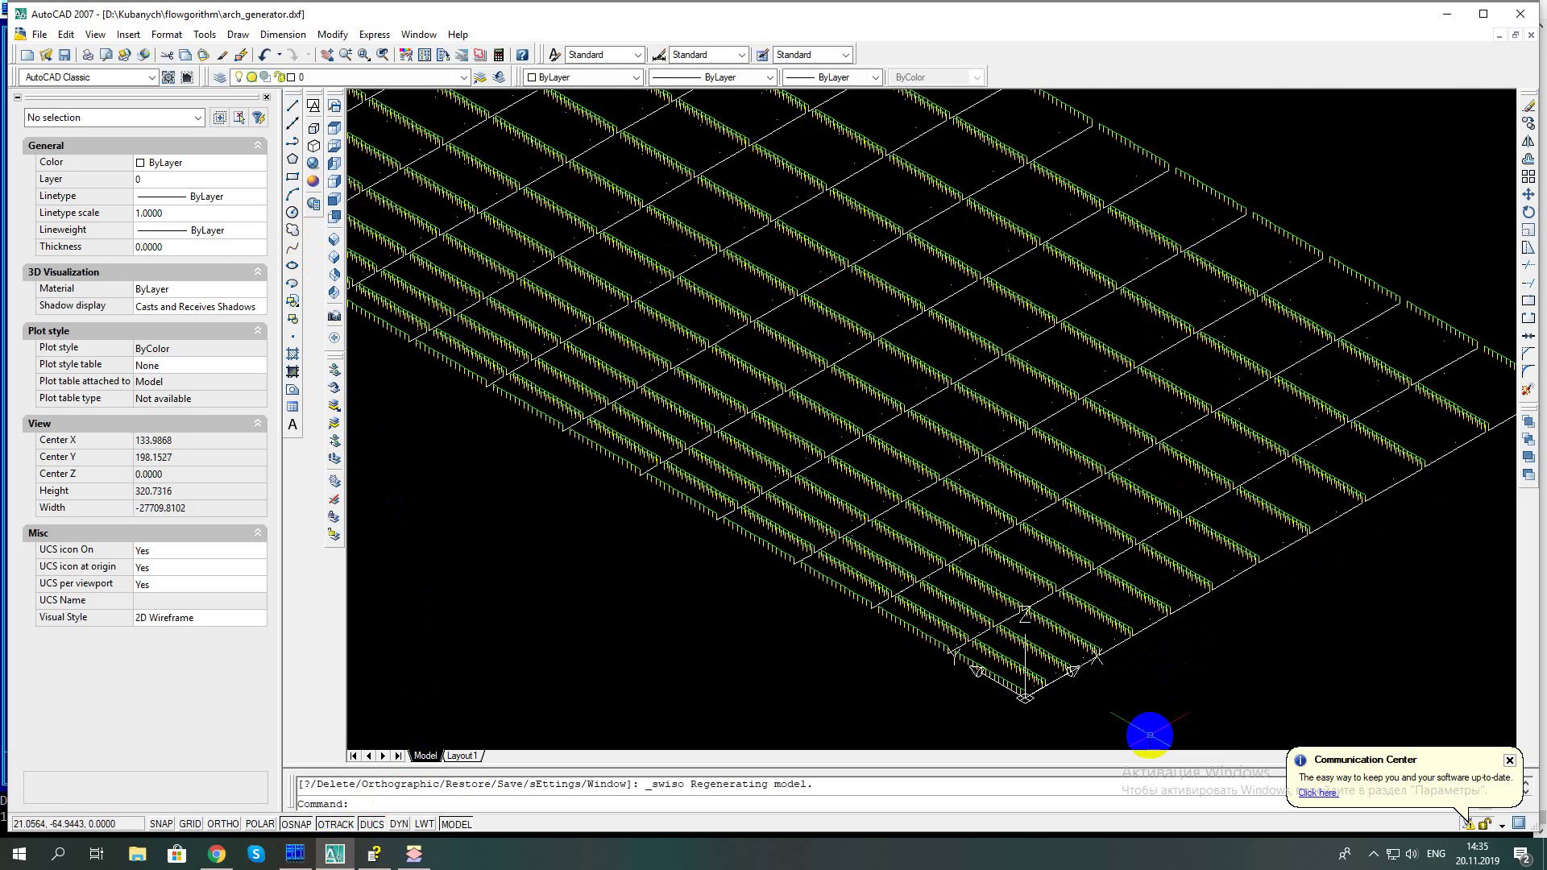
{"action": "scroll", "coordinate": [932, 663], "scroll_direction": "up", "scroll_amount": 3}
{"action": "scroll", "coordinate": [926, 649], "scroll_direction": "up", "scroll_amount": 5}
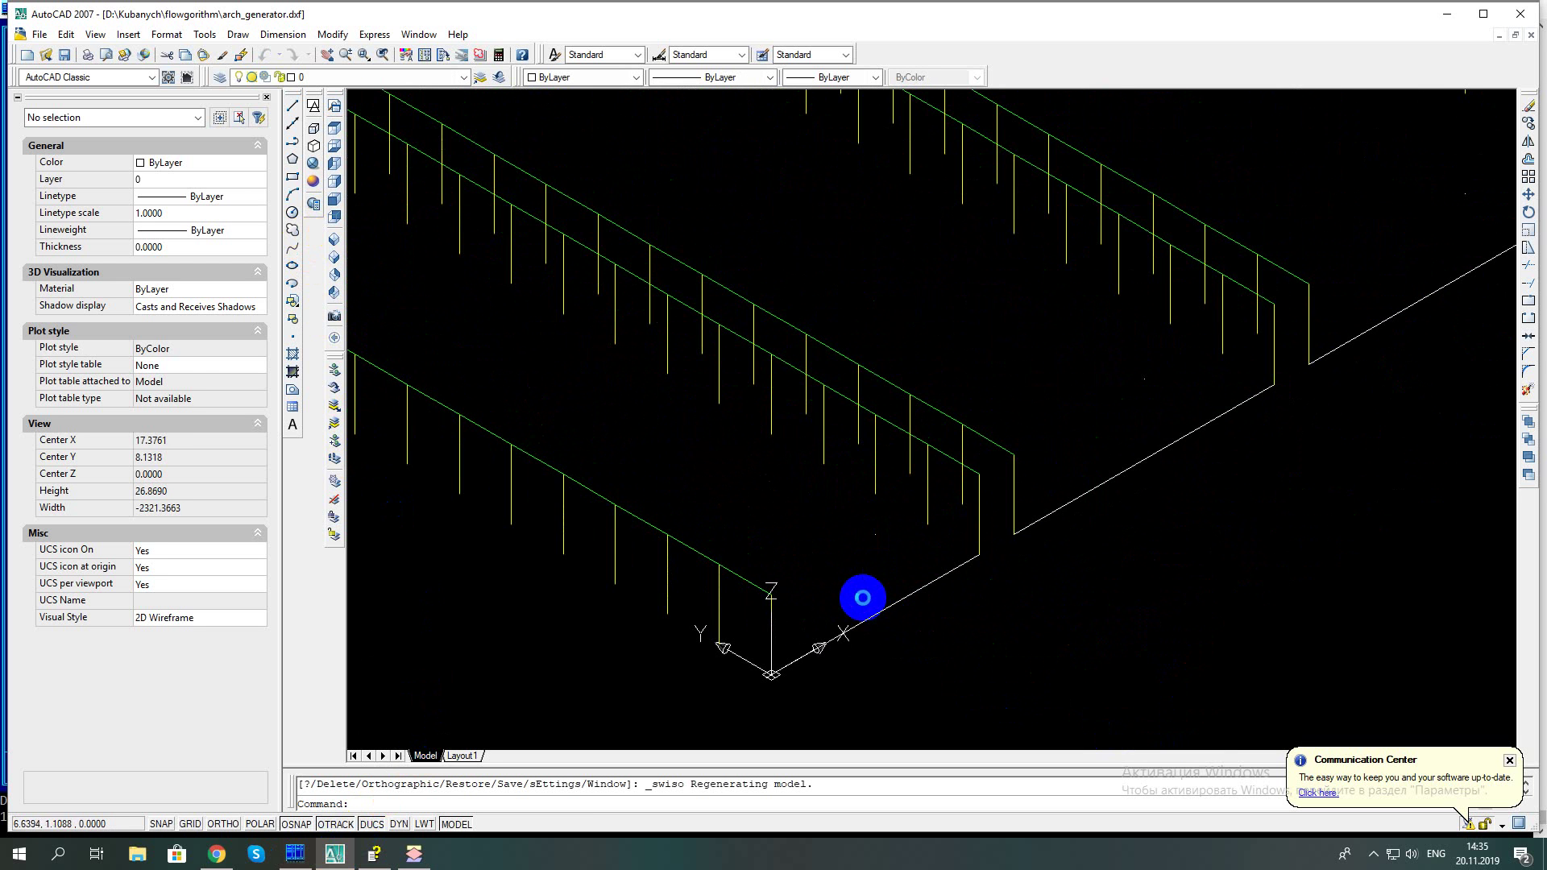
{"action": "mouse_move", "coordinate": [862, 597]}
{"action": "middle_mouse_down", "text": "shift"}
{"action": "mouse_move", "coordinate": [808, 580]}
{"action": "mouse_move", "coordinate": [729, 589]}
{"action": "middle_mouse_up", "text": "shift"}
{"action": "left_click", "coordinate": [340, 167]}
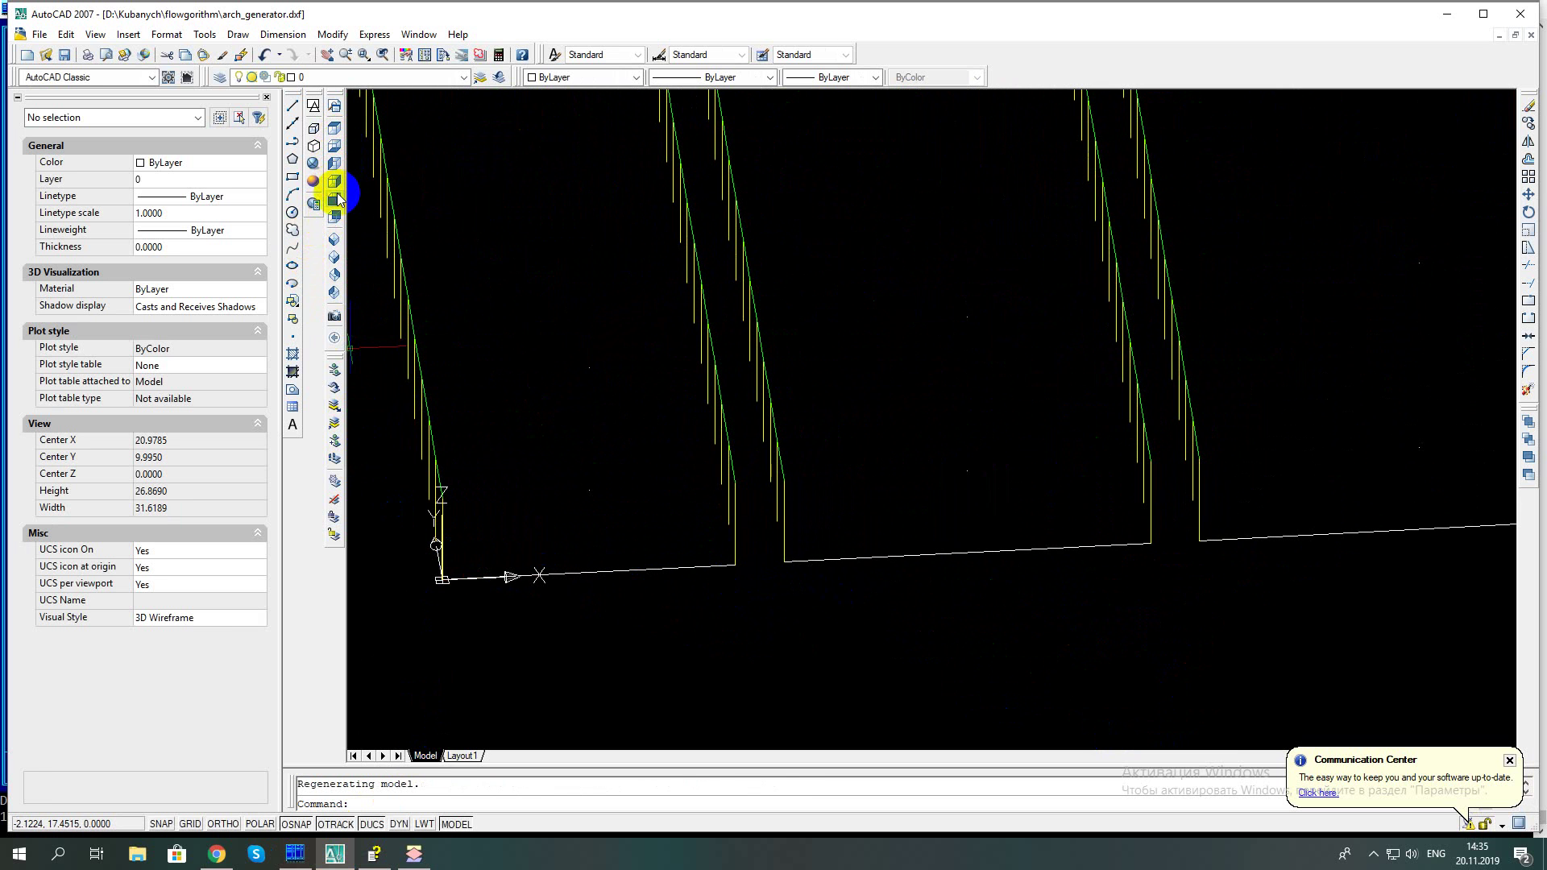
From the front view, orbit and zoom into a close oblique view of a few bays
{"action": "left_click", "coordinate": [337, 200]}
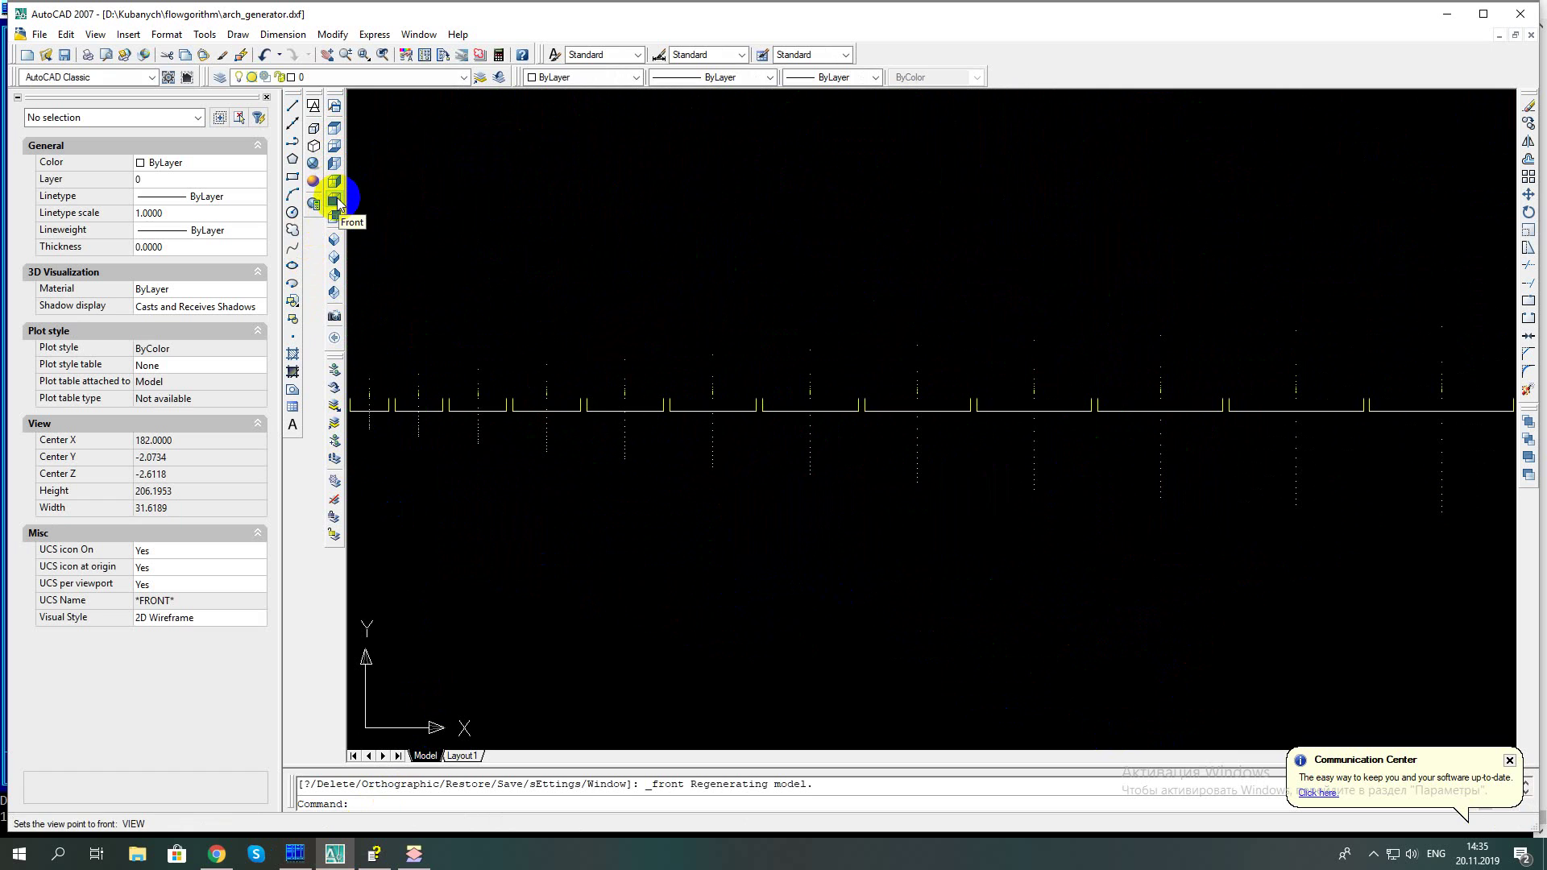
{"action": "middle_click_drag", "start_coordinate": [508, 266], "coordinate": [590, 521], "text": "shift"}
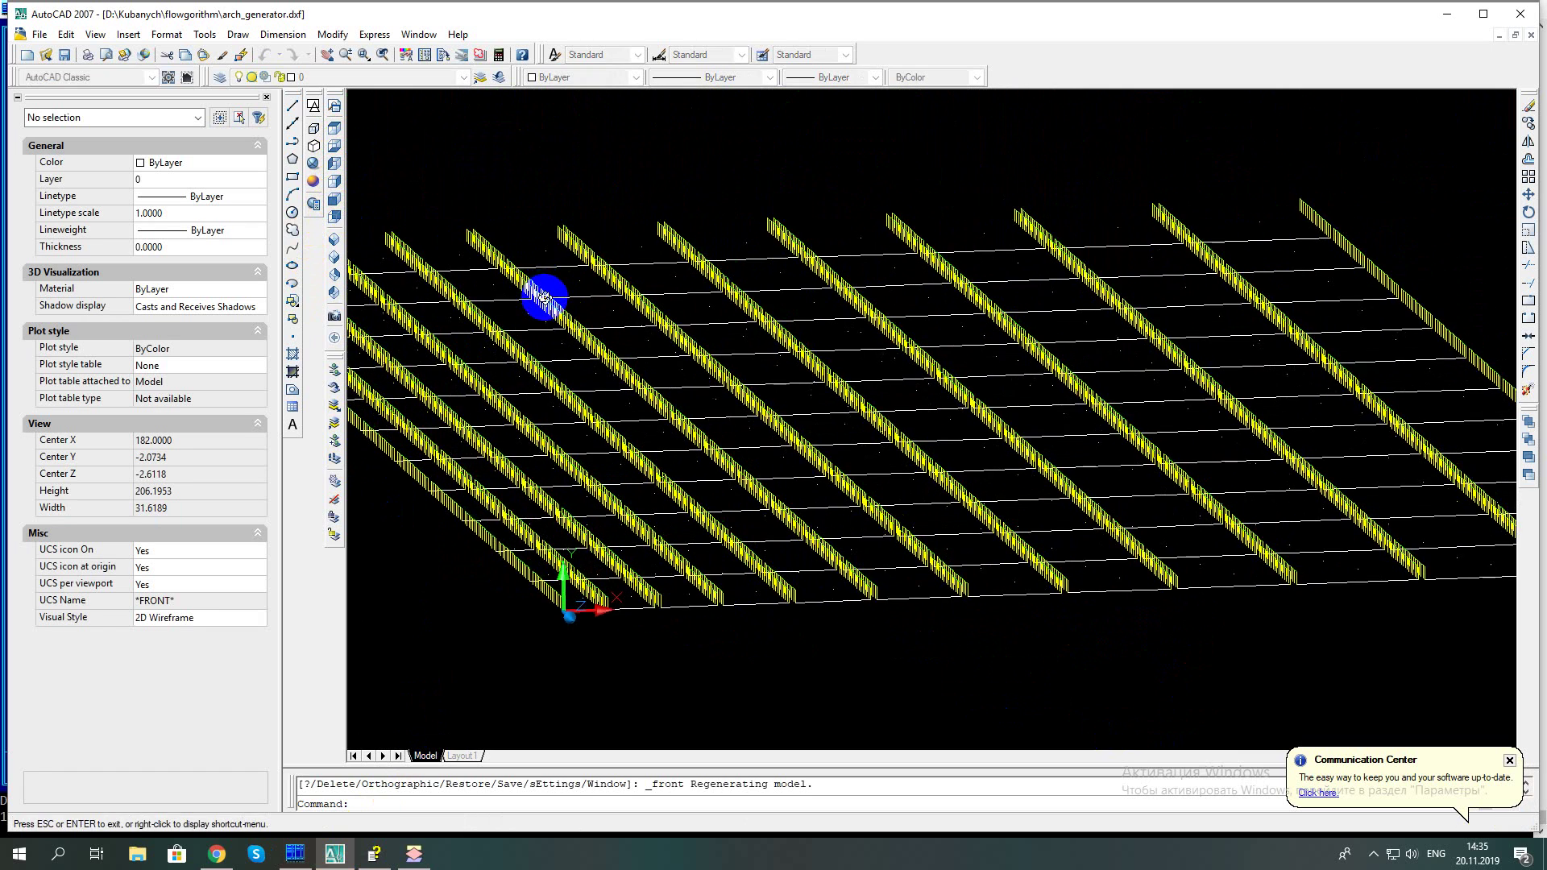
{"action": "scroll", "coordinate": [580, 615], "scroll_direction": "up", "scroll_amount": 3}
{"action": "scroll", "coordinate": [569, 593], "scroll_direction": "up", "scroll_amount": 3}
{"action": "scroll", "coordinate": [597, 570], "scroll_direction": "up", "scroll_amount": 2}
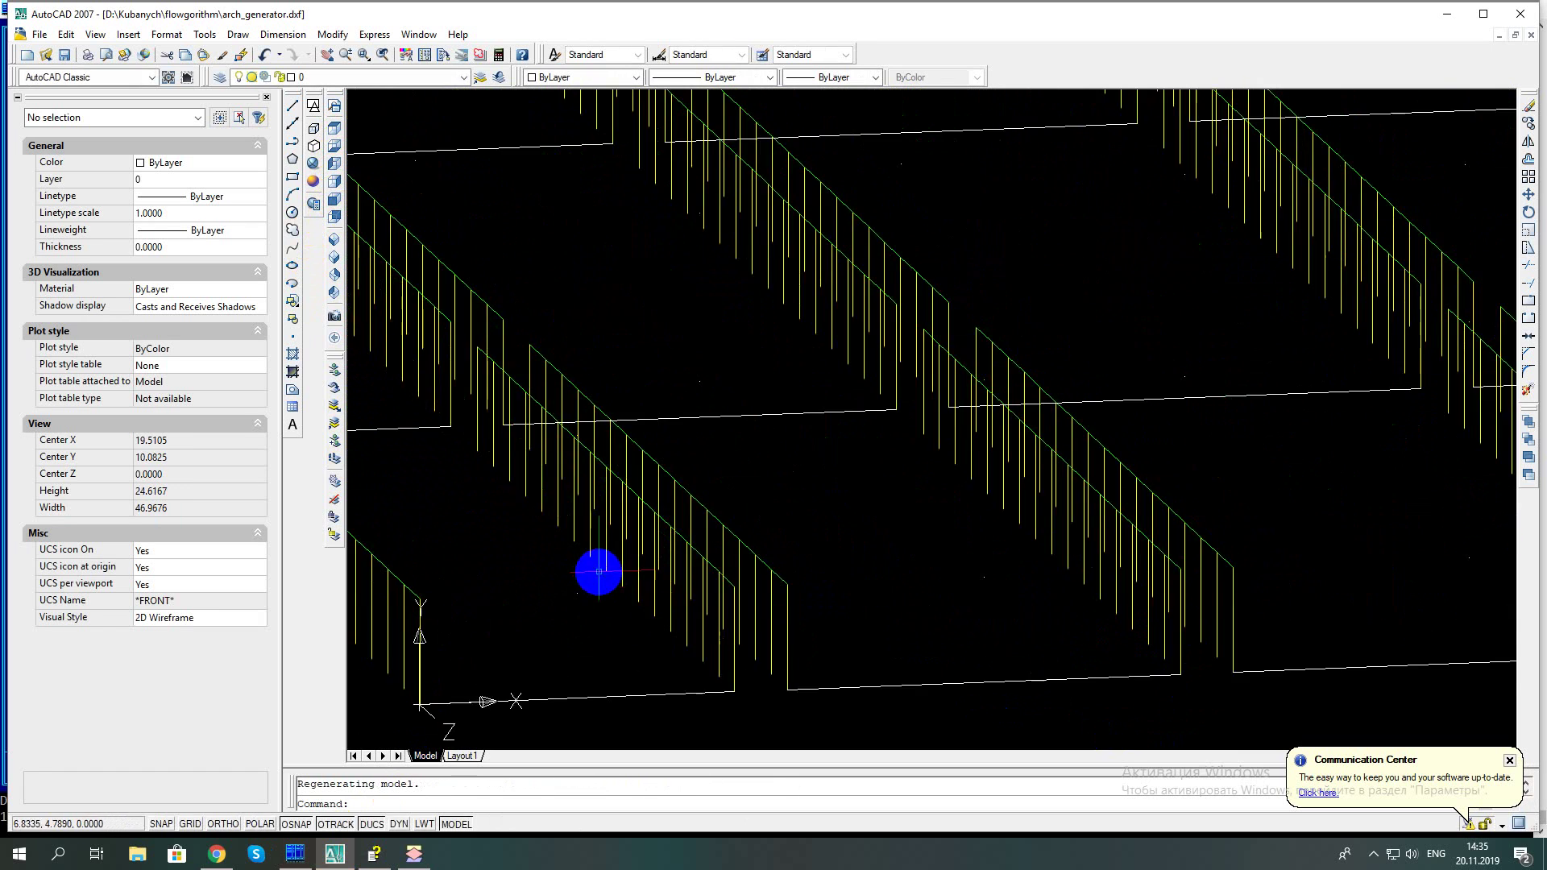
{"action": "scroll", "coordinate": [577, 582], "scroll_direction": "up", "scroll_amount": 2}
{"action": "mouse_move", "coordinate": [577, 581]}
{"action": "middle_mouse_down", "text": "shift"}
{"action": "mouse_move", "coordinate": [897, 397]}
{"action": "mouse_move", "coordinate": [977, 370]}
{"action": "mouse_move", "coordinate": [870, 428]}
{"action": "middle_mouse_up", "text": "shift"}
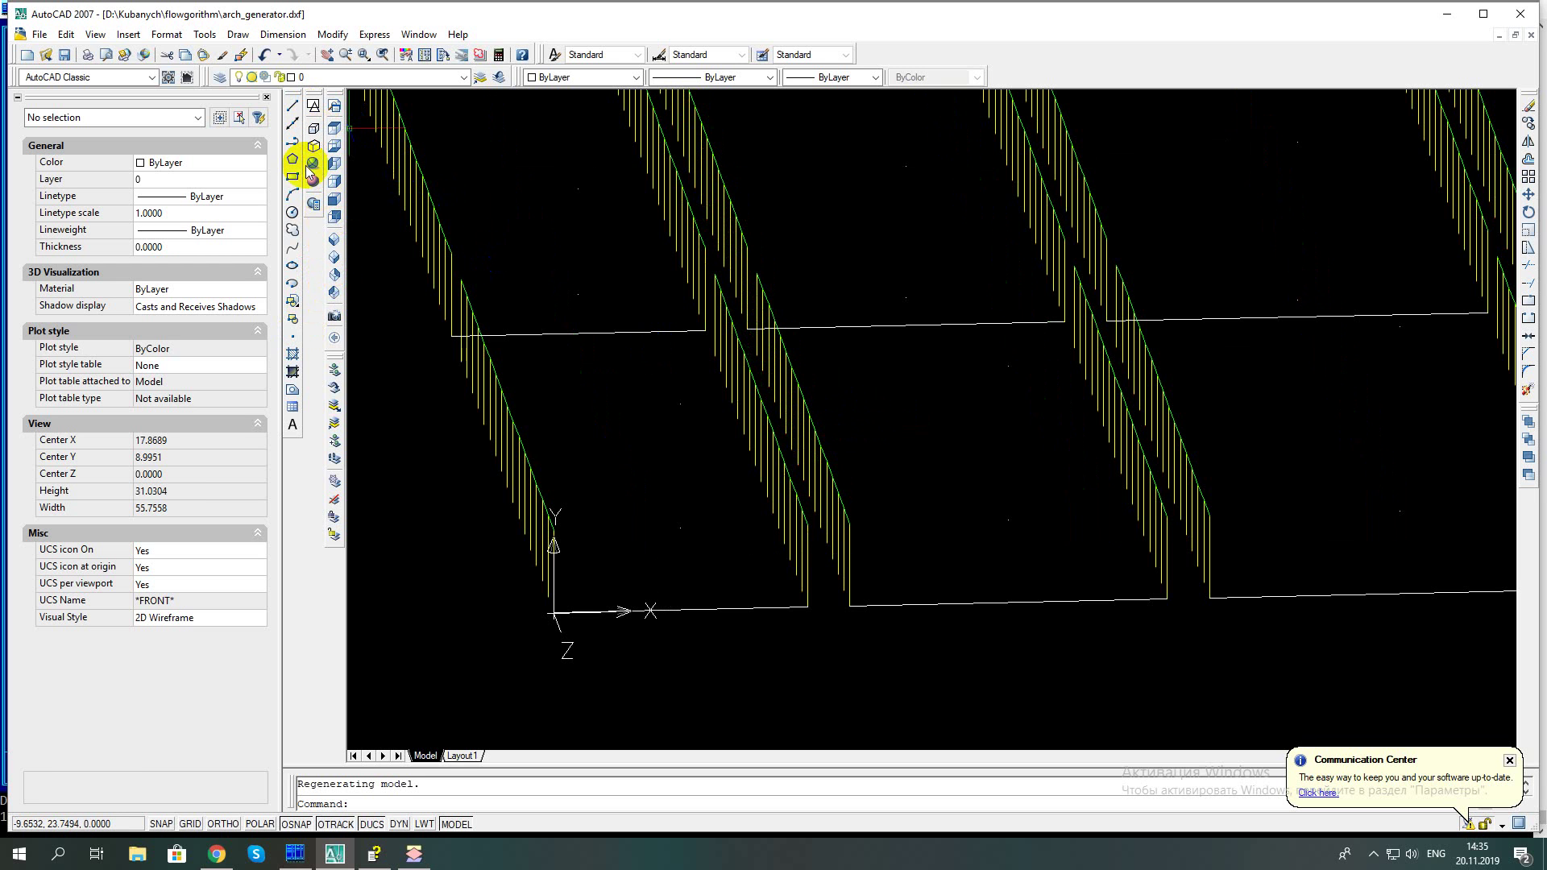
Draw two check circles centred on arch nodes in the nearest bays
{"action": "left_click", "coordinate": [292, 212]}
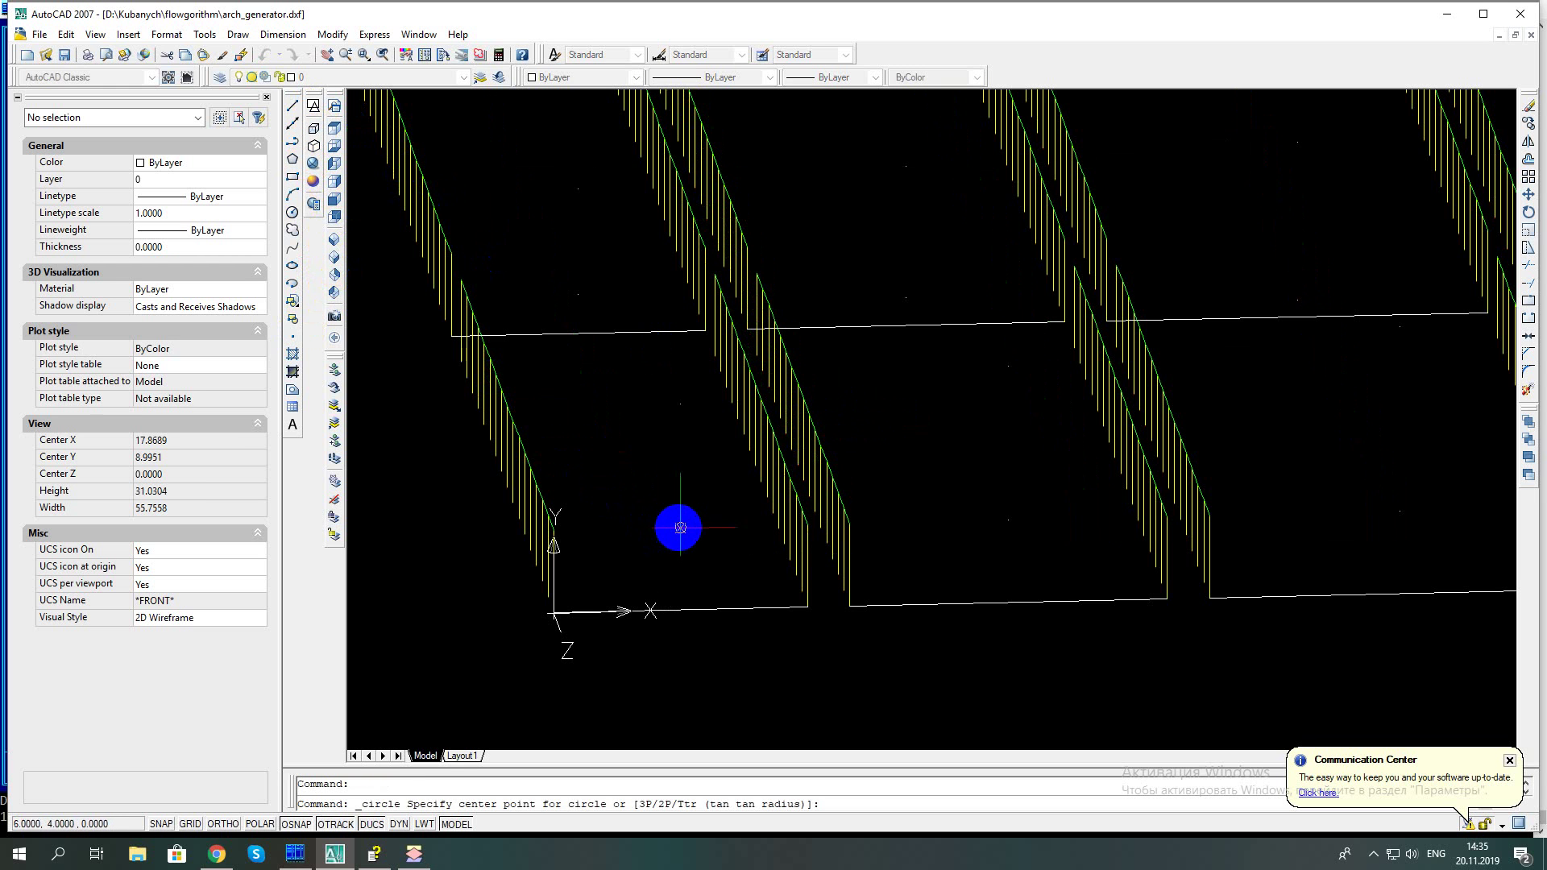
{"action": "left_click", "coordinate": [679, 527]}
{"action": "left_click", "coordinate": [680, 404]}
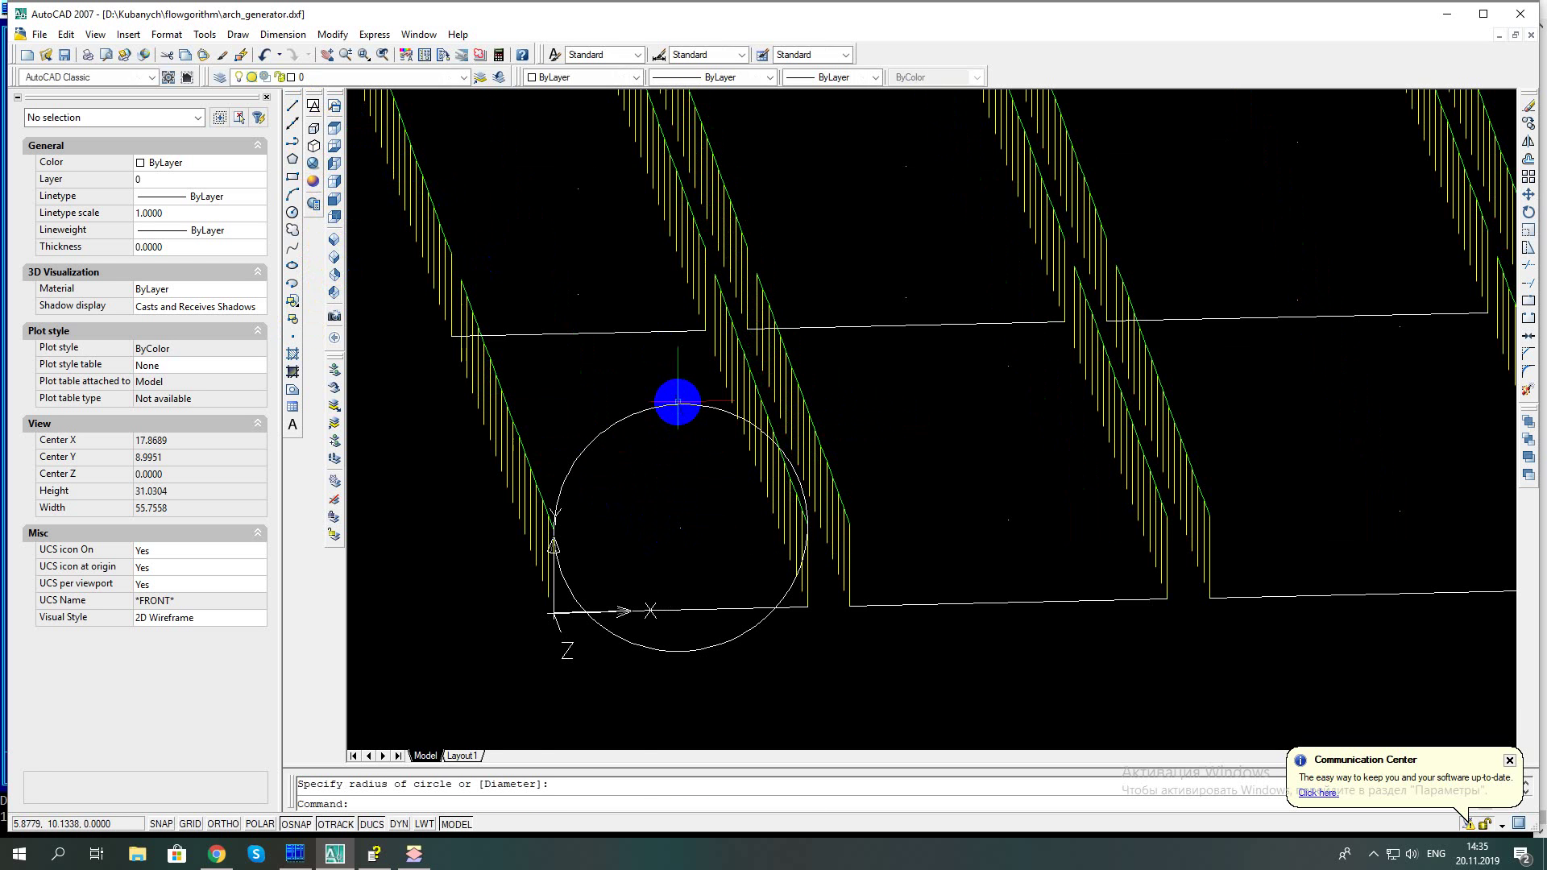
{"action": "middle_click_drag", "start_coordinate": [604, 349], "coordinate": [647, 456]}
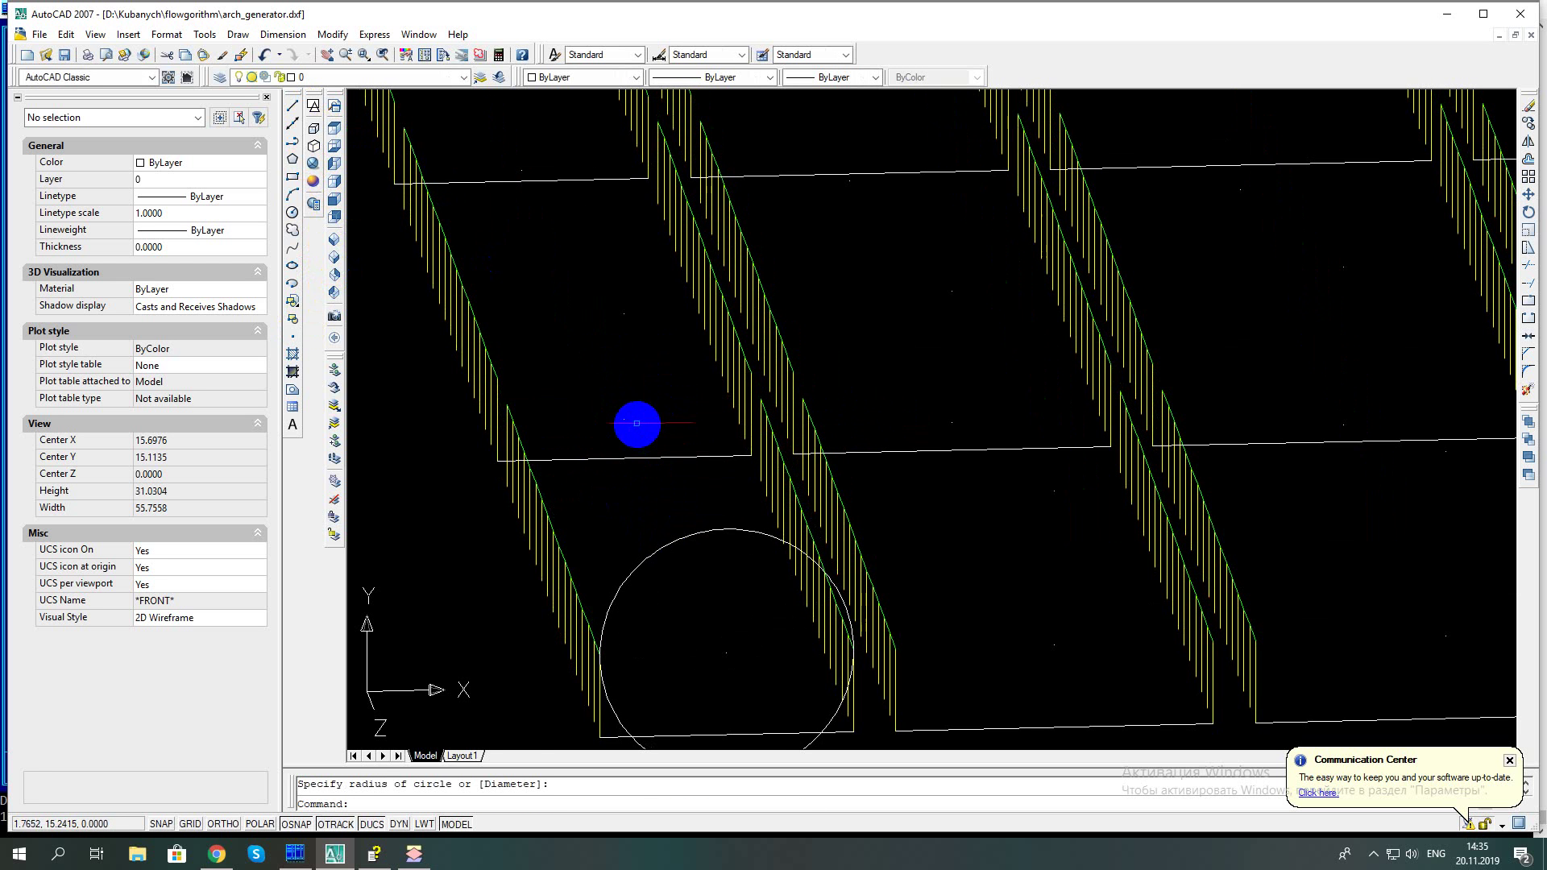
{"action": "key", "text": "Return"}
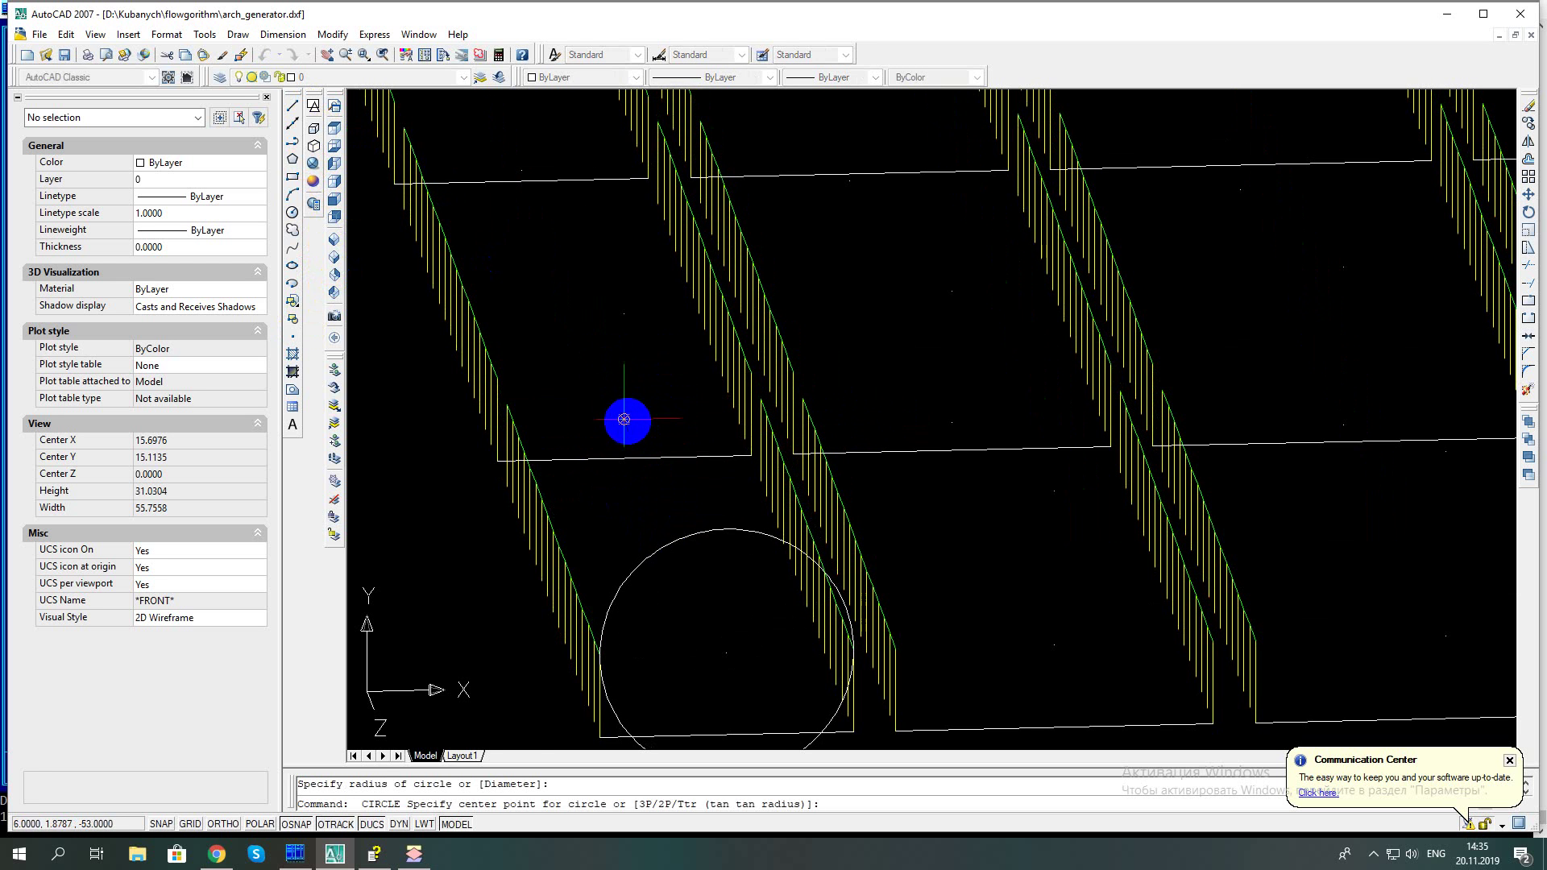
{"action": "left_click", "coordinate": [623, 419]}
{"action": "left_click", "coordinate": [625, 311]}
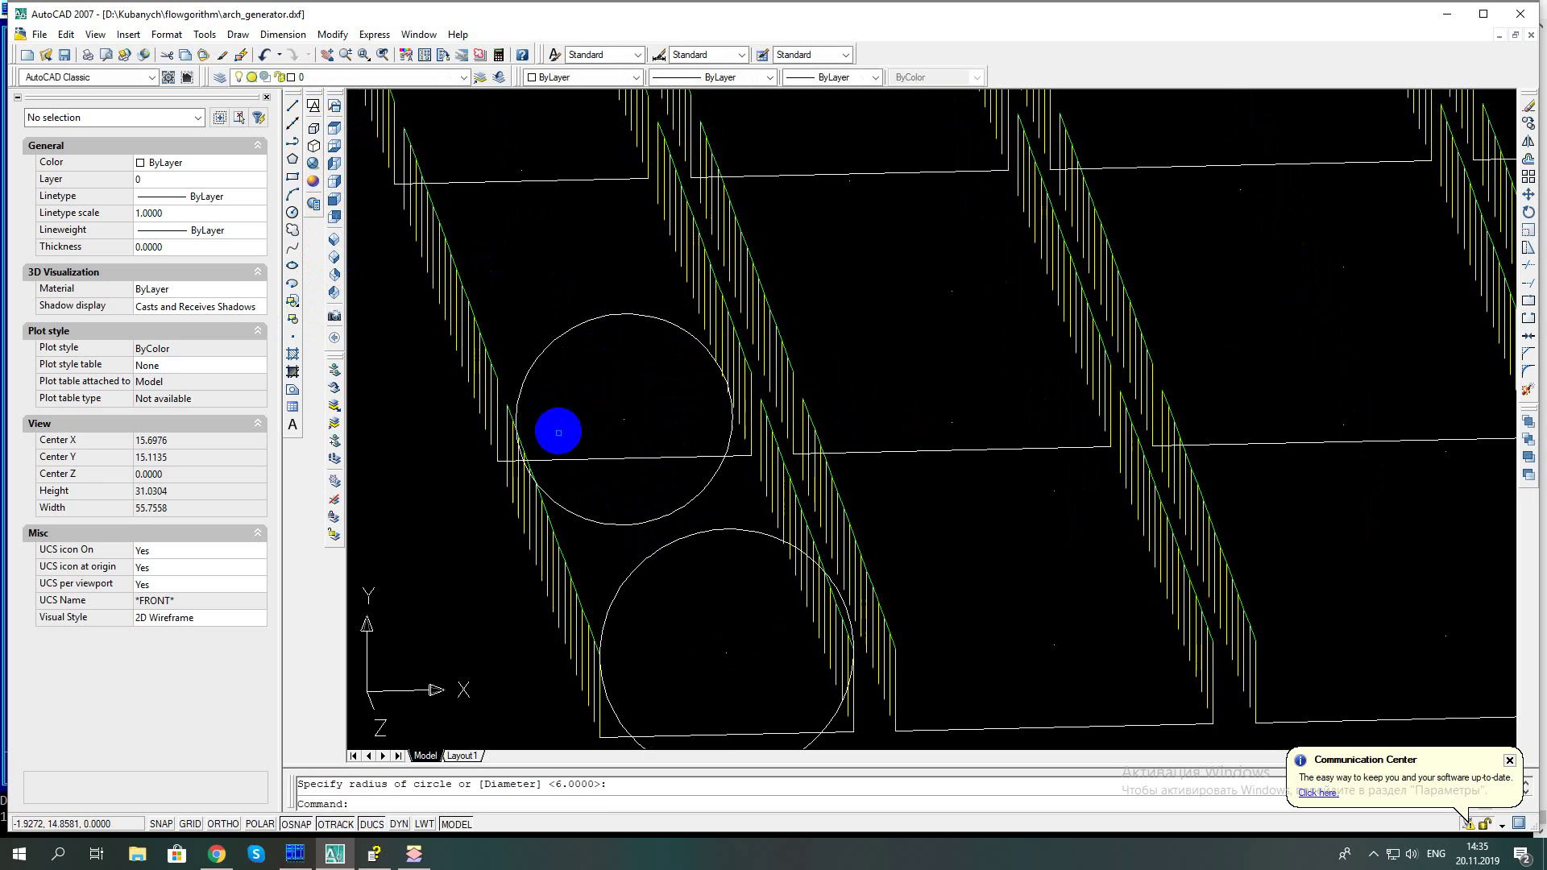
Add a third circle on the next bay's node, then orbit to view all three obliquely
{"action": "middle_click_drag", "start_coordinate": [552, 428], "coordinate": [553, 464], "text": "shift"}
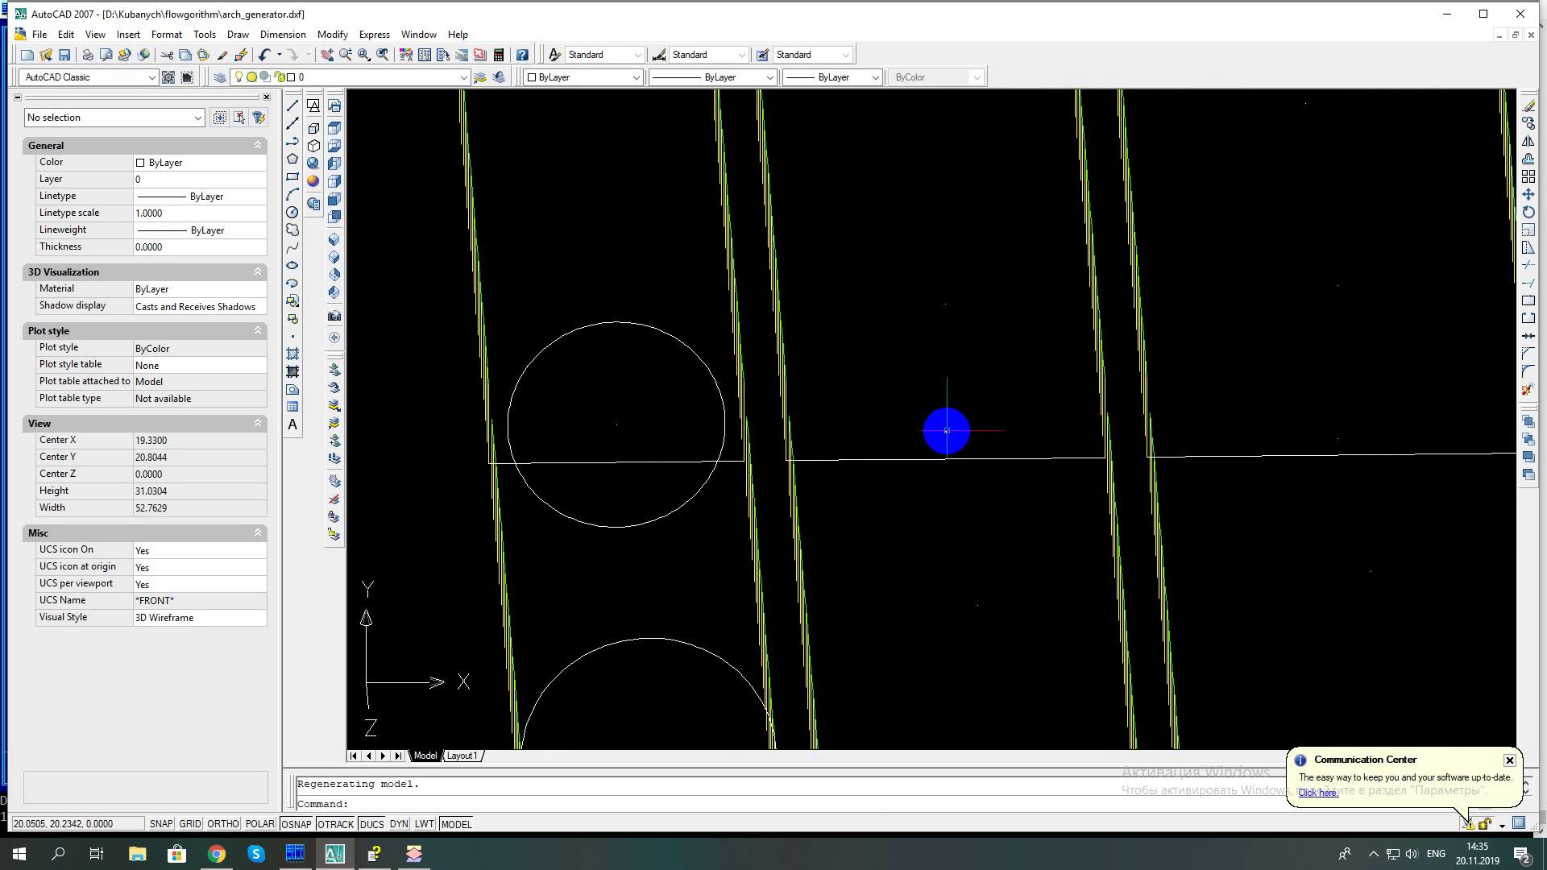
{"action": "left_click", "coordinate": [293, 212]}
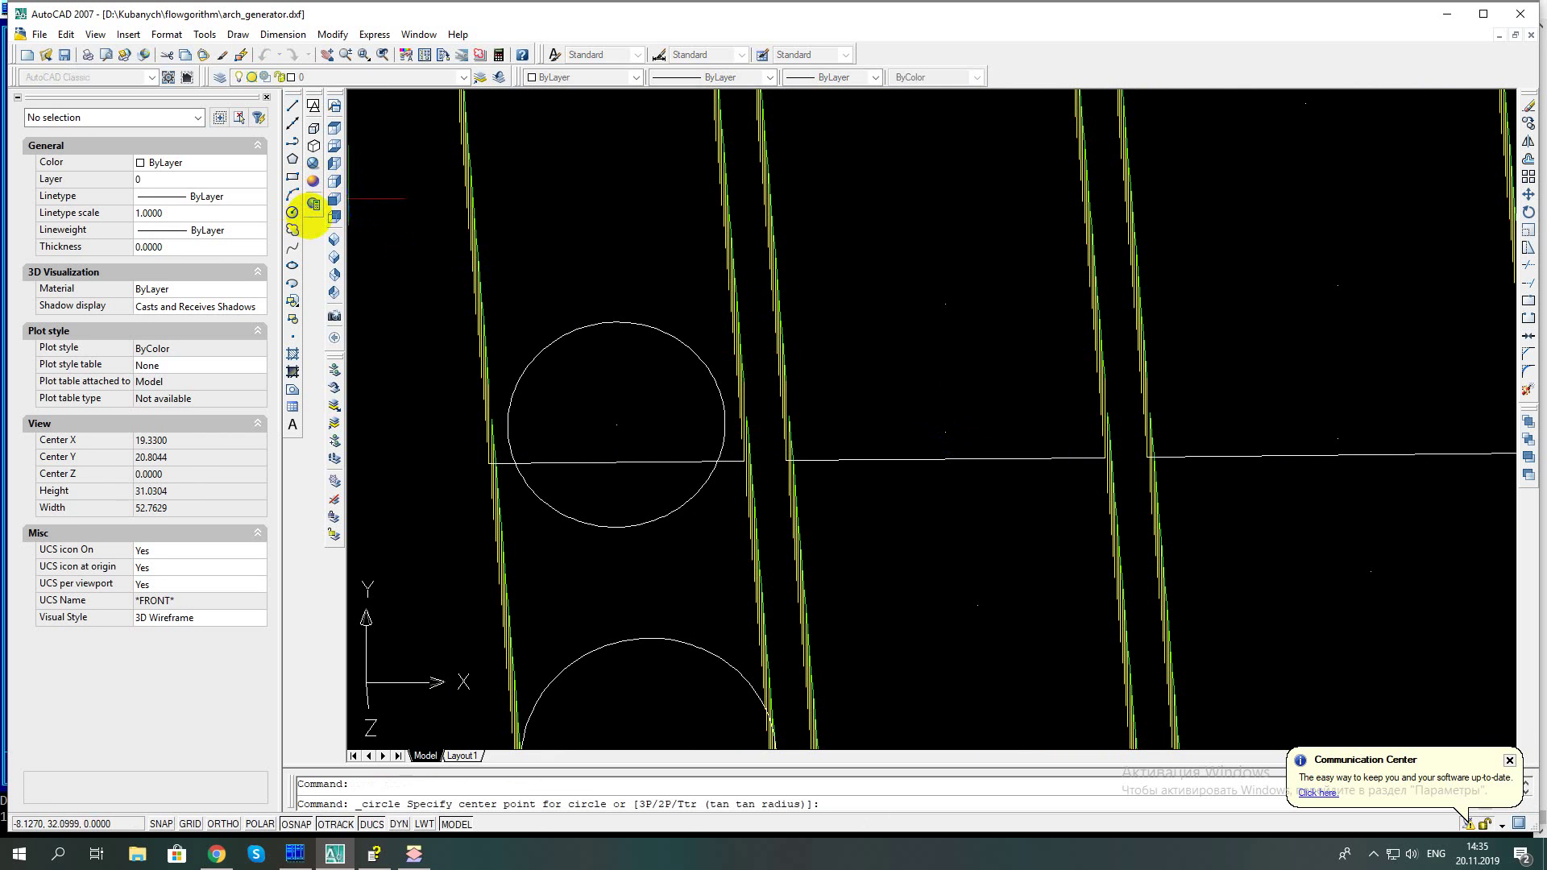
{"action": "left_click", "coordinate": [945, 431]}
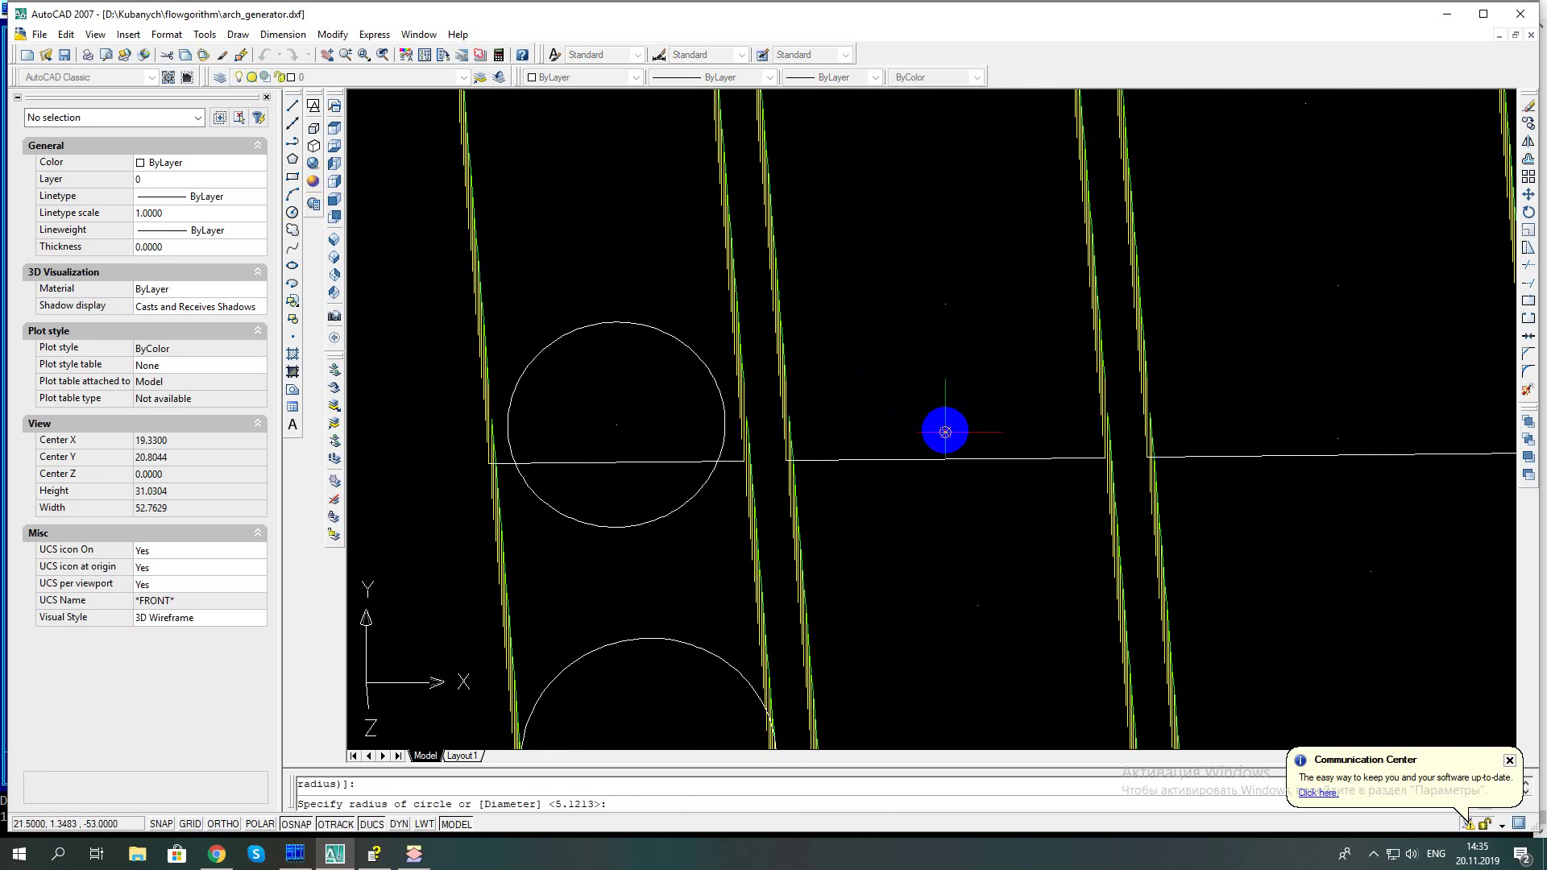
{"action": "left_click", "coordinate": [945, 303]}
{"action": "mouse_move", "coordinate": [884, 423]}
{"action": "middle_mouse_down", "text": "shift"}
{"action": "mouse_move", "coordinate": [879, 407]}
{"action": "mouse_move", "coordinate": [873, 418]}
{"action": "middle_mouse_up", "text": "shift"}
{"action": "middle_click_drag", "start_coordinate": [738, 382], "coordinate": [919, 614], "text": "shift"}
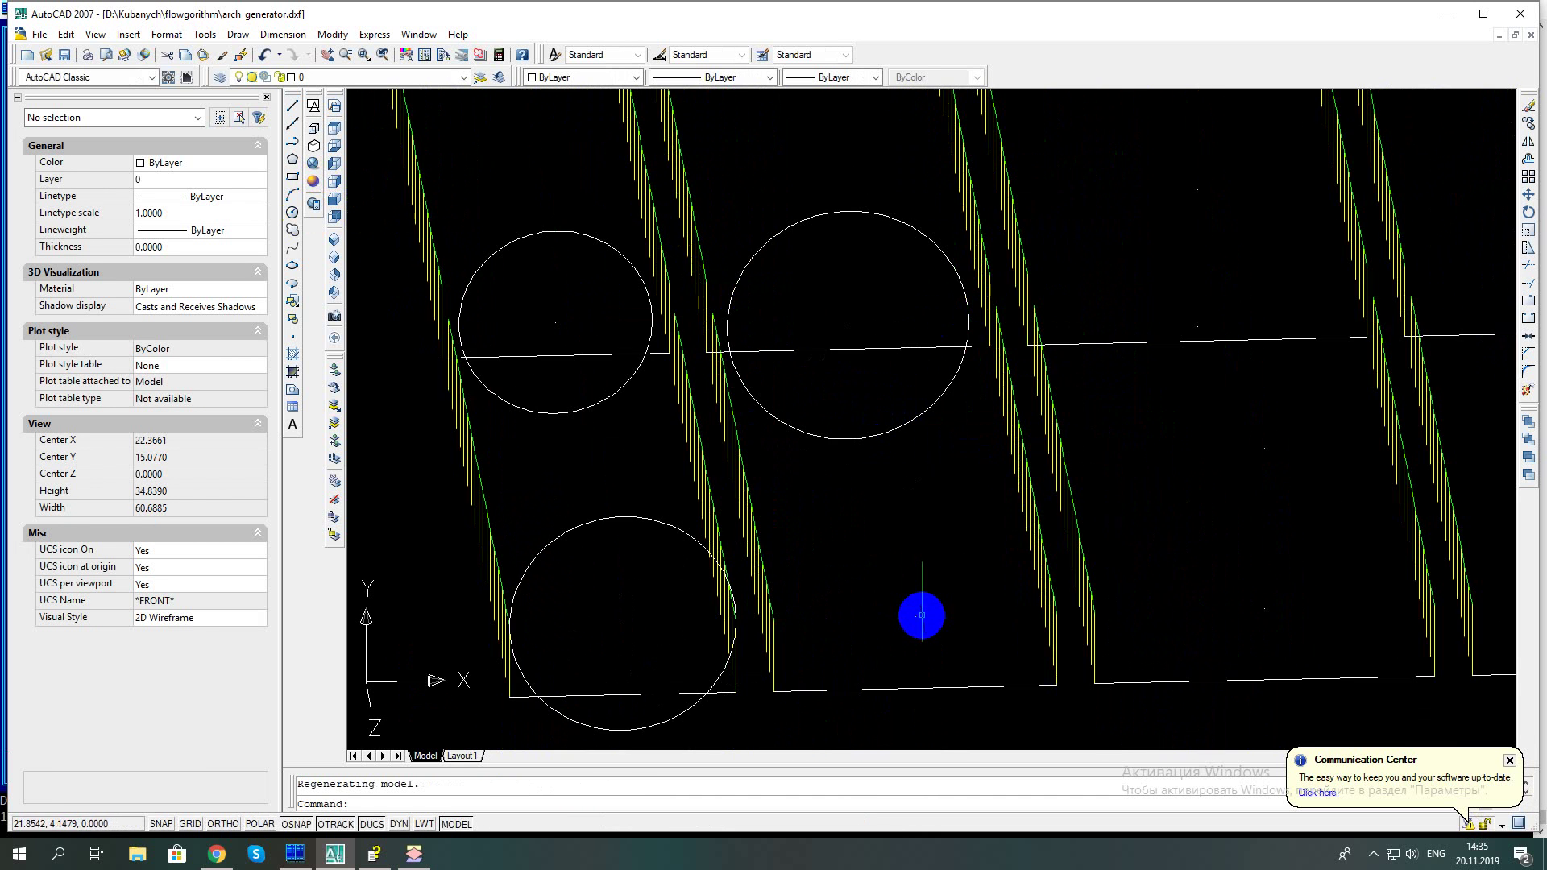
Draw a fourth circle centred on an arch node in the neighbouring bay
{"action": "scroll", "coordinate": [925, 553], "scroll_direction": "up", "scroll_amount": 2}
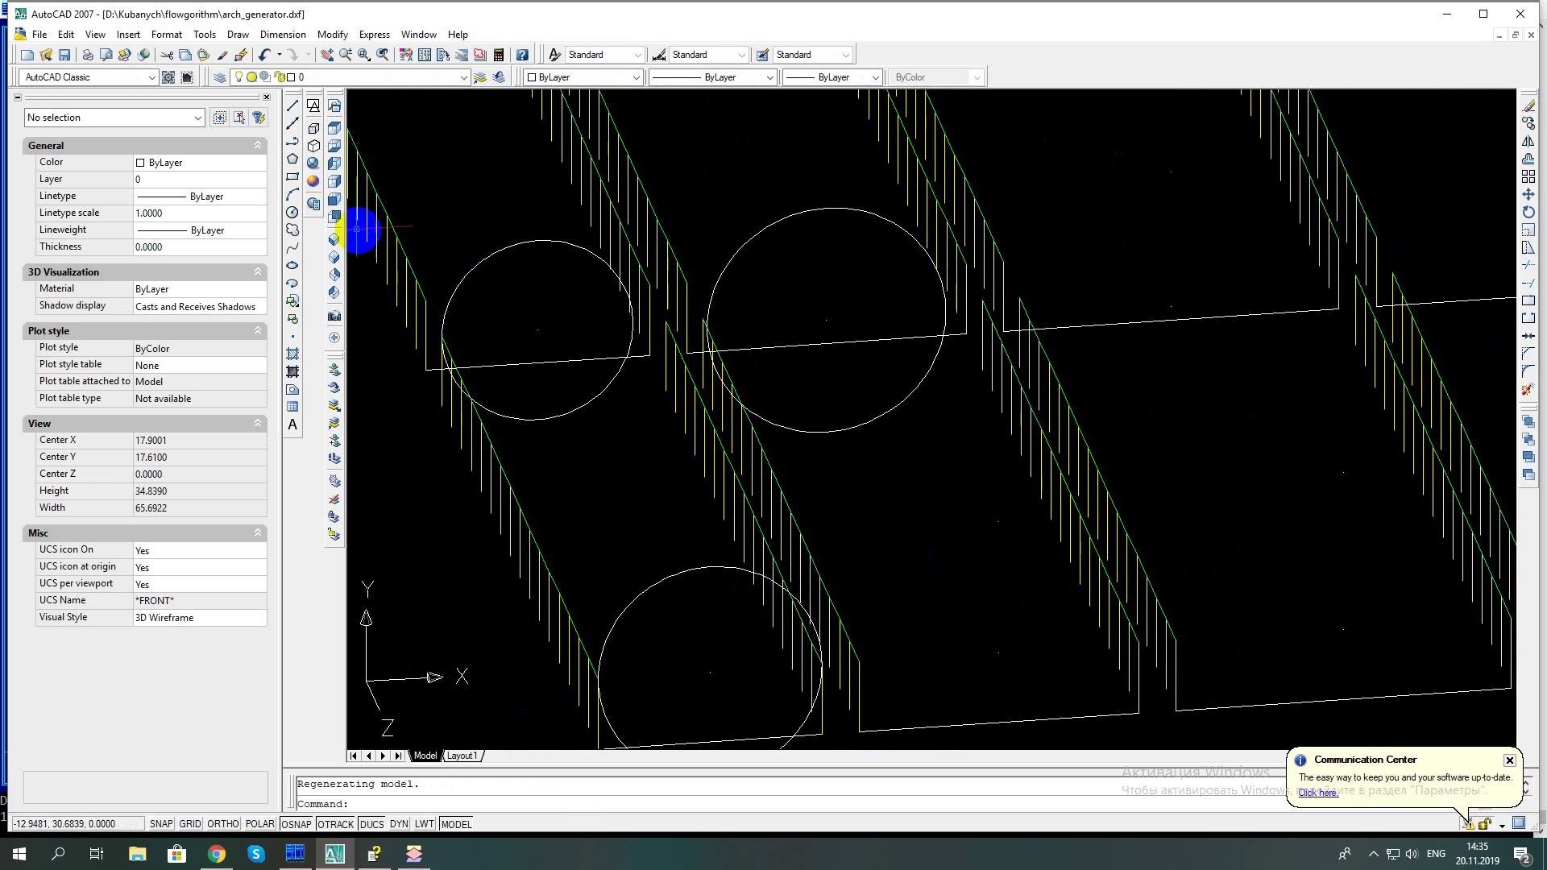
{"action": "left_click", "coordinate": [292, 212]}
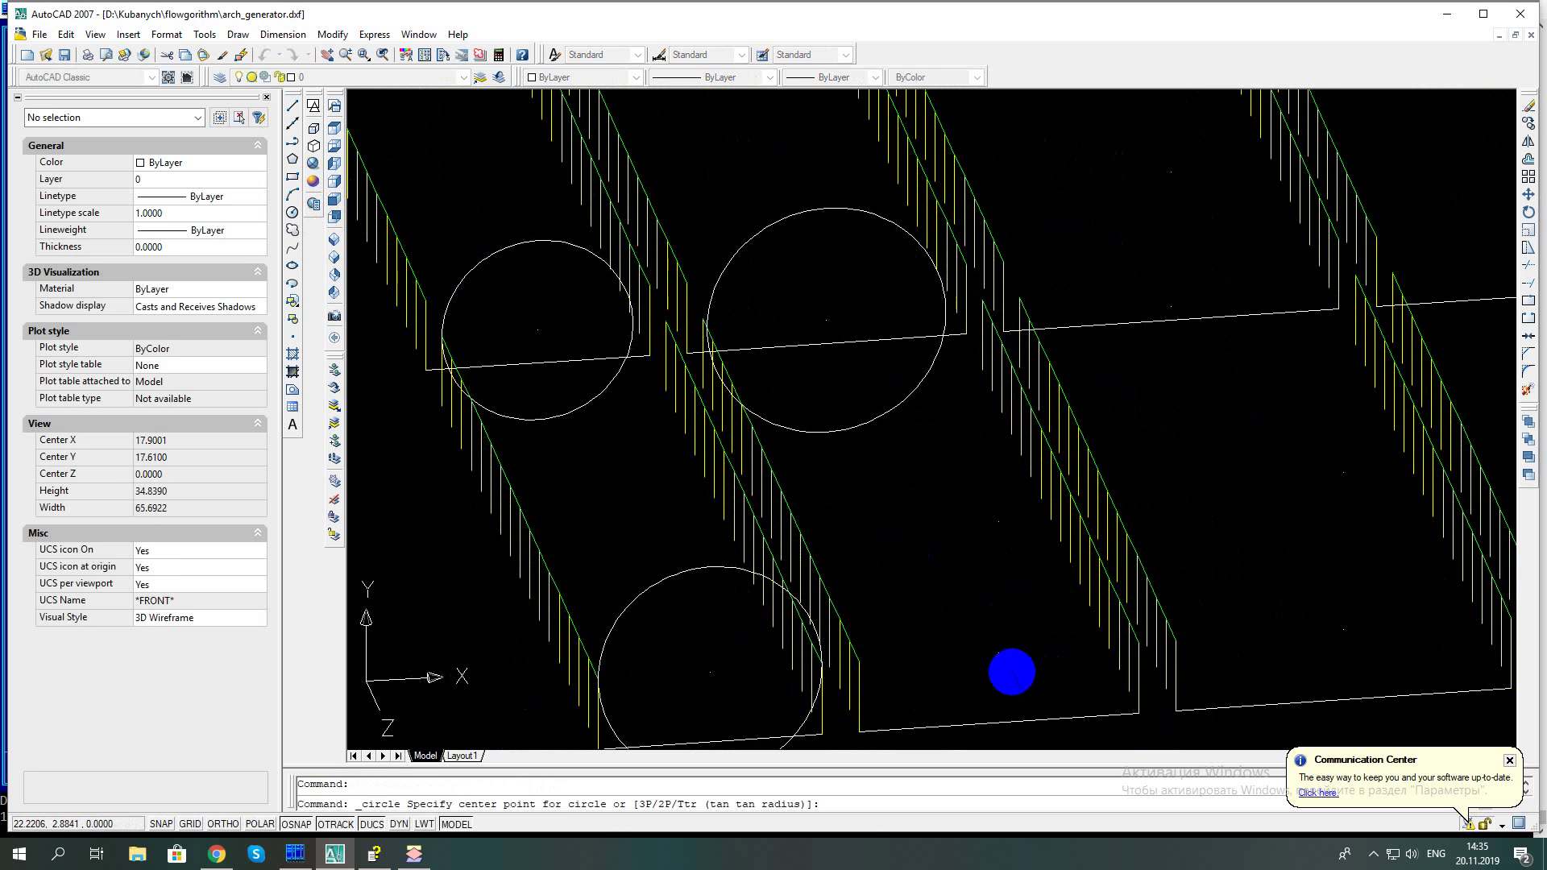
{"action": "left_click", "coordinate": [998, 653]}
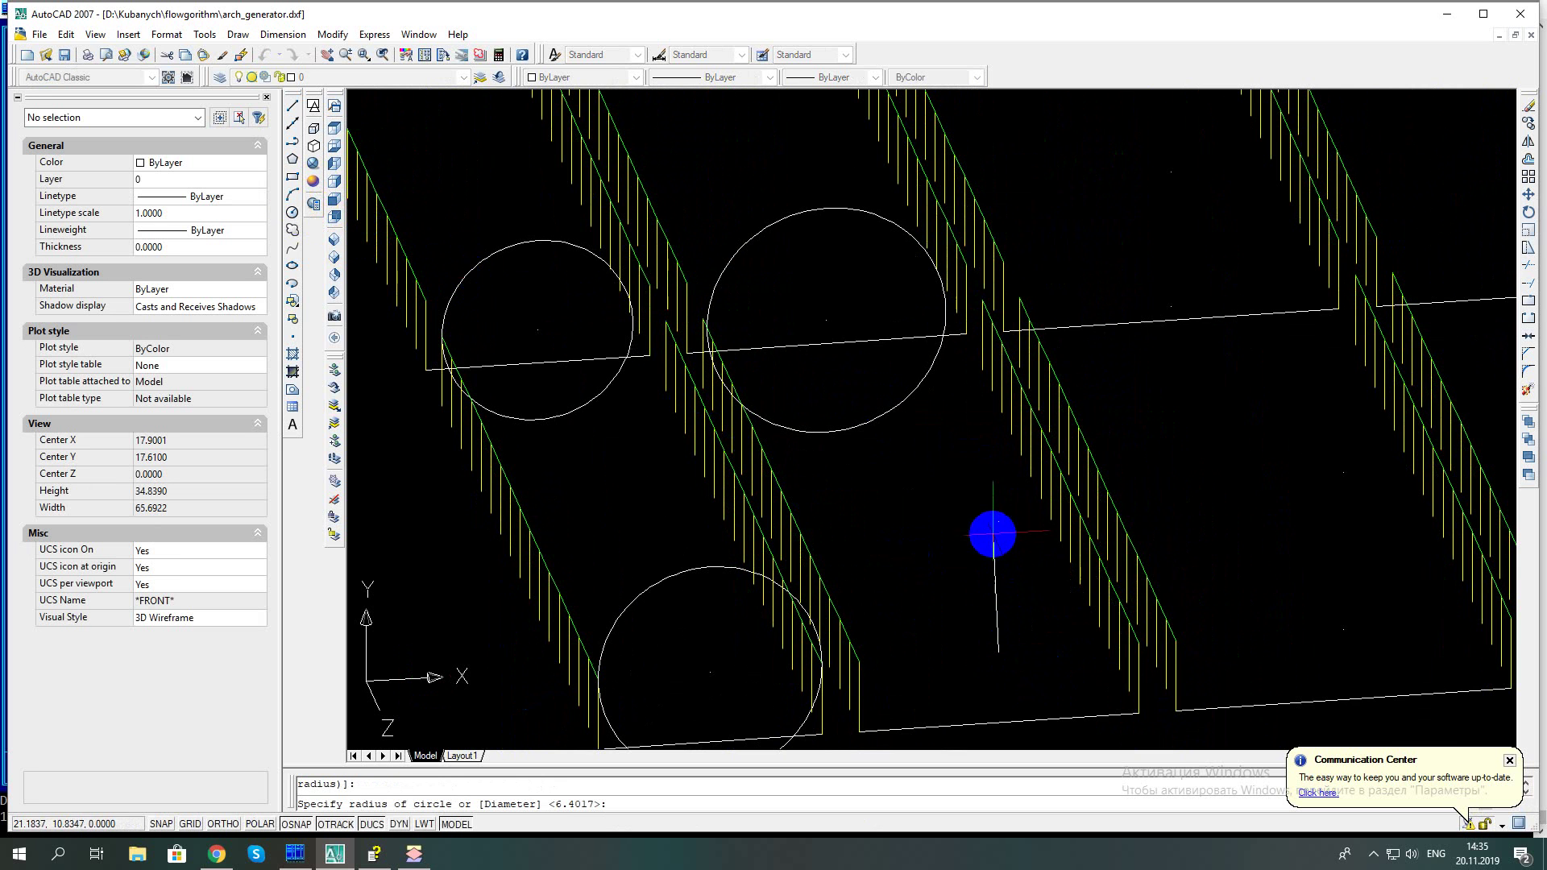
{"action": "left_click", "coordinate": [998, 521]}
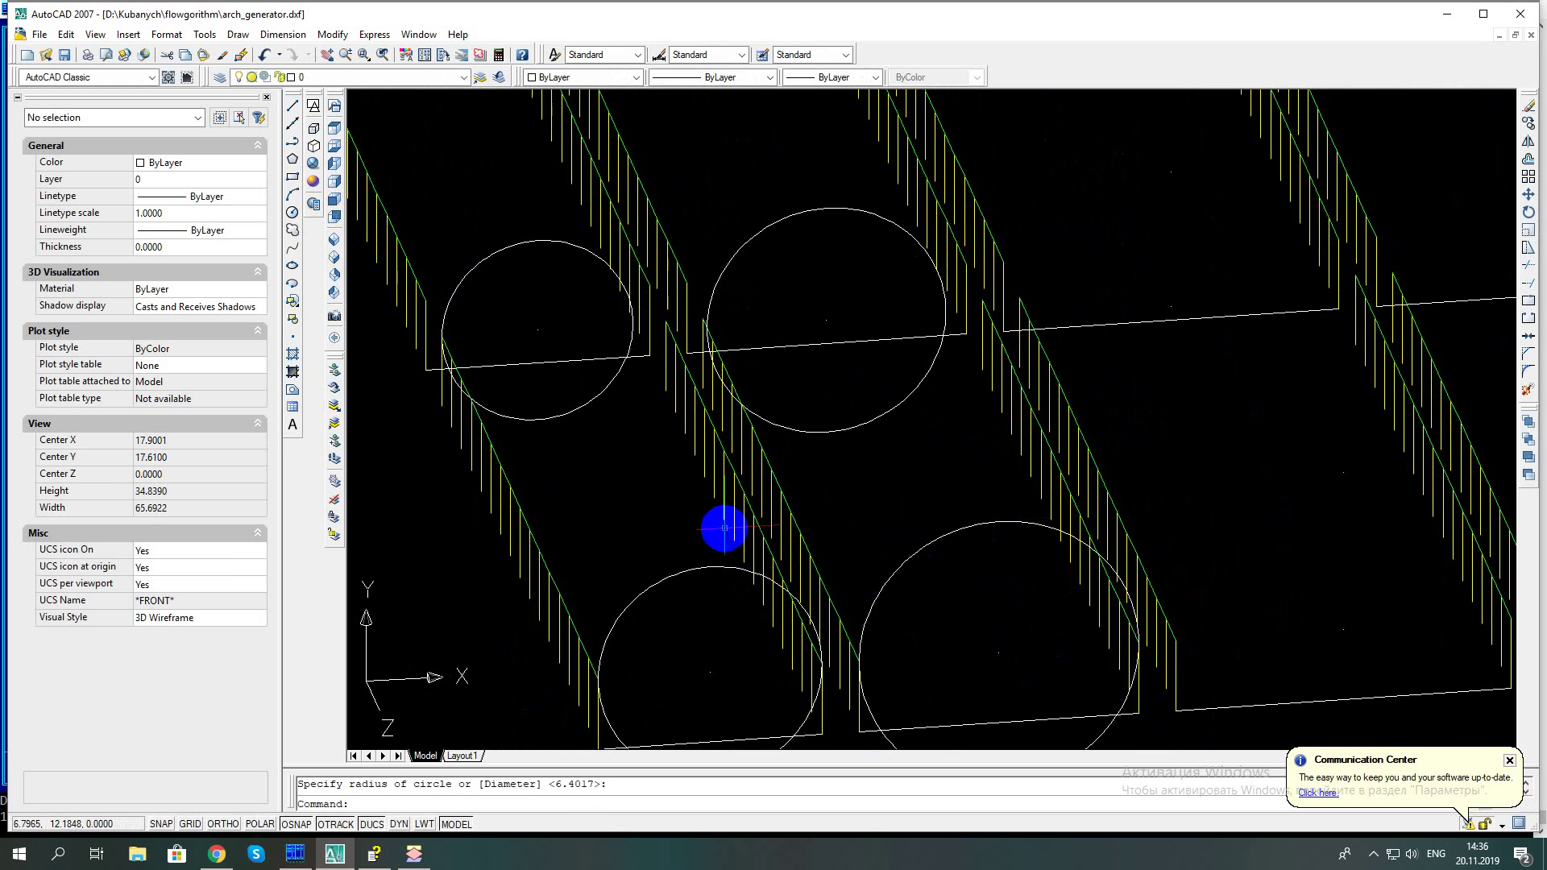
Zoom to the far bay and draw a circle on its arch node, radius to the node above
{"action": "scroll", "coordinate": [998, 580], "scroll_direction": "down", "scroll_amount": 2}
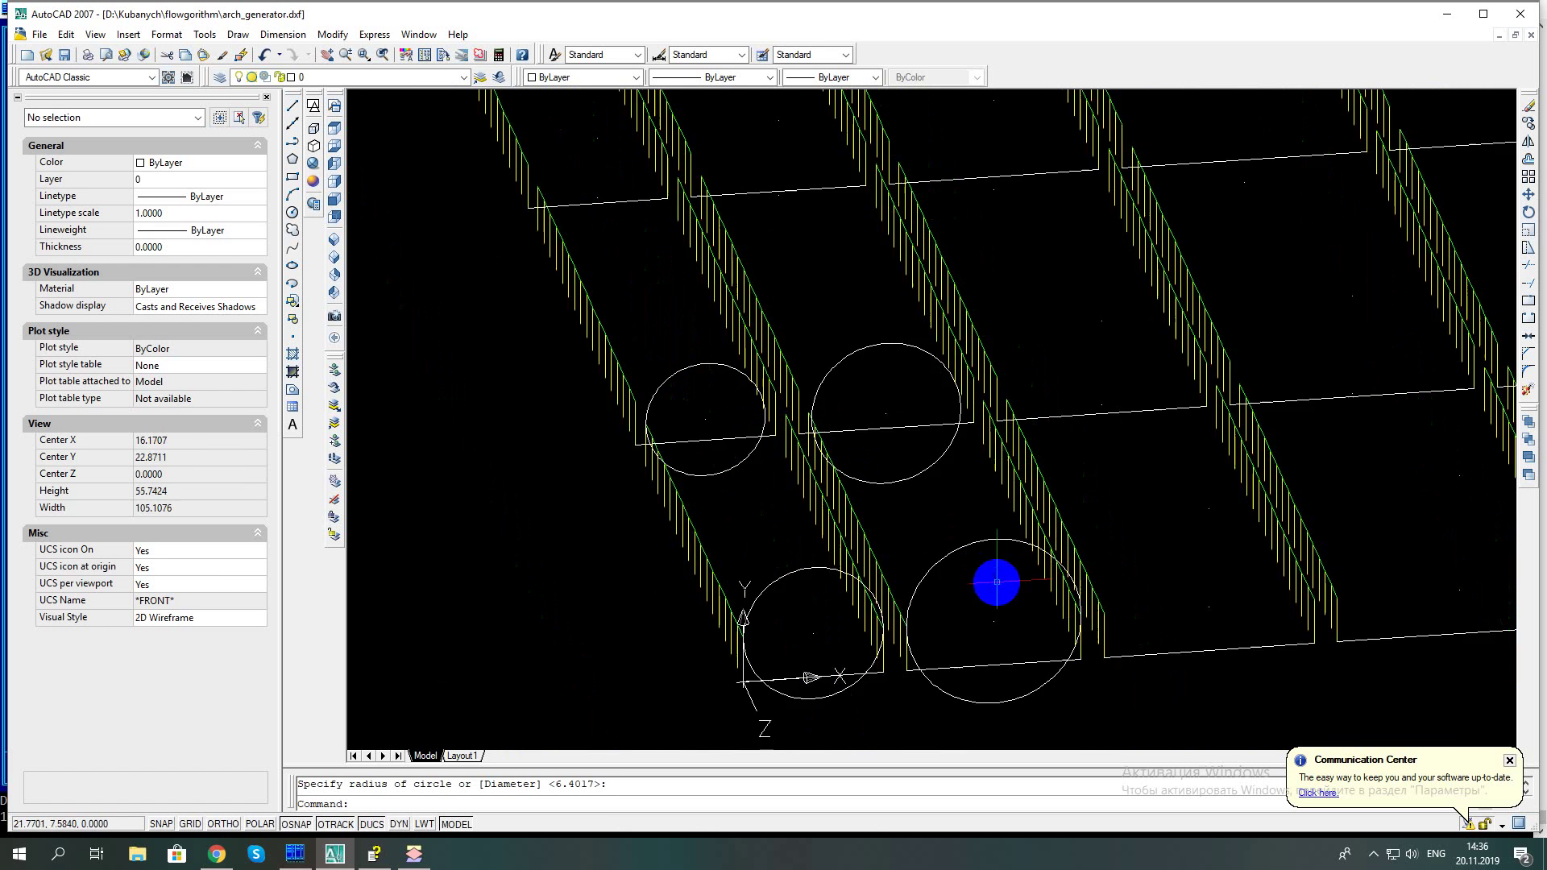
{"action": "scroll", "coordinate": [1009, 611], "scroll_direction": "down", "scroll_amount": 3}
{"action": "scroll", "coordinate": [1009, 611], "scroll_direction": "down", "scroll_amount": 2}
{"action": "scroll", "coordinate": [774, 197], "scroll_direction": "up", "scroll_amount": 2}
{"action": "scroll", "coordinate": [773, 196], "scroll_direction": "up", "scroll_amount": 2}
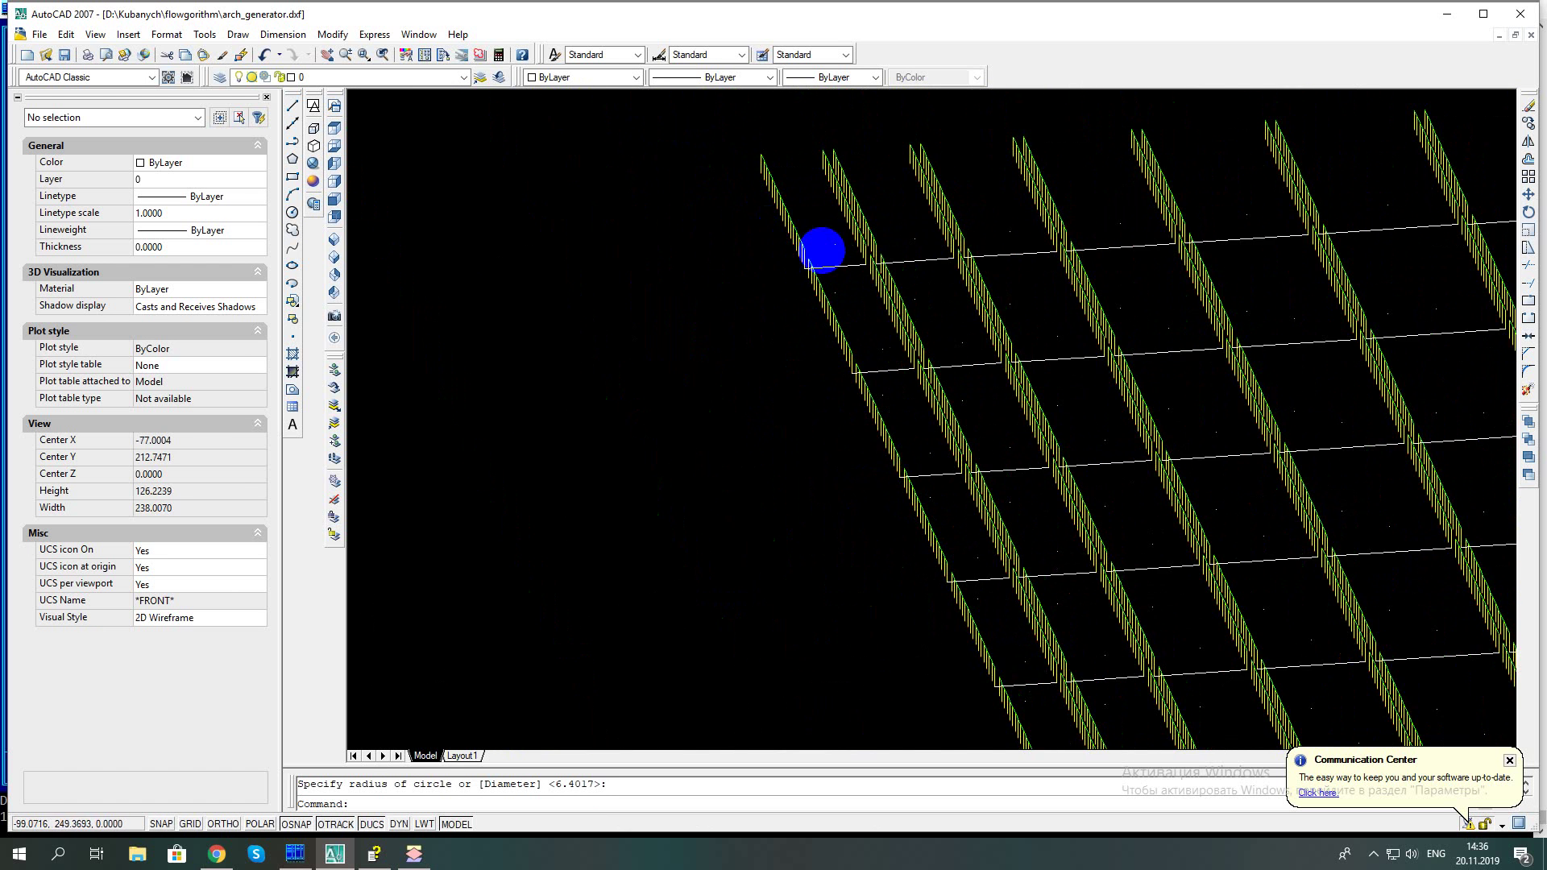
{"action": "scroll", "coordinate": [821, 245], "scroll_direction": "up", "scroll_amount": 2}
{"action": "scroll", "coordinate": [863, 239], "scroll_direction": "up", "scroll_amount": 2}
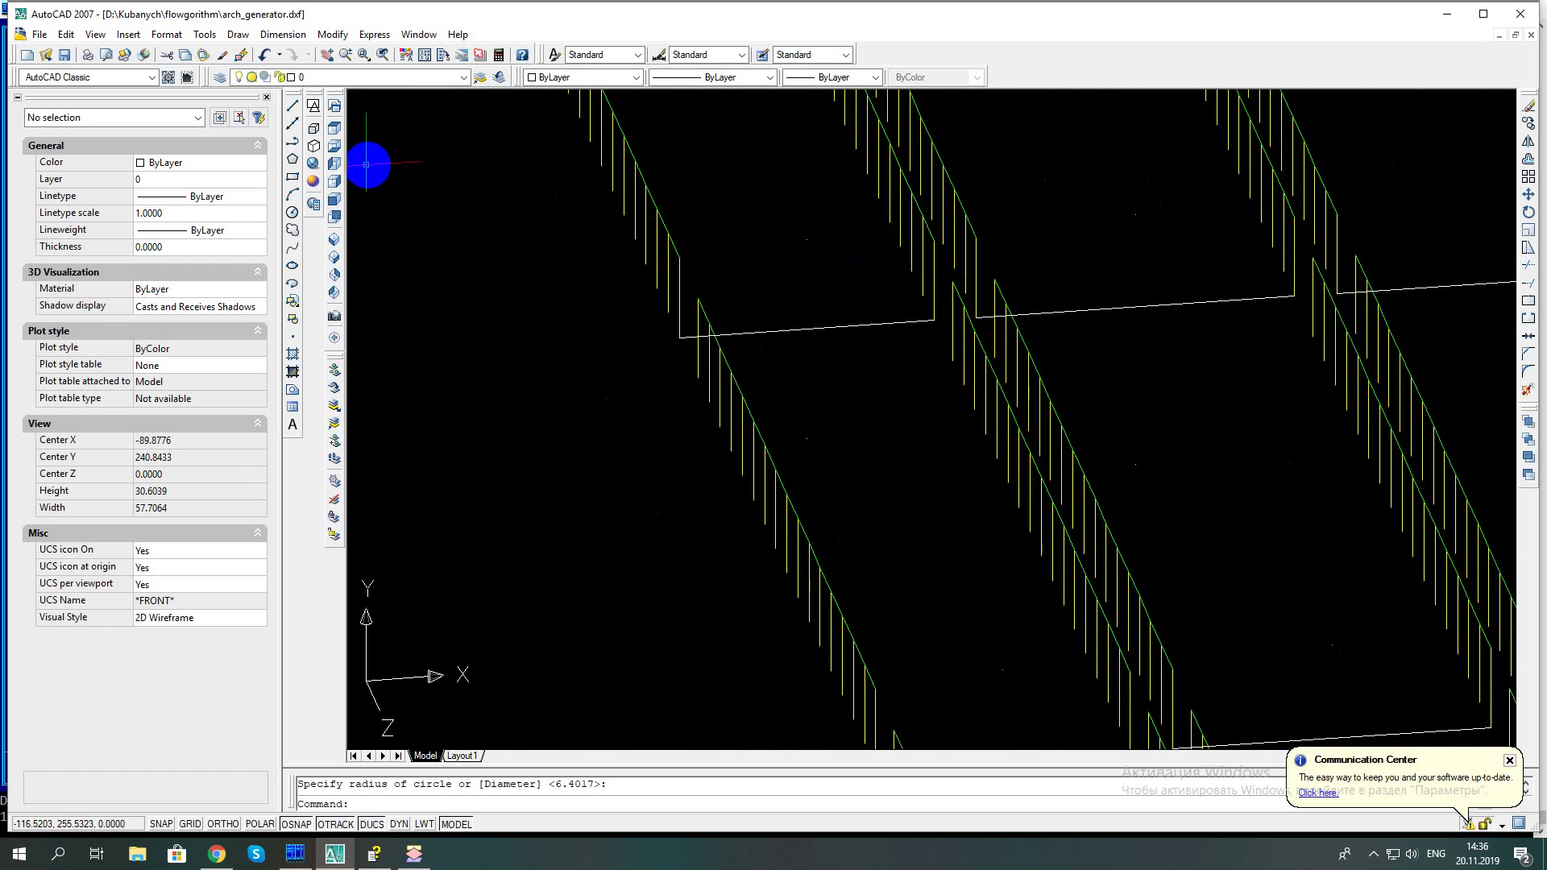
{"action": "left_click", "coordinate": [295, 214]}
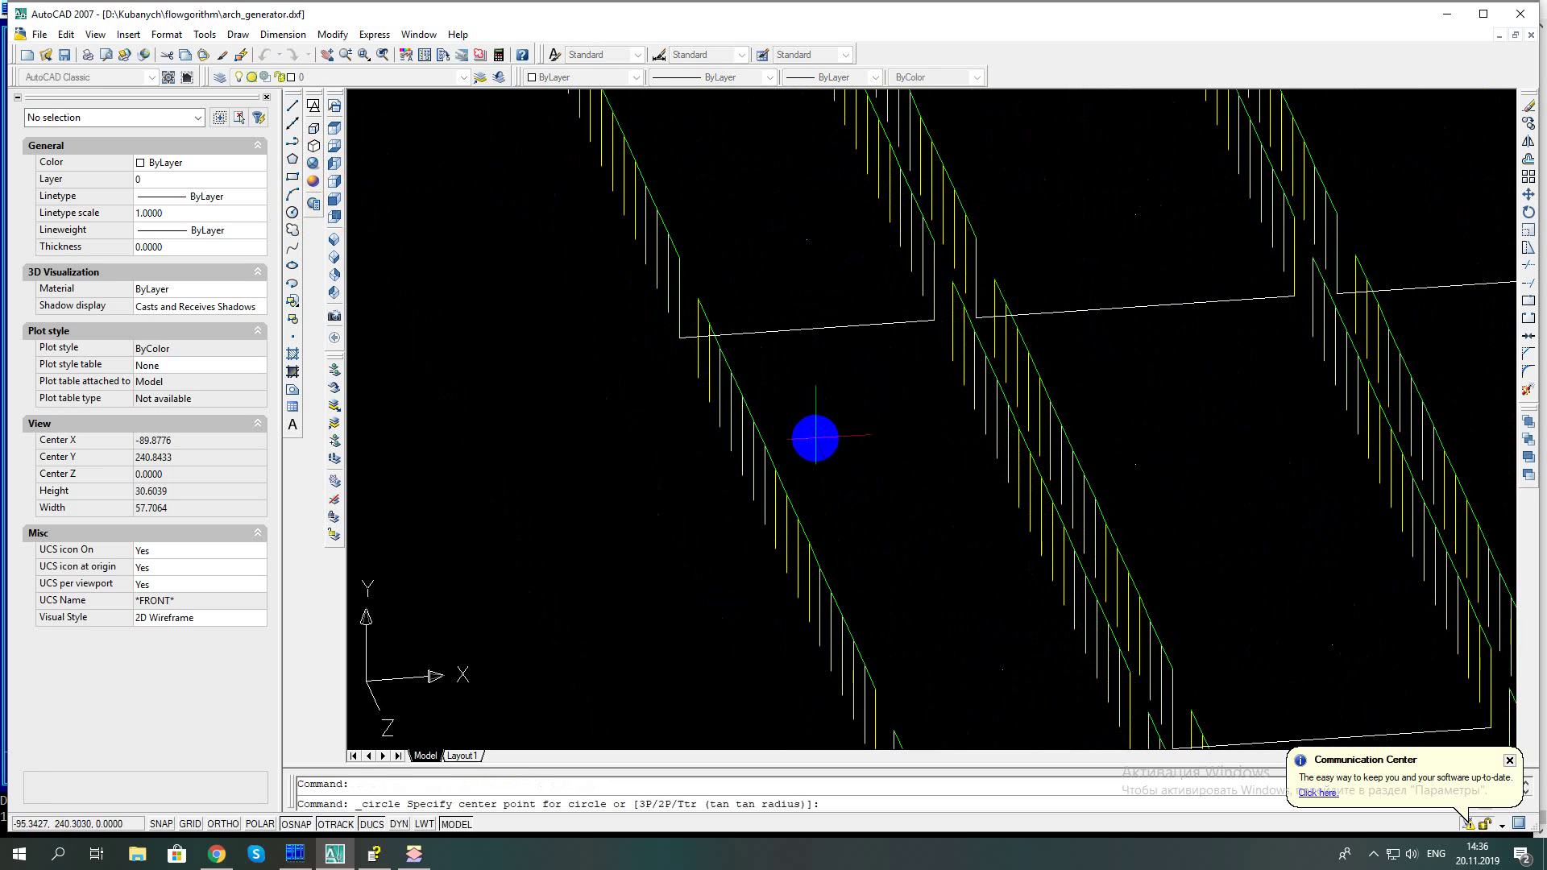
{"action": "left_click", "coordinate": [806, 439]}
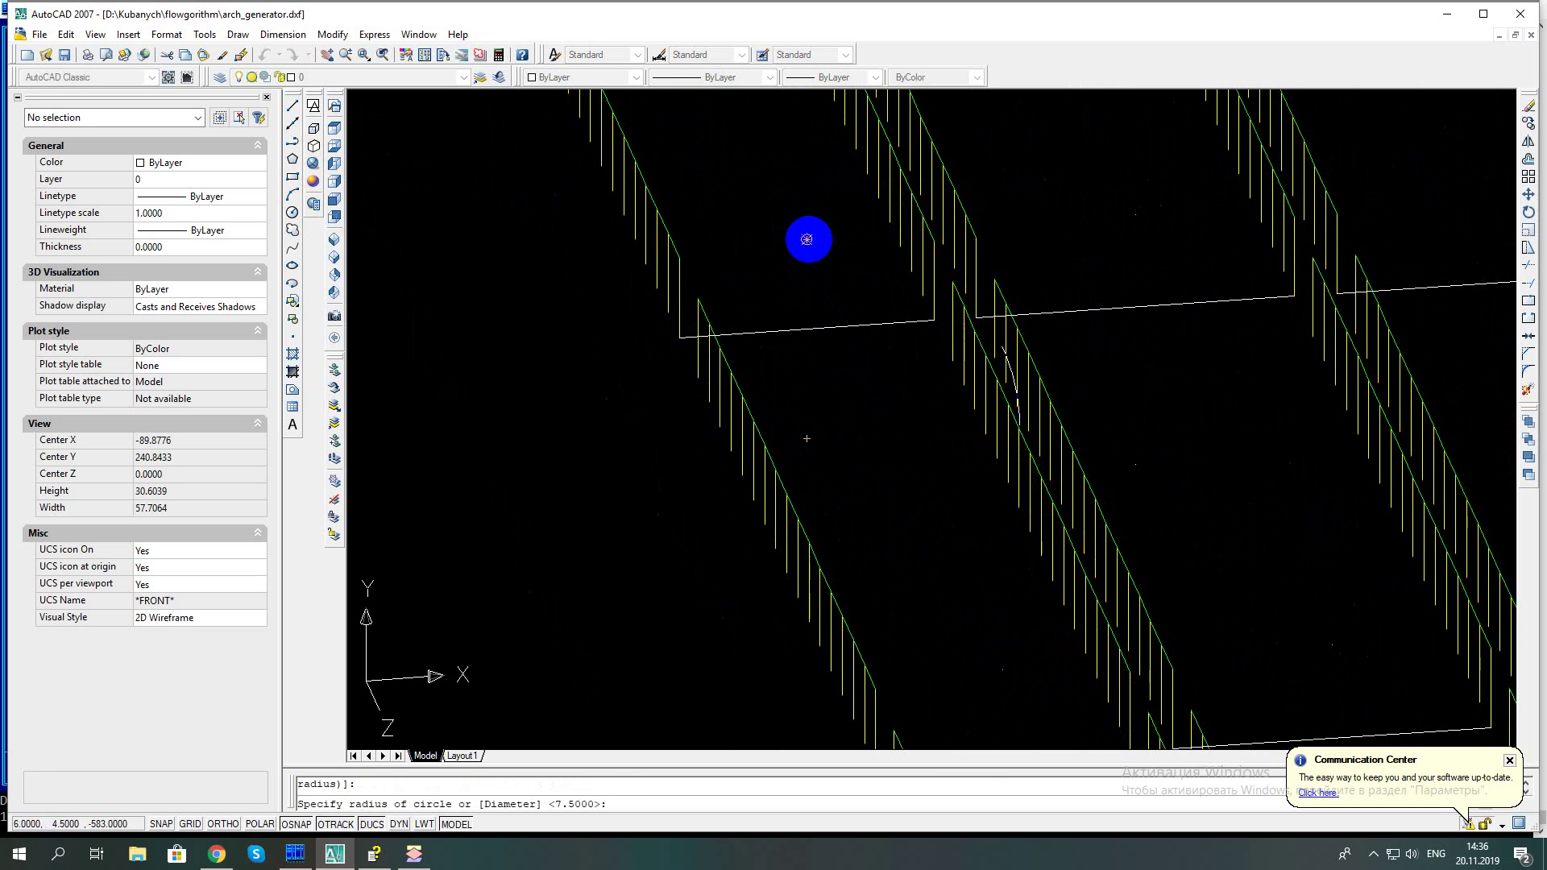
{"action": "left_click", "coordinate": [807, 239]}
{"action": "mouse_move", "coordinate": [791, 311]}
{"action": "middle_mouse_down", "text": "shift"}
{"action": "mouse_move", "coordinate": [950, 294]}
{"action": "mouse_move", "coordinate": [966, 307]}
{"action": "mouse_move", "coordinate": [967, 322]}
{"action": "mouse_move", "coordinate": [814, 343]}
{"action": "middle_mouse_up", "text": "shift"}
Zoom out and back in to review the circles across the column grid
{"action": "scroll", "coordinate": [811, 343], "scroll_direction": "down", "scroll_amount": 1}
{"action": "scroll", "coordinate": [721, 335], "scroll_direction": "down", "scroll_amount": 1}
{"action": "scroll", "coordinate": [694, 328], "scroll_direction": "down", "scroll_amount": 2}
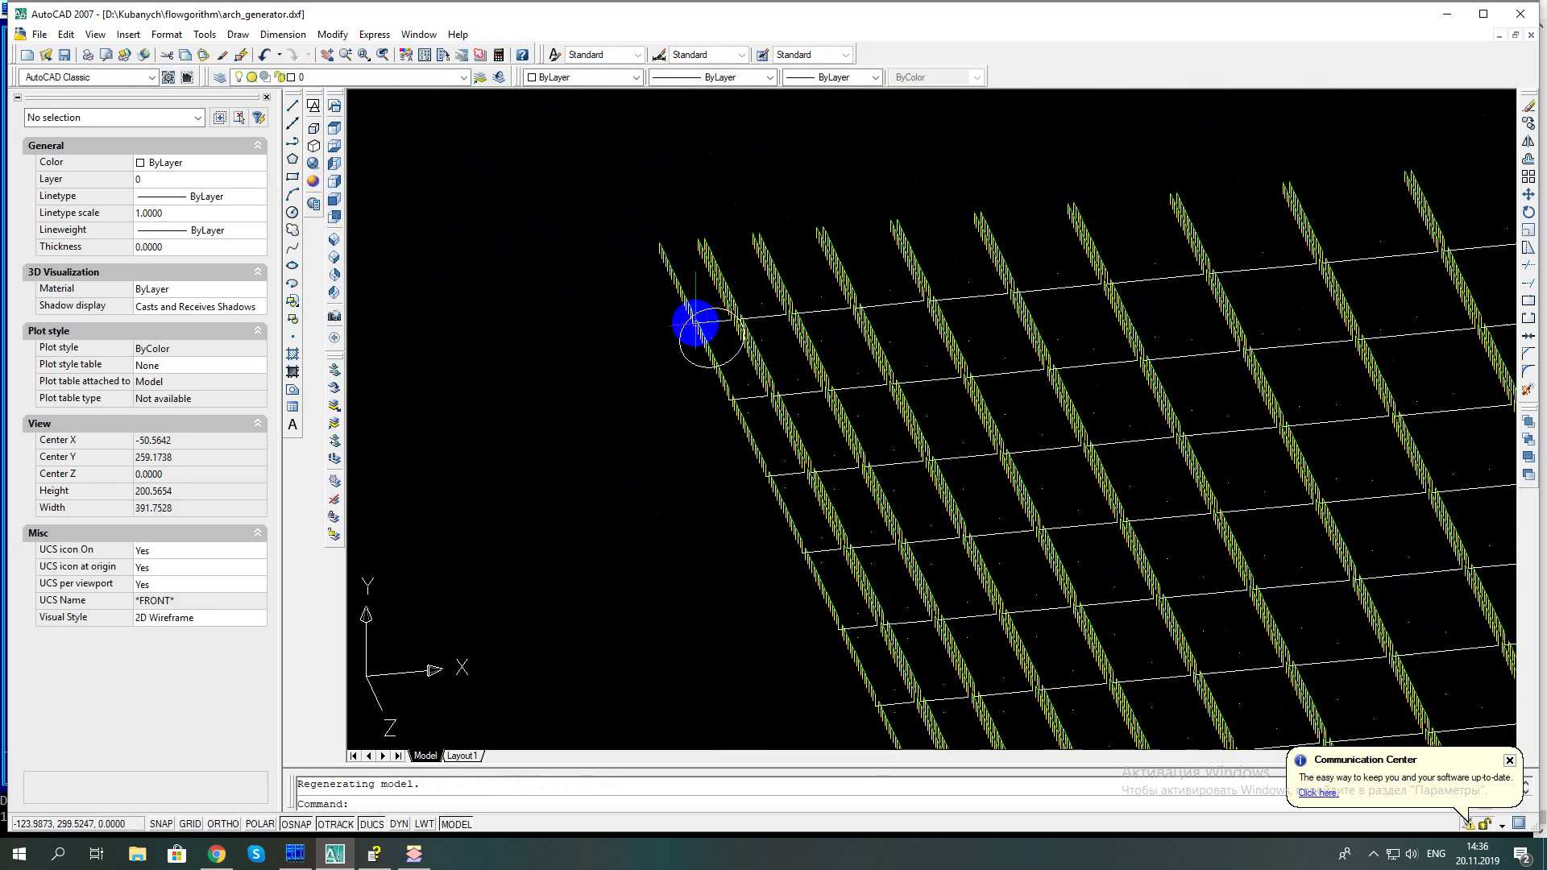
{"action": "scroll", "coordinate": [781, 365], "scroll_direction": "down", "scroll_amount": 1}
{"action": "scroll", "coordinate": [687, 307], "scroll_direction": "down", "scroll_amount": 1}
{"action": "scroll", "coordinate": [718, 335], "scroll_direction": "down", "scroll_amount": 1}
{"action": "scroll", "coordinate": [714, 338], "scroll_direction": "down", "scroll_amount": 2}
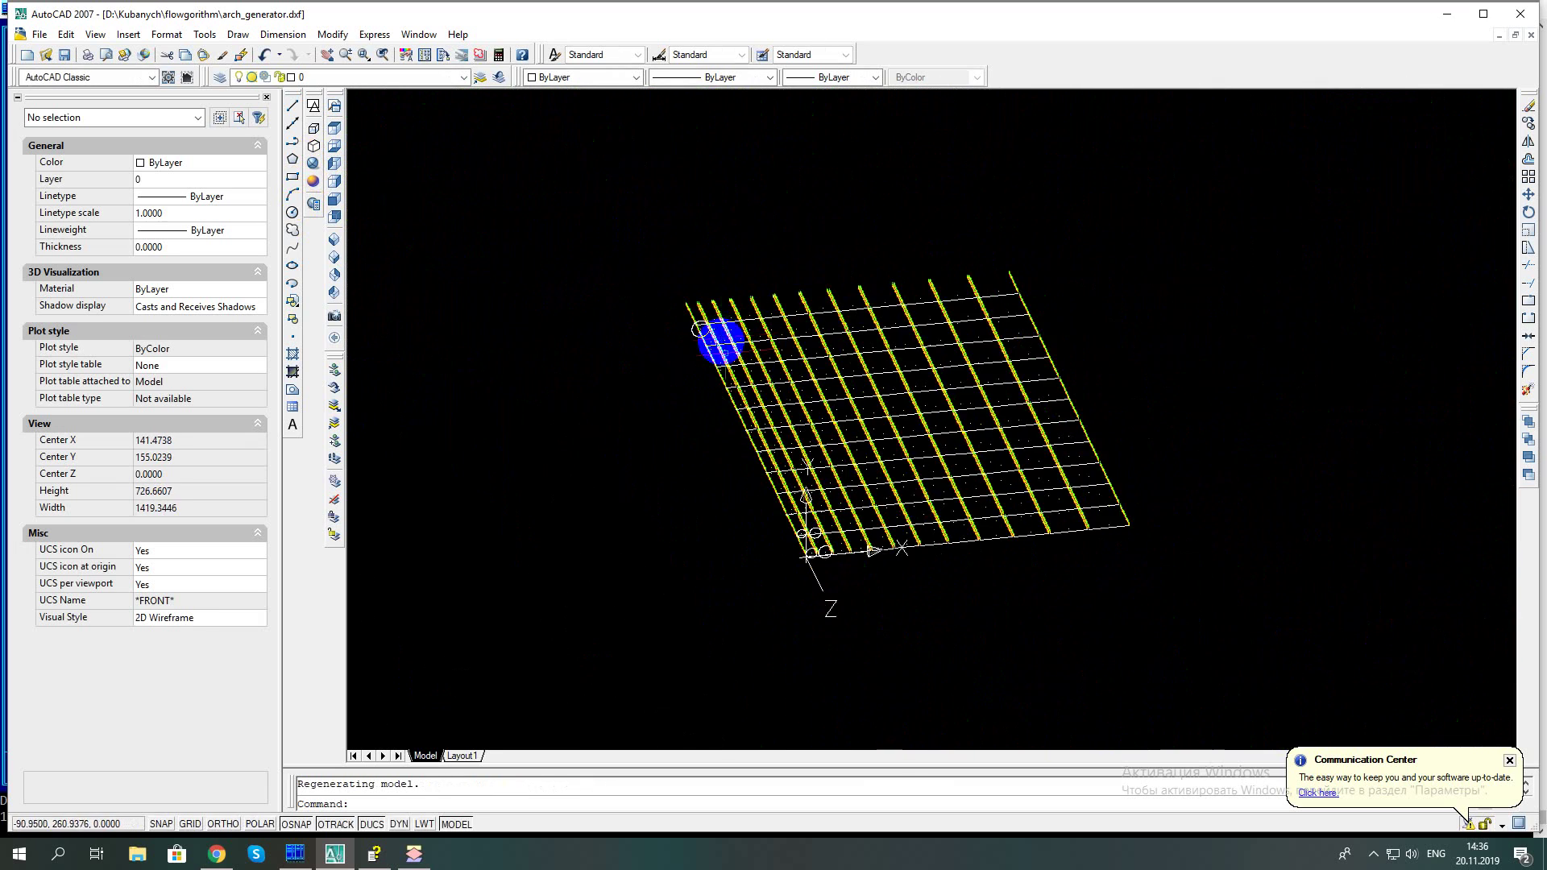
{"action": "scroll", "coordinate": [805, 548], "scroll_direction": "up", "scroll_amount": 2}
{"action": "scroll", "coordinate": [761, 528], "scroll_direction": "up", "scroll_amount": 2}
{"action": "scroll", "coordinate": [741, 518], "scroll_direction": "up", "scroll_amount": 1}
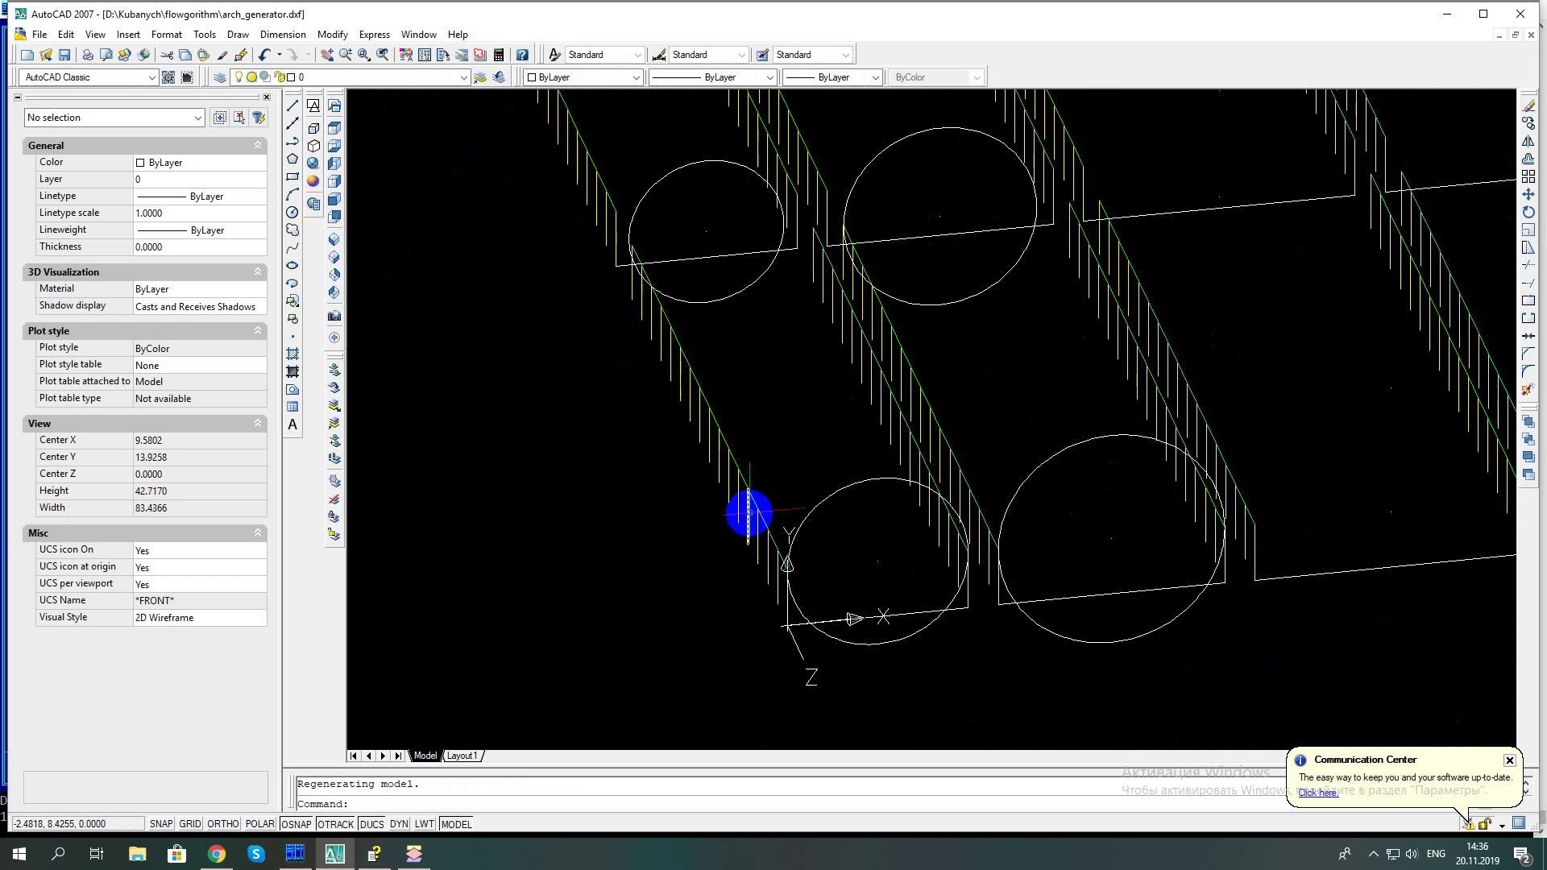
{"action": "scroll", "coordinate": [748, 512], "scroll_direction": "down", "scroll_amount": 1}
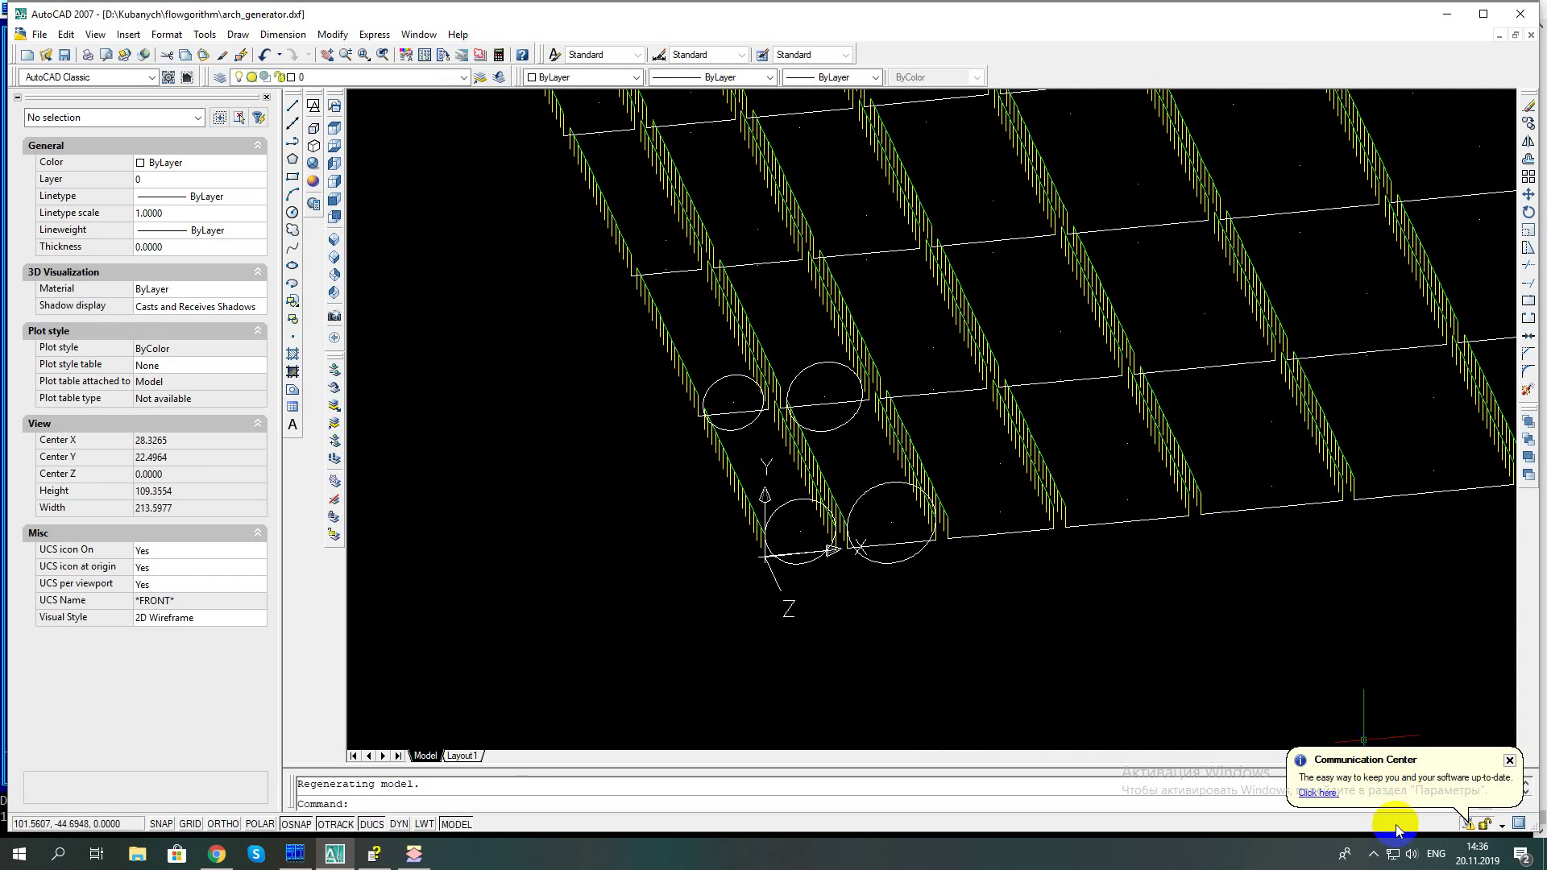